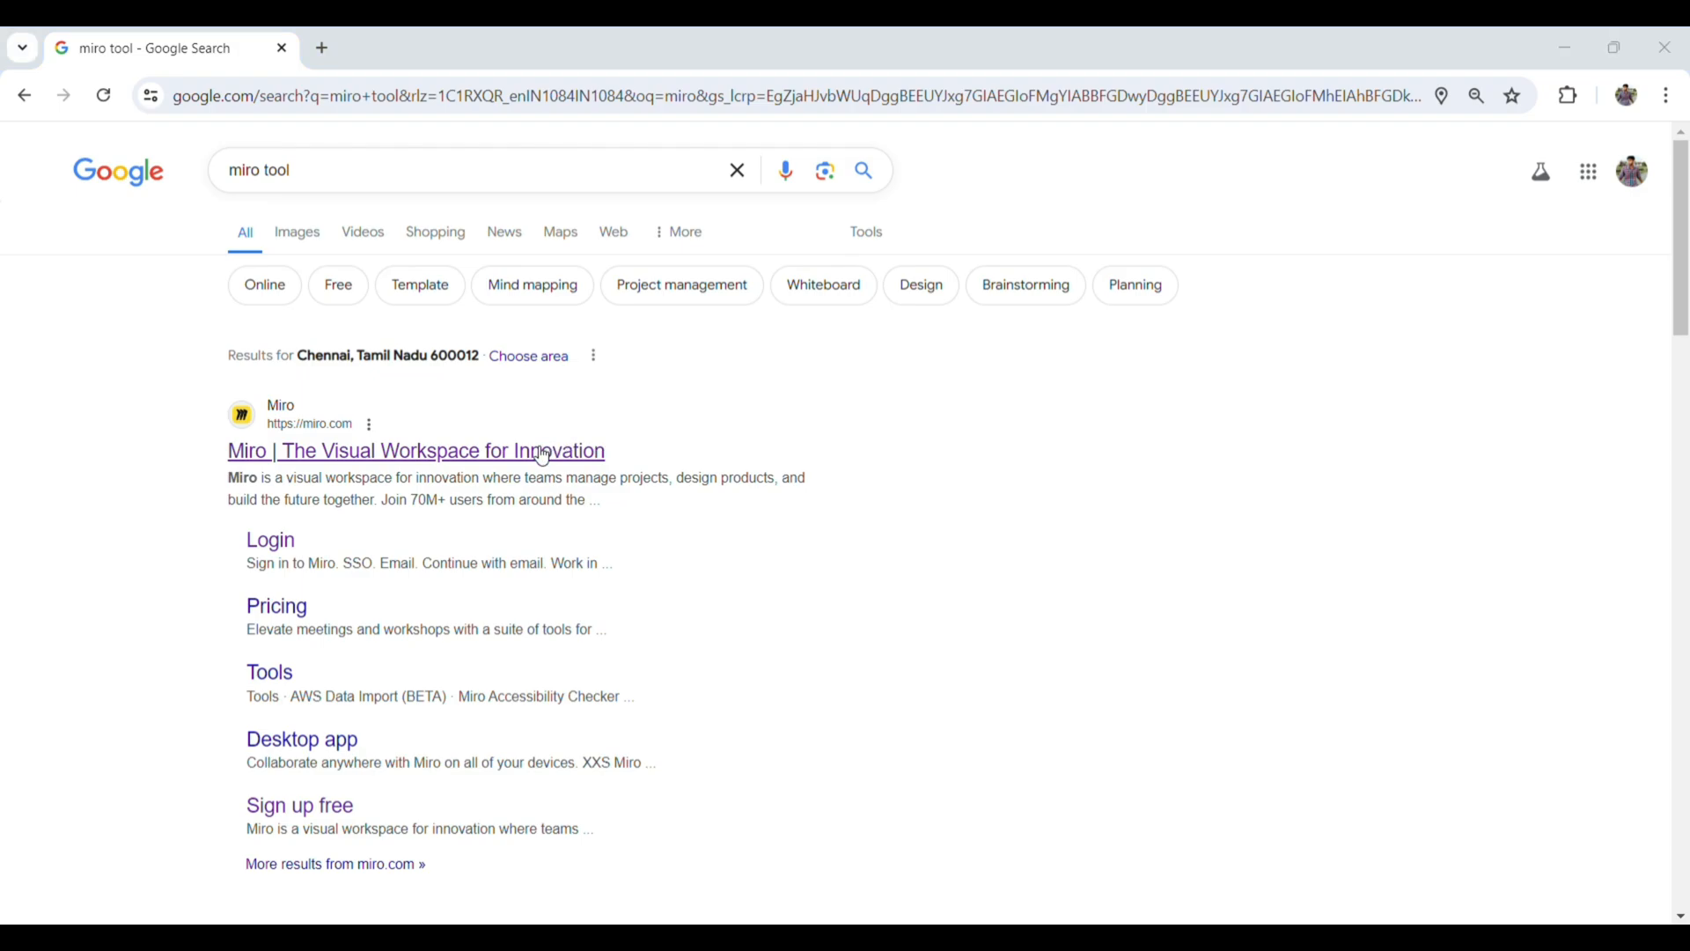
# - Open the Miro website from the search results and sign in with the Google account
pyautogui.click(544, 455)
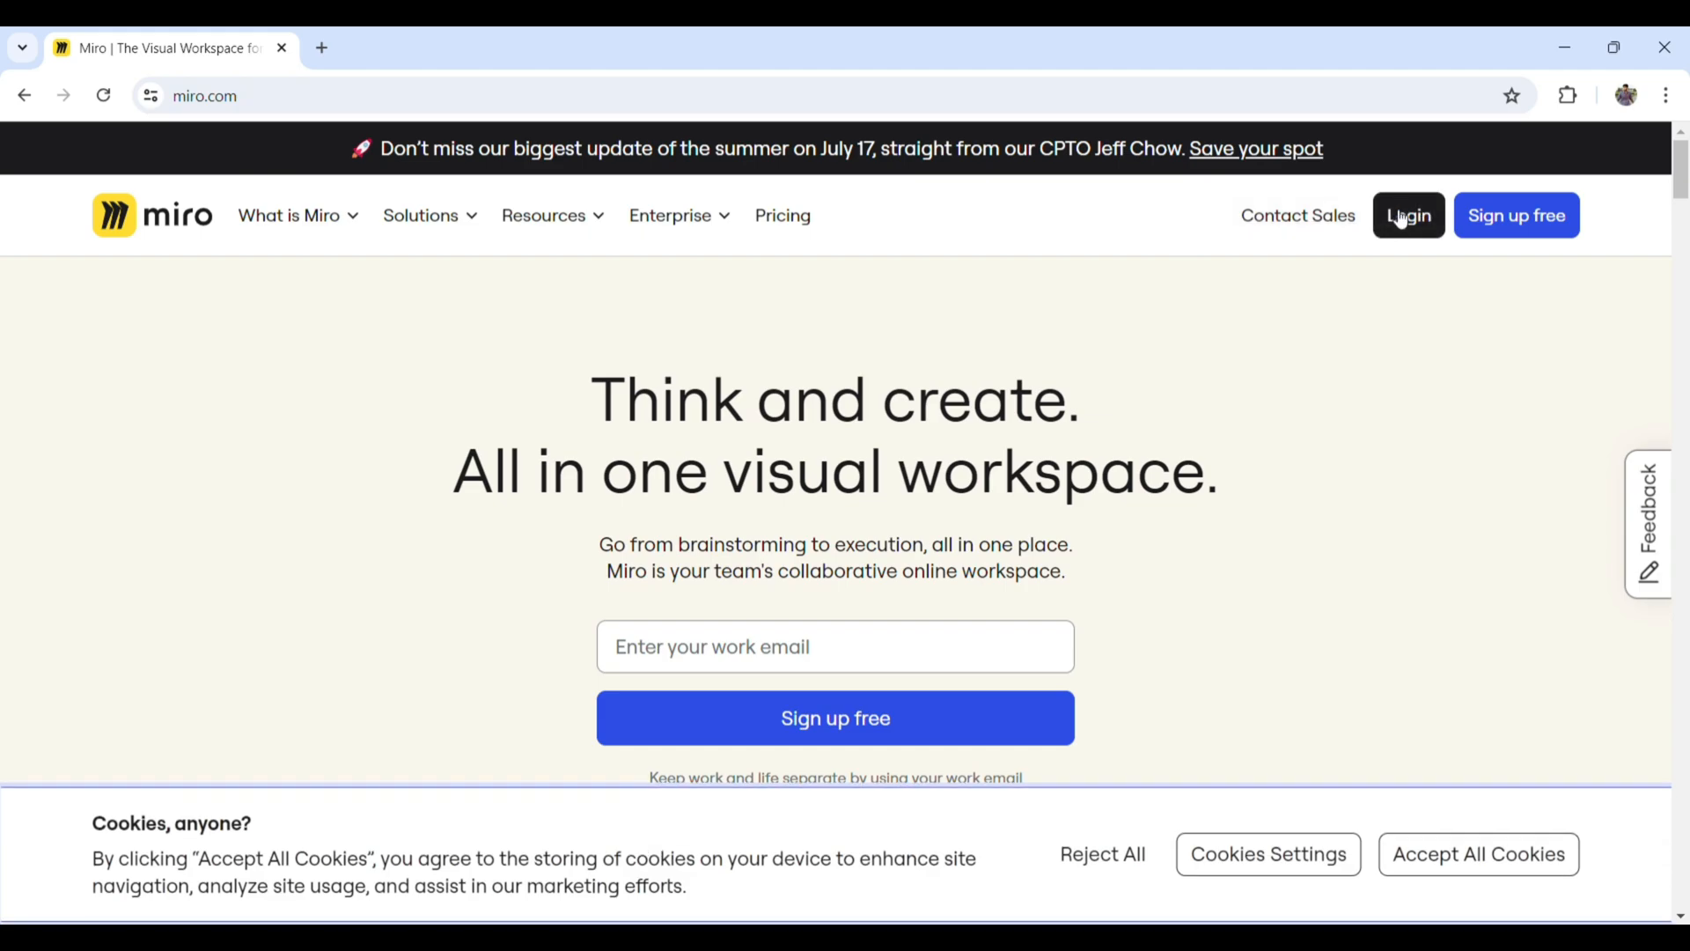
pyautogui.click(1402, 219)
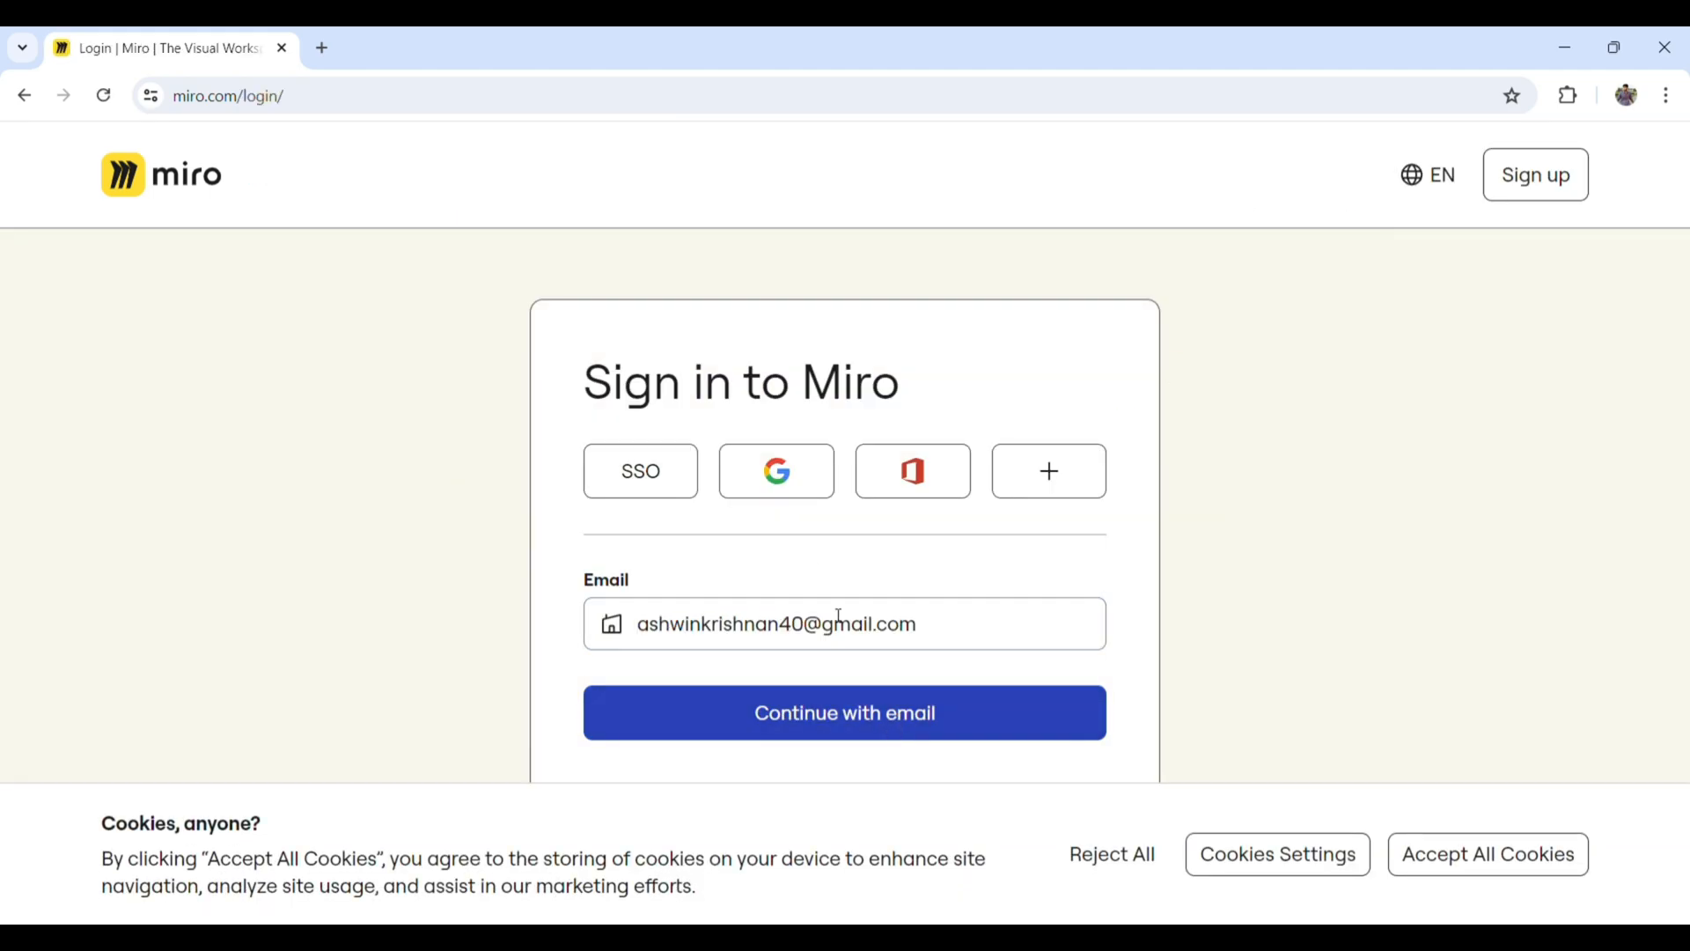
pyautogui.click(885, 729)
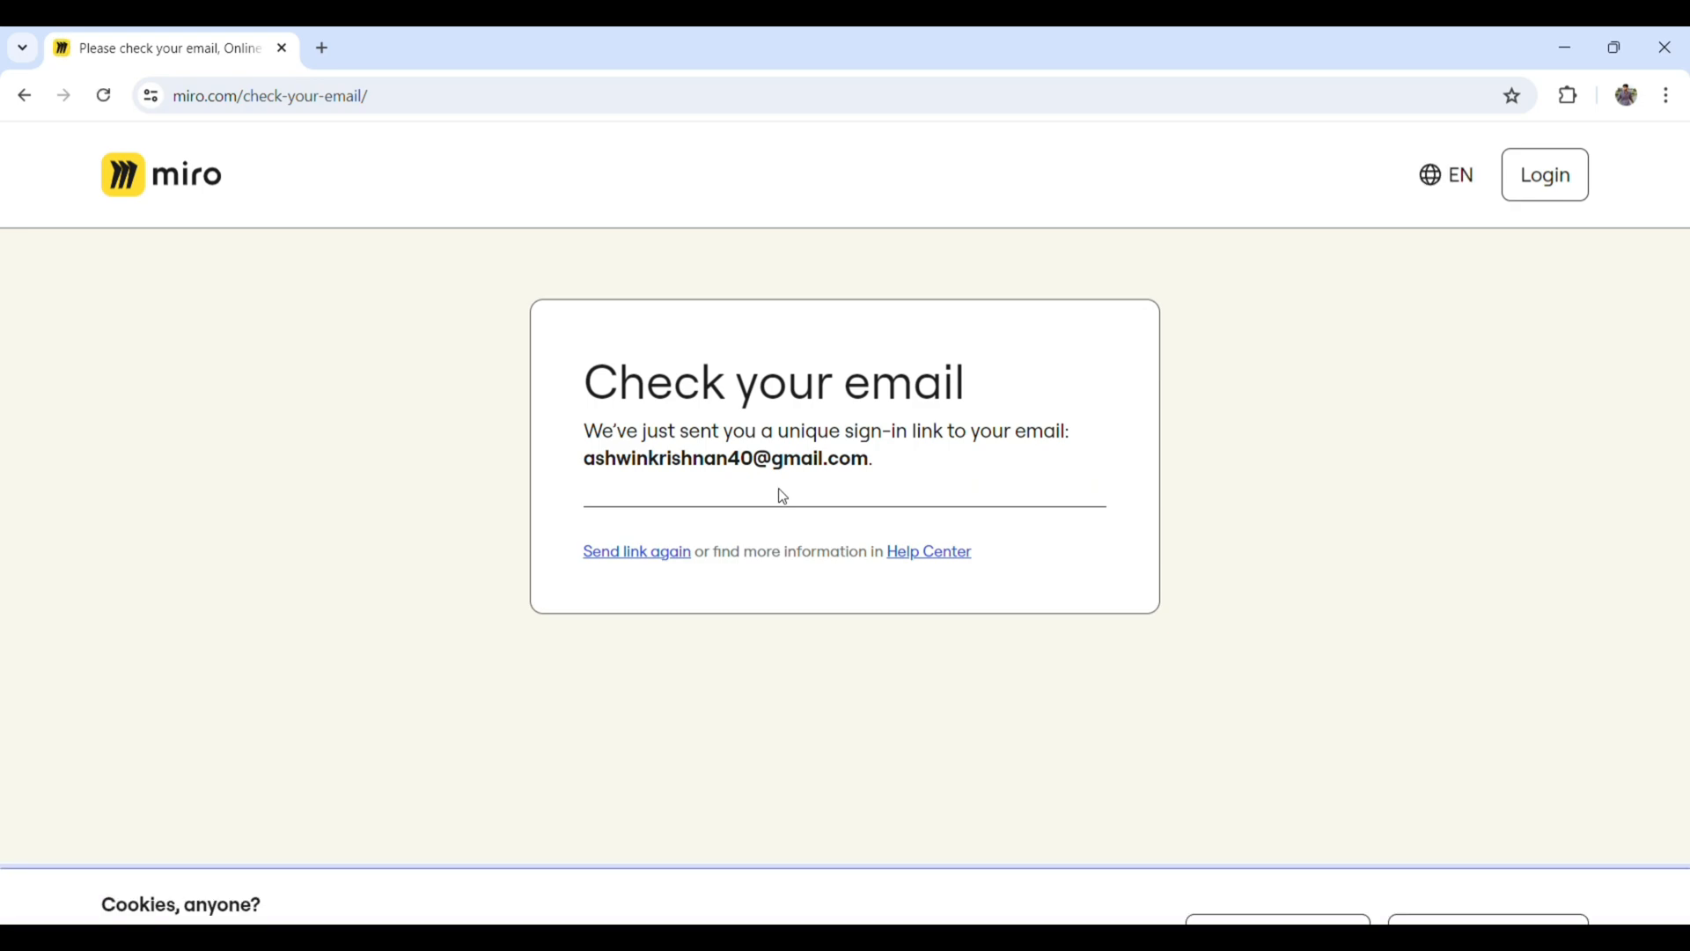
pyautogui.click(28, 91)
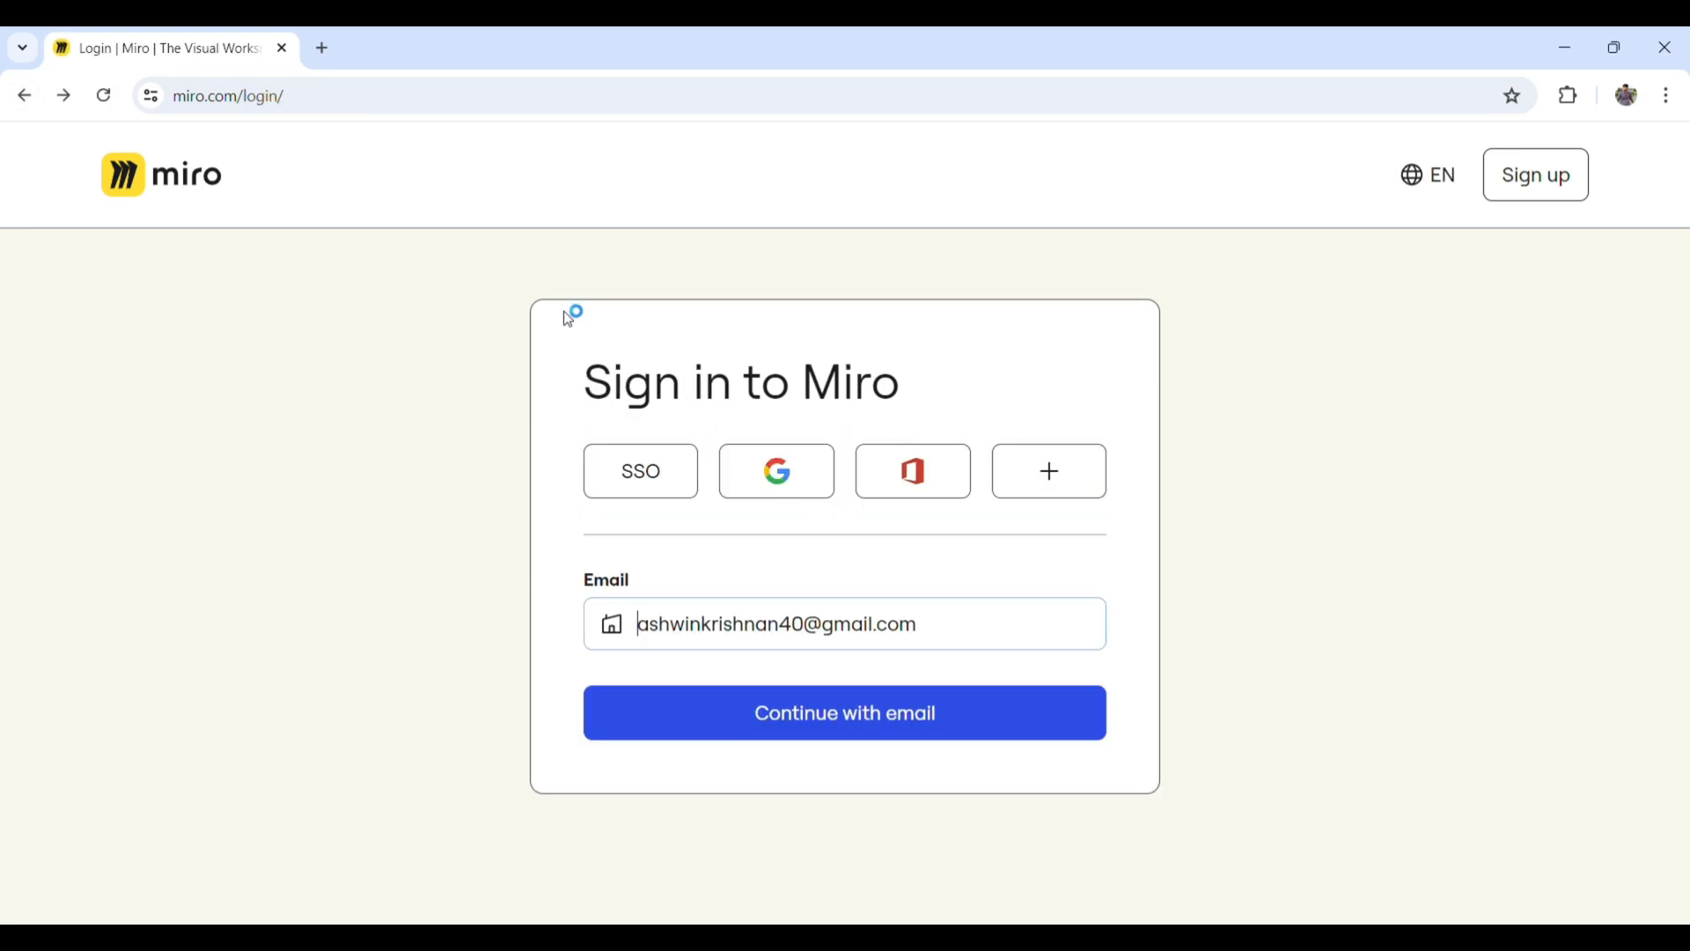
pyautogui.click(774, 457)
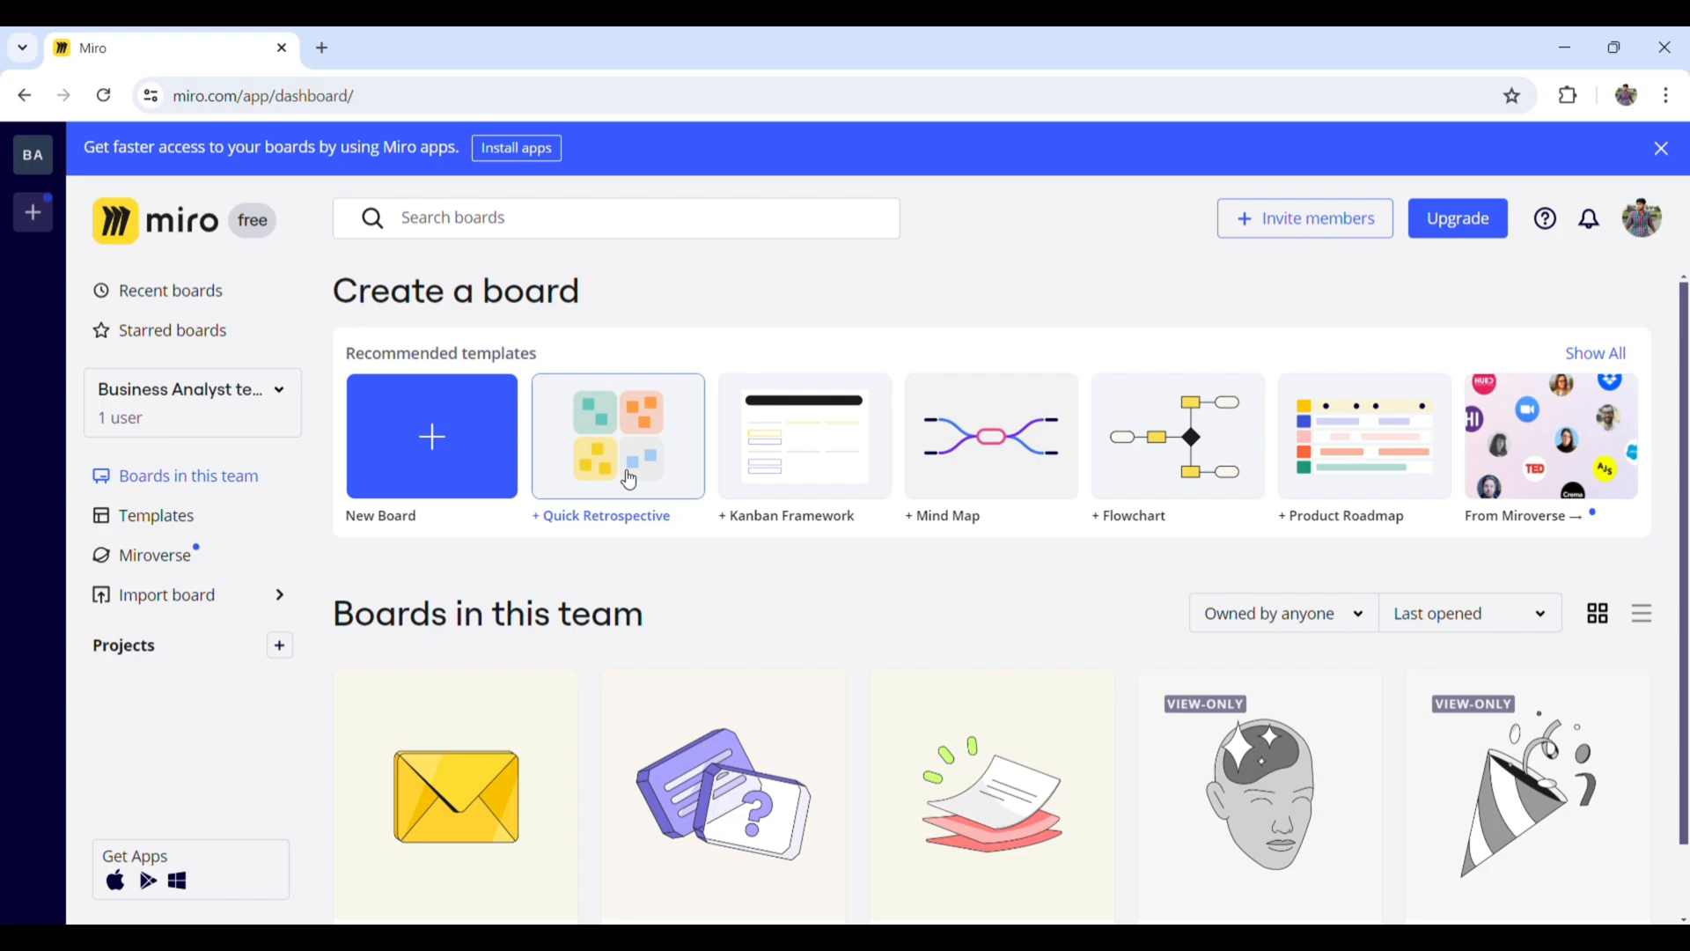
# - Create a new blank team board and dismiss the template picker
pyautogui.click(437, 438)
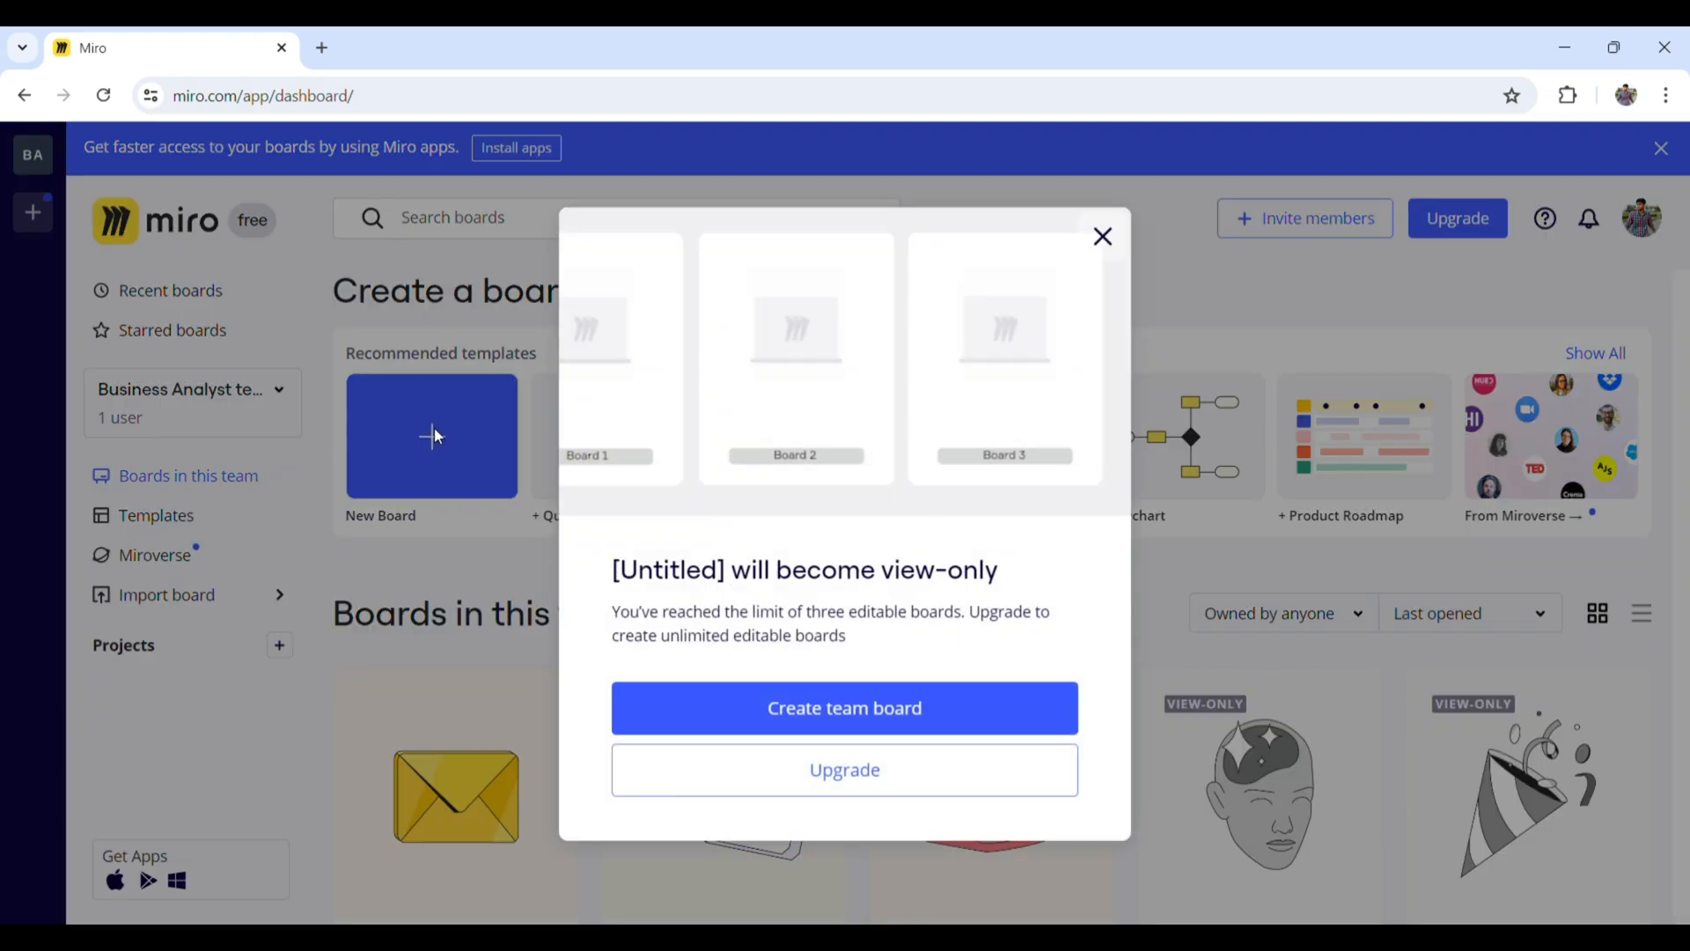
pyautogui.click(860, 715)
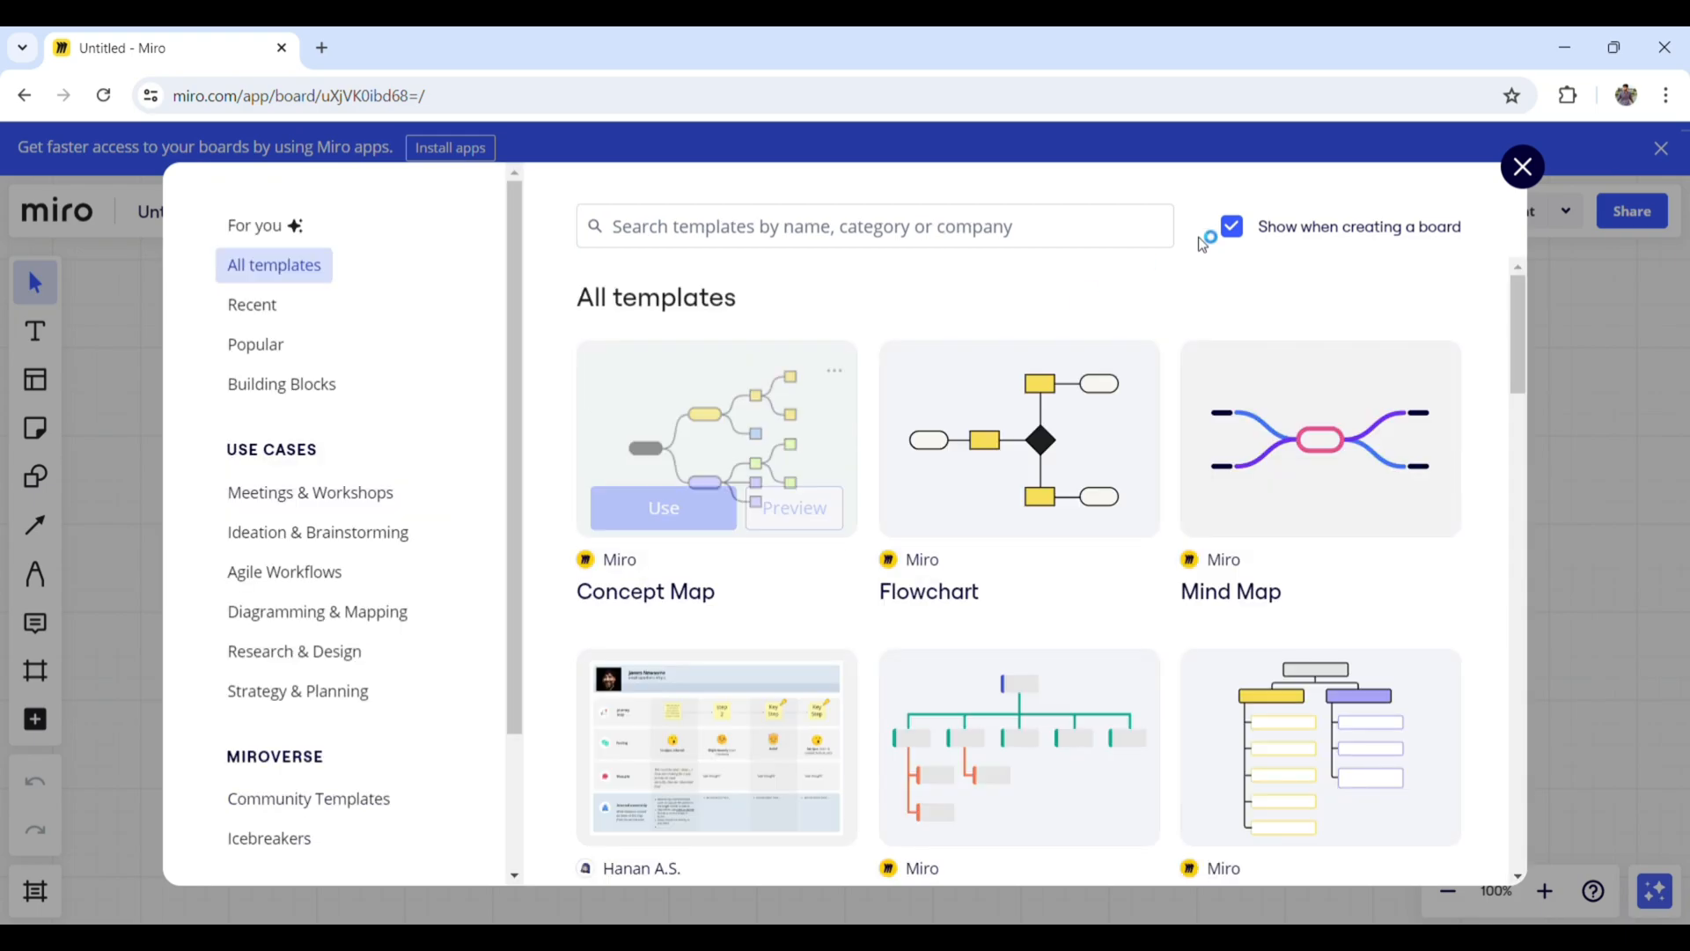
pyautogui.click(1527, 181)
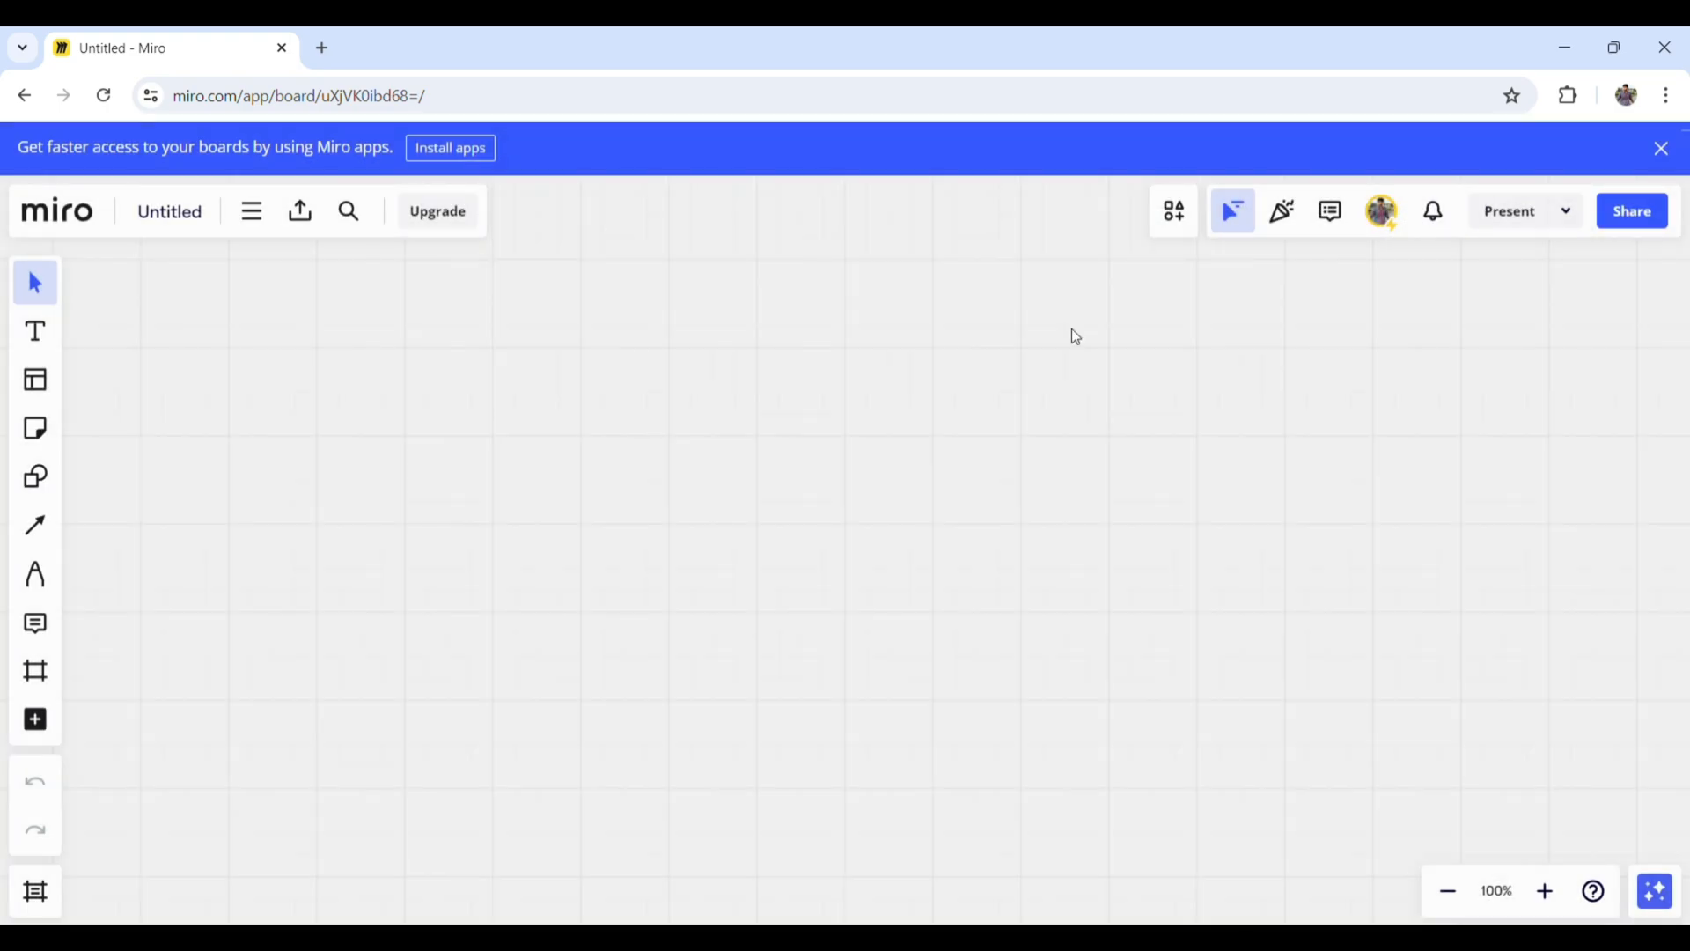
# - Search the board's apps for "wire" and open the Wireframe Library
pyautogui.click(47, 728)
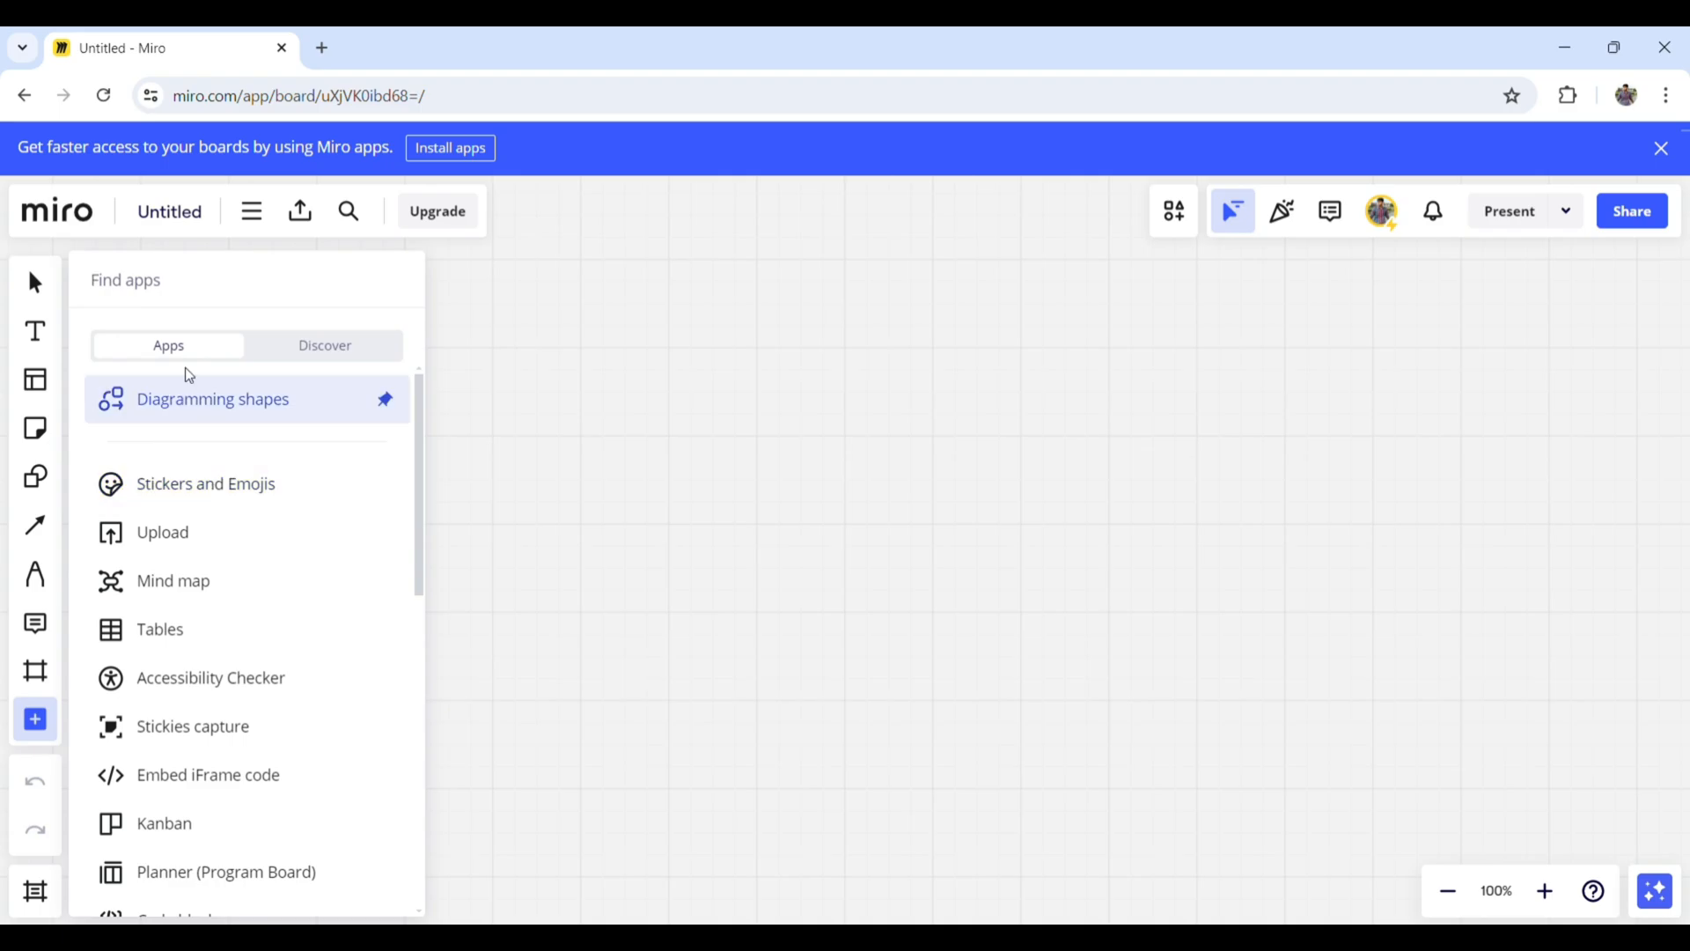
pyautogui.write('wire')
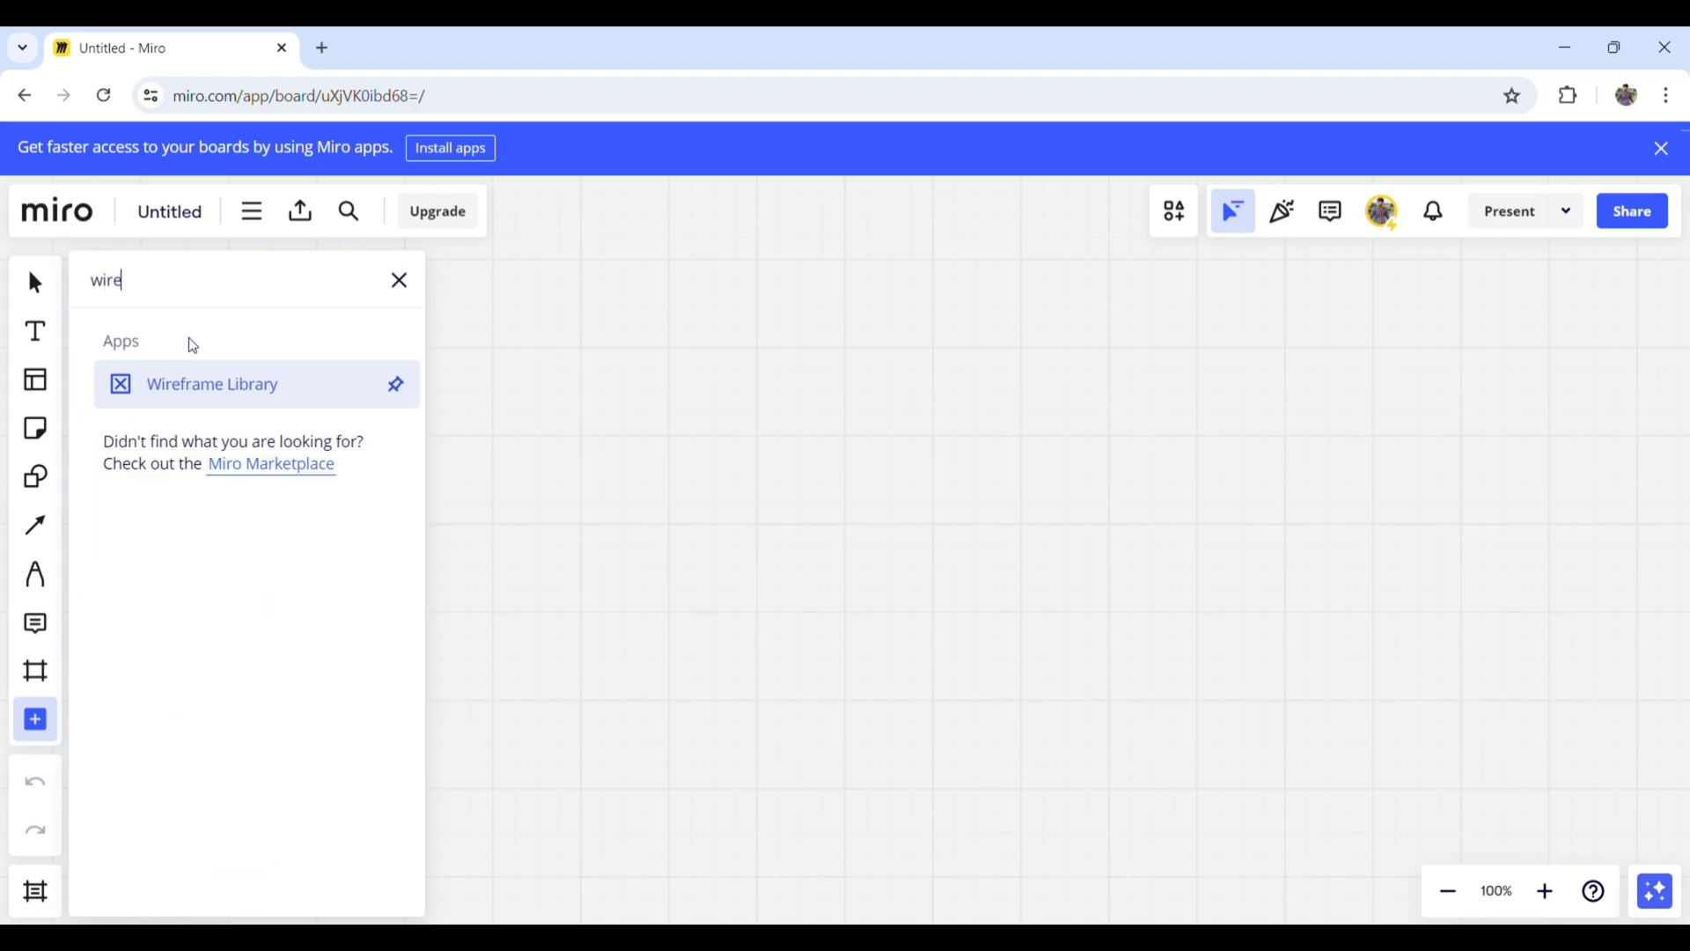
pyautogui.click(196, 385)
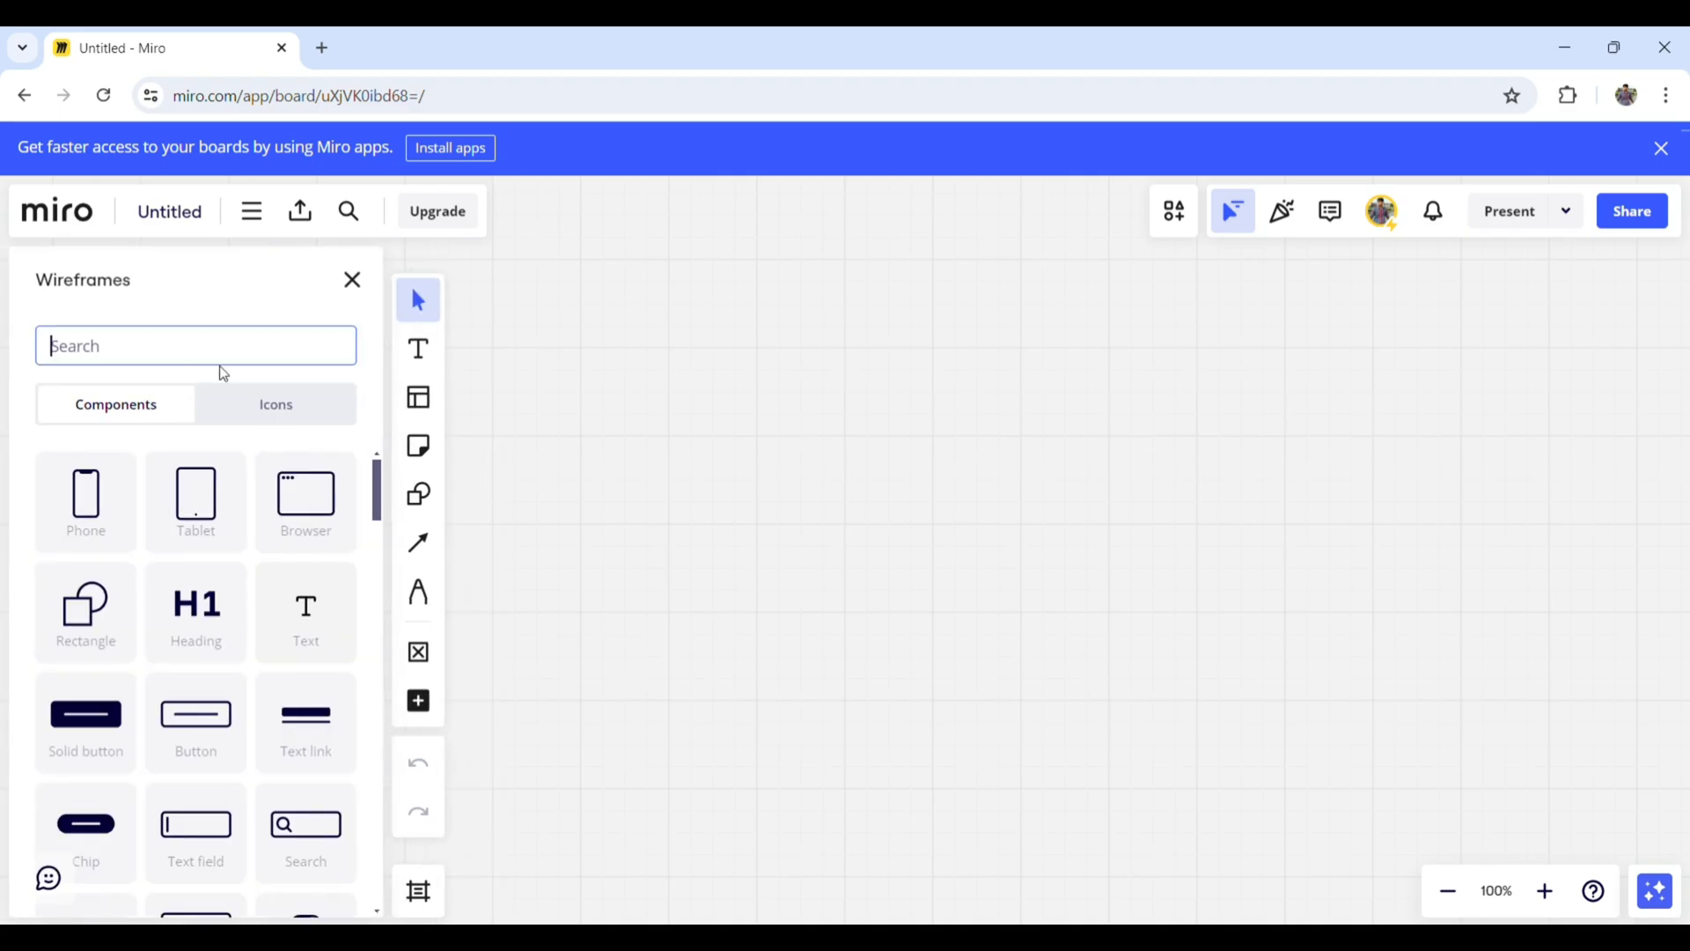
# - Place a Phone wireframe component on the board and rename its frame "Login"
pyautogui.scroll(-1, 264, 583)
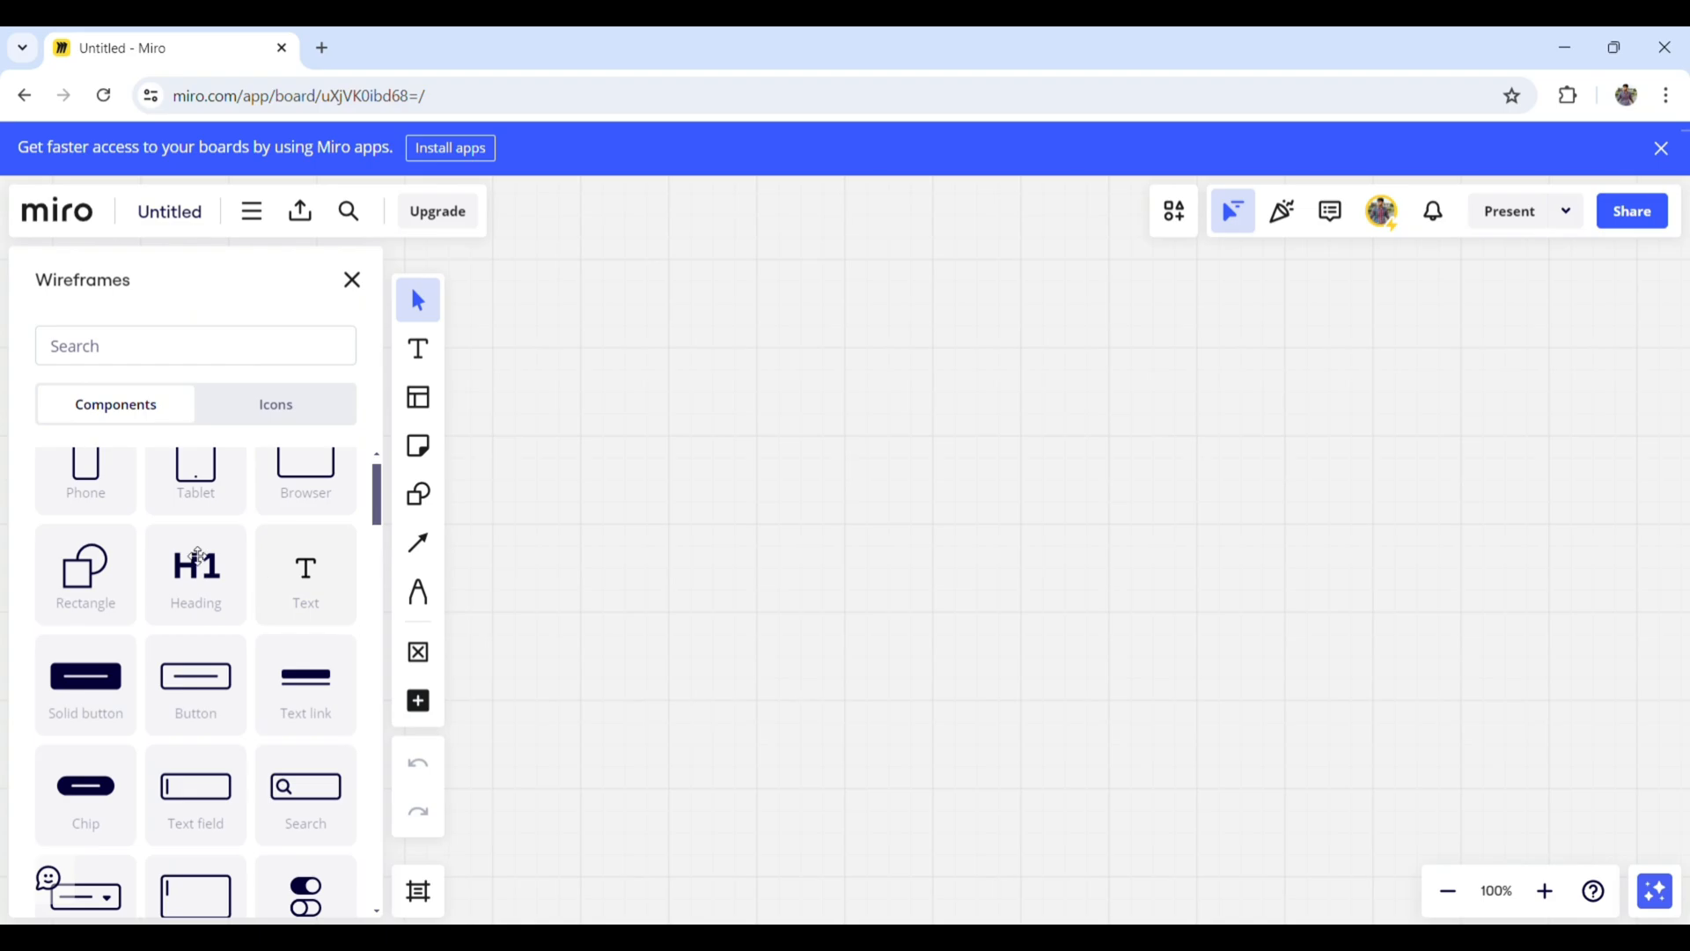
pyautogui.scroll(1, 103, 519)
pyautogui.click(103, 520)
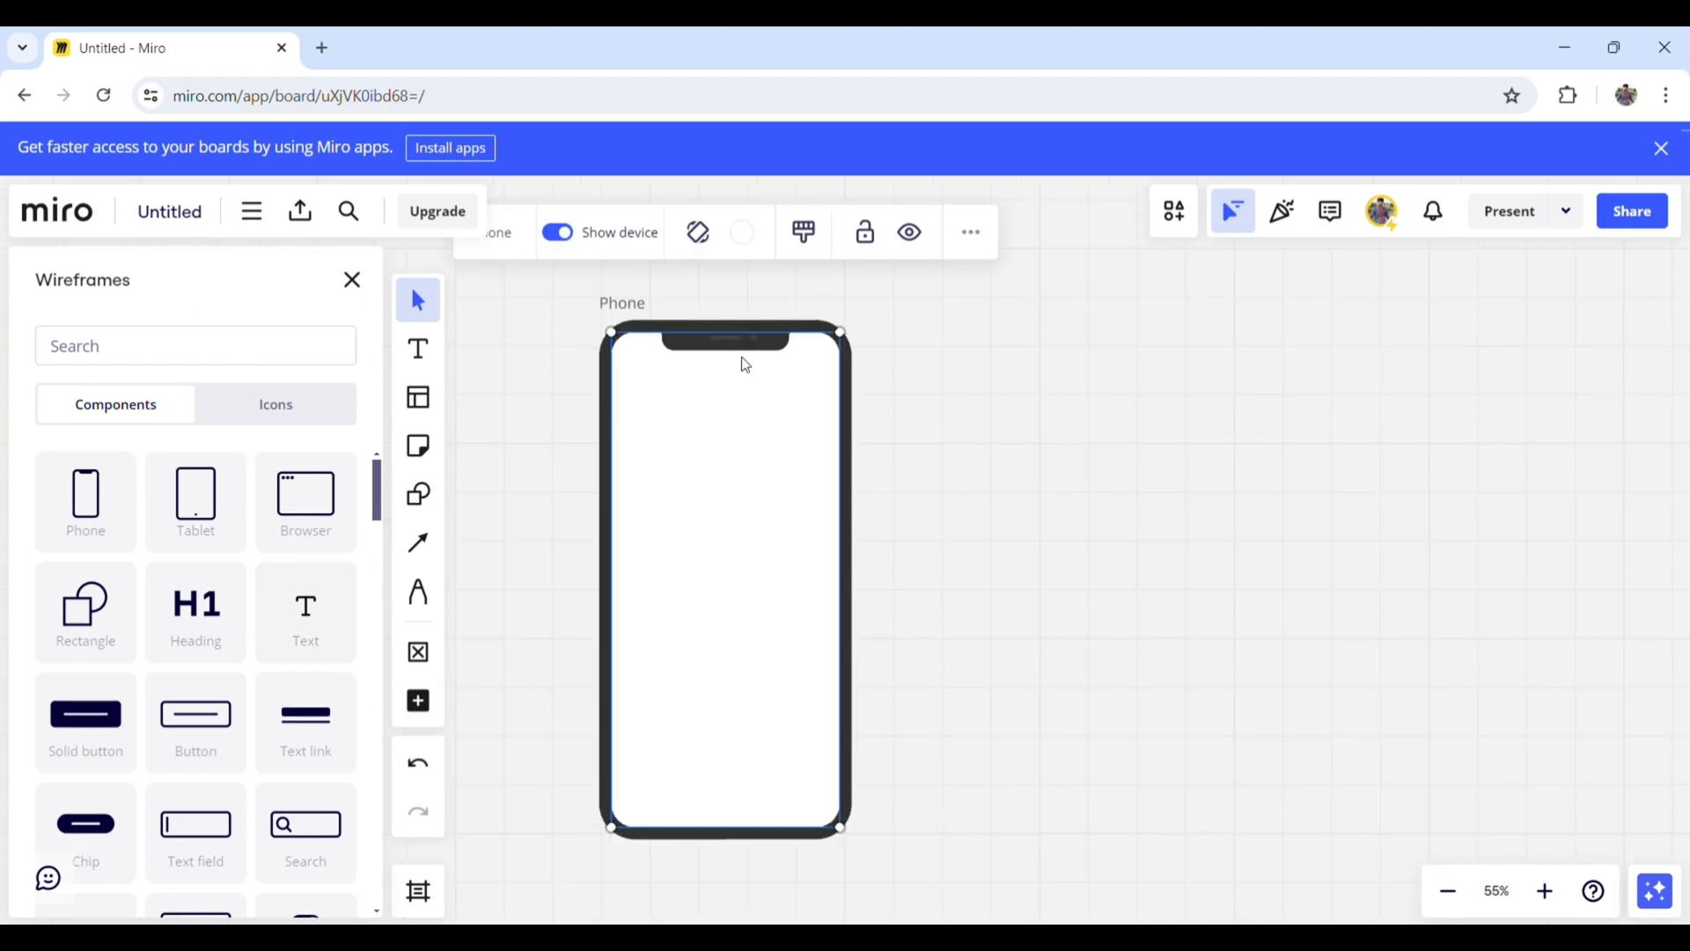
pyautogui.doubleClick(641, 308)
pyautogui.write('Login')
pyautogui.click(655, 345)
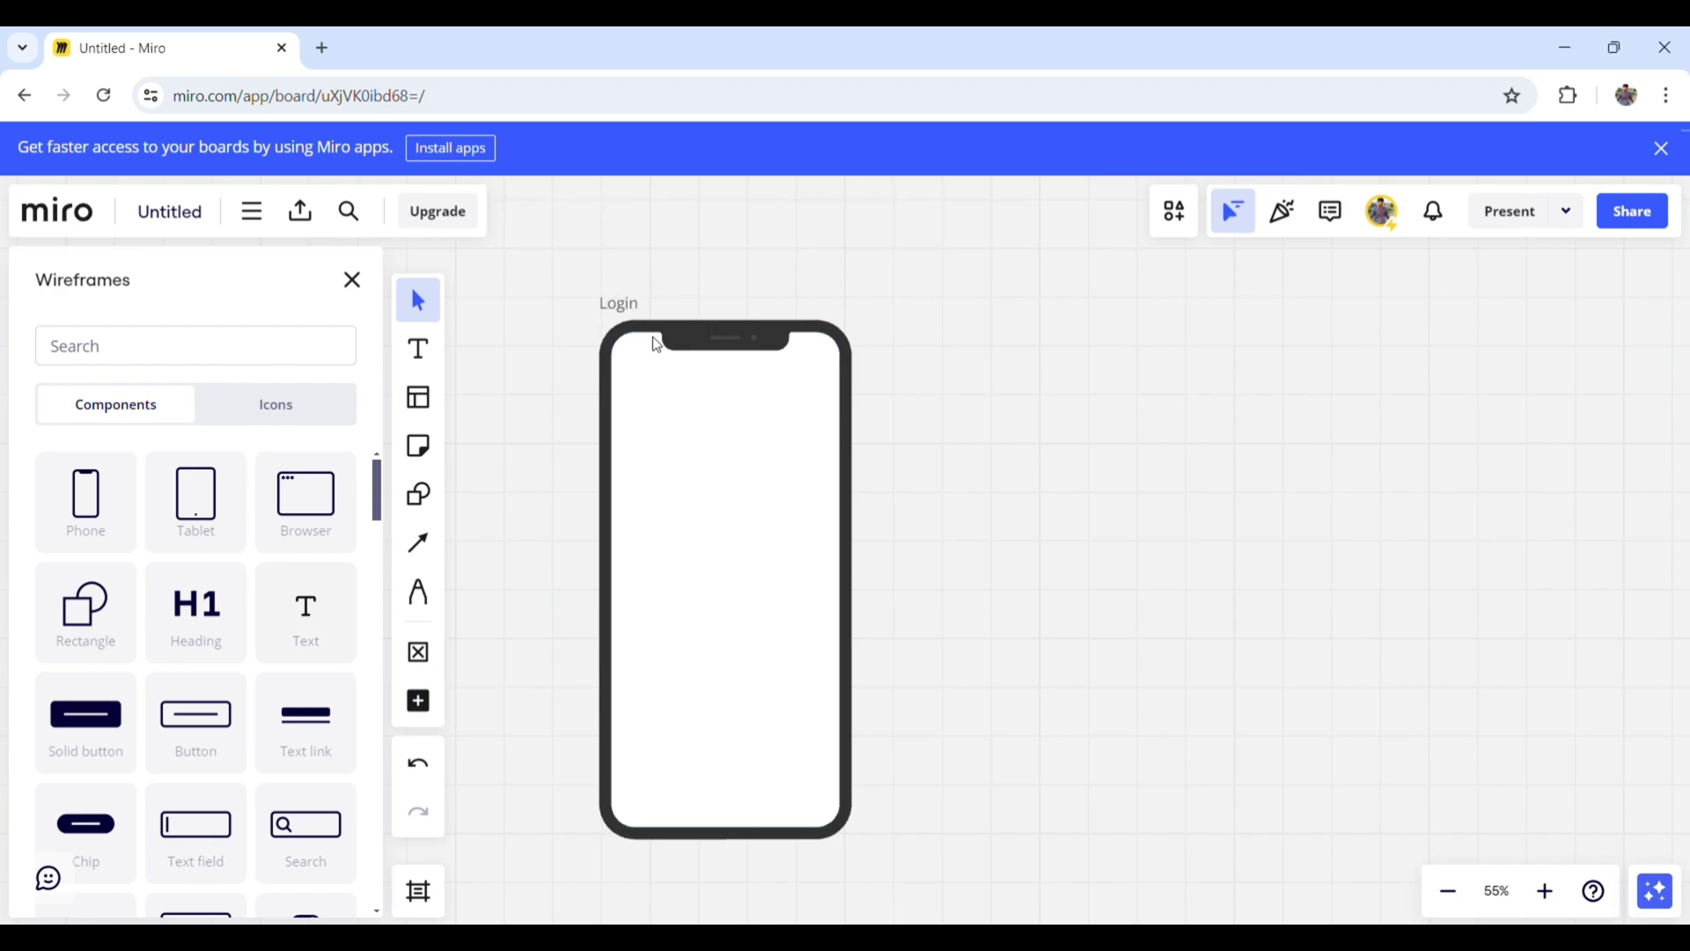
# - Draw a wide rounded rectangle near the top of the phone screen as an input field
pyautogui.click(418, 494)
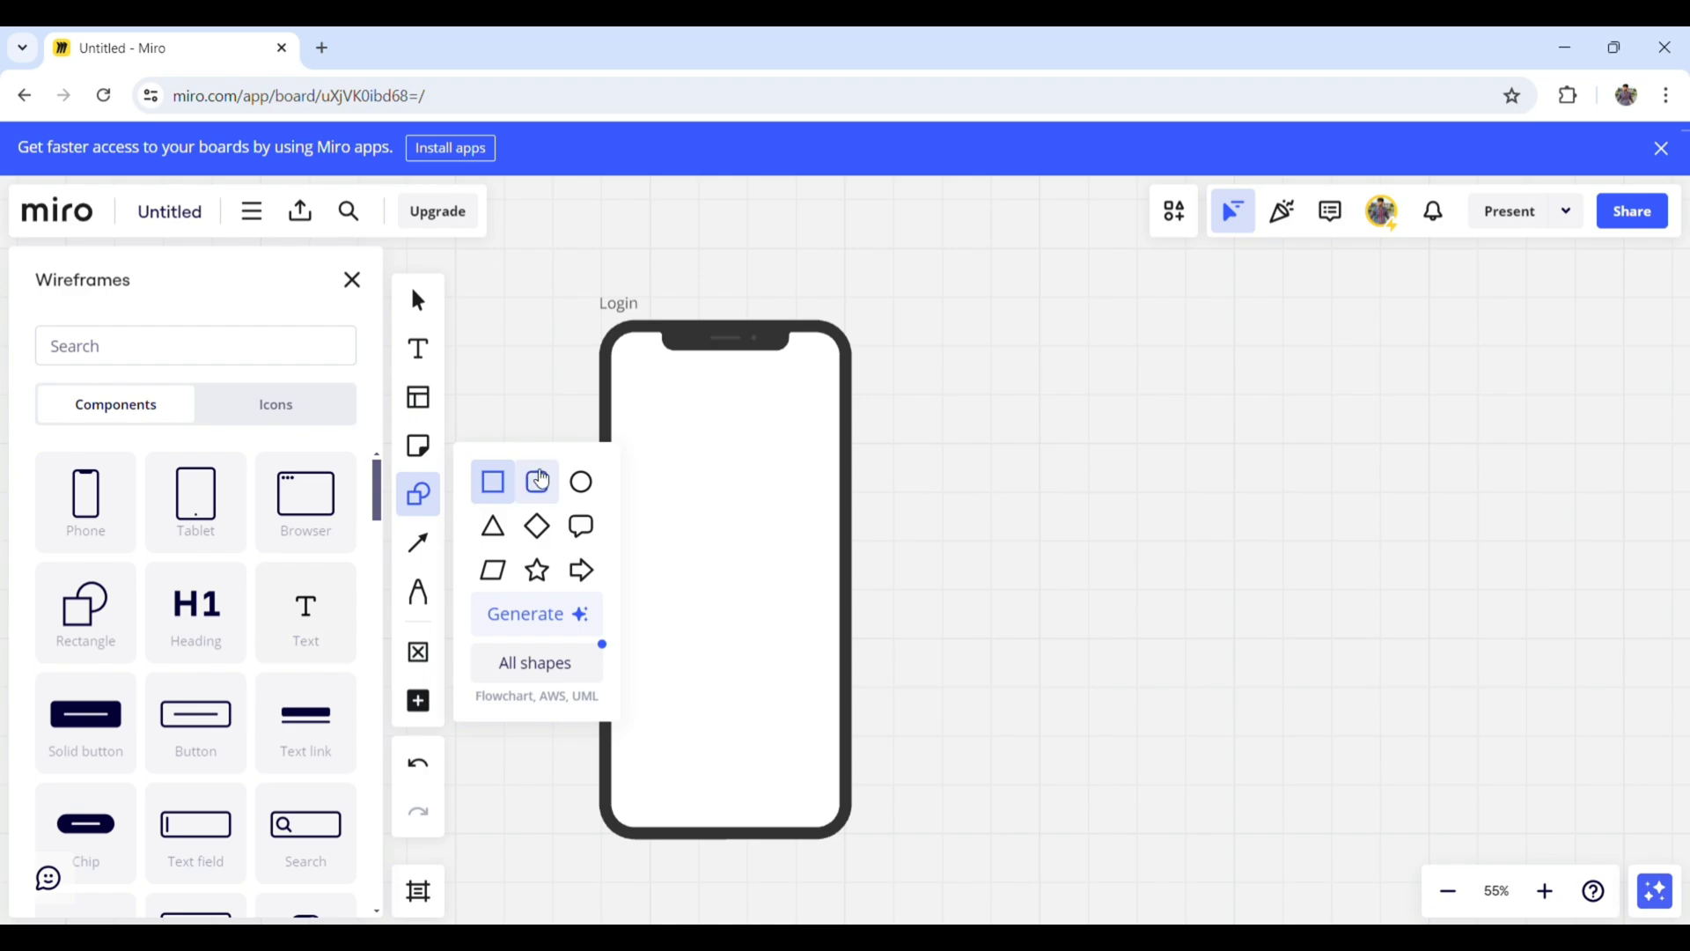
pyautogui.click(541, 480)
pyautogui.moveTo(640, 406); pyautogui.dragTo(815, 449)
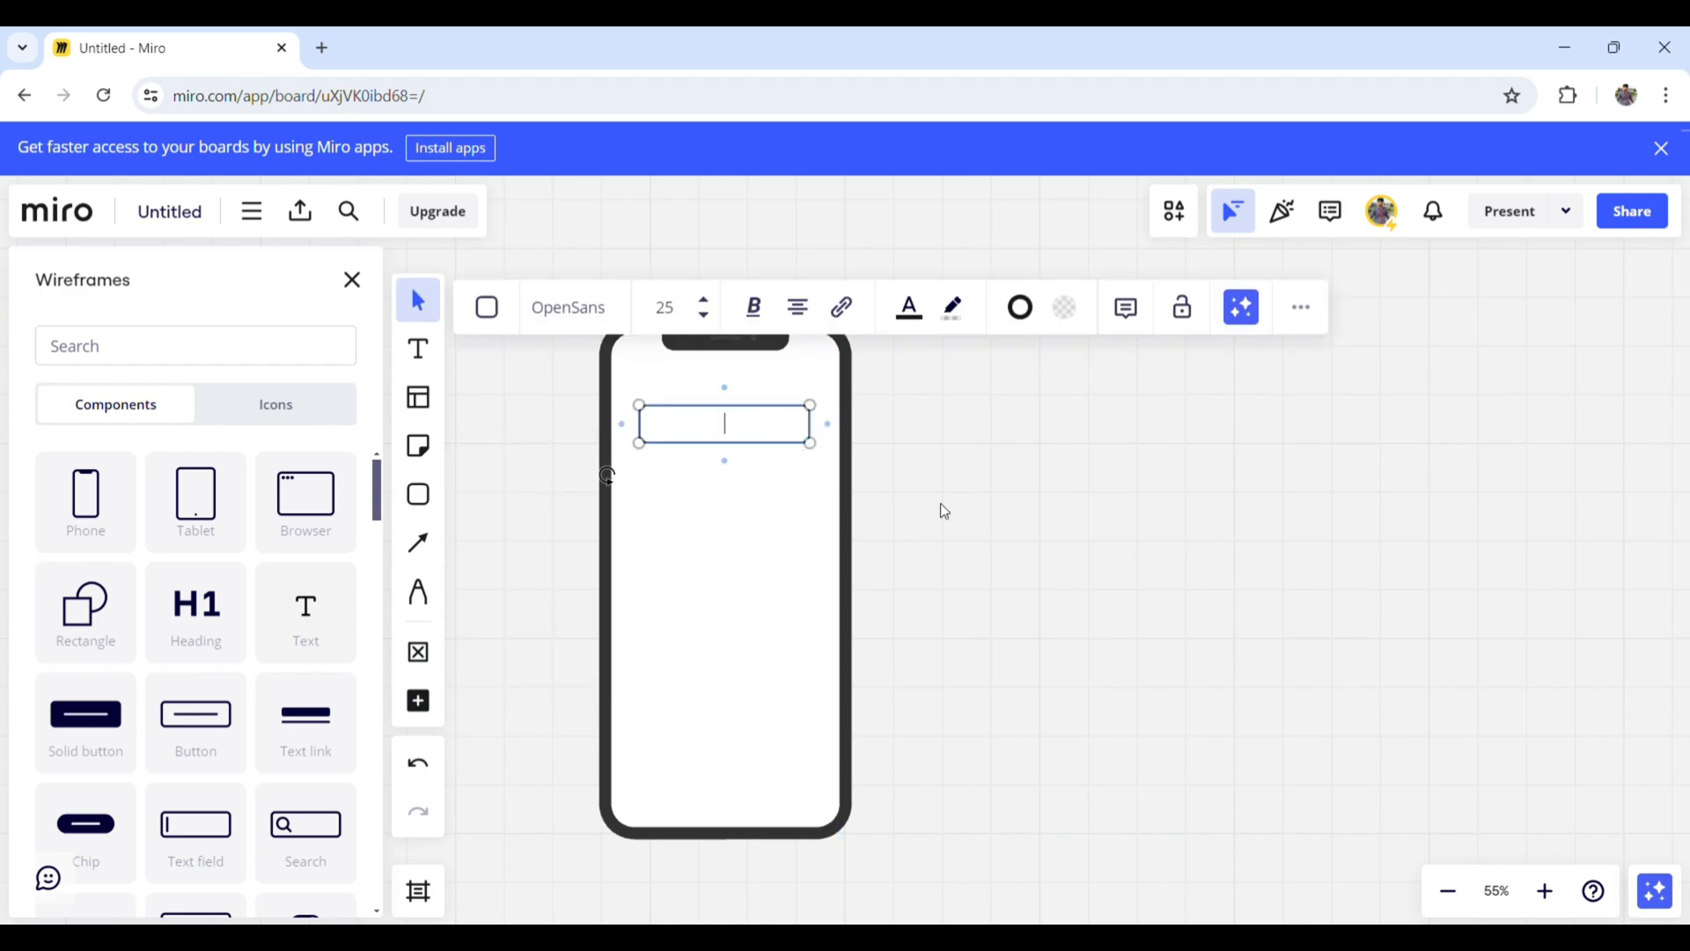
pyautogui.click(920, 497)
# - Copy the rounded rectangle downwards to form a second input field and a narrower button centred below it
pyautogui.click(729, 417)
pyautogui.moveTo(730, 418); pyautogui.dragTo(739, 573)
pyautogui.click(967, 596)
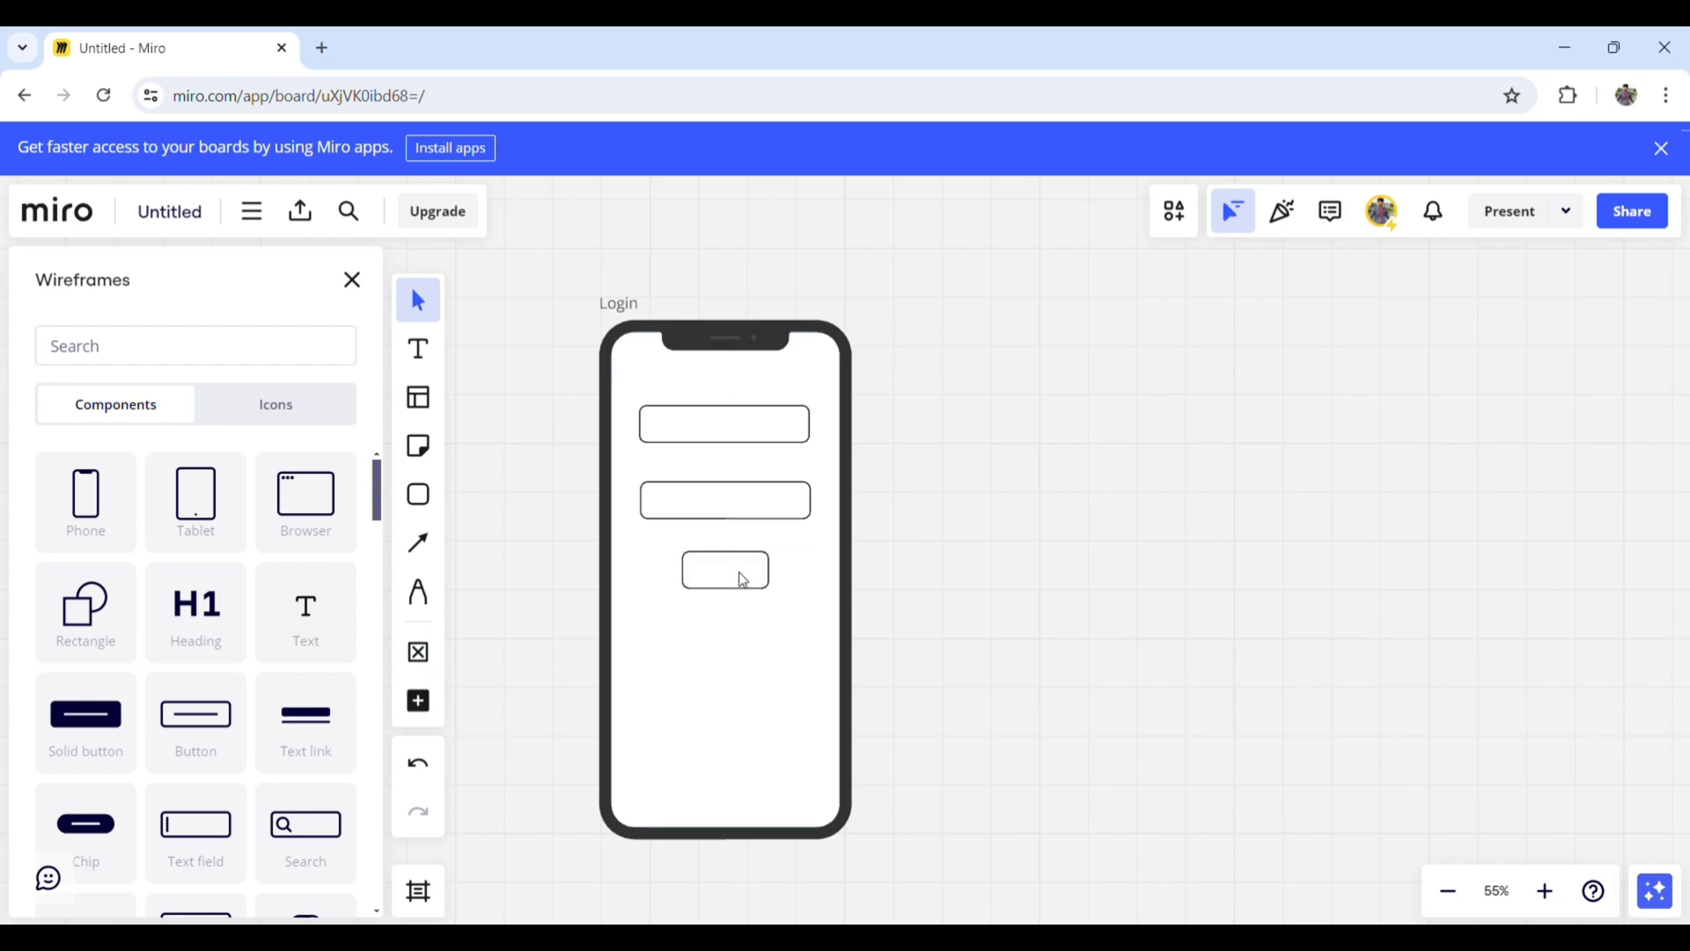
# - Add the text label "Username" just above the first input field with font size 18
pyautogui.click(423, 353)
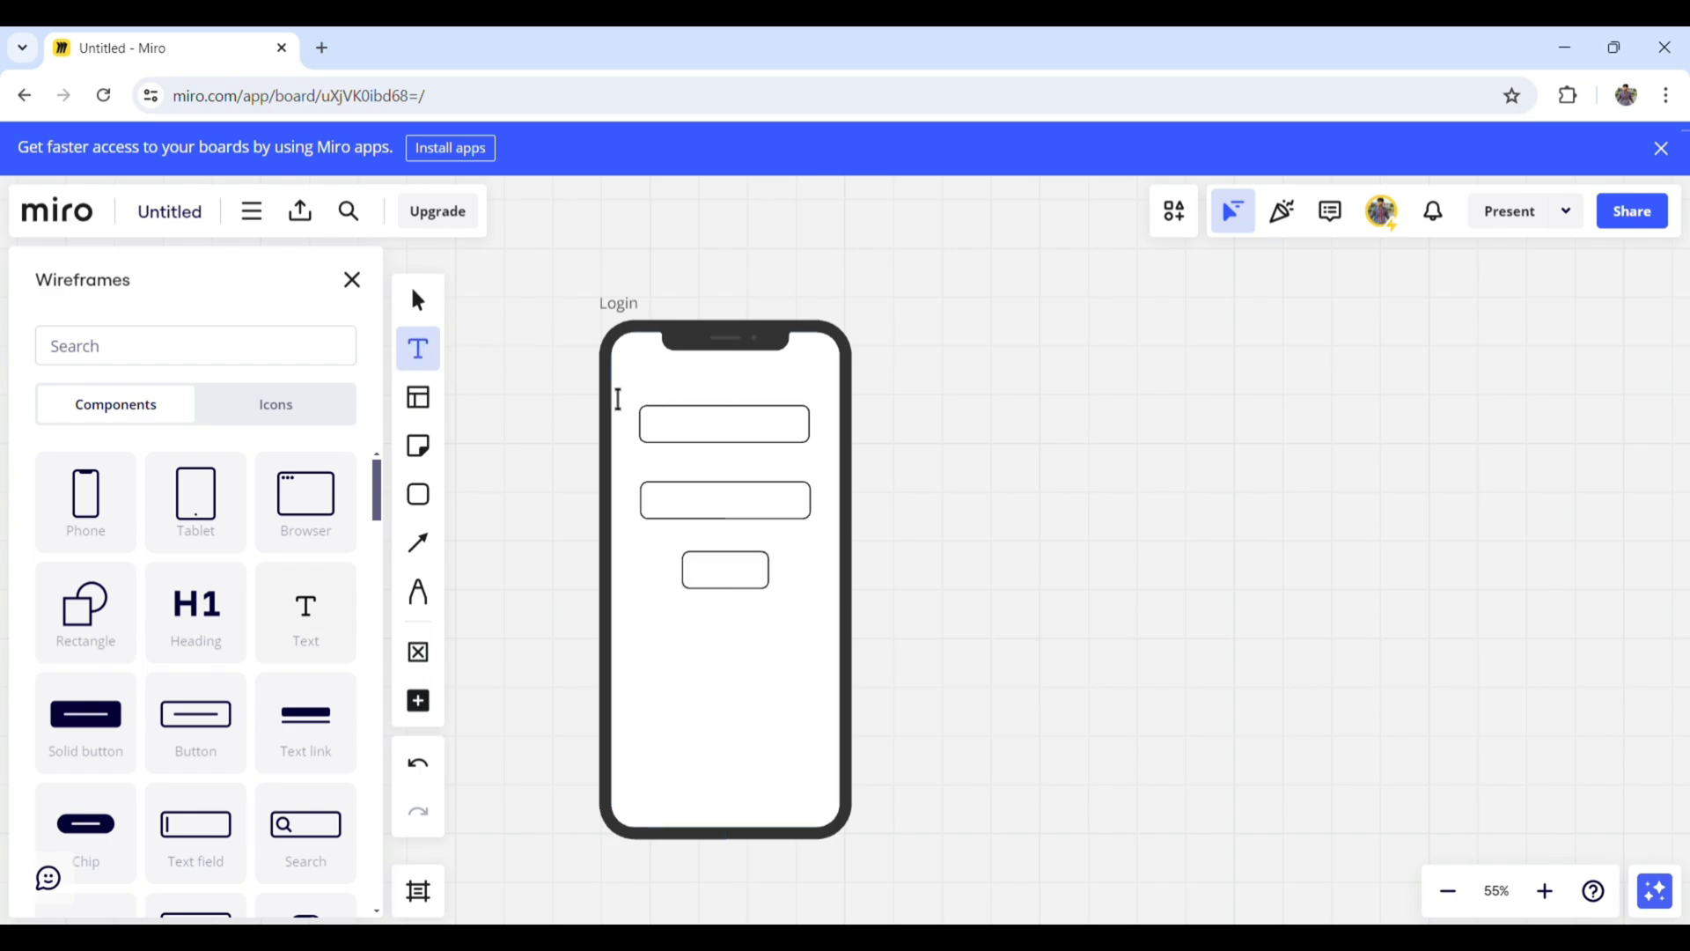
pyautogui.click(660, 405)
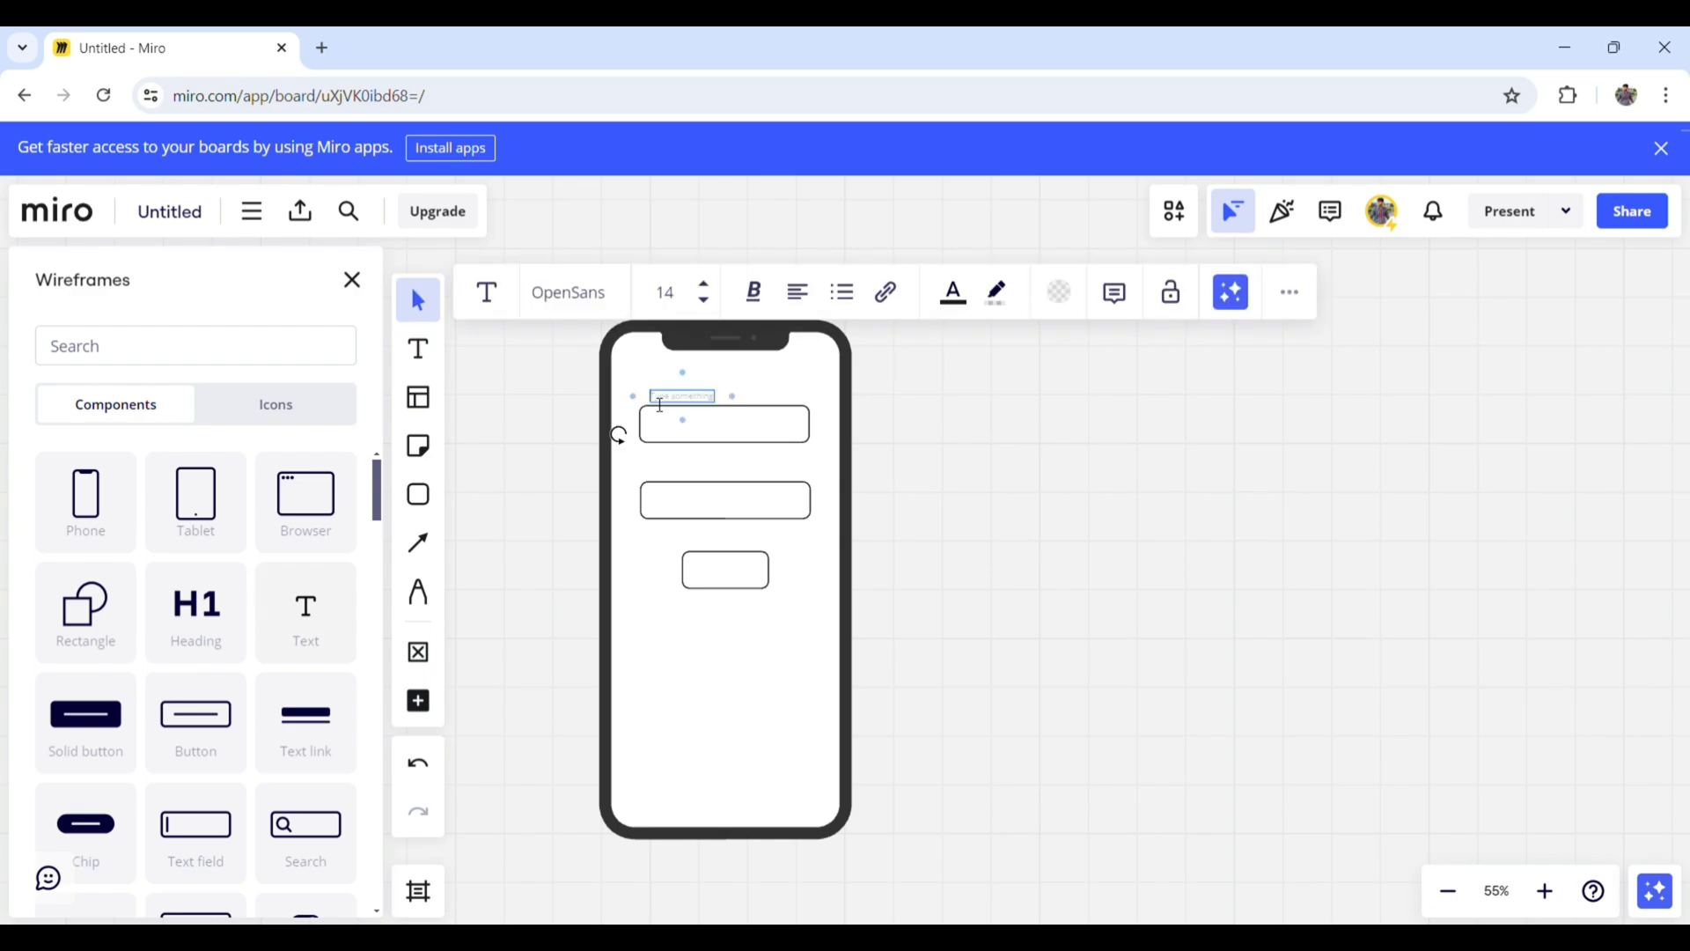
pyautogui.write('Username')
pyautogui.click(706, 284)
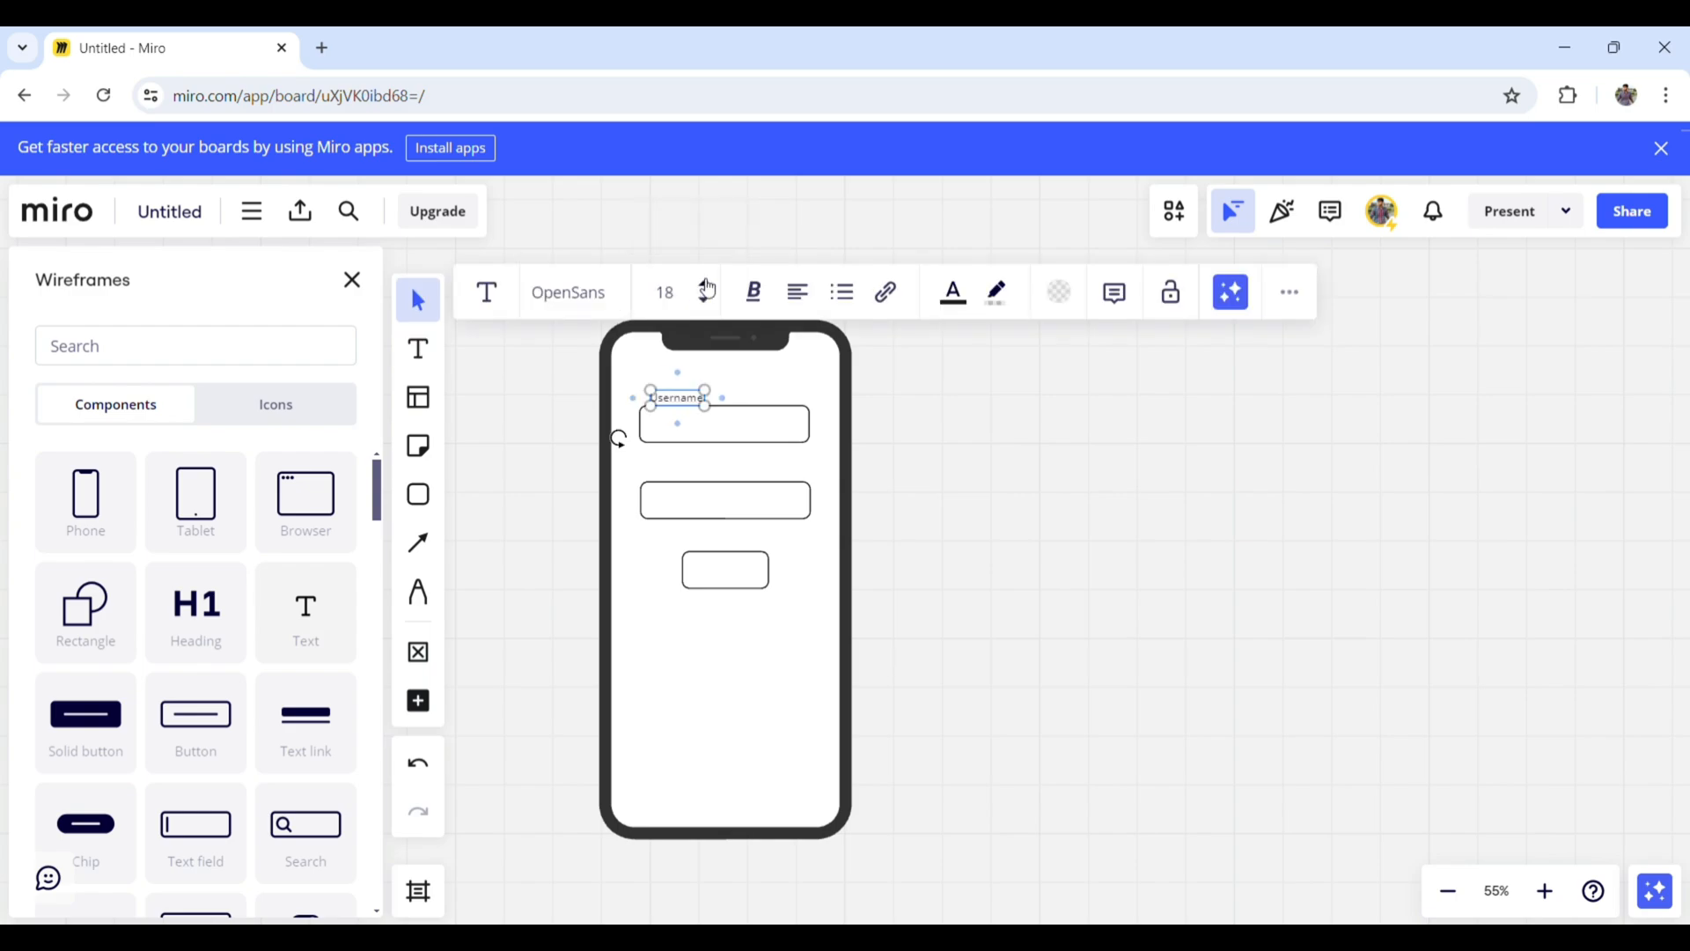
pyautogui.click(911, 481)
# - Copy the Username label above the second input field and change its text to "Password"
pyautogui.moveTo(704, 404); pyautogui.dragTo(669, 482)
pyautogui.doubleClick(669, 482)
pyautogui.write('Passw')
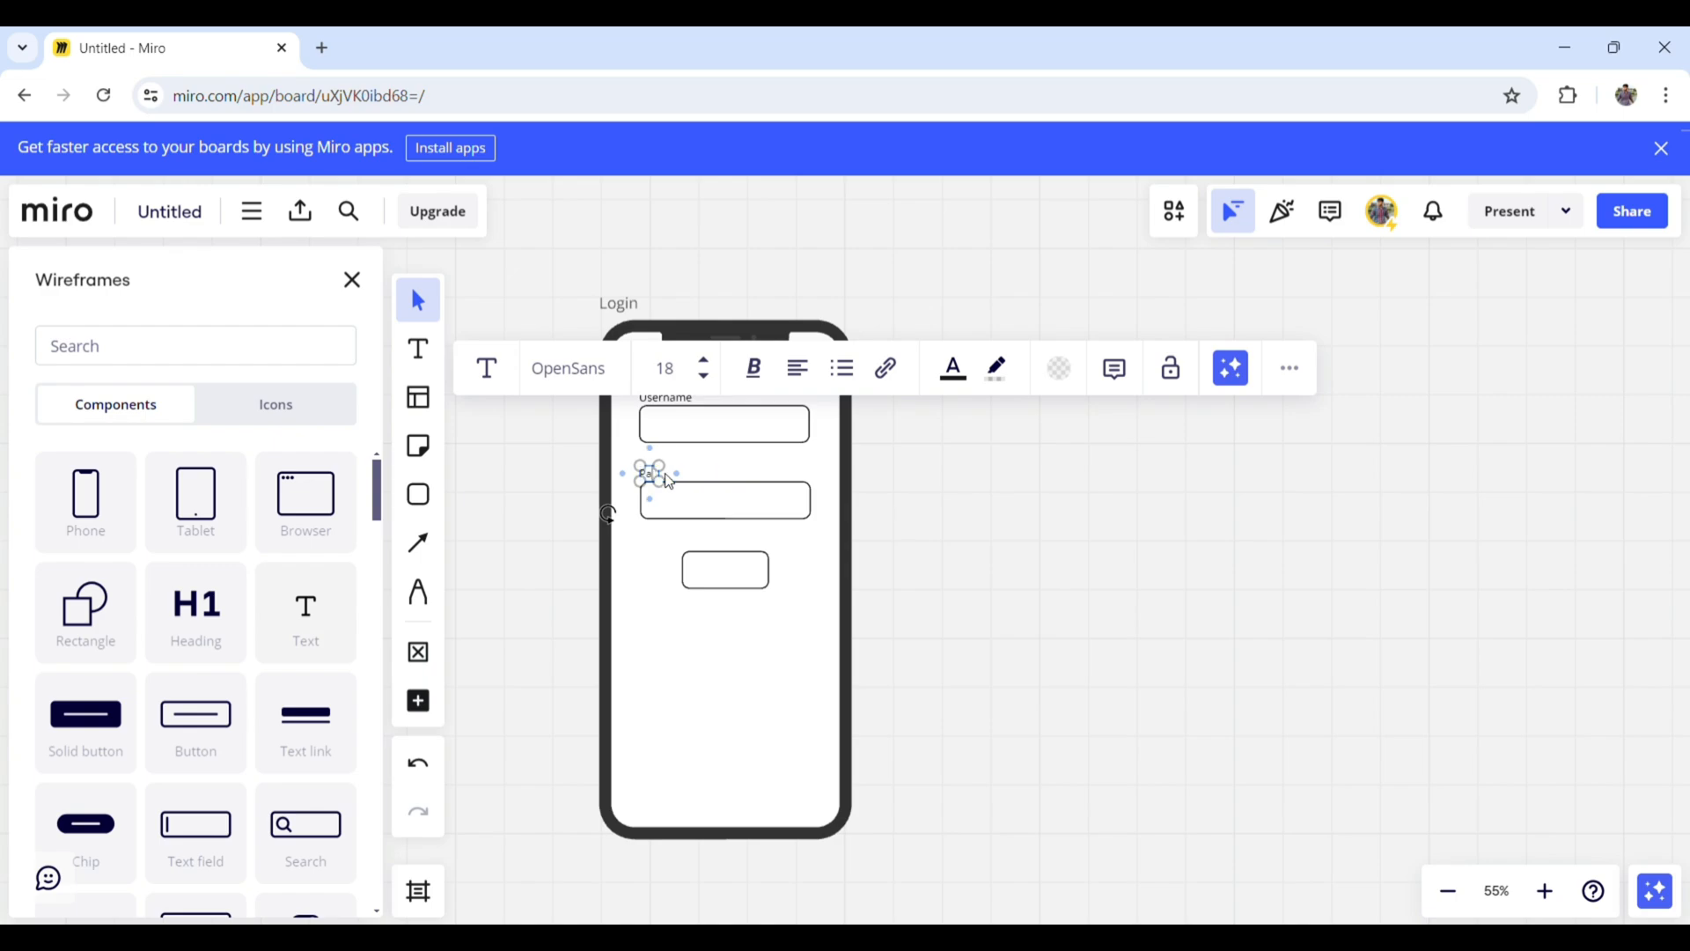
pyautogui.write('ord')
# - Label the small rounded rectangle below the input fields "Login"
pyautogui.click(733, 570)
pyautogui.doubleClick(728, 572)
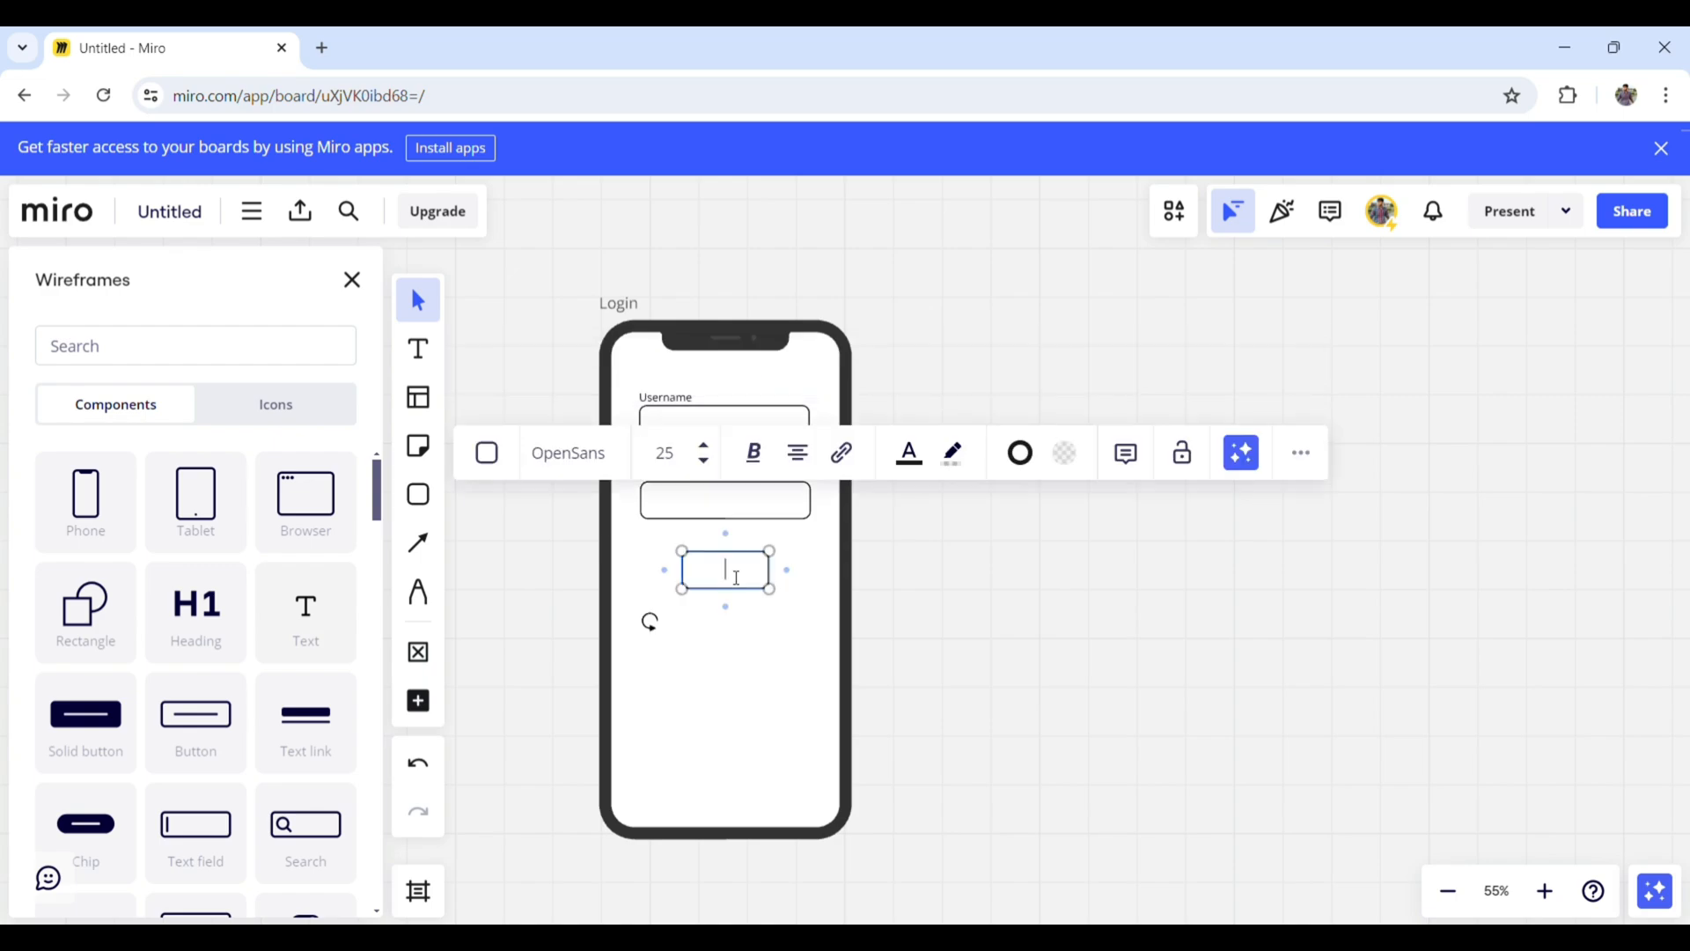
pyautogui.write('Login')
pyautogui.click(992, 630)
pyautogui.click(421, 543)
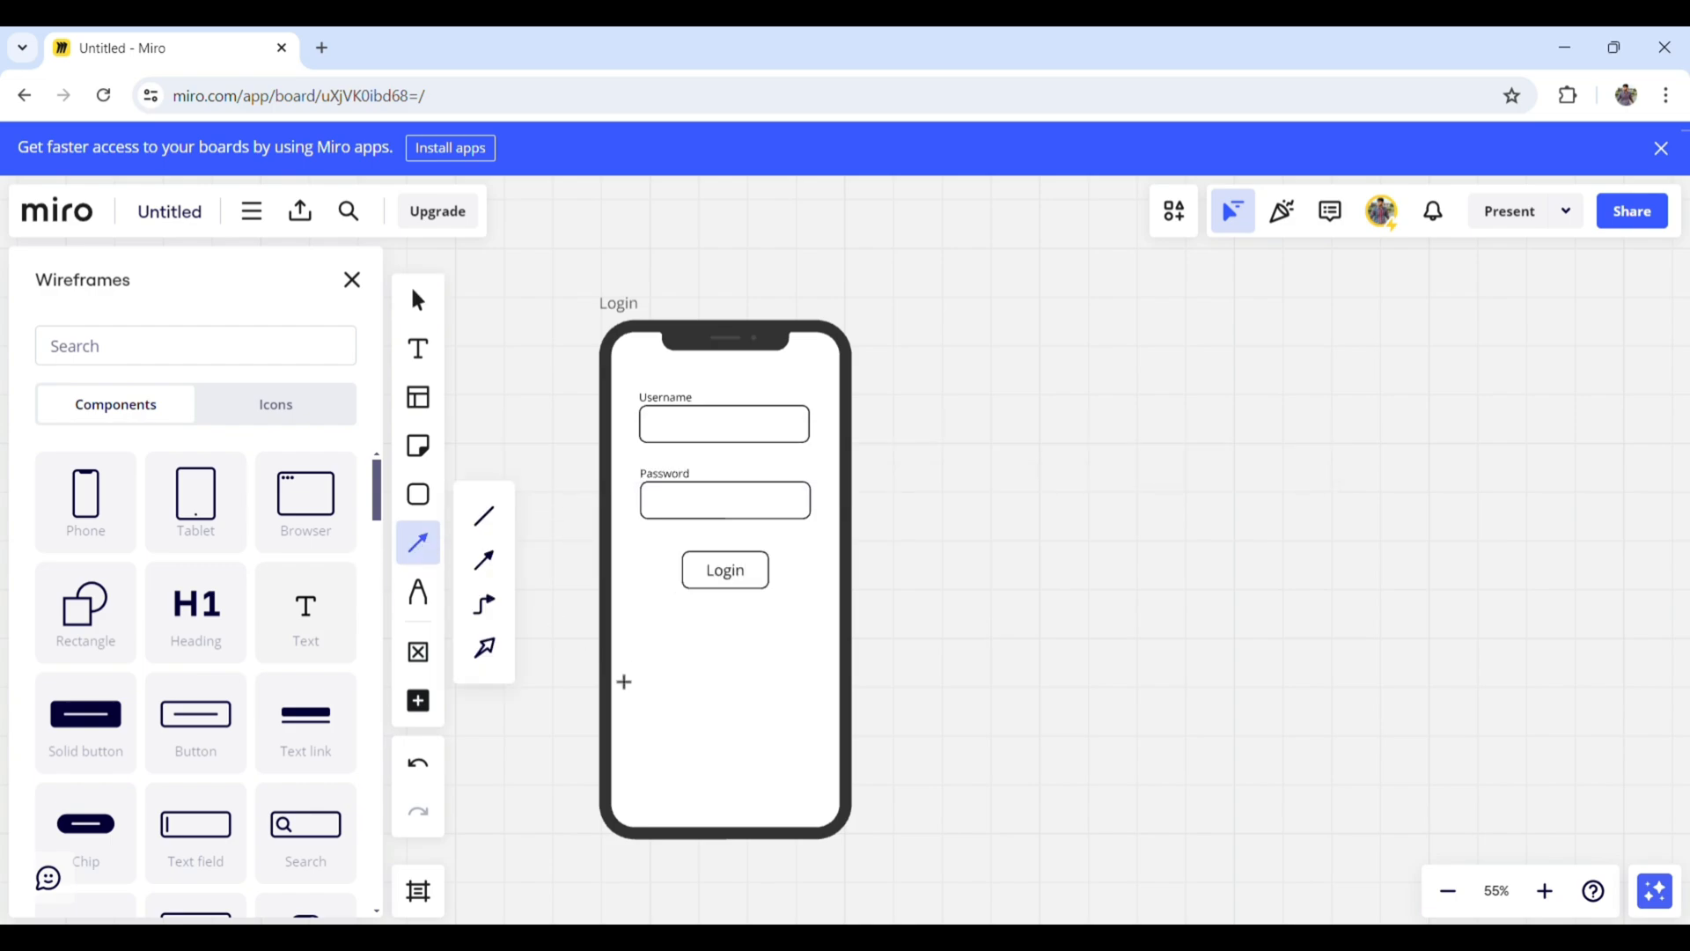
pyautogui.moveTo(625, 682); pyautogui.dragTo(705, 679)
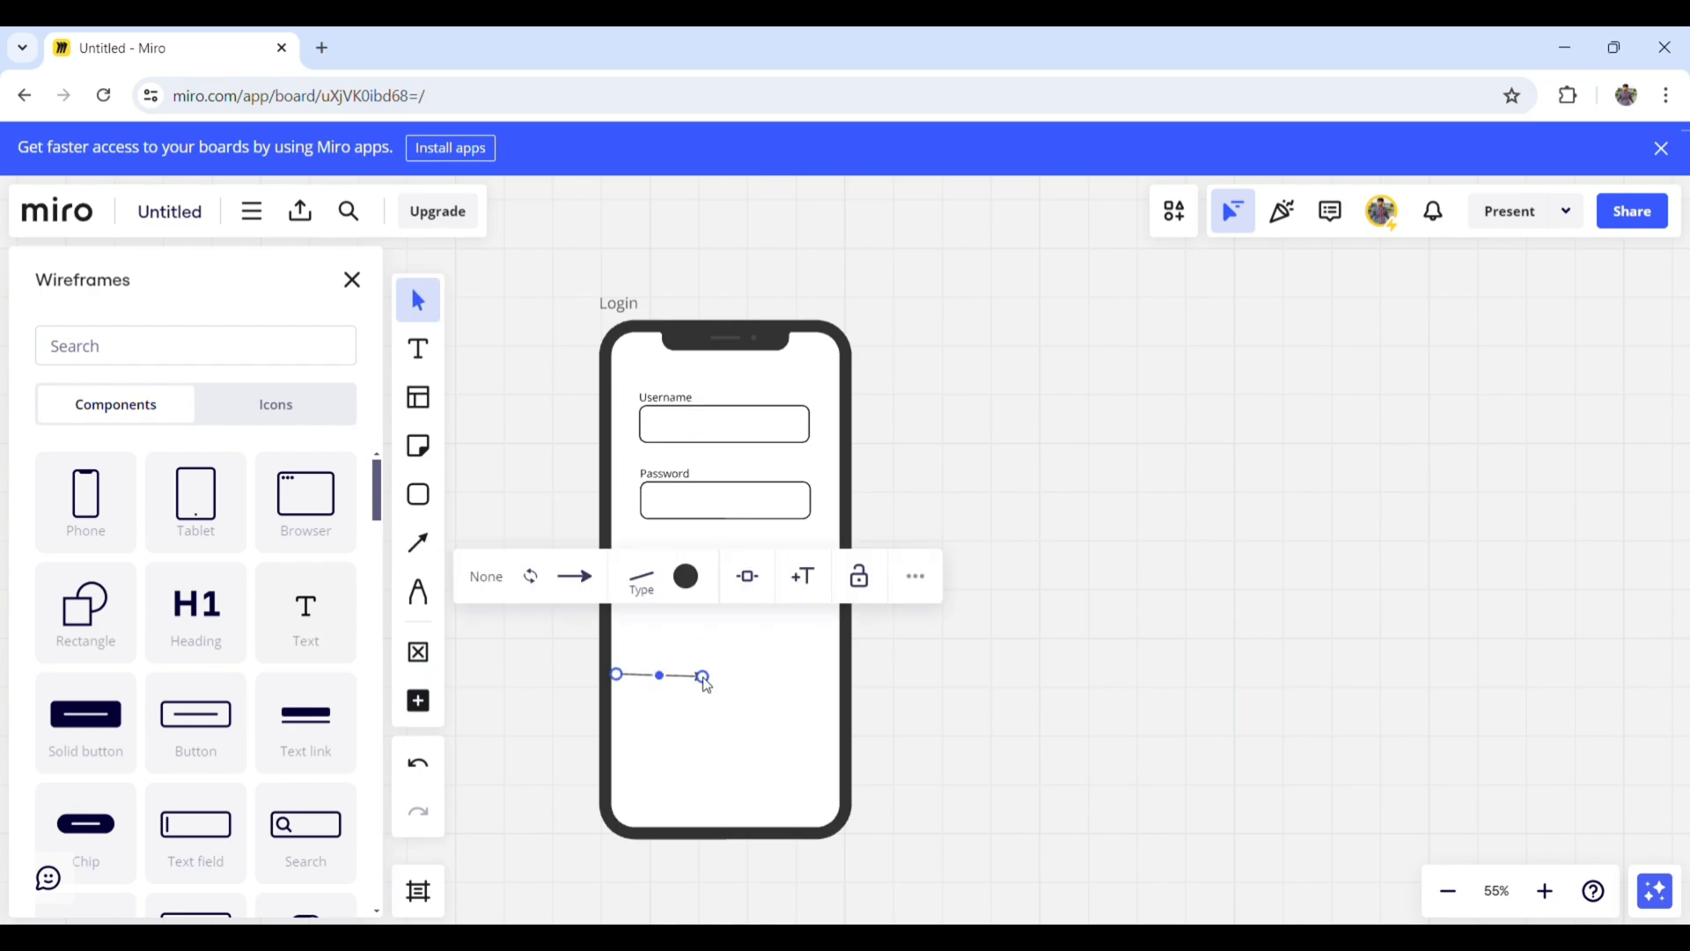
pyautogui.press('Delete')
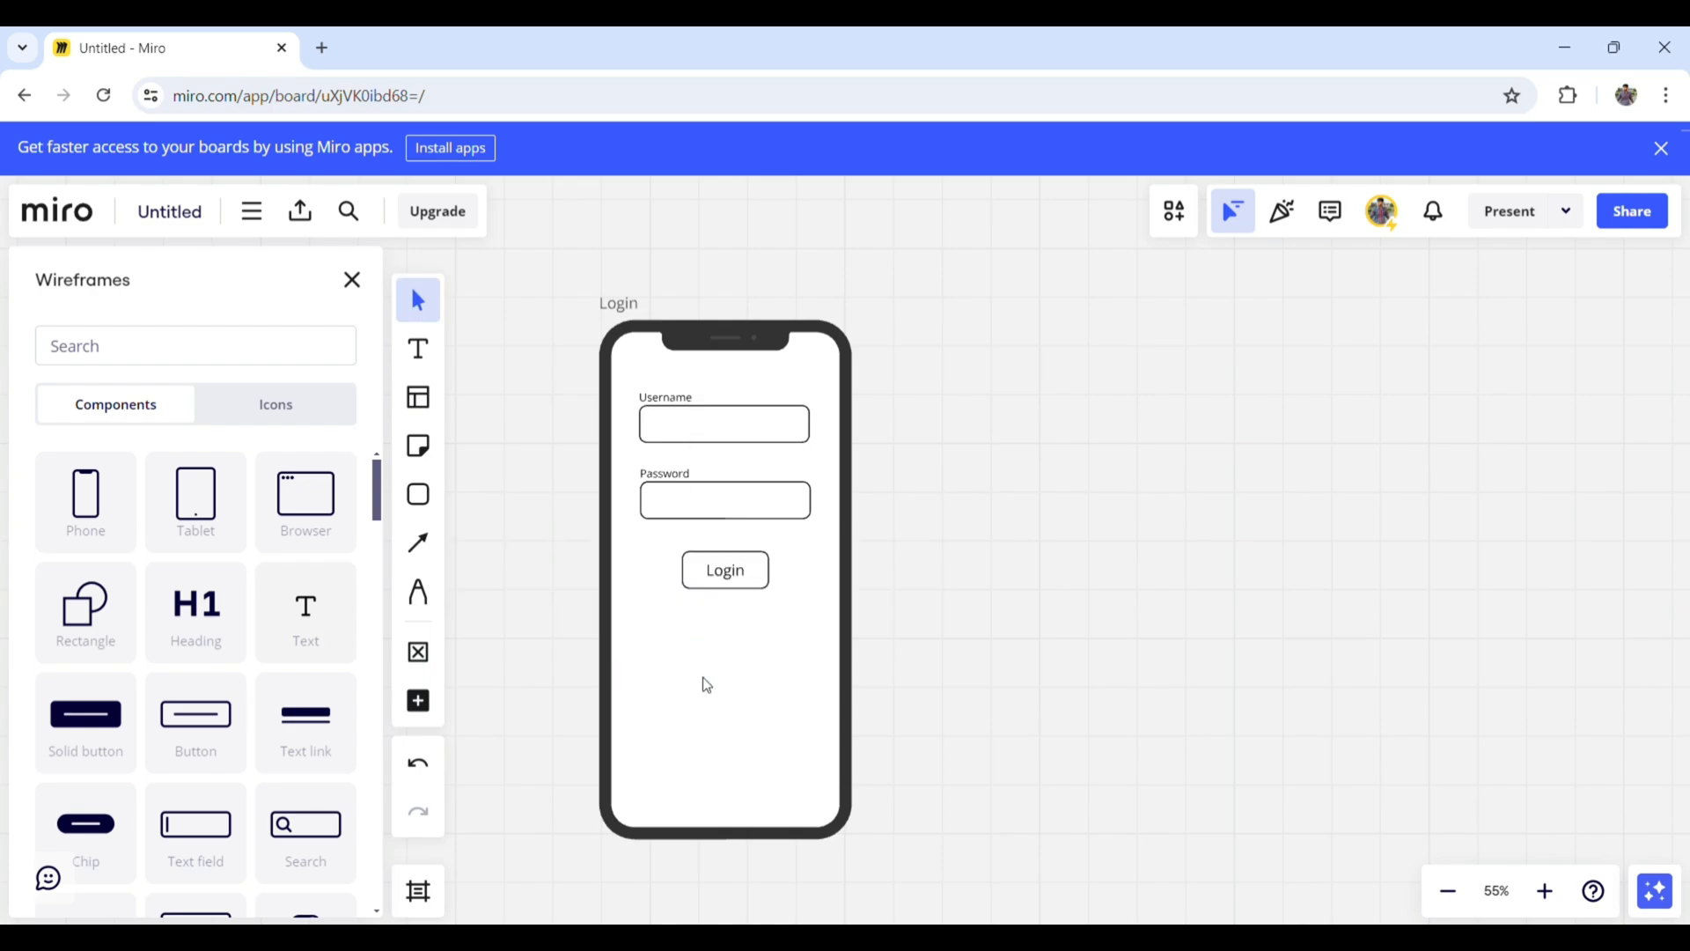
# - Draw two plain horizontal divider lines below the Login button, leaving a gap in the middle
pyautogui.click(424, 536)
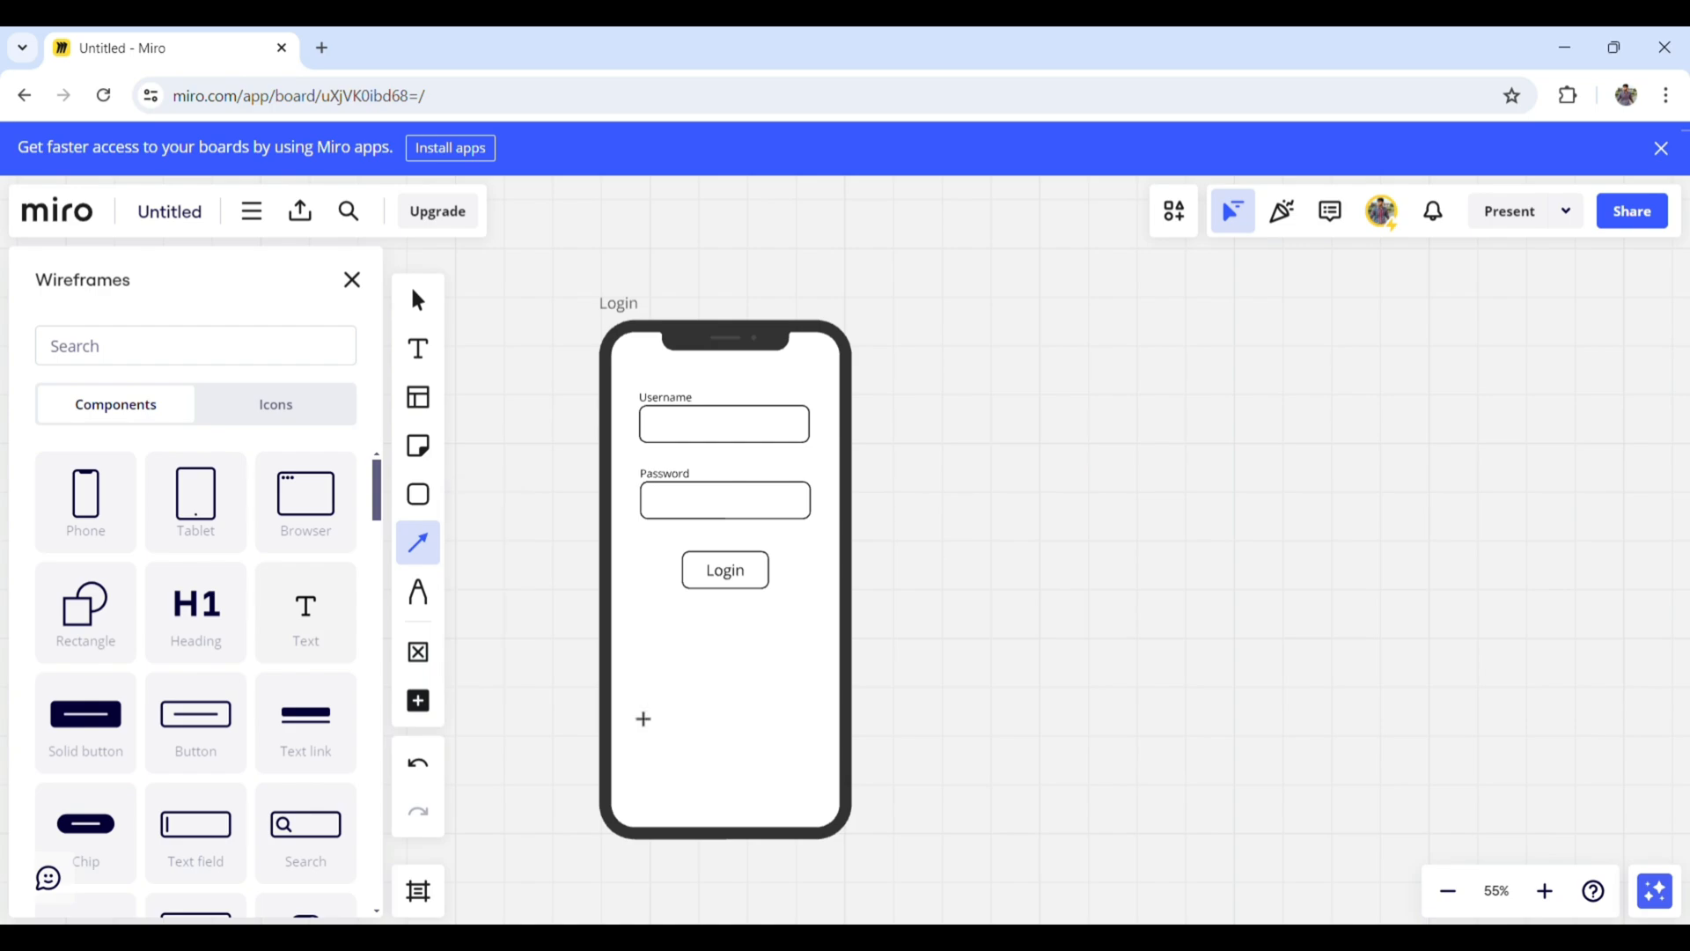
pyautogui.moveTo(619, 679); pyautogui.dragTo(699, 679)
pyautogui.click(808, 691)
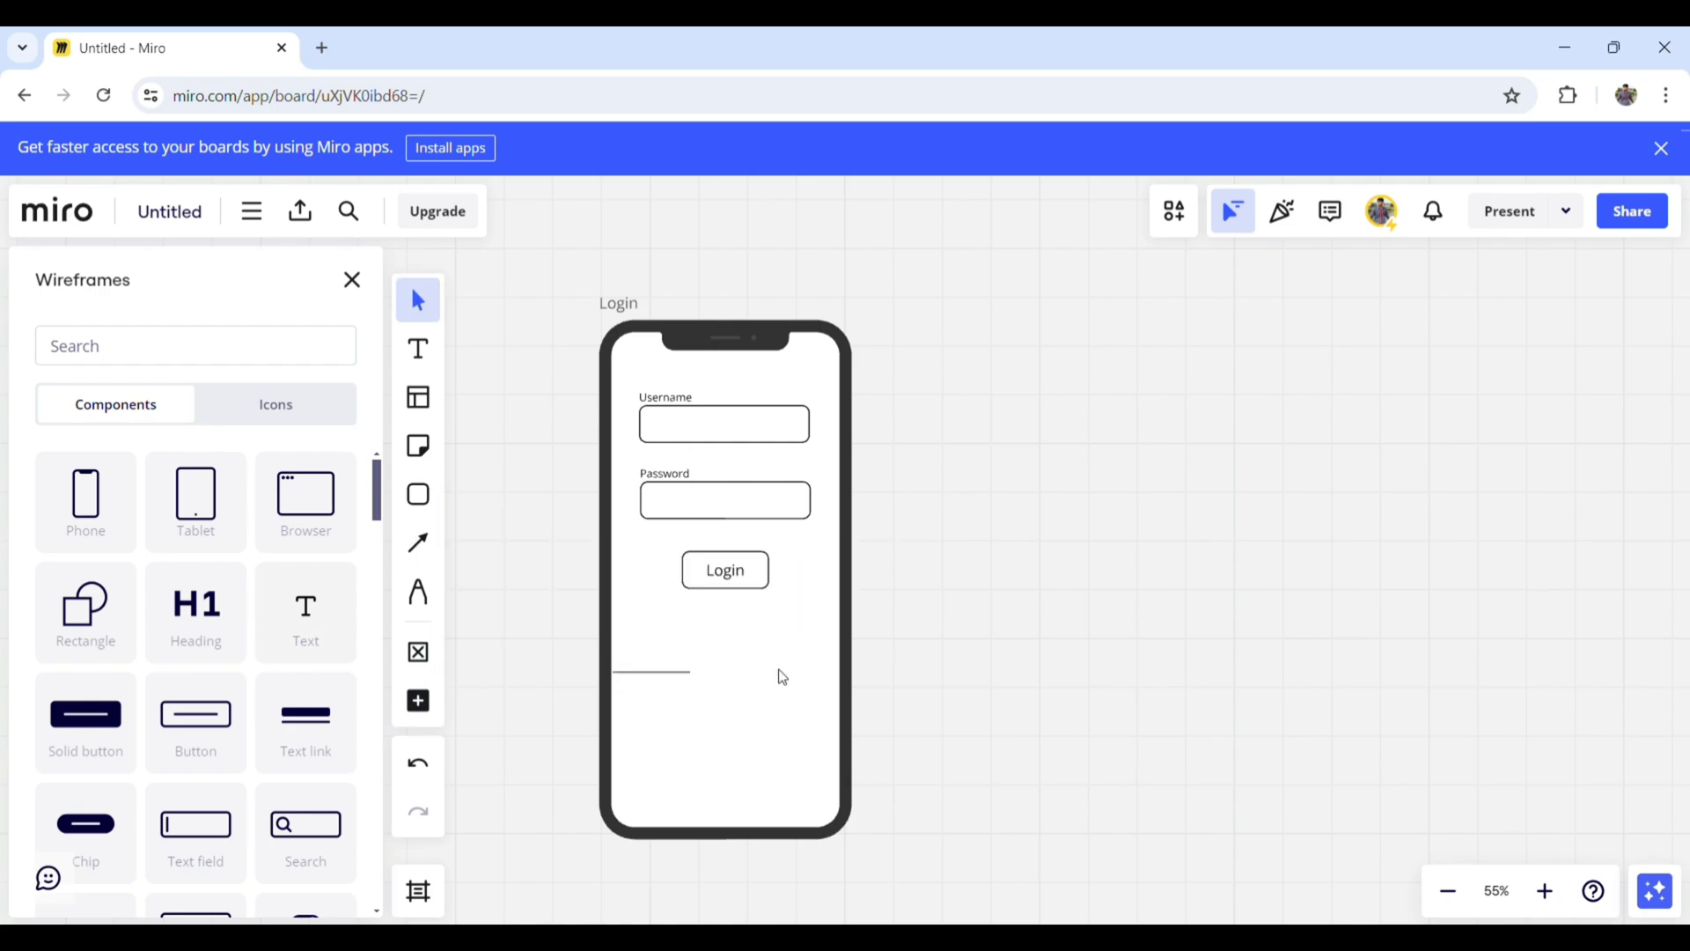
pyautogui.click(419, 542)
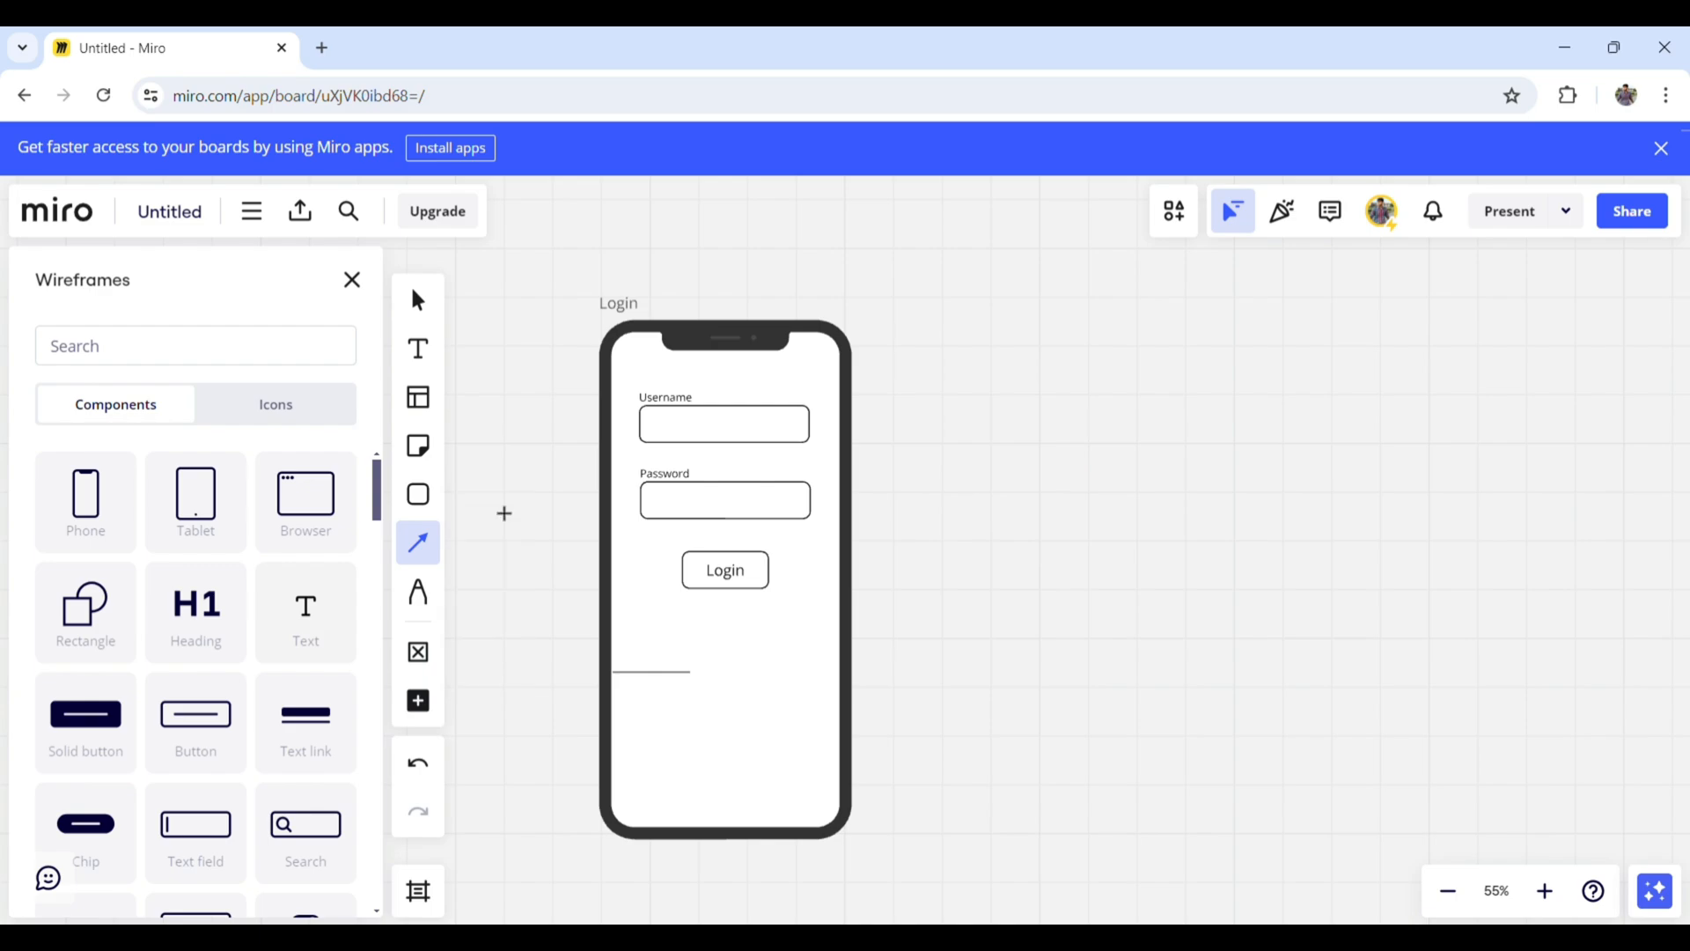
pyautogui.moveTo(743, 677); pyautogui.dragTo(841, 678)
# - Add the text "Or" in the gap between the divider lines and place a wide rounded rectangle below them
pyautogui.click(420, 361)
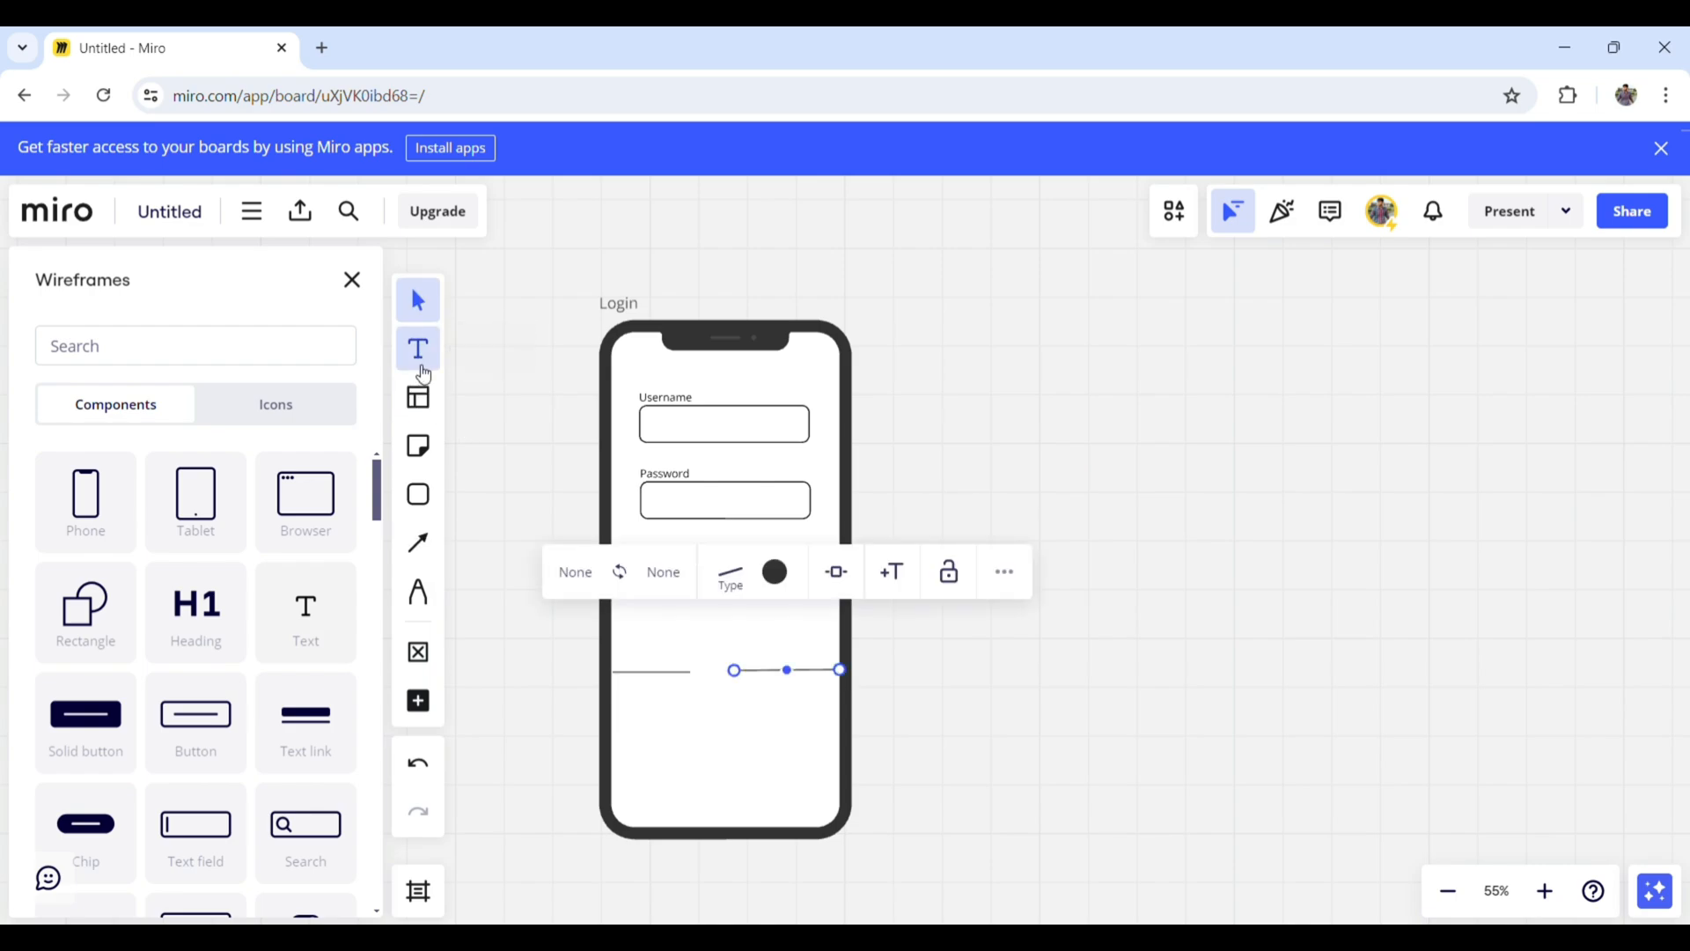
pyautogui.click(721, 677)
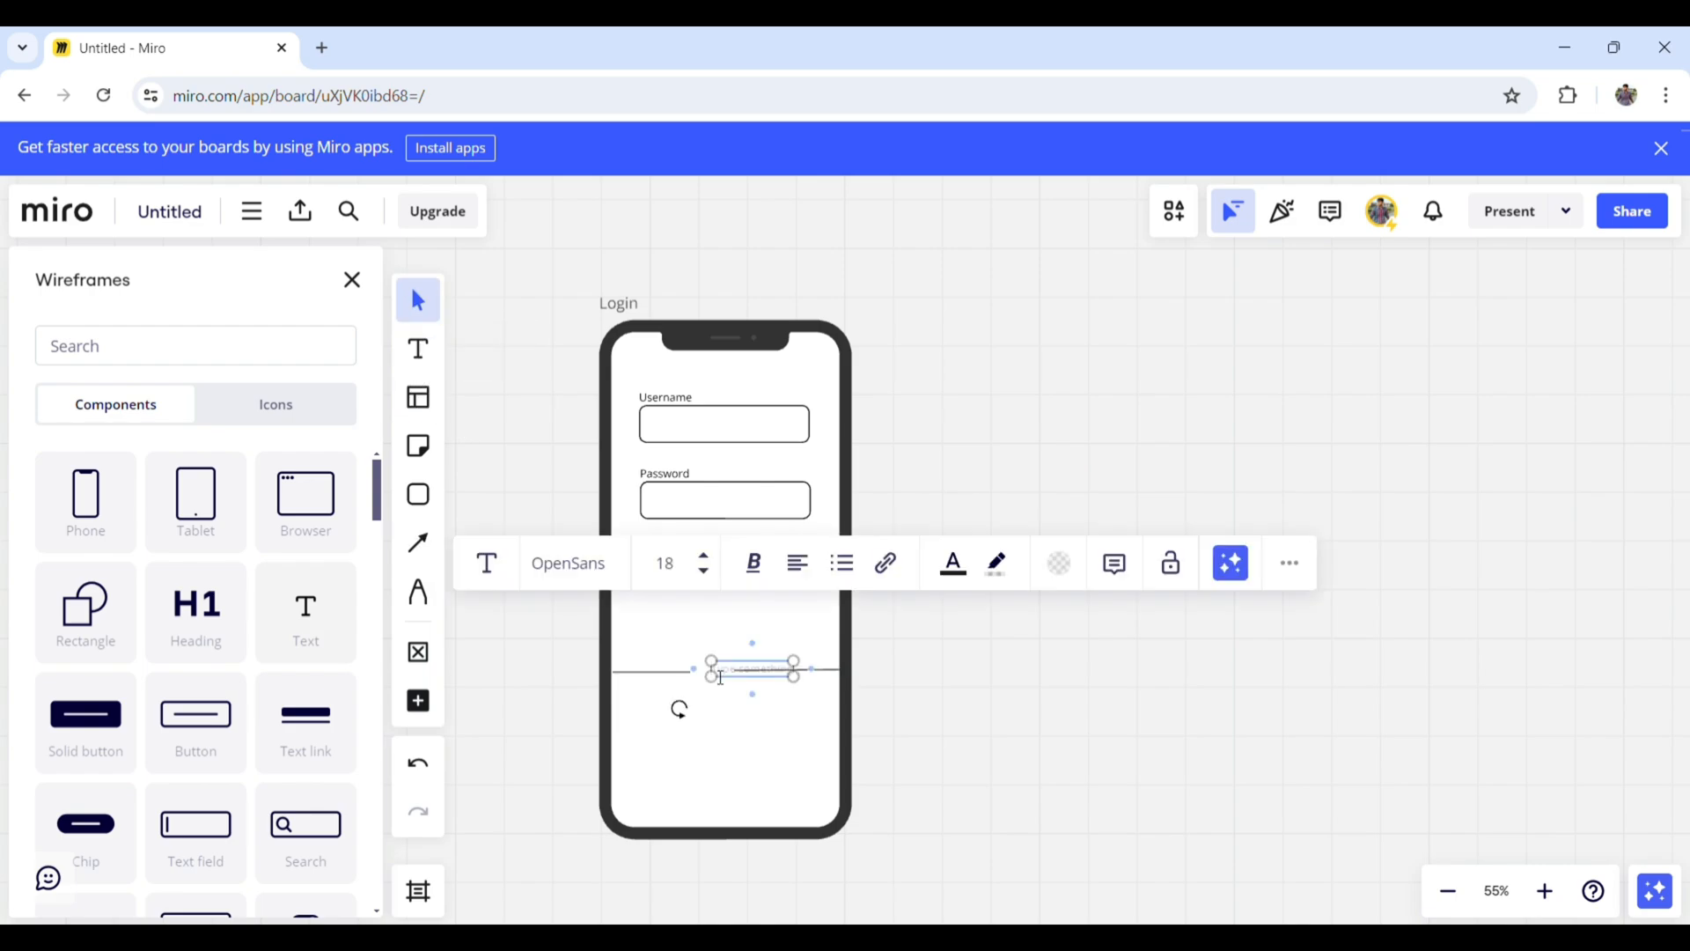
pyautogui.write('Or')
pyautogui.click(752, 713)
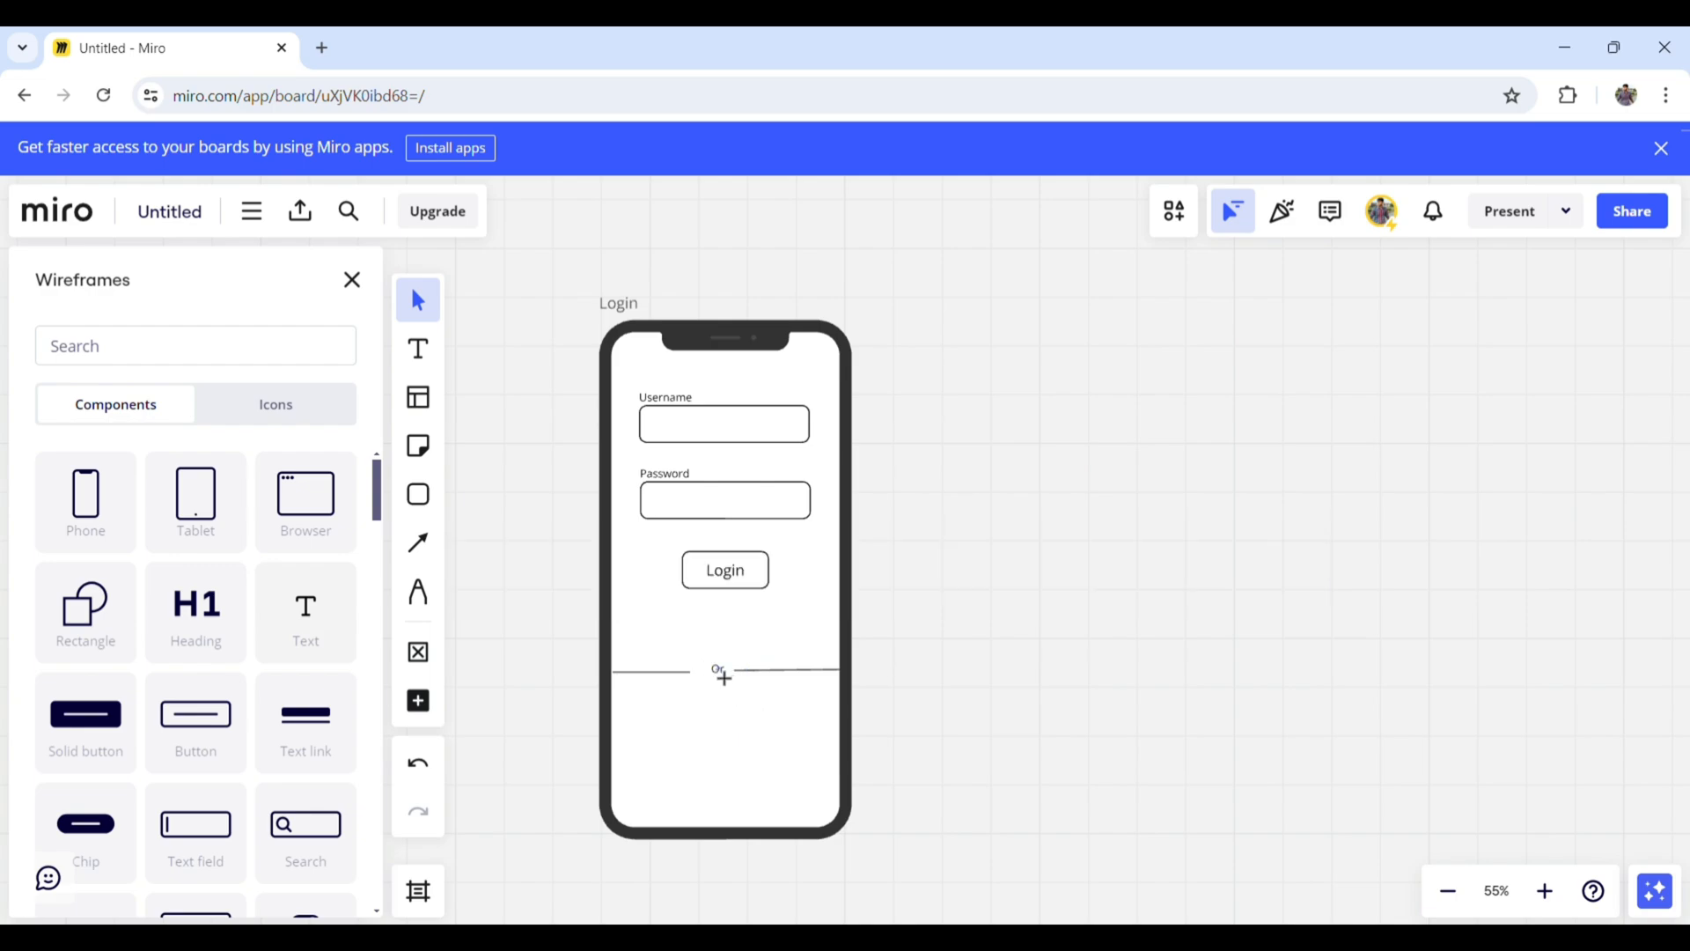
pyautogui.click(420, 497)
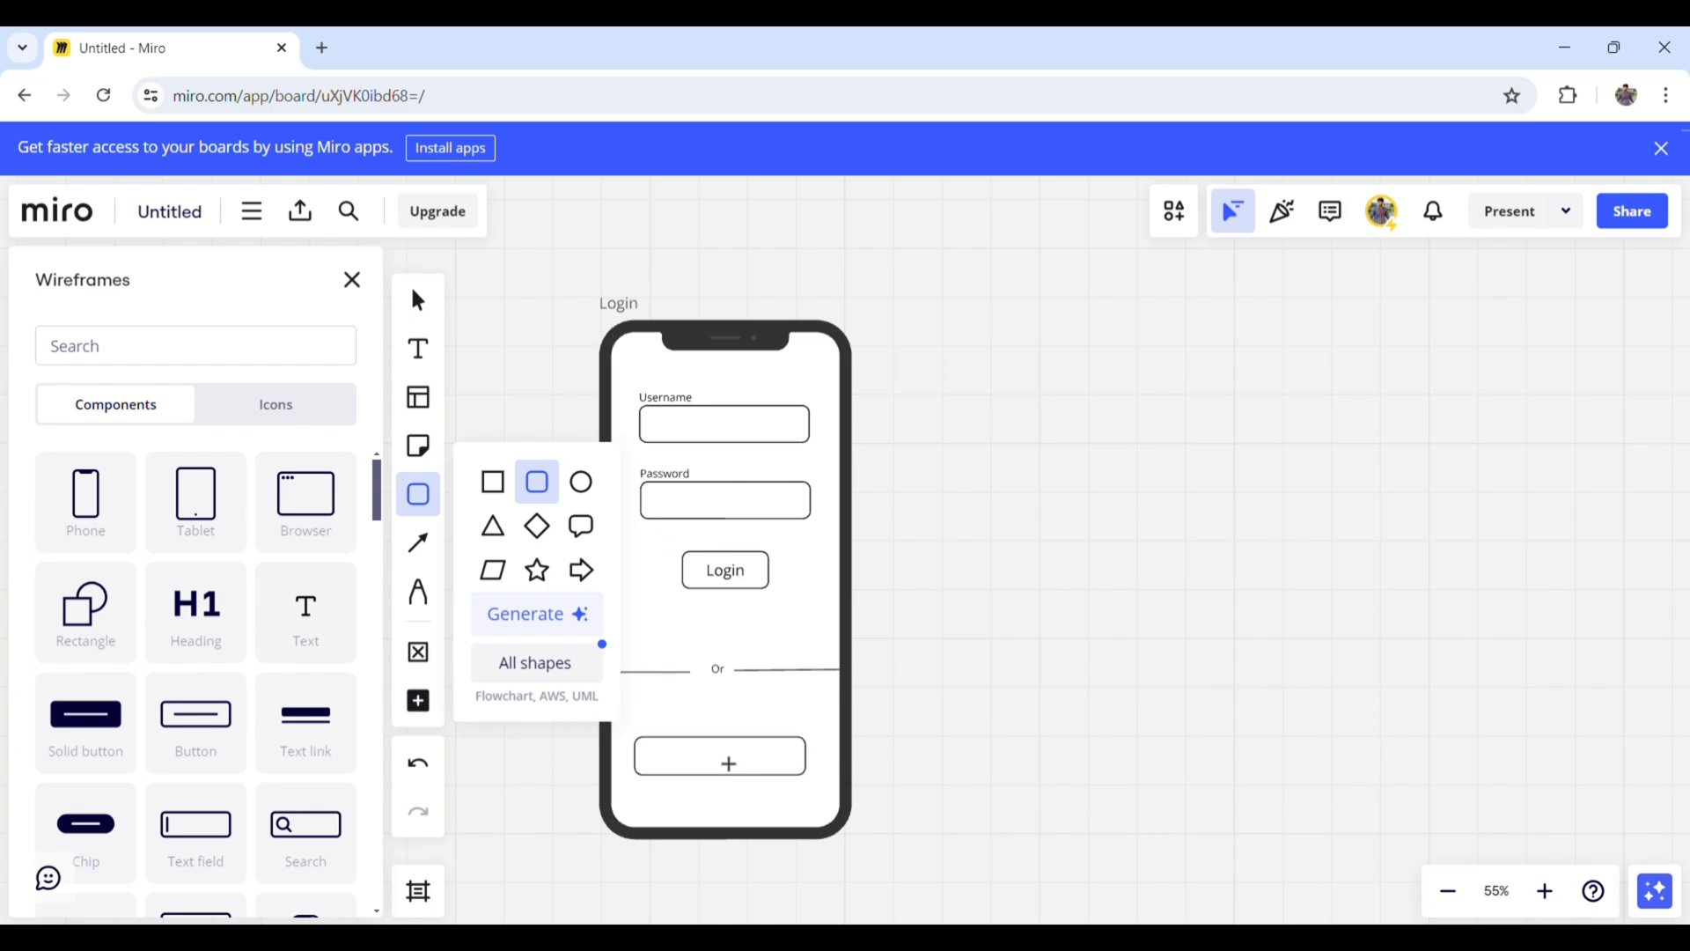
pyautogui.click(735, 767)
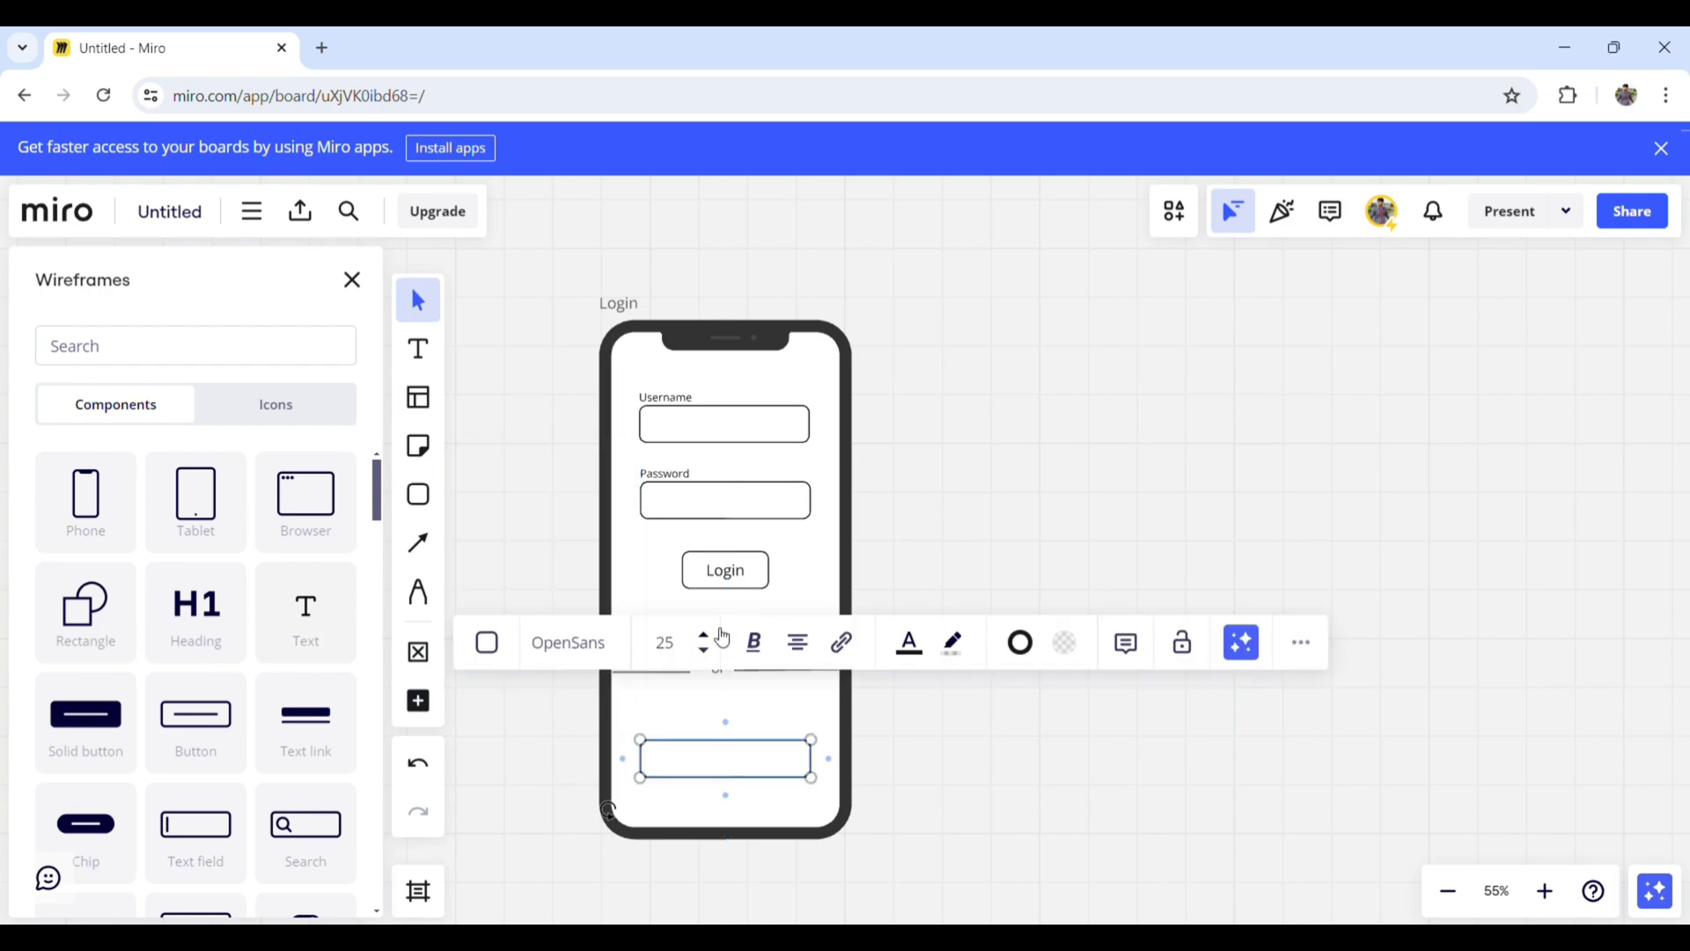
pyautogui.click(243, 362)
pyautogui.write('gmai')
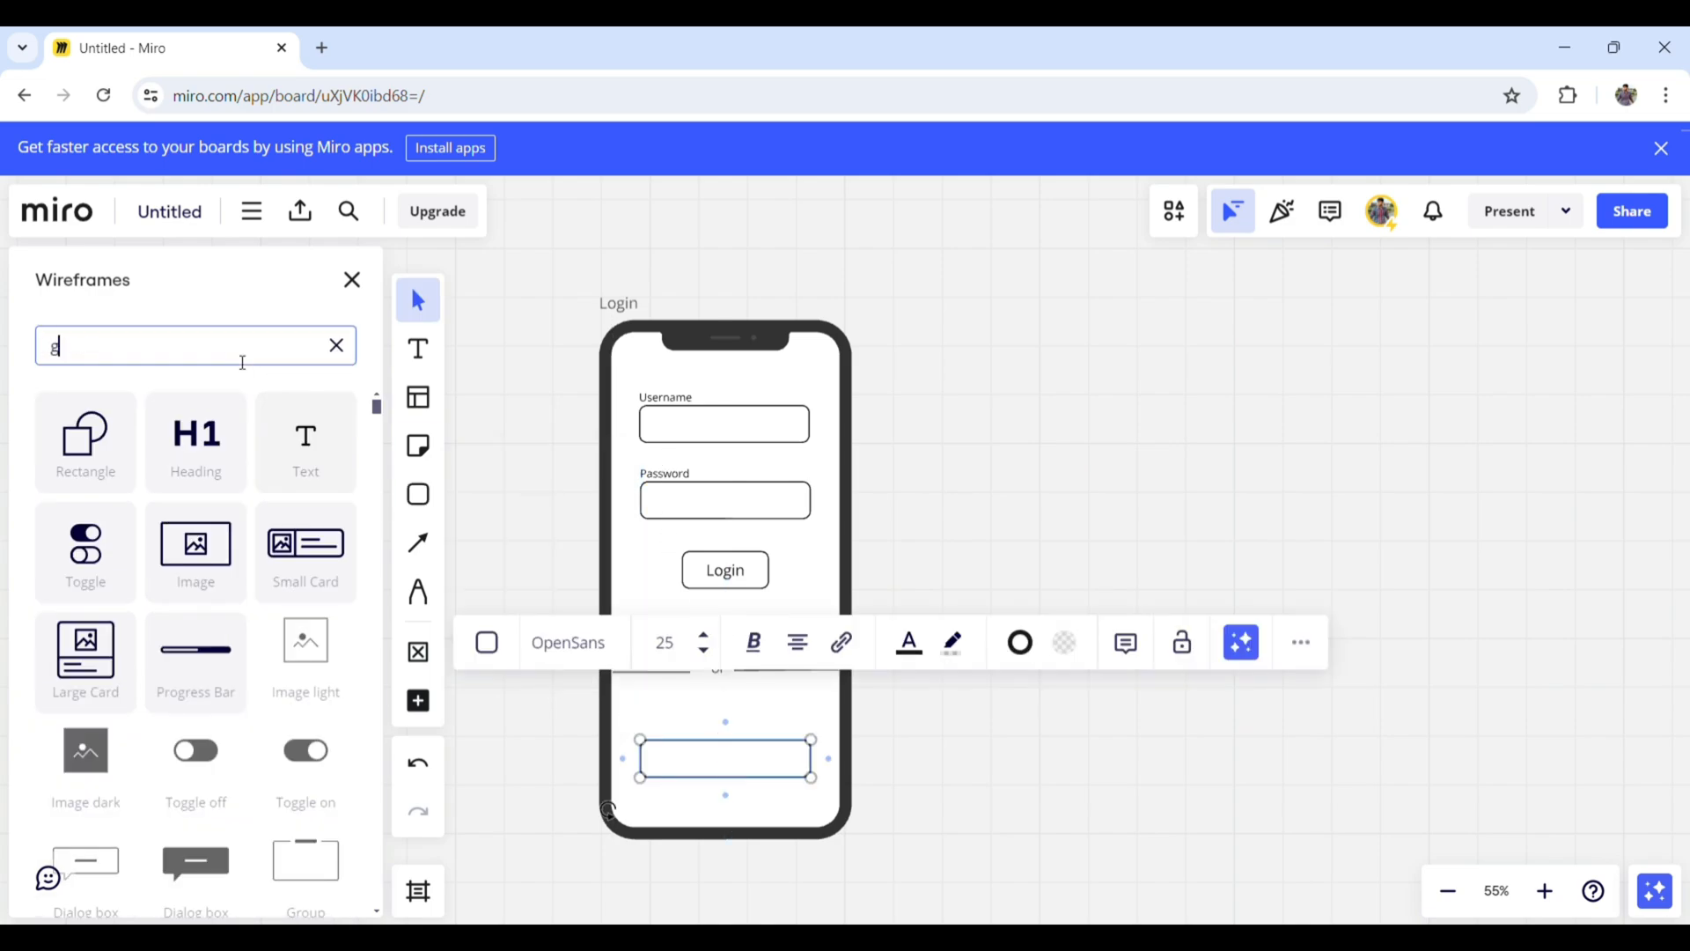
pyautogui.press('BackSpace')
pyautogui.press('BackSpace')
pyautogui.press('BackSpace')
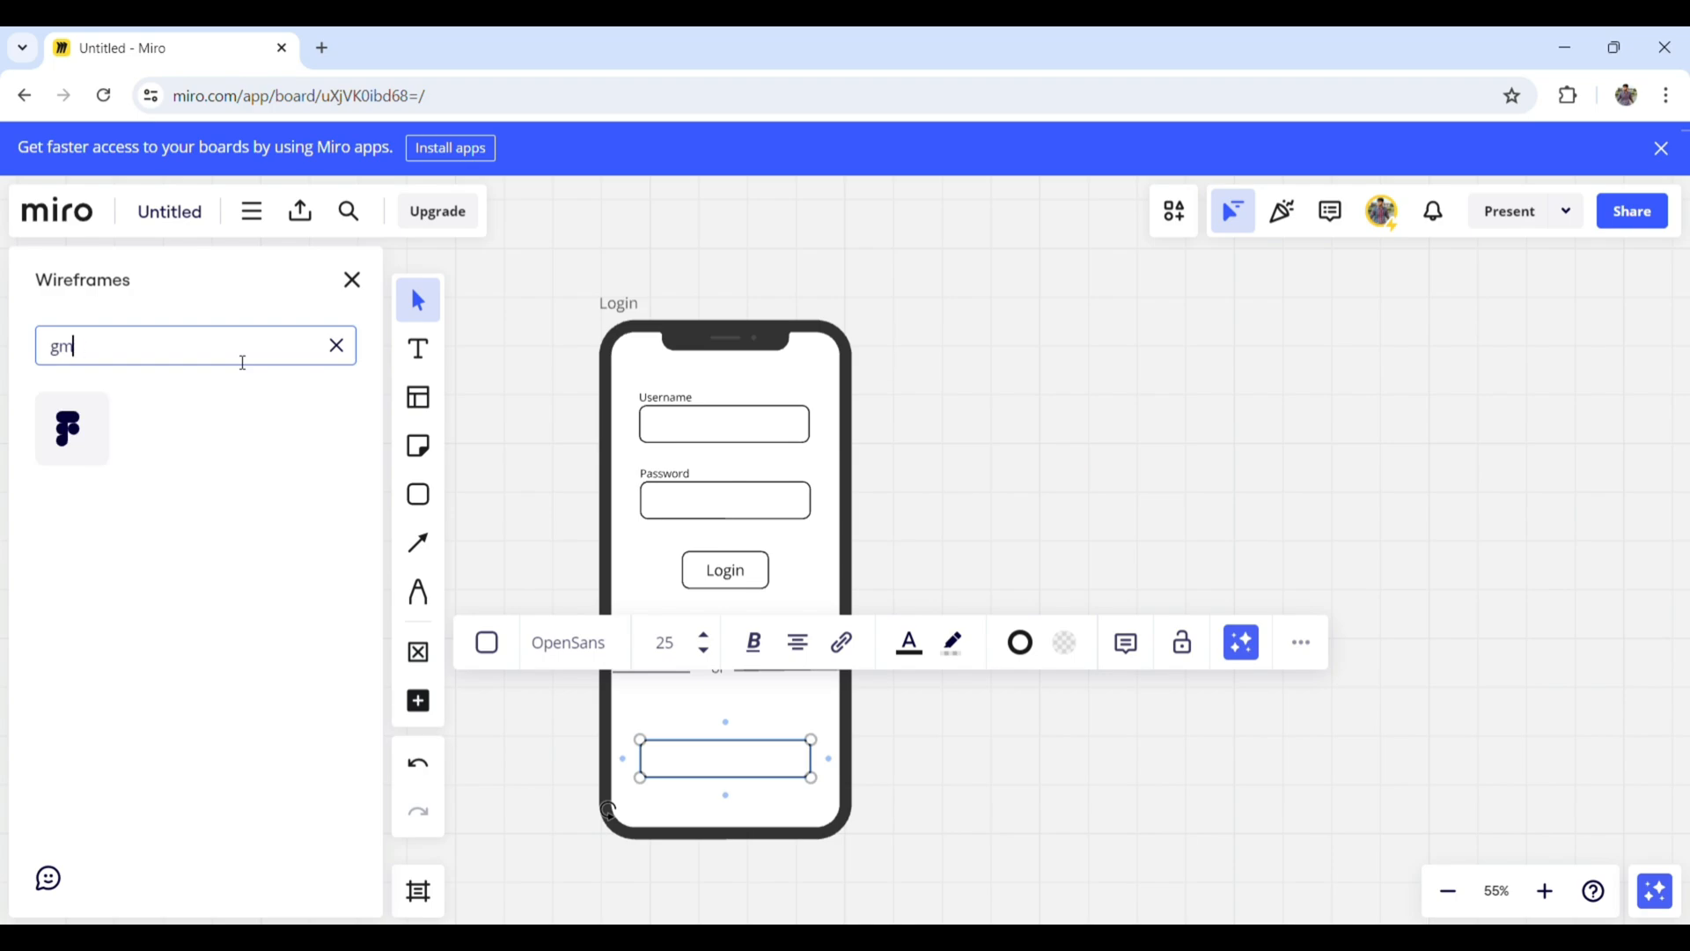
# - Search the wireframe library for "google" and place the Google G icon at the left end of the wide rounded rectangle
pyautogui.write('g')
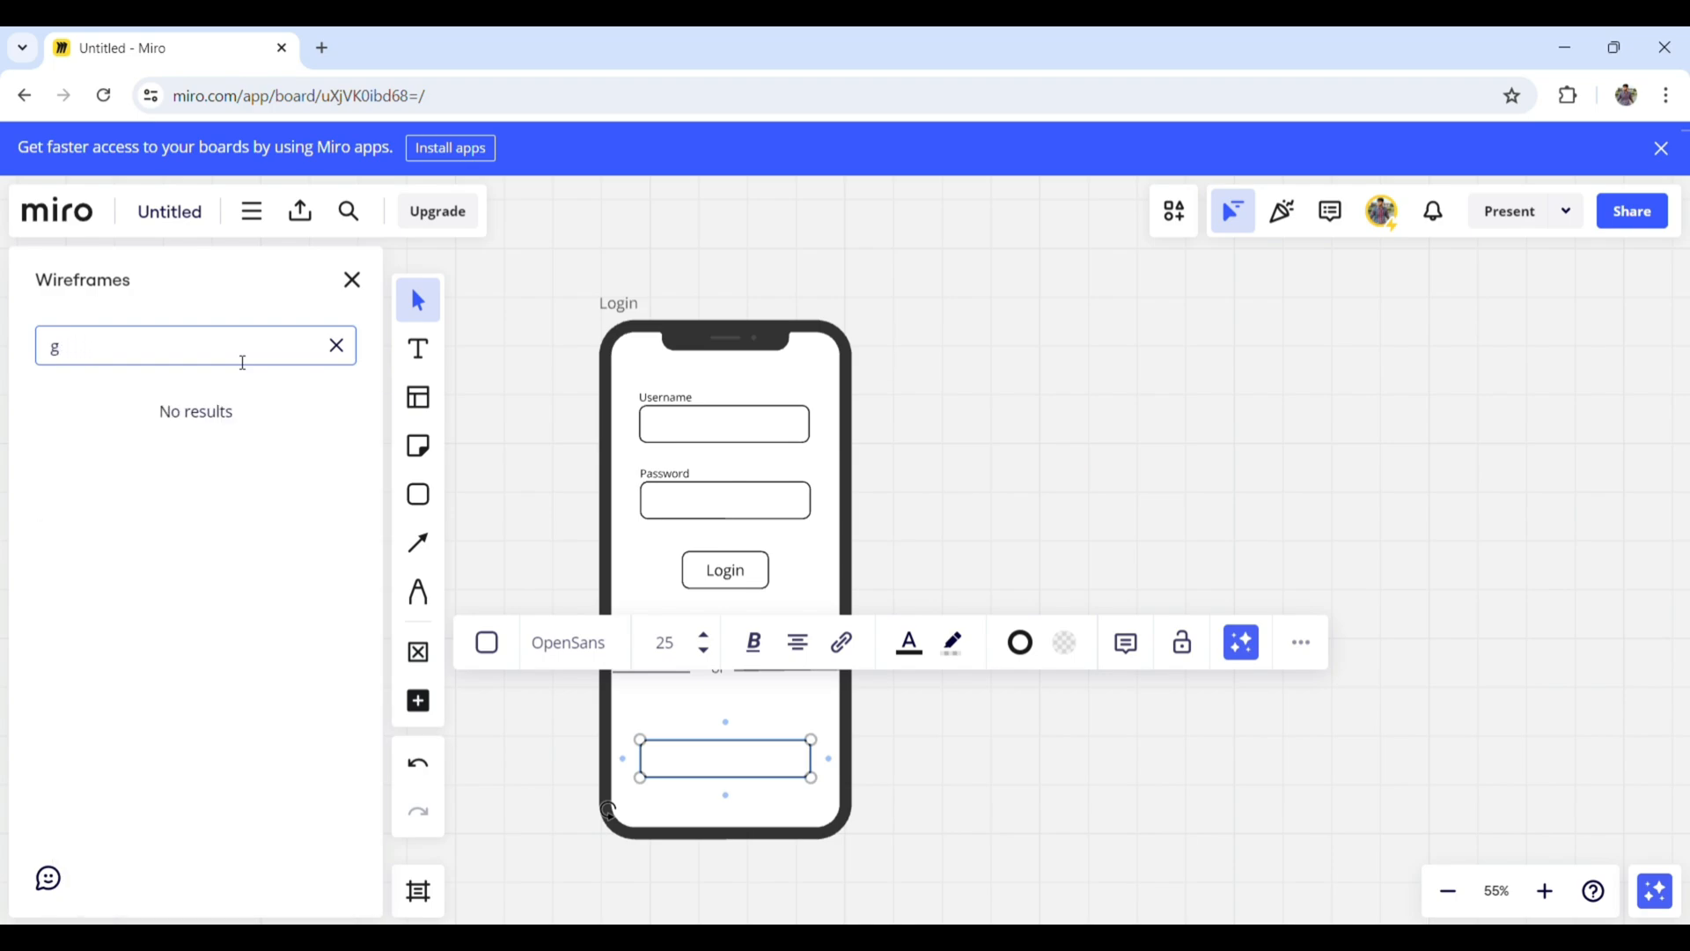
pyautogui.write('ogoo')
pyautogui.press('BackSpace')
pyautogui.press('BackSpace')
pyautogui.press('BackSpace')
pyautogui.write('o')
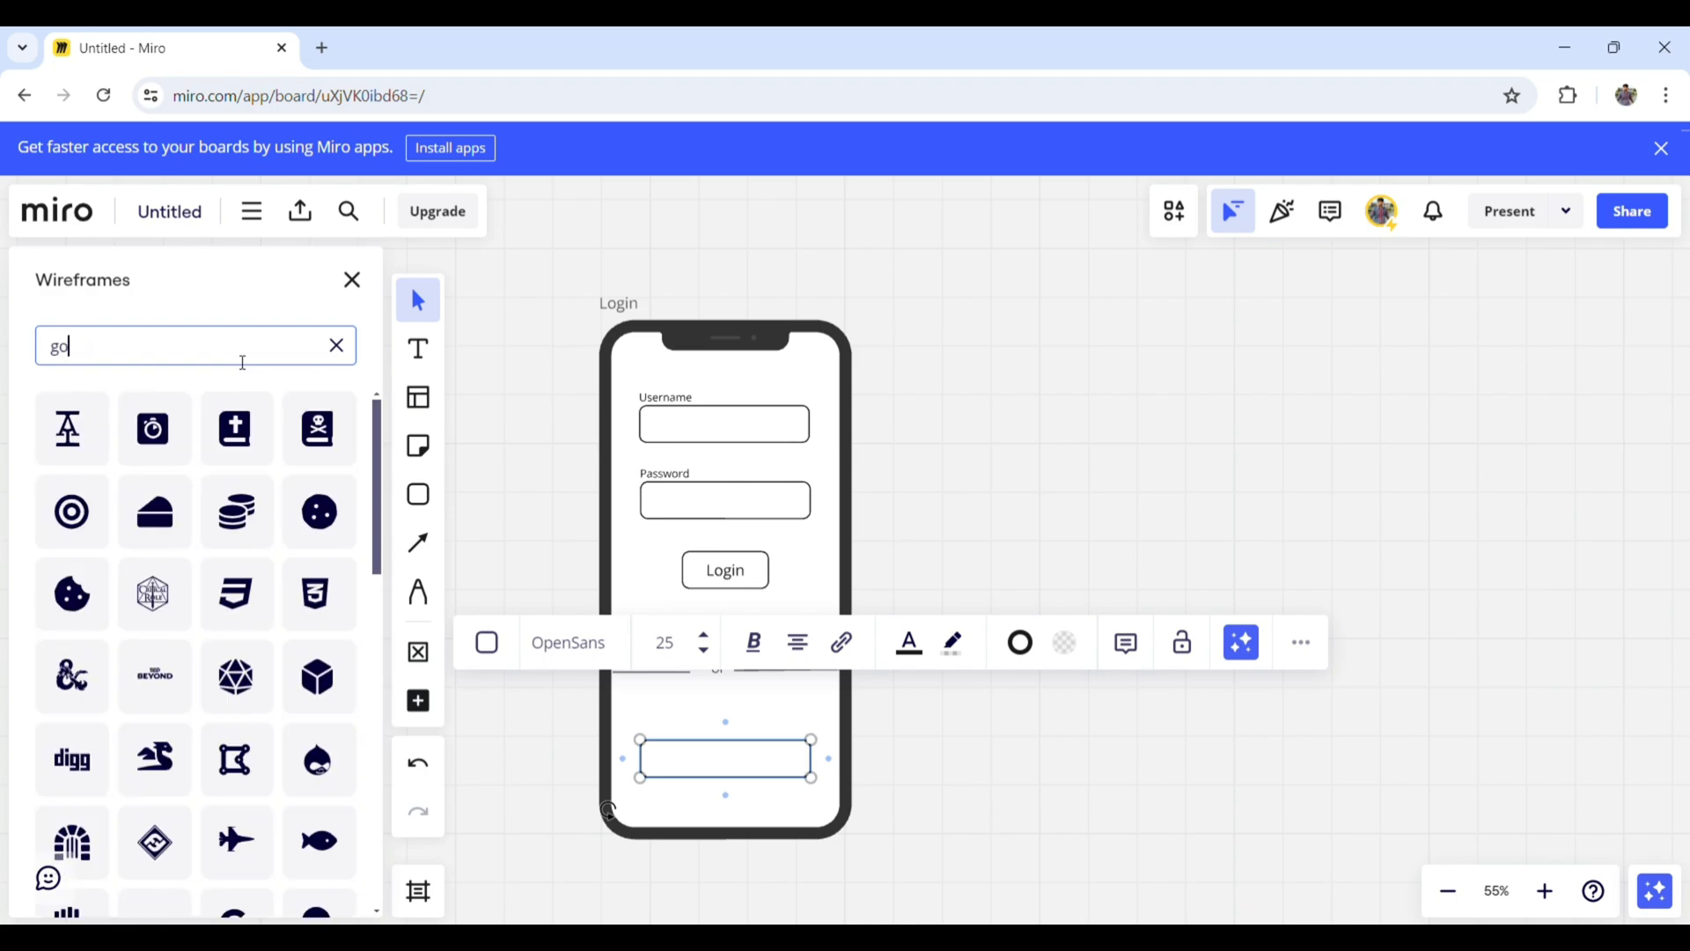
pyautogui.write('ogle')
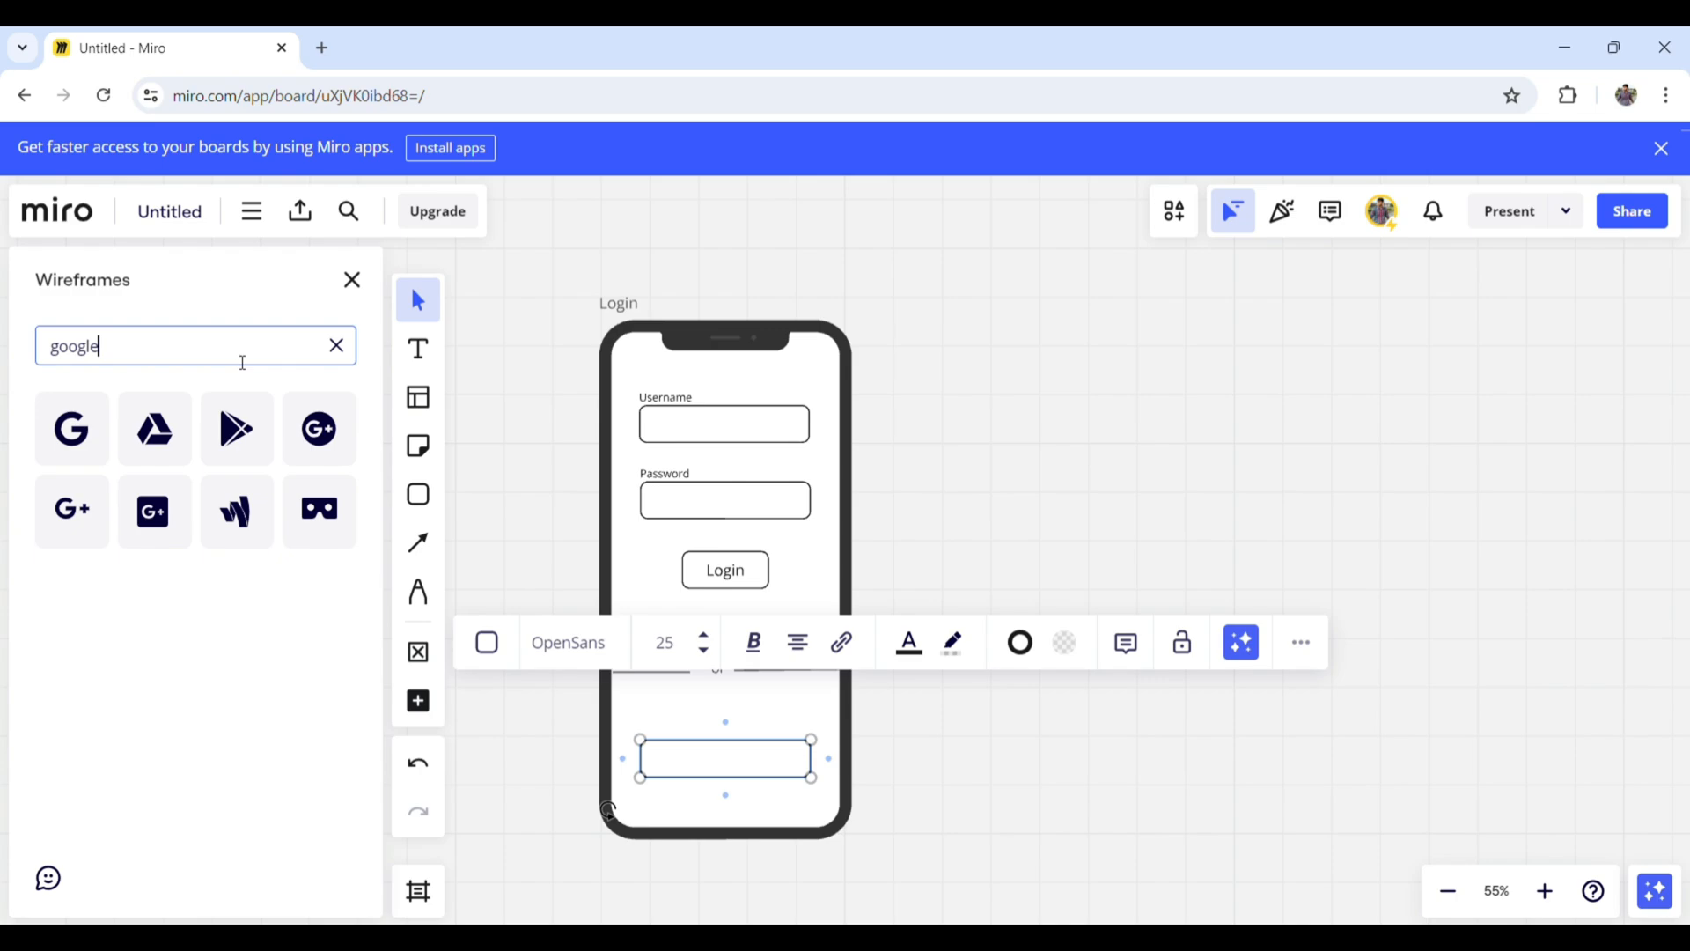
pyautogui.click(72, 429)
pyautogui.moveTo(851, 546); pyautogui.dragTo(663, 768)
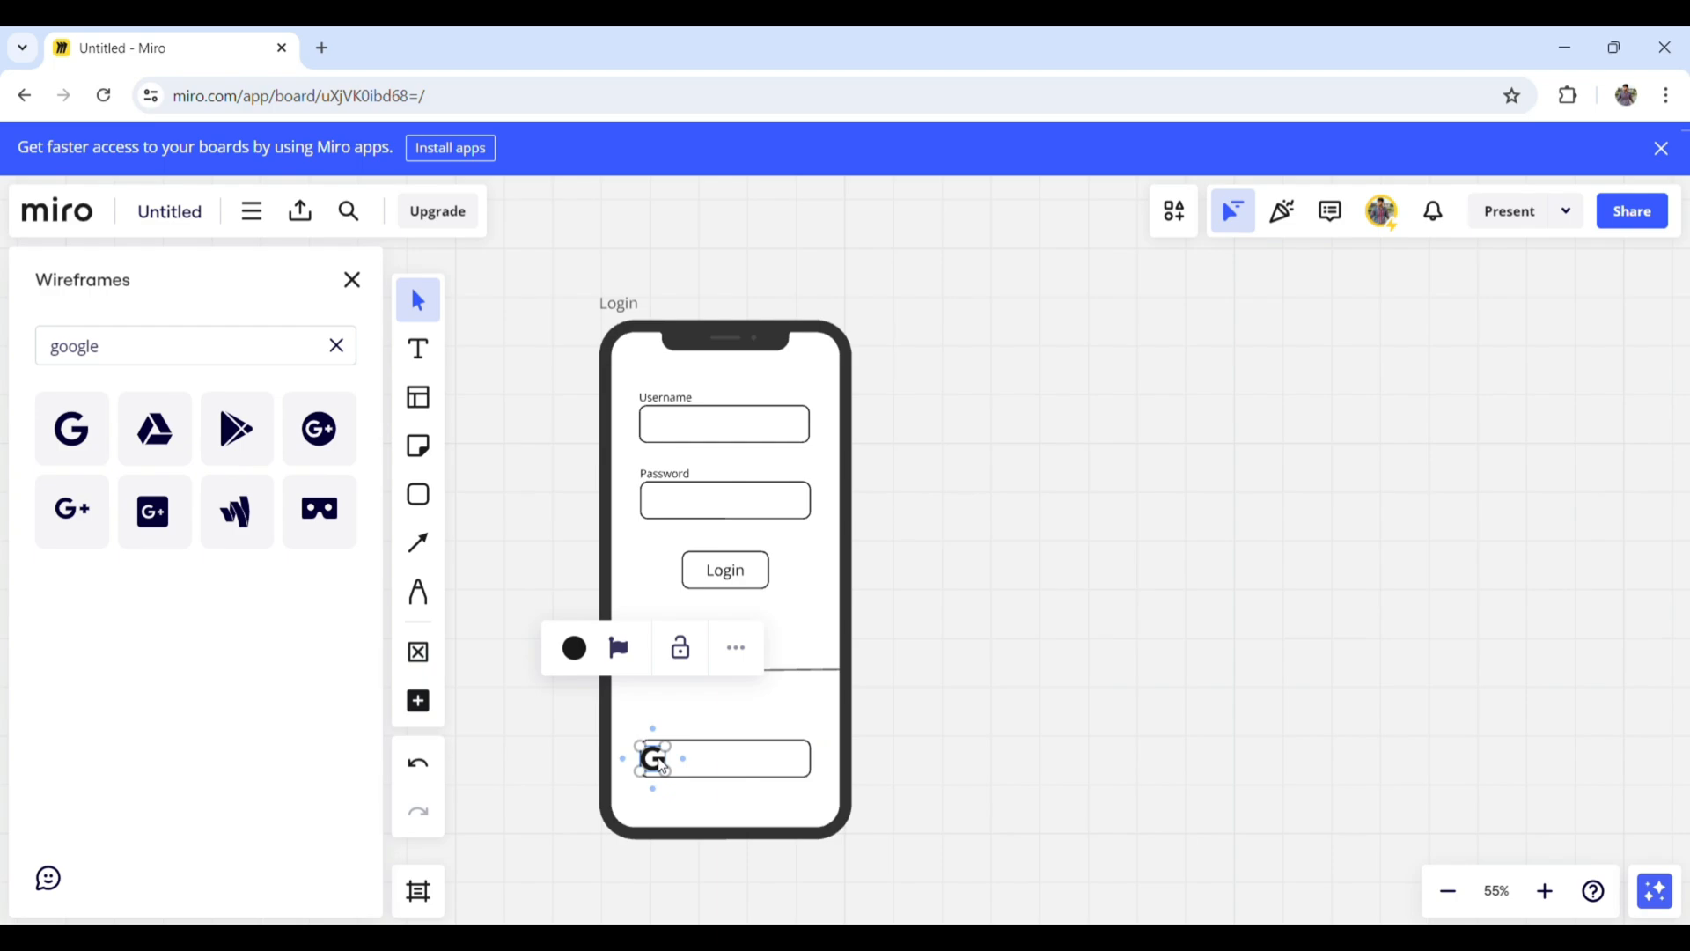
# - Label the wide rounded rectangle below the divider "Sign in with google"
pyautogui.click(724, 759)
pyautogui.write('S')
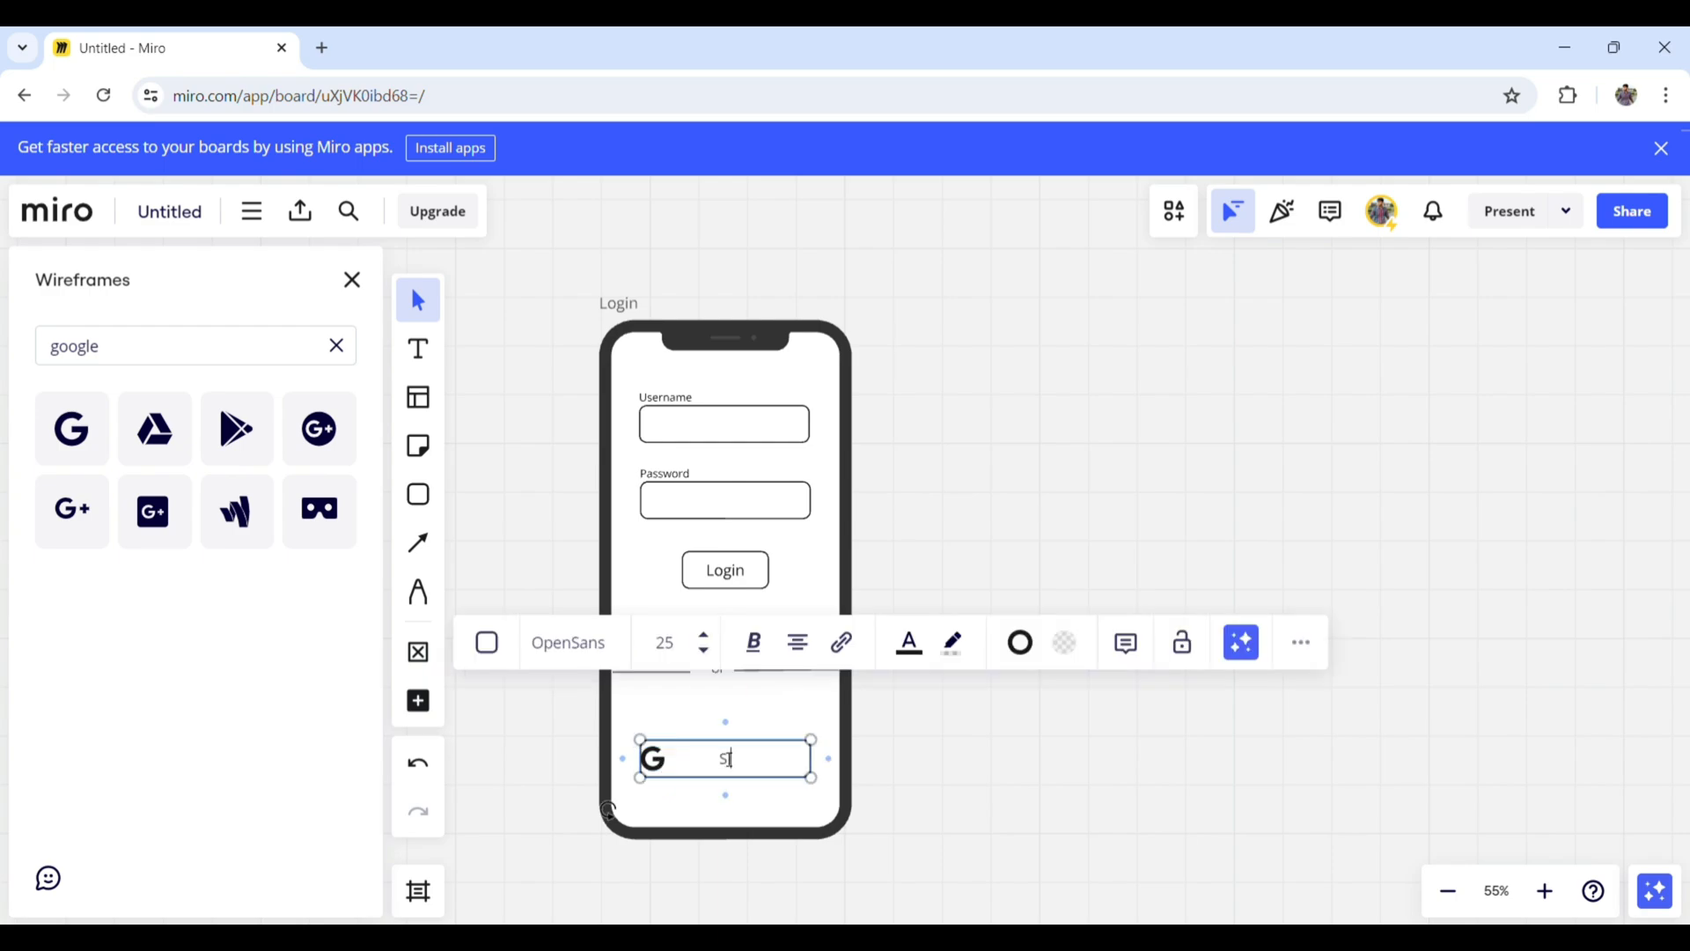
pyautogui.write('ign in with google')
pyautogui.click(984, 773)
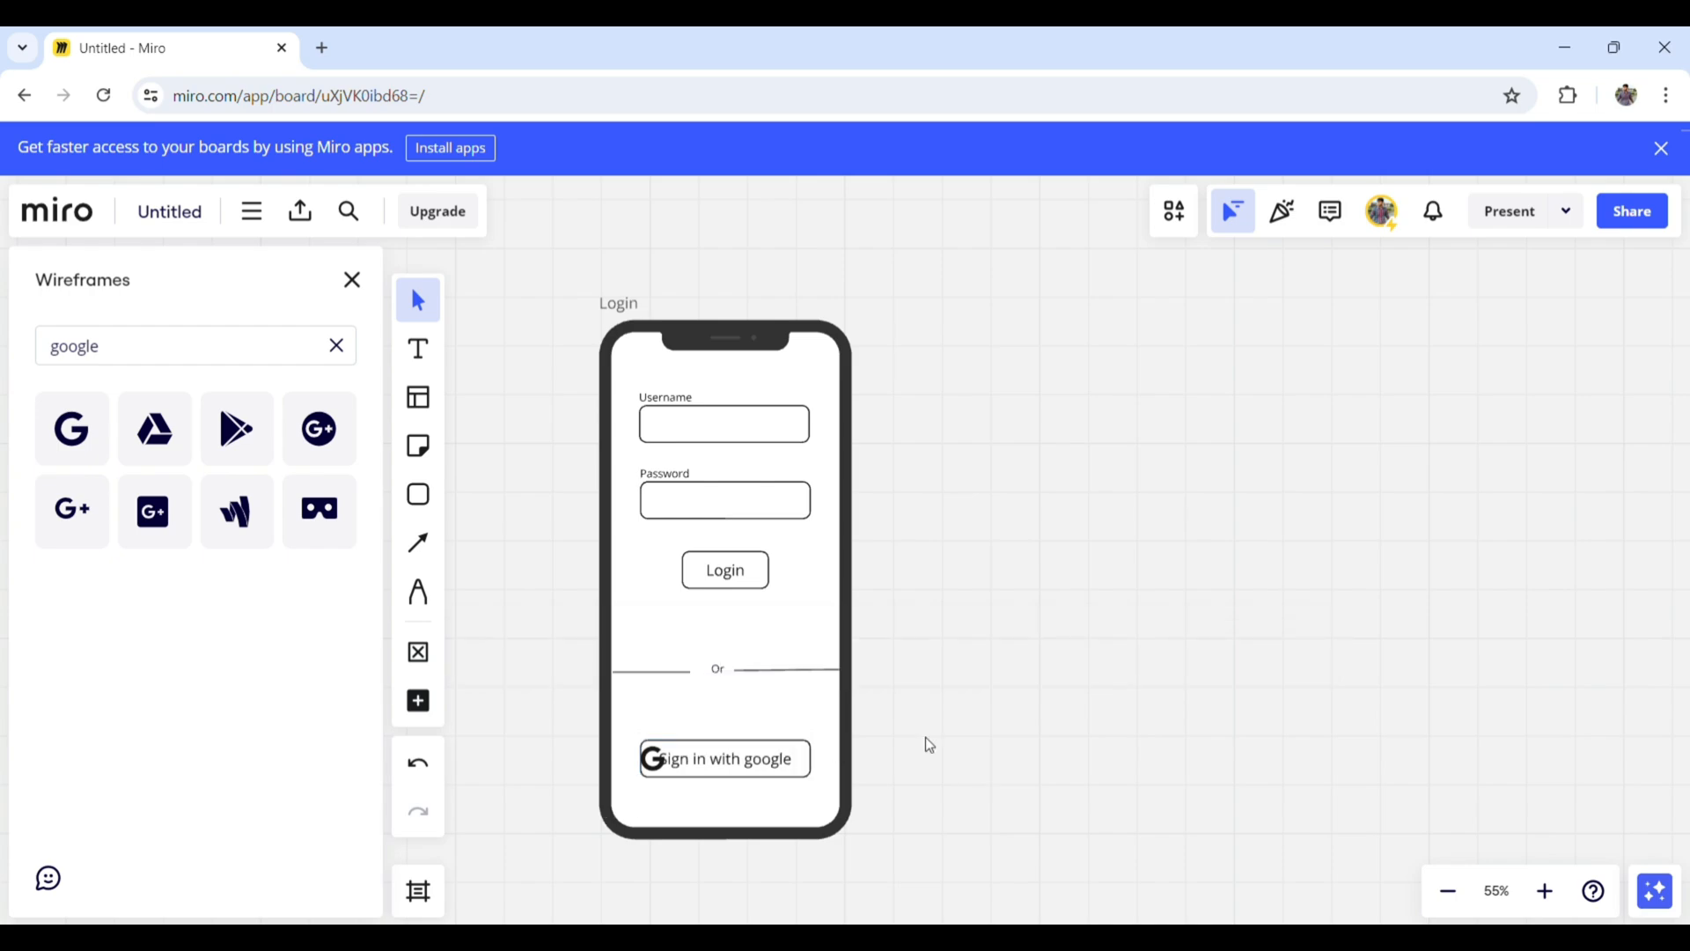
# - Clear the wireframe library search and add a second phone frame to the right of the Login screen
pyautogui.click(352, 280)
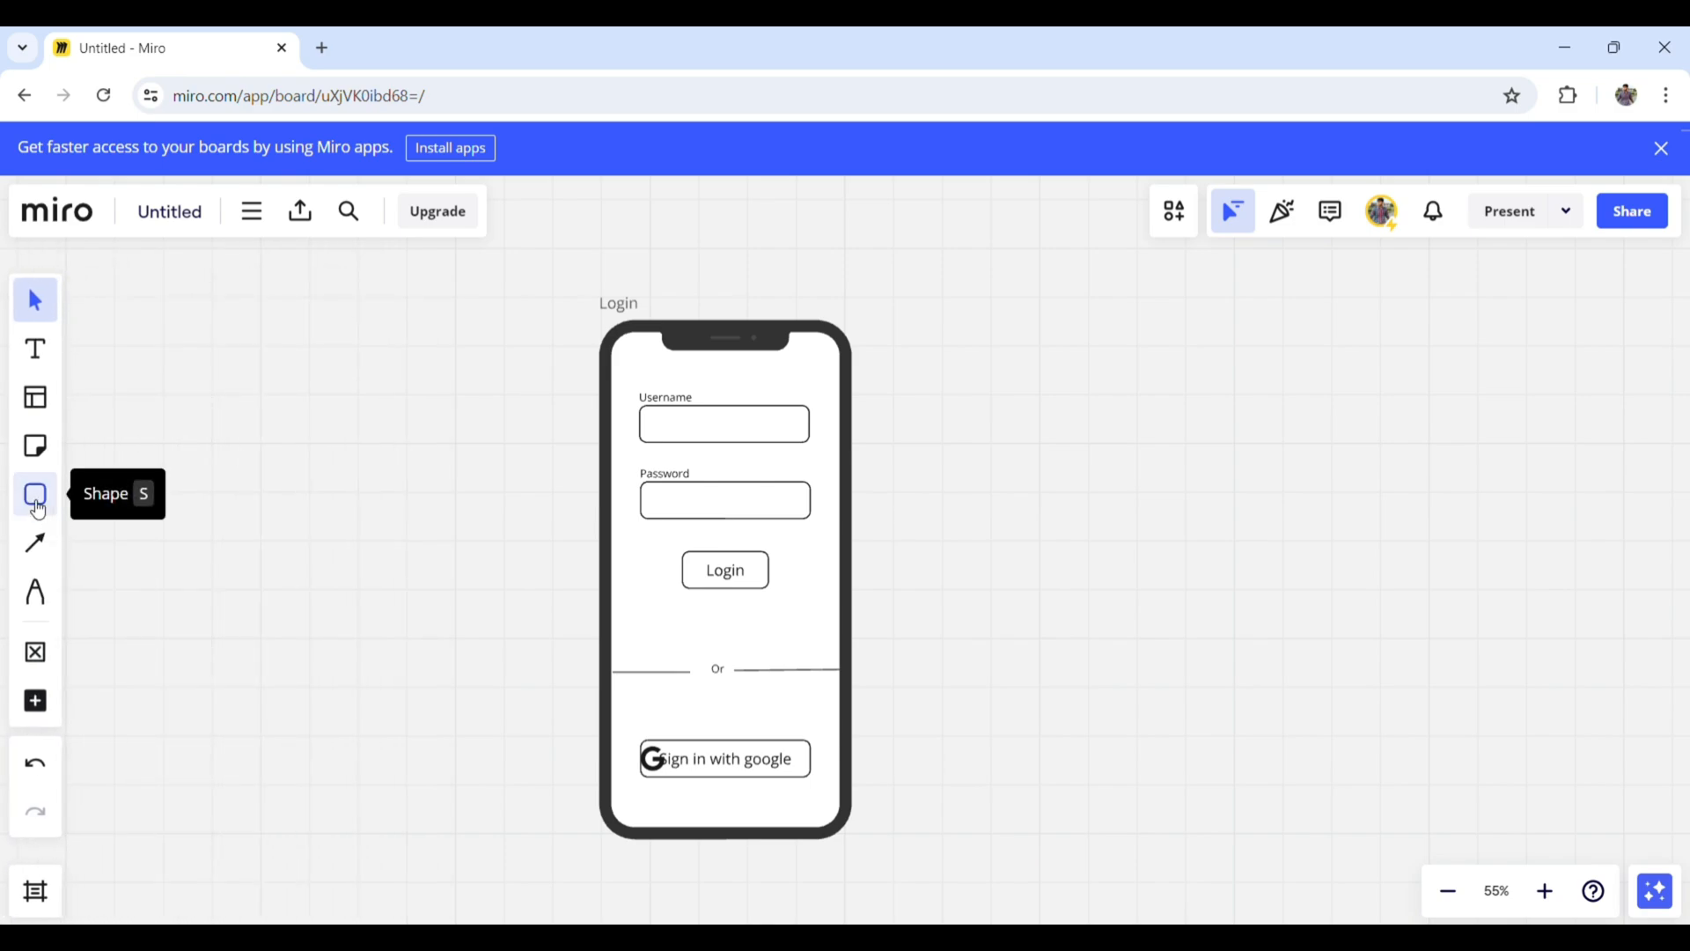
pyautogui.click(37, 507)
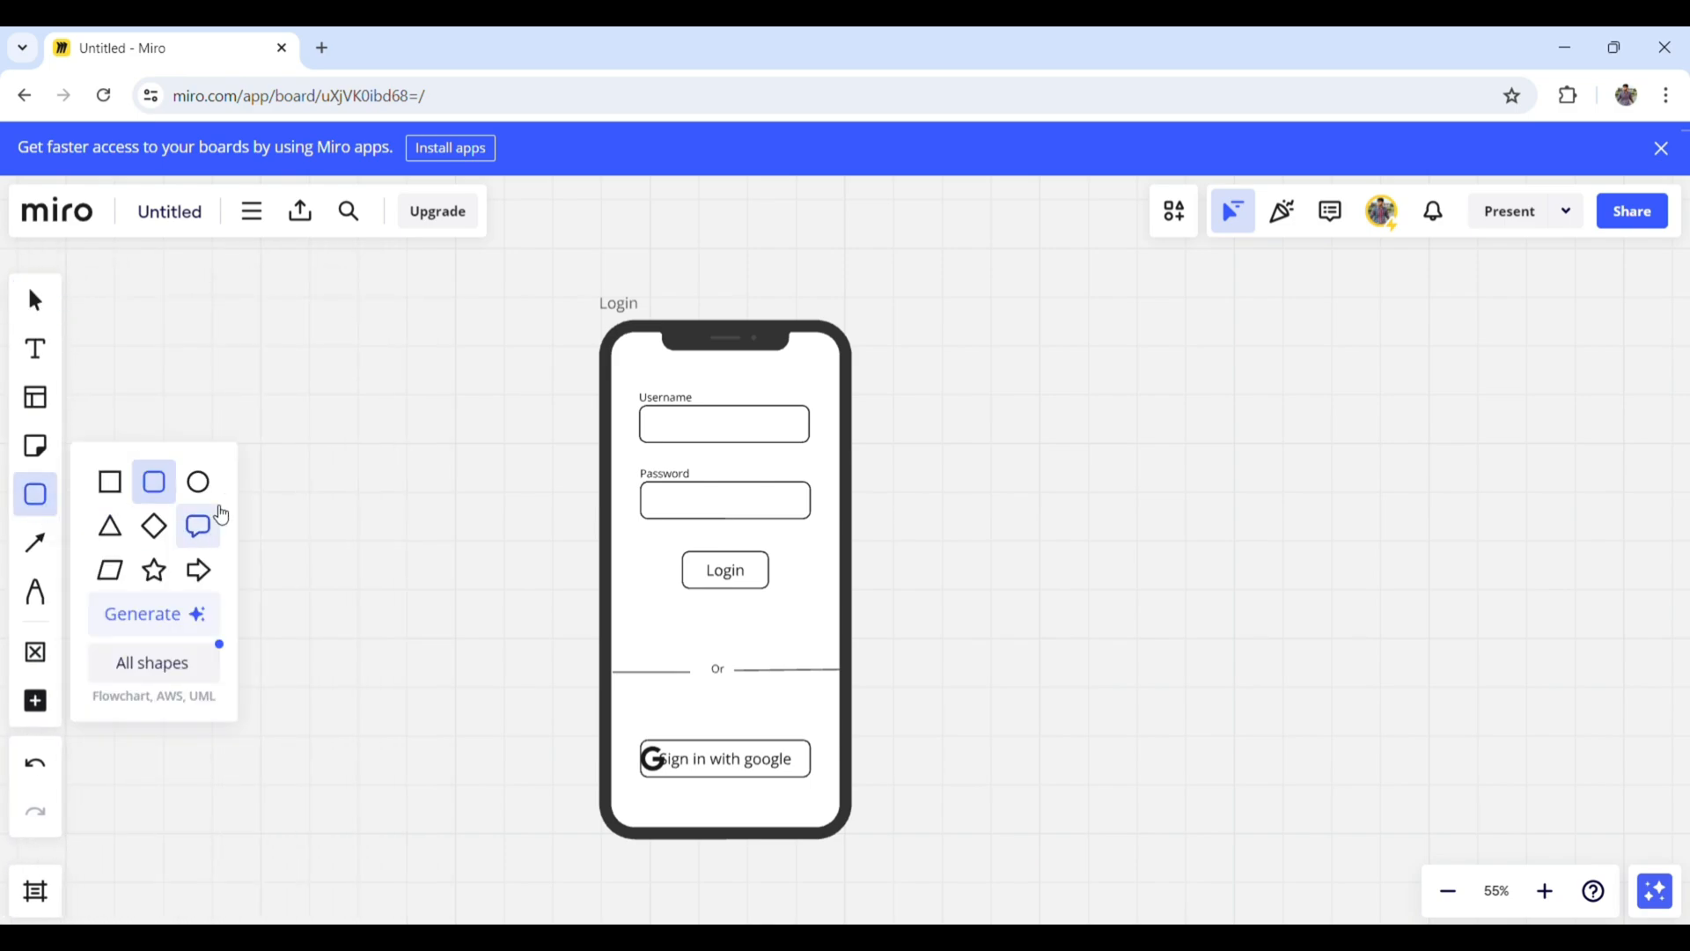
pyautogui.click(38, 701)
pyautogui.click(37, 656)
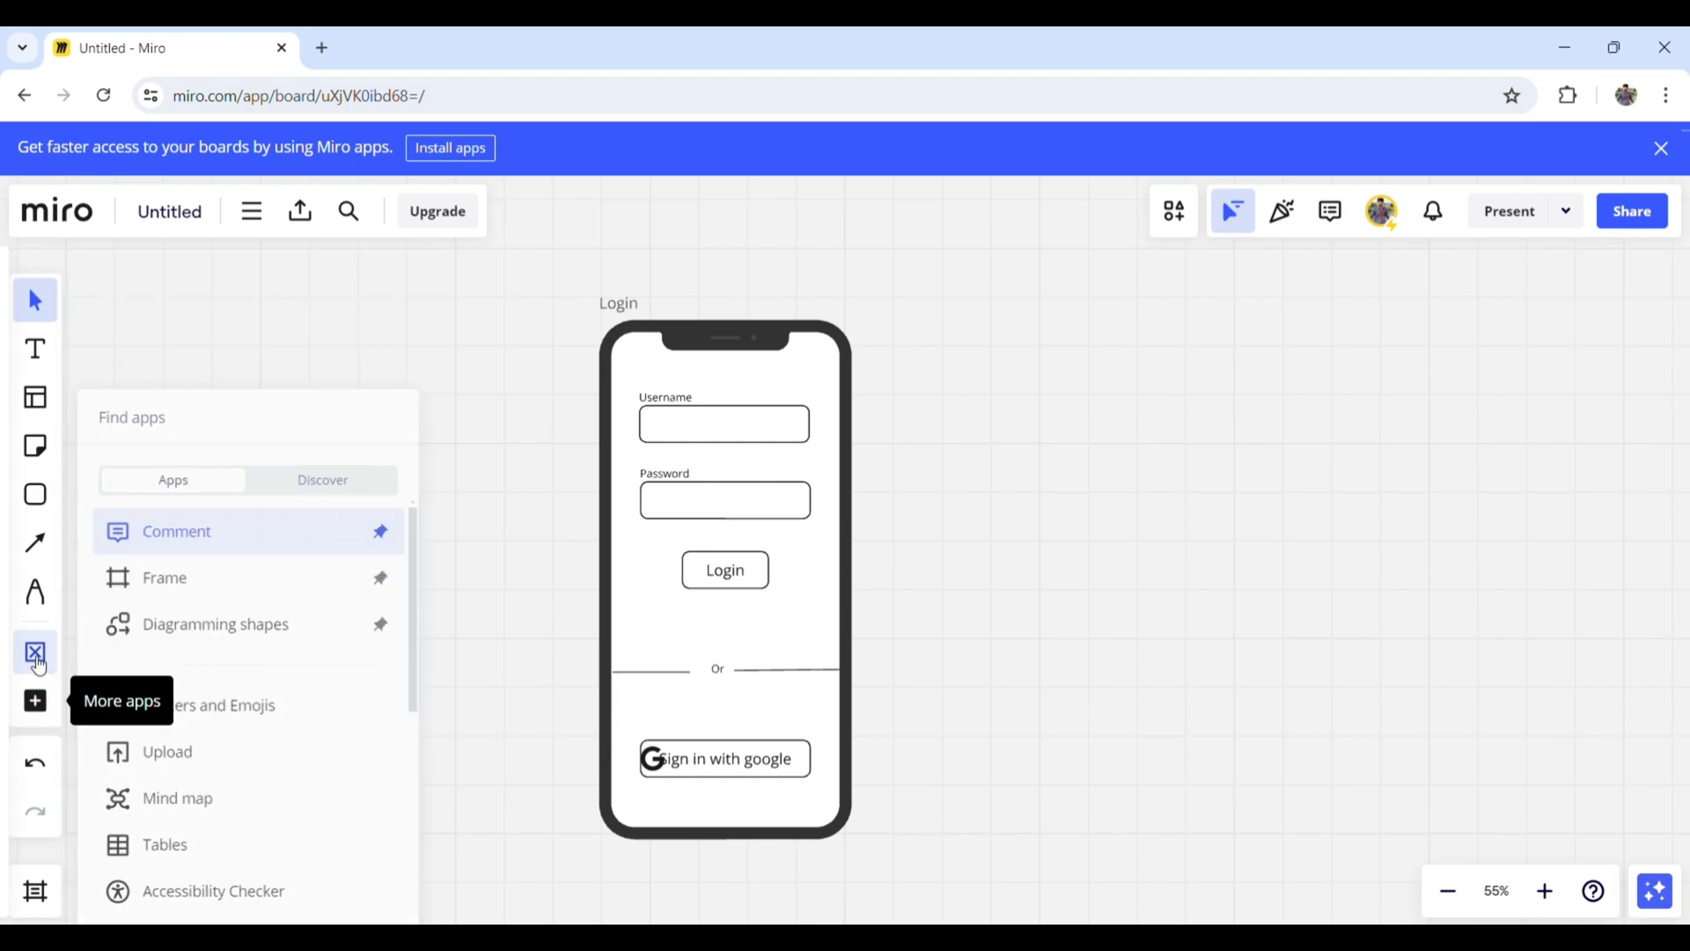
pyautogui.click(337, 346)
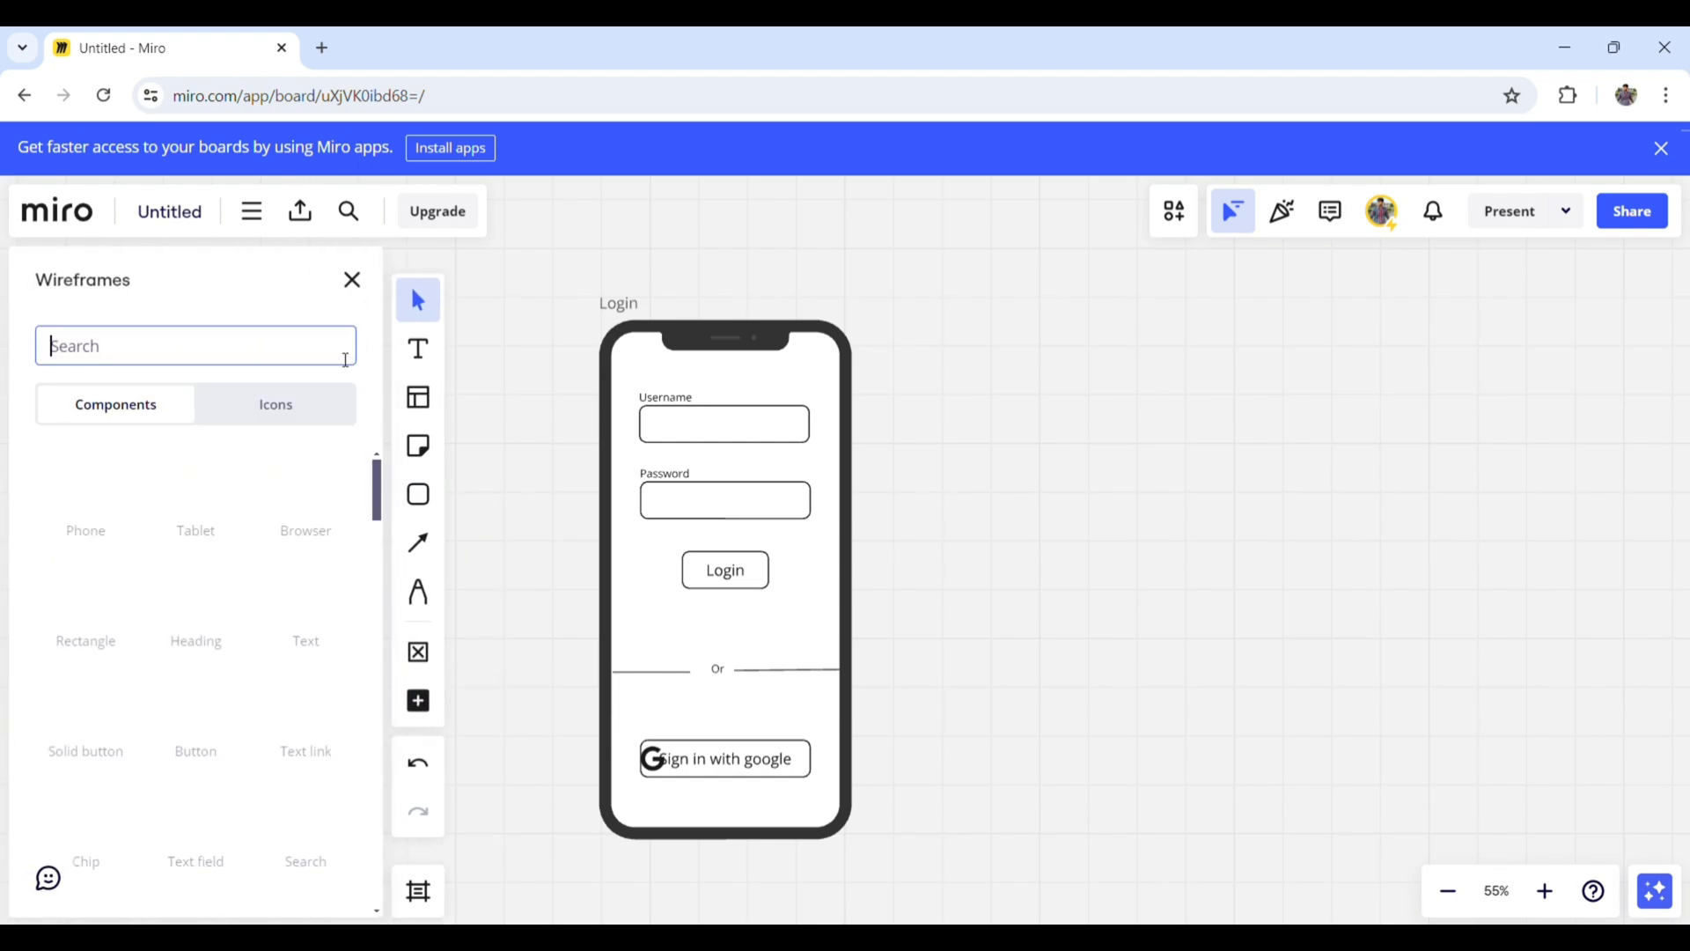
pyautogui.click(127, 518)
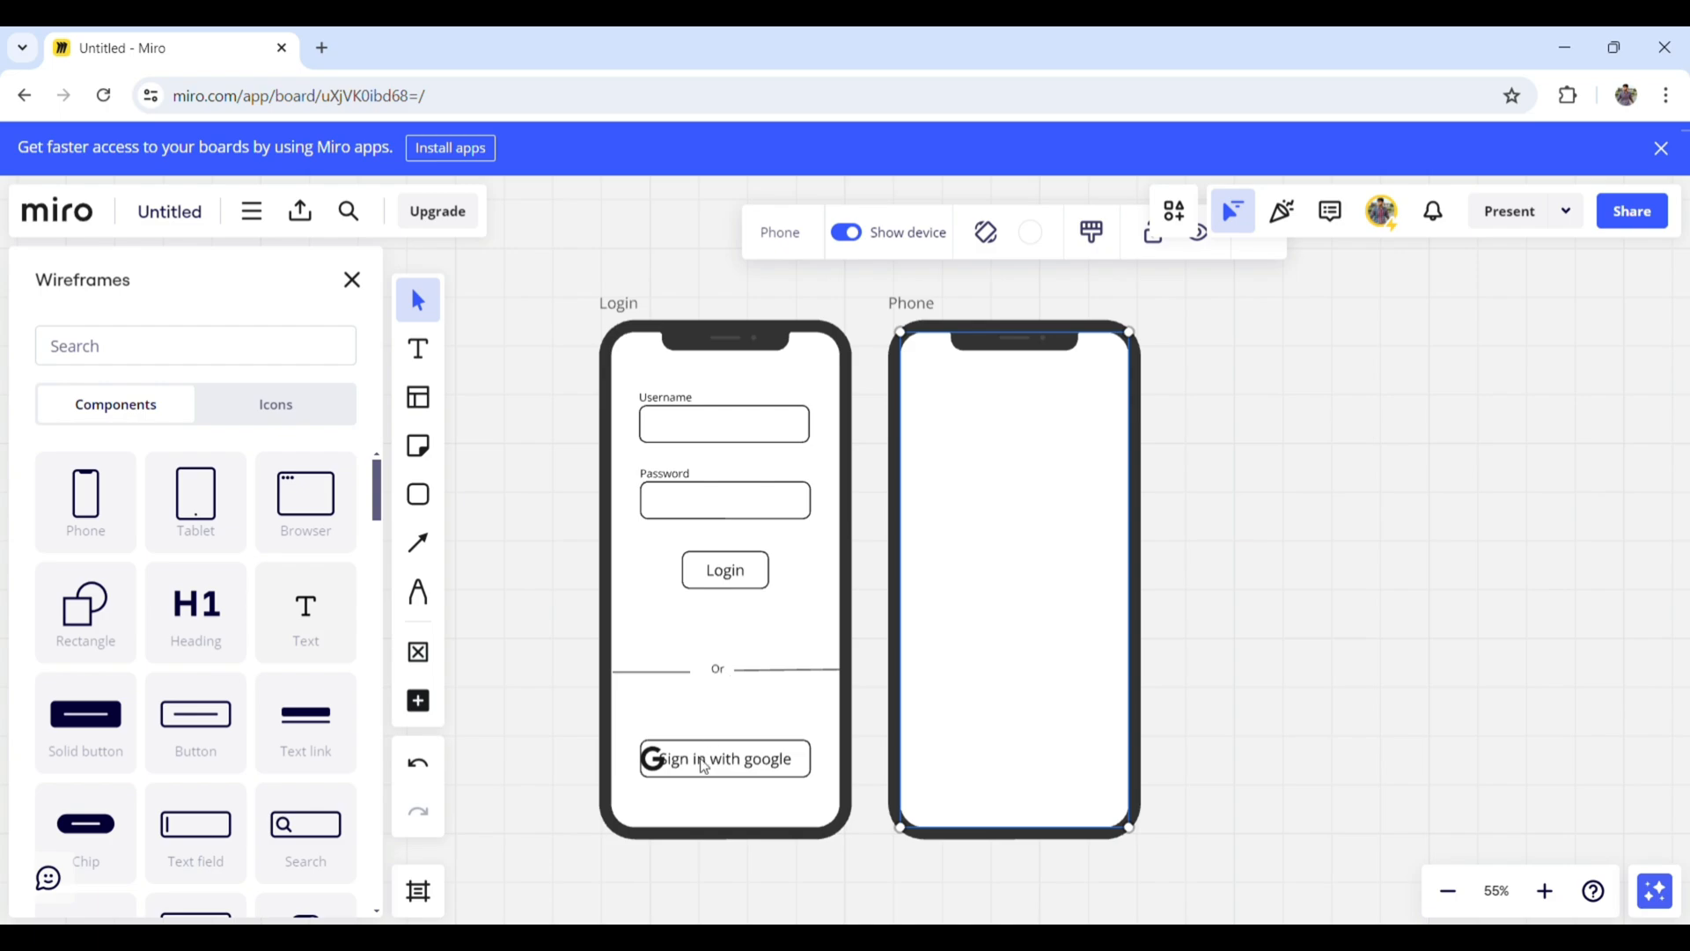
# - Copy the Username label, change the copy's text to "Forgot Password" and align it below the right end of the password field
pyautogui.click(684, 409)
pyautogui.hotkey('ctrl', 'c')
pyautogui.hotkey('ctrl', 'v')
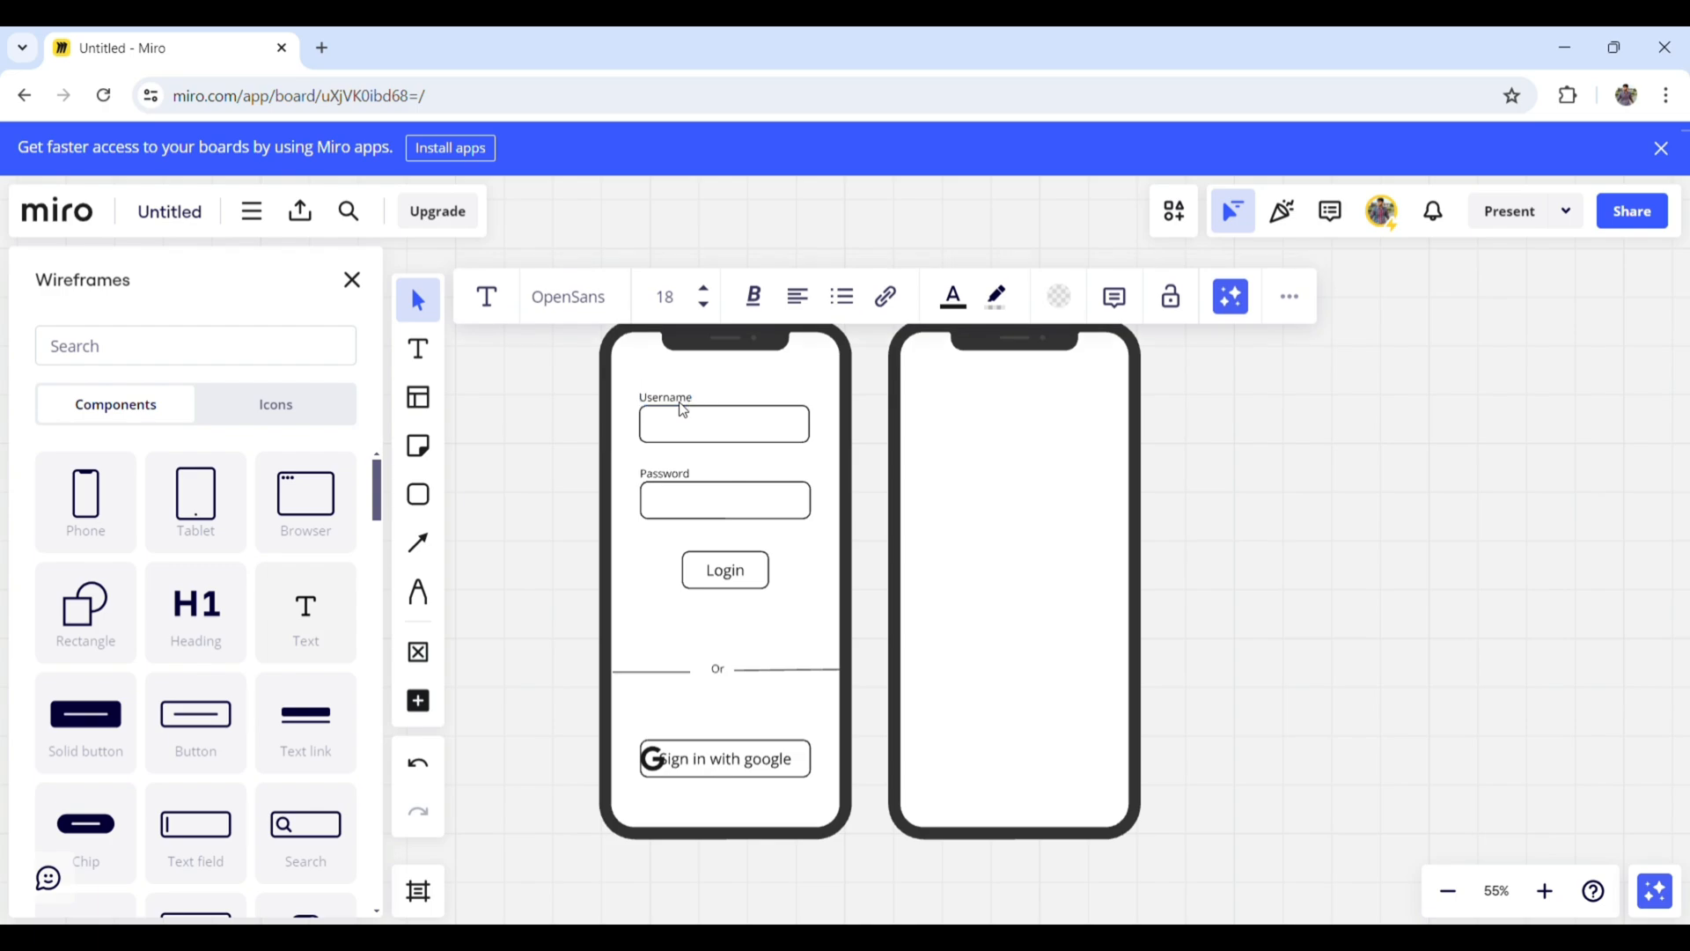
pyautogui.moveTo(680, 403); pyautogui.dragTo(772, 535)
pyautogui.doubleClick(772, 535)
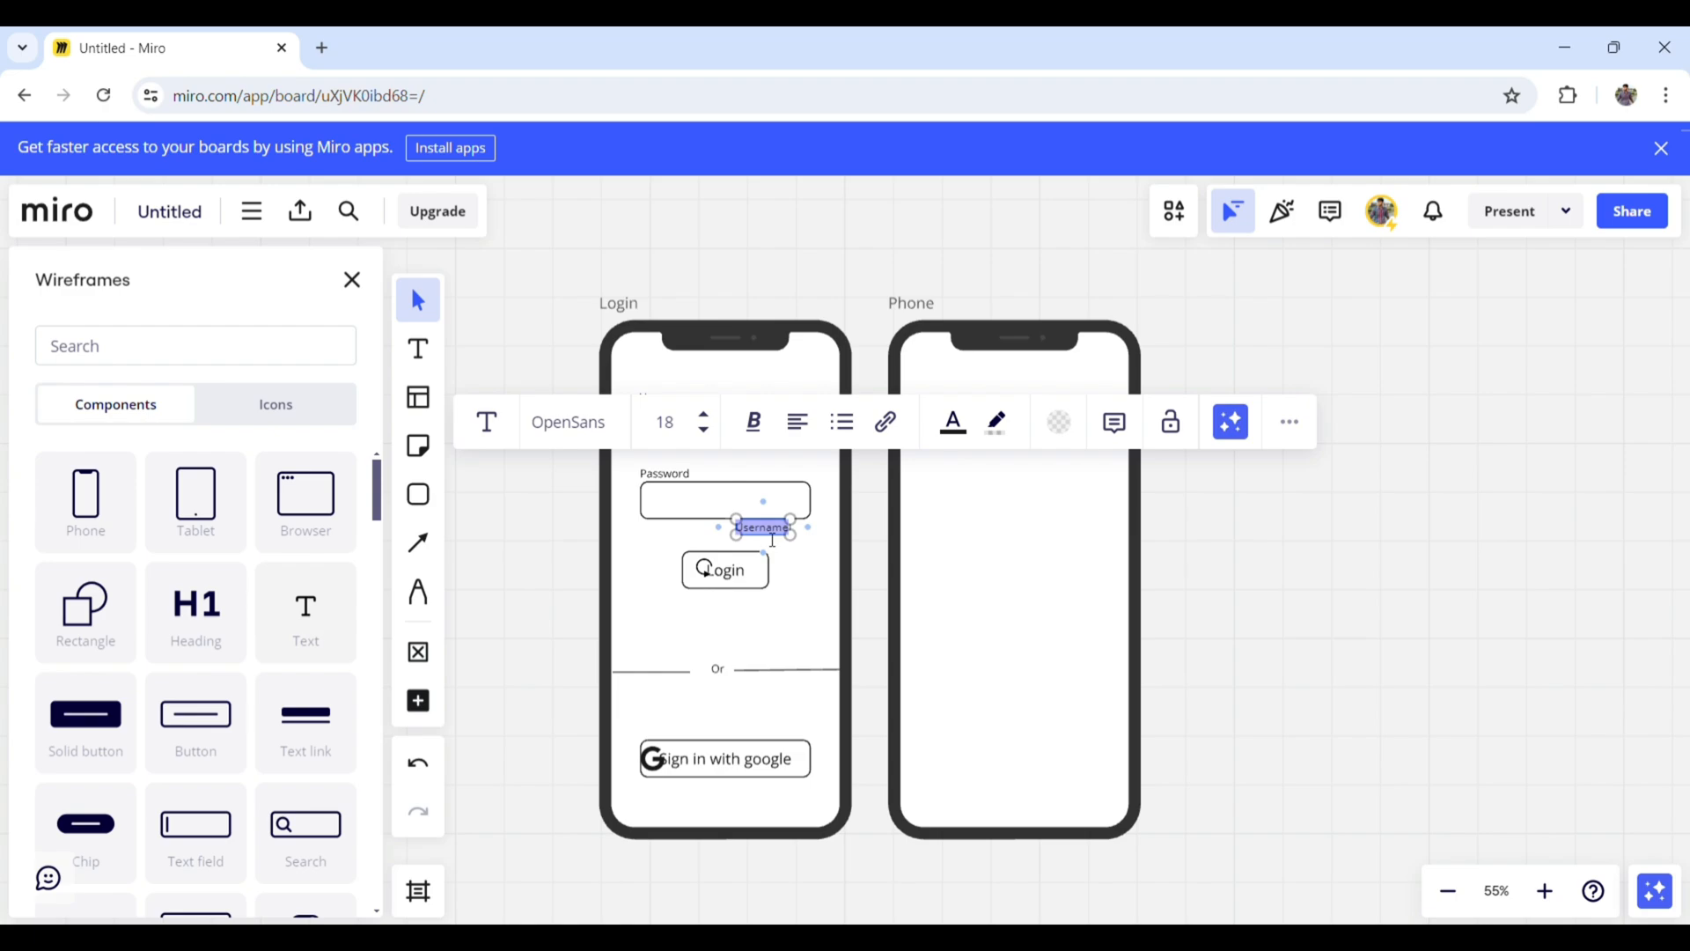
pyautogui.write('Forgot Password')
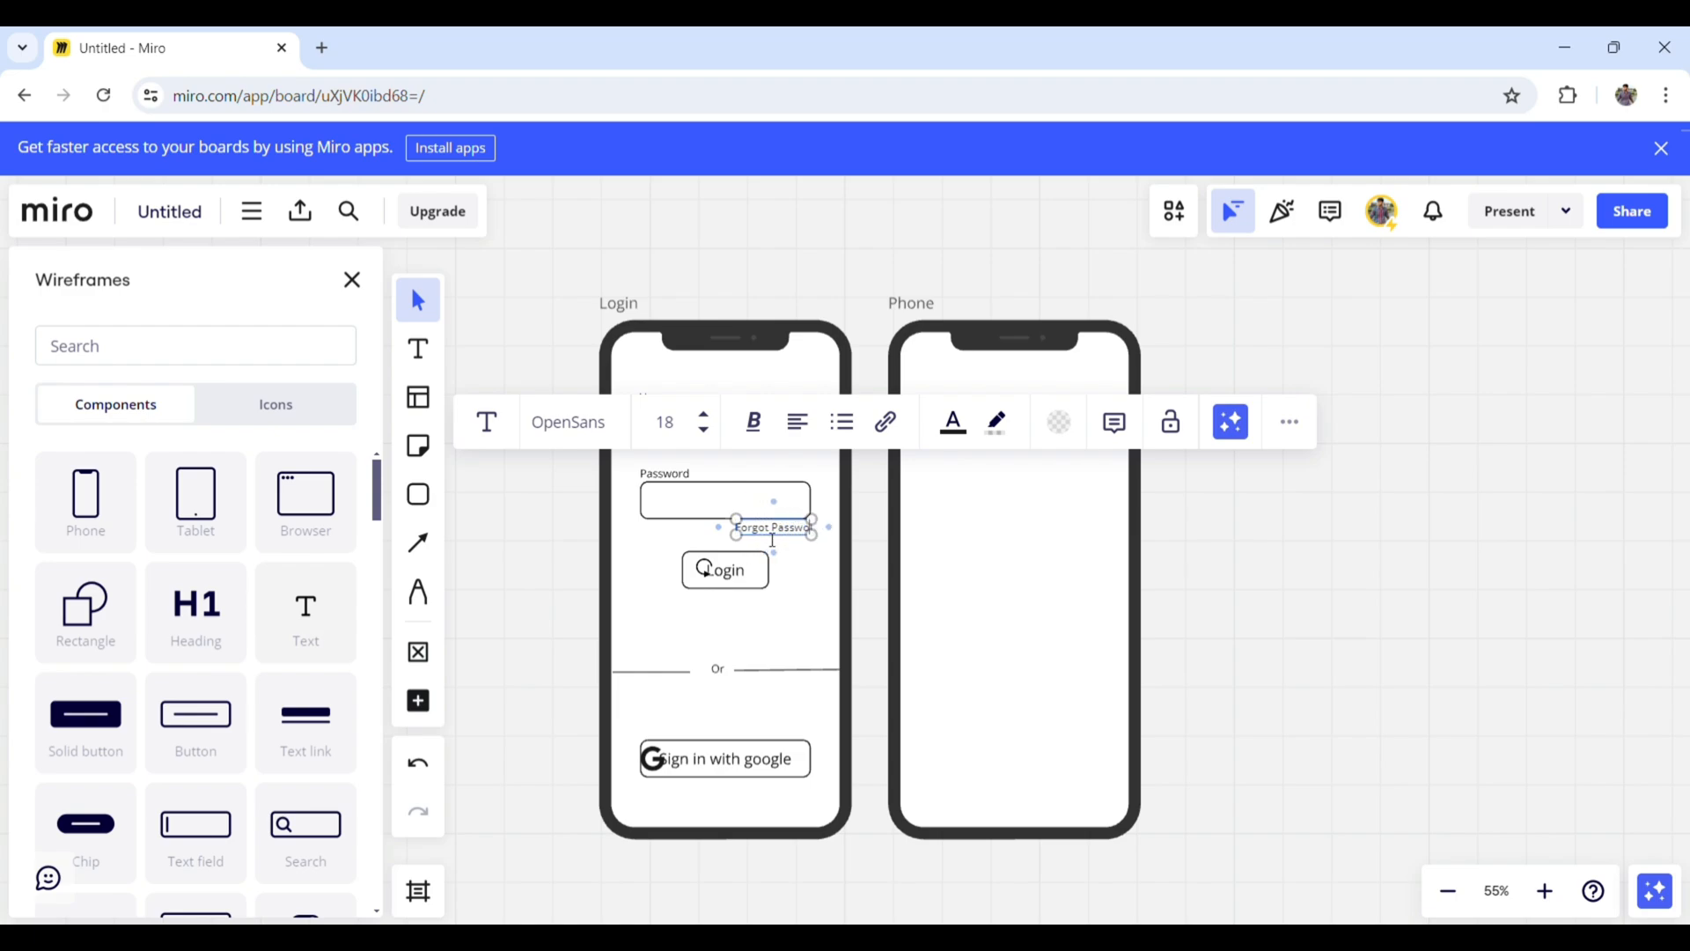
pyautogui.click(885, 574)
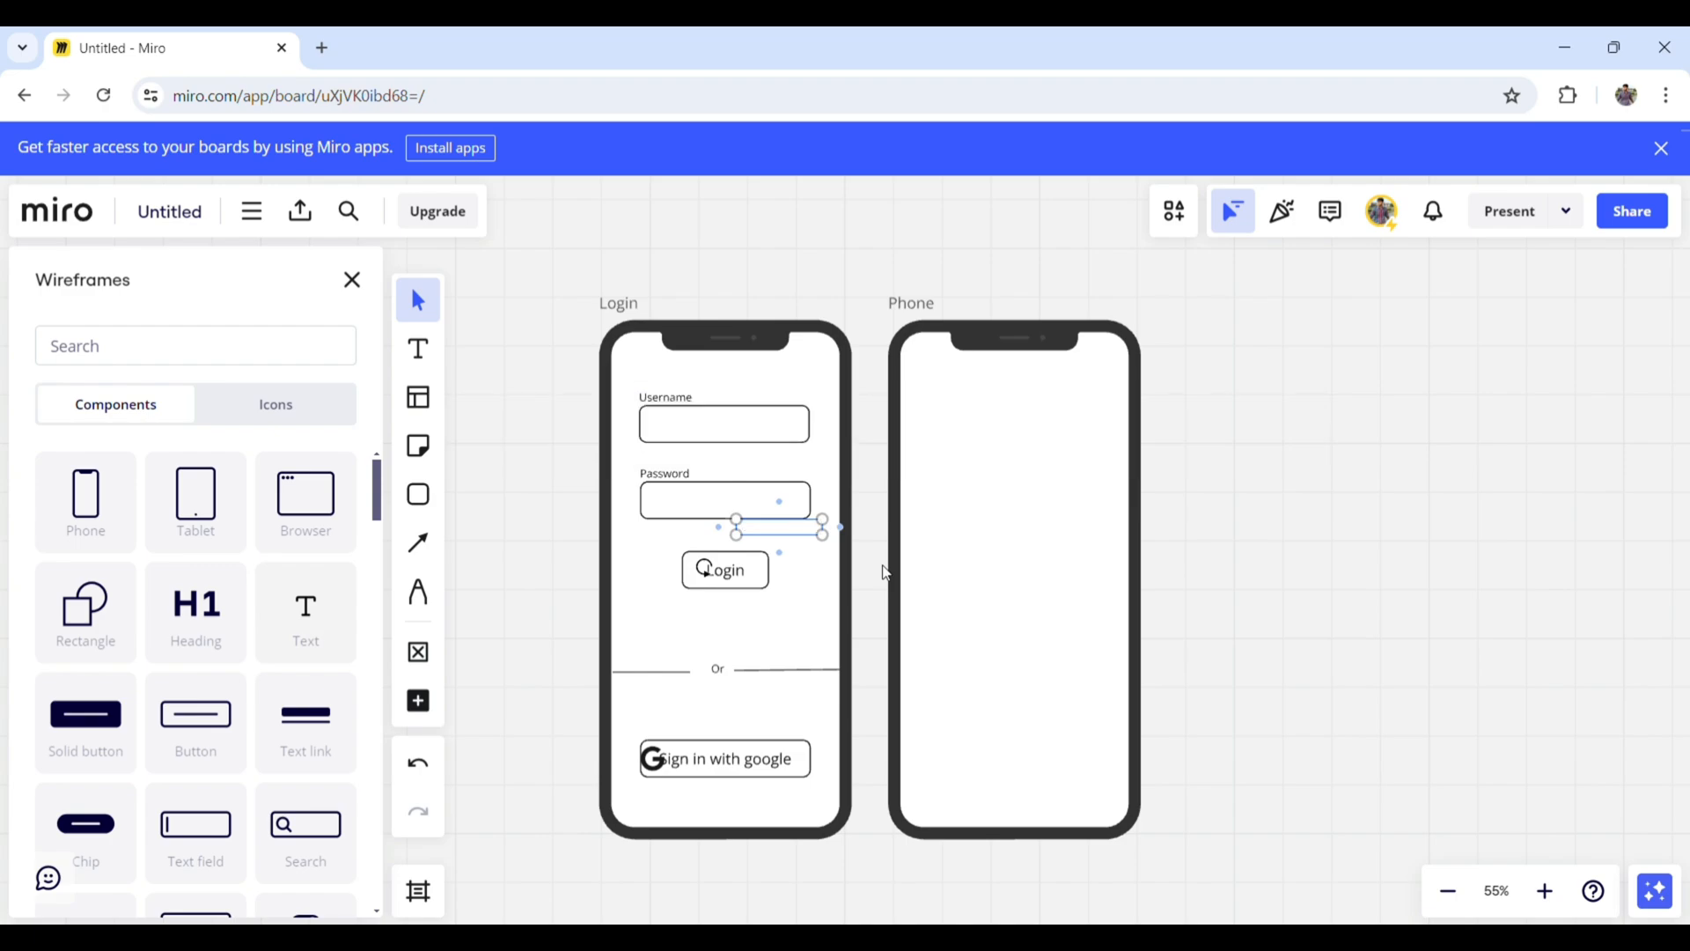
pyautogui.moveTo(790, 534); pyautogui.dragTo(774, 540)
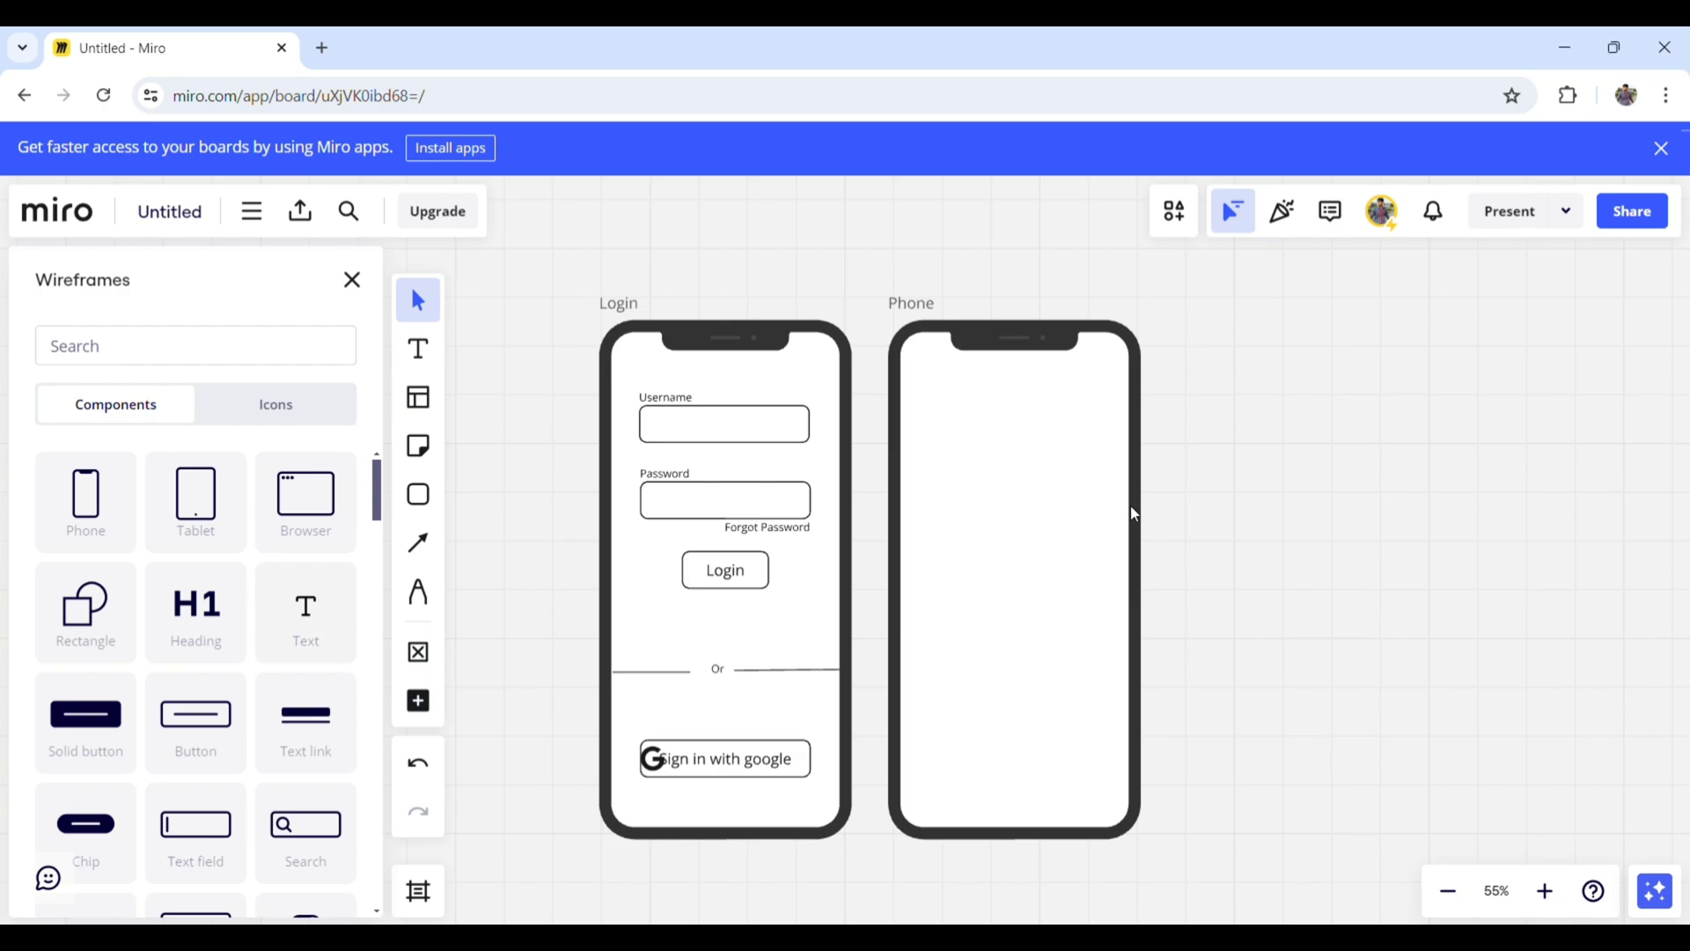
pyautogui.click(286, 359)
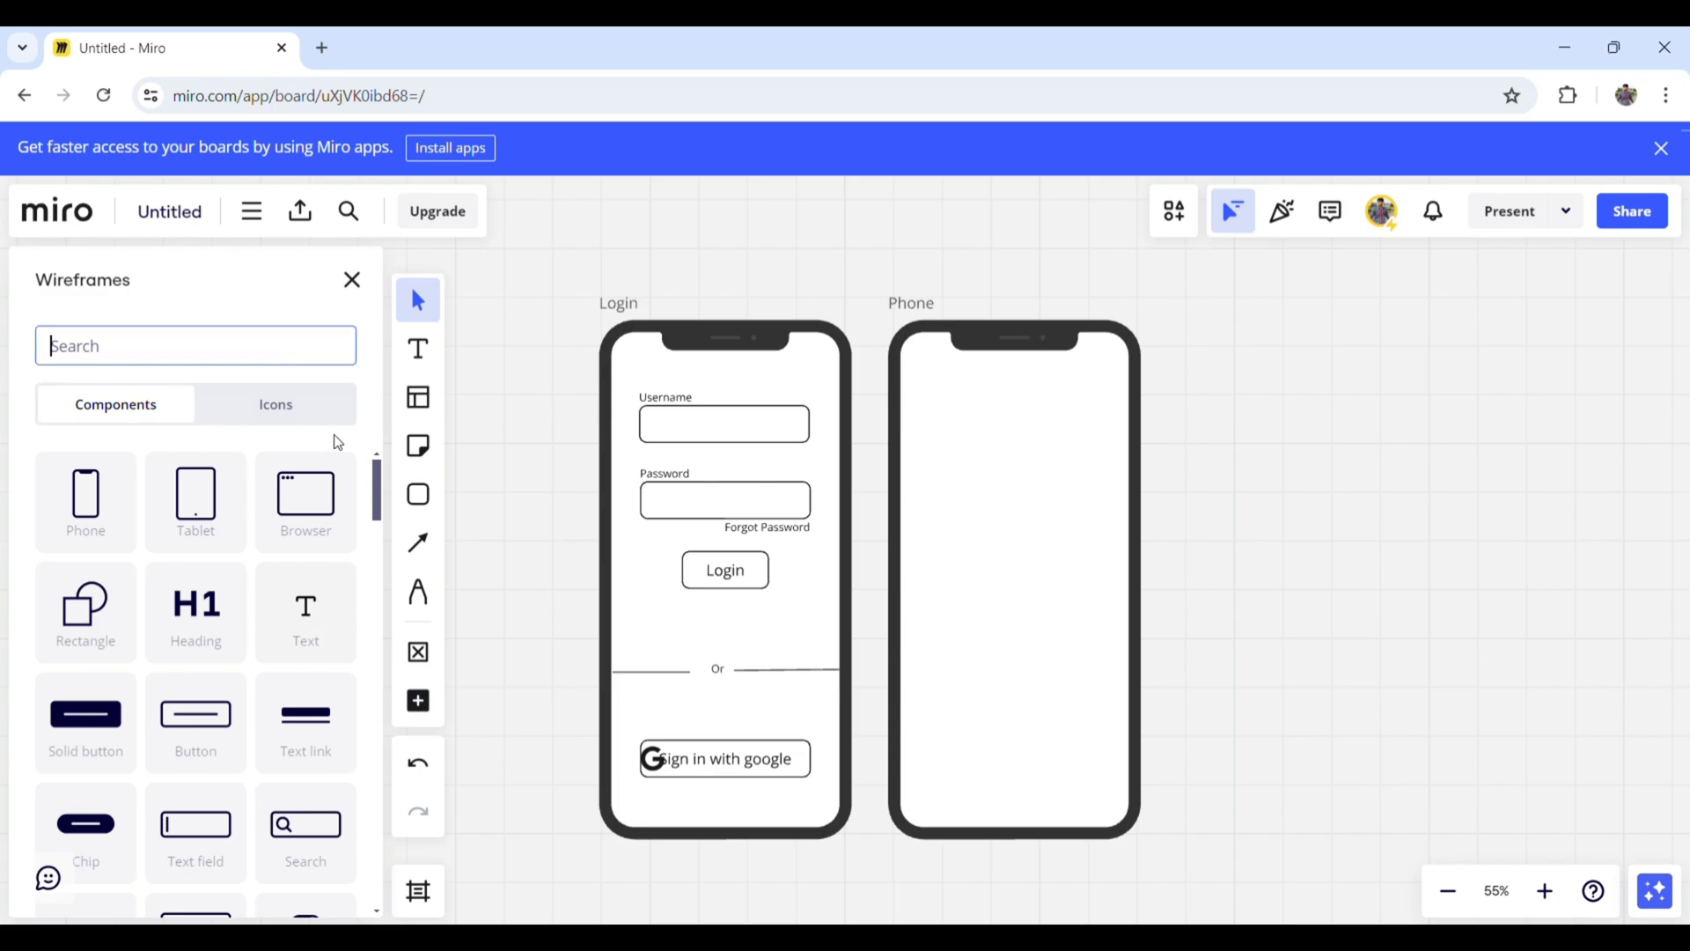
pyautogui.click(428, 483)
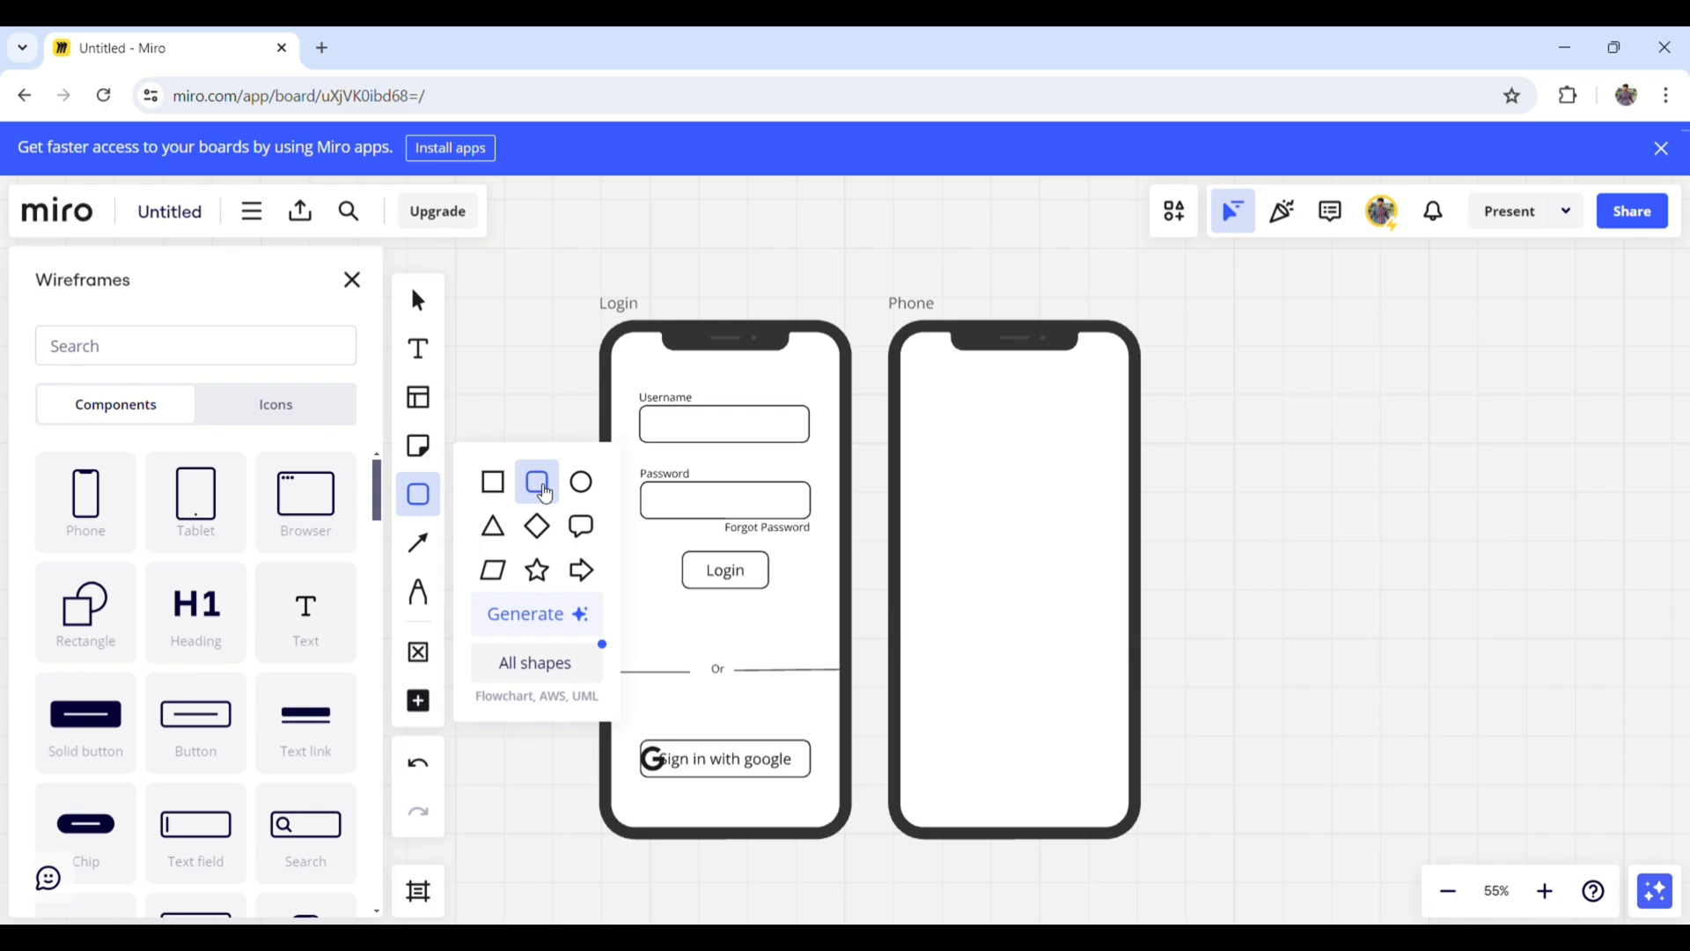
pyautogui.click(538, 483)
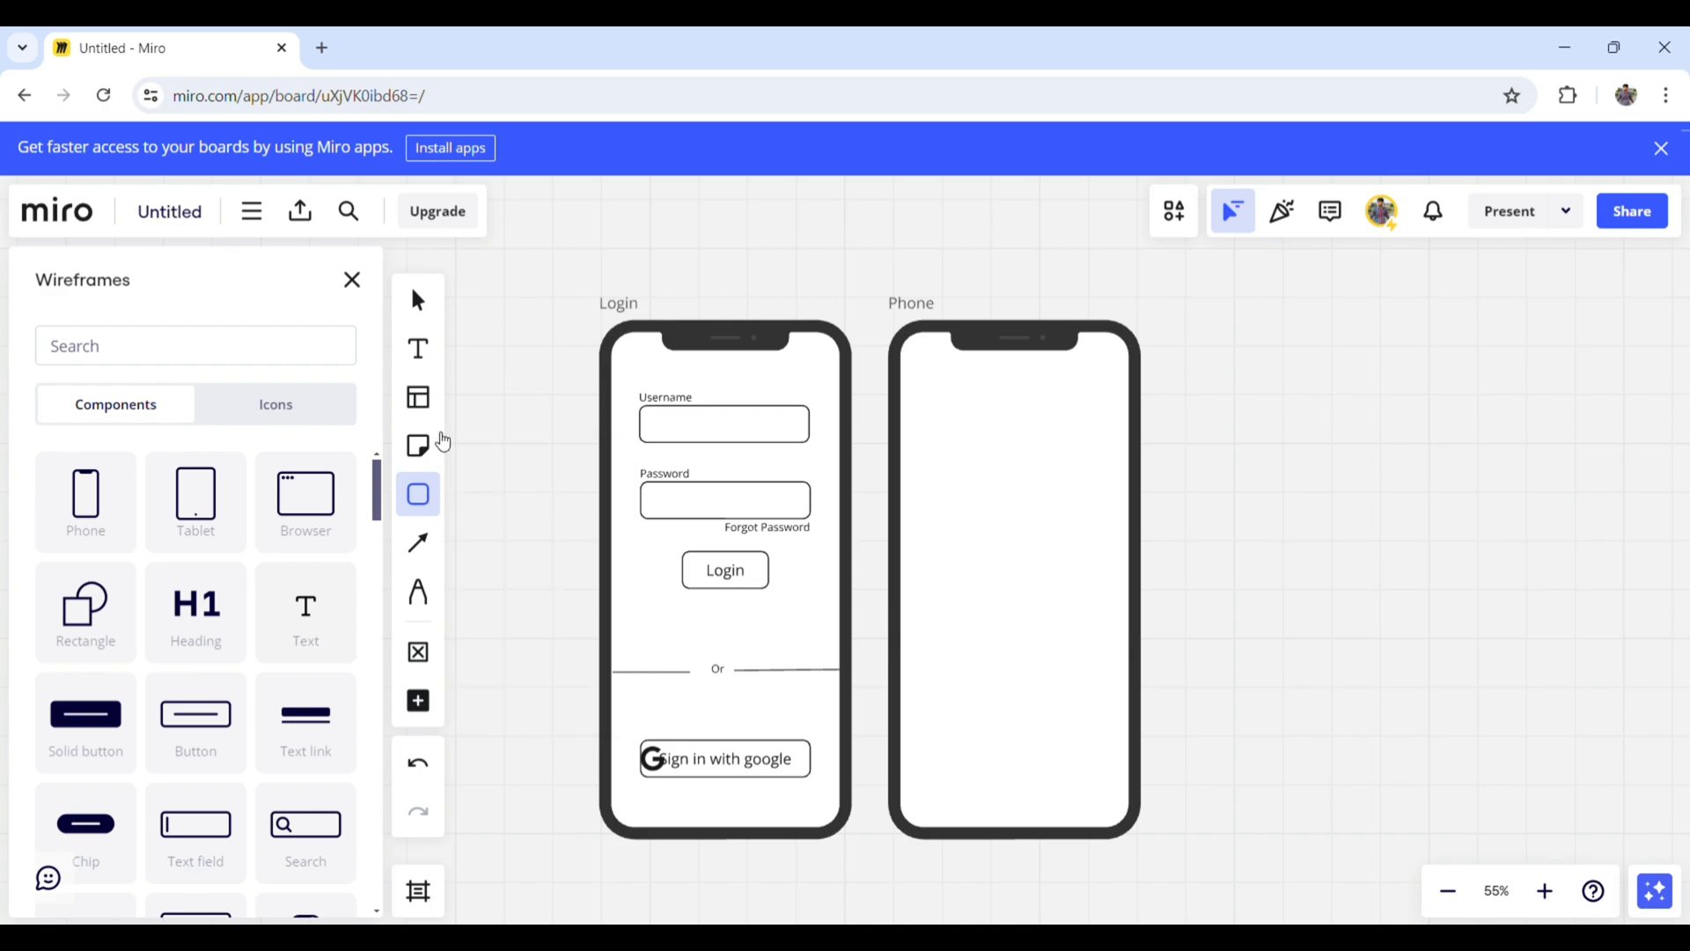
# - Add a "Welcome," greeting with the person's first name at the upper left of the second phone screen
pyautogui.click(428, 366)
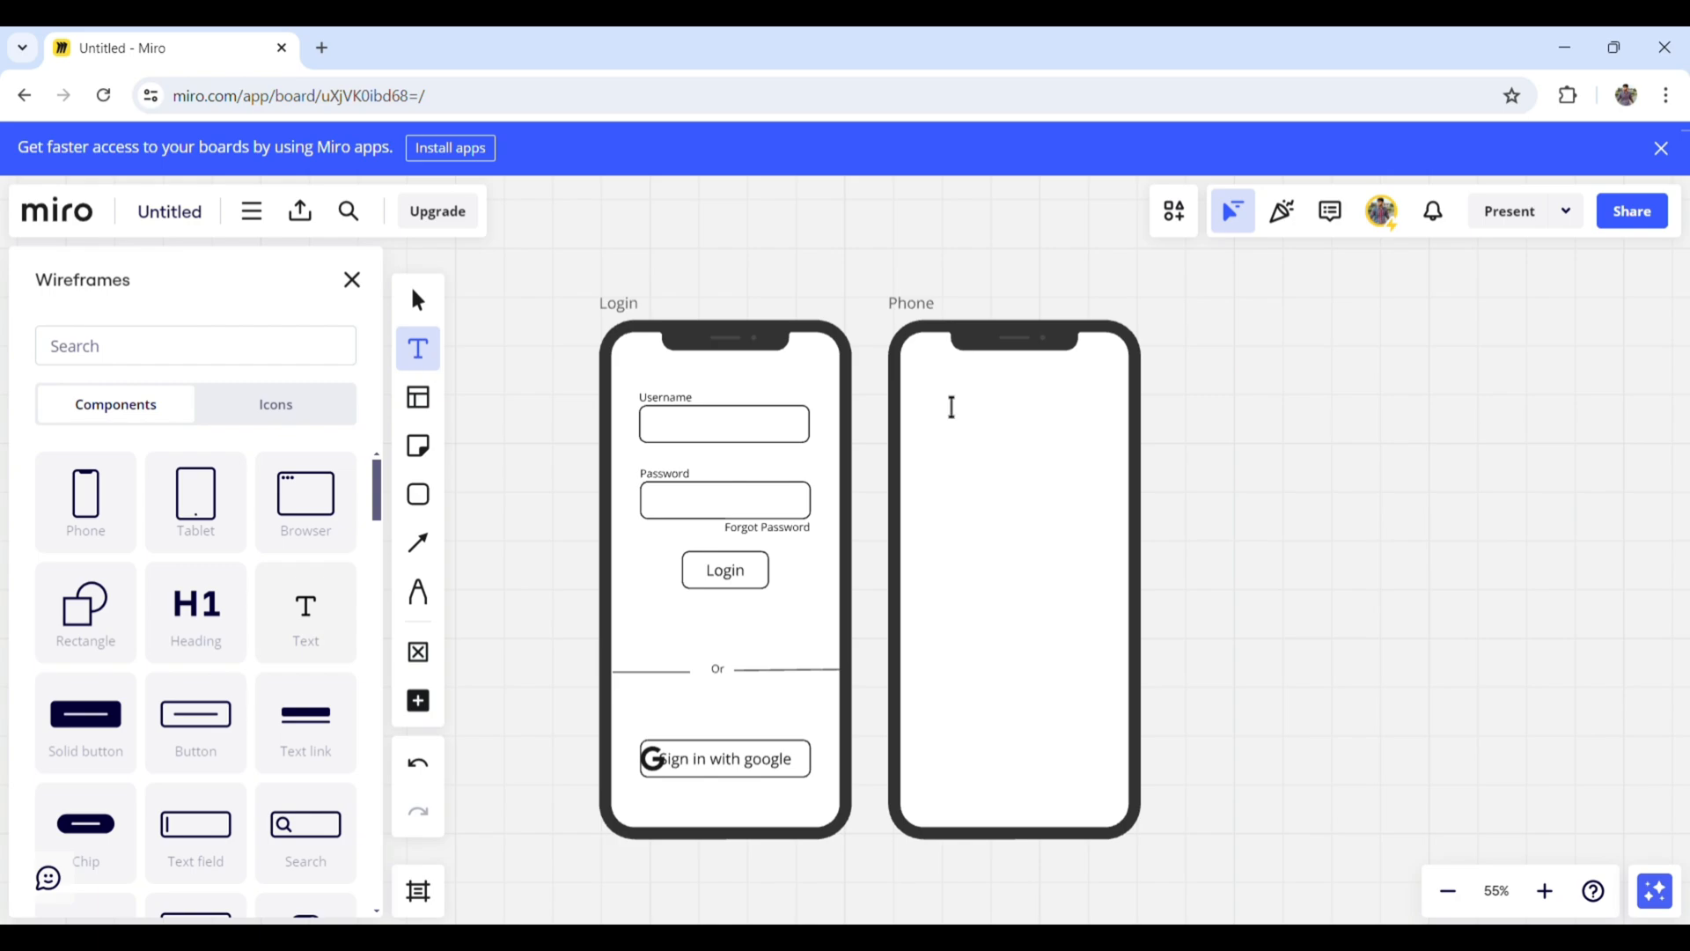
pyautogui.click(940, 374)
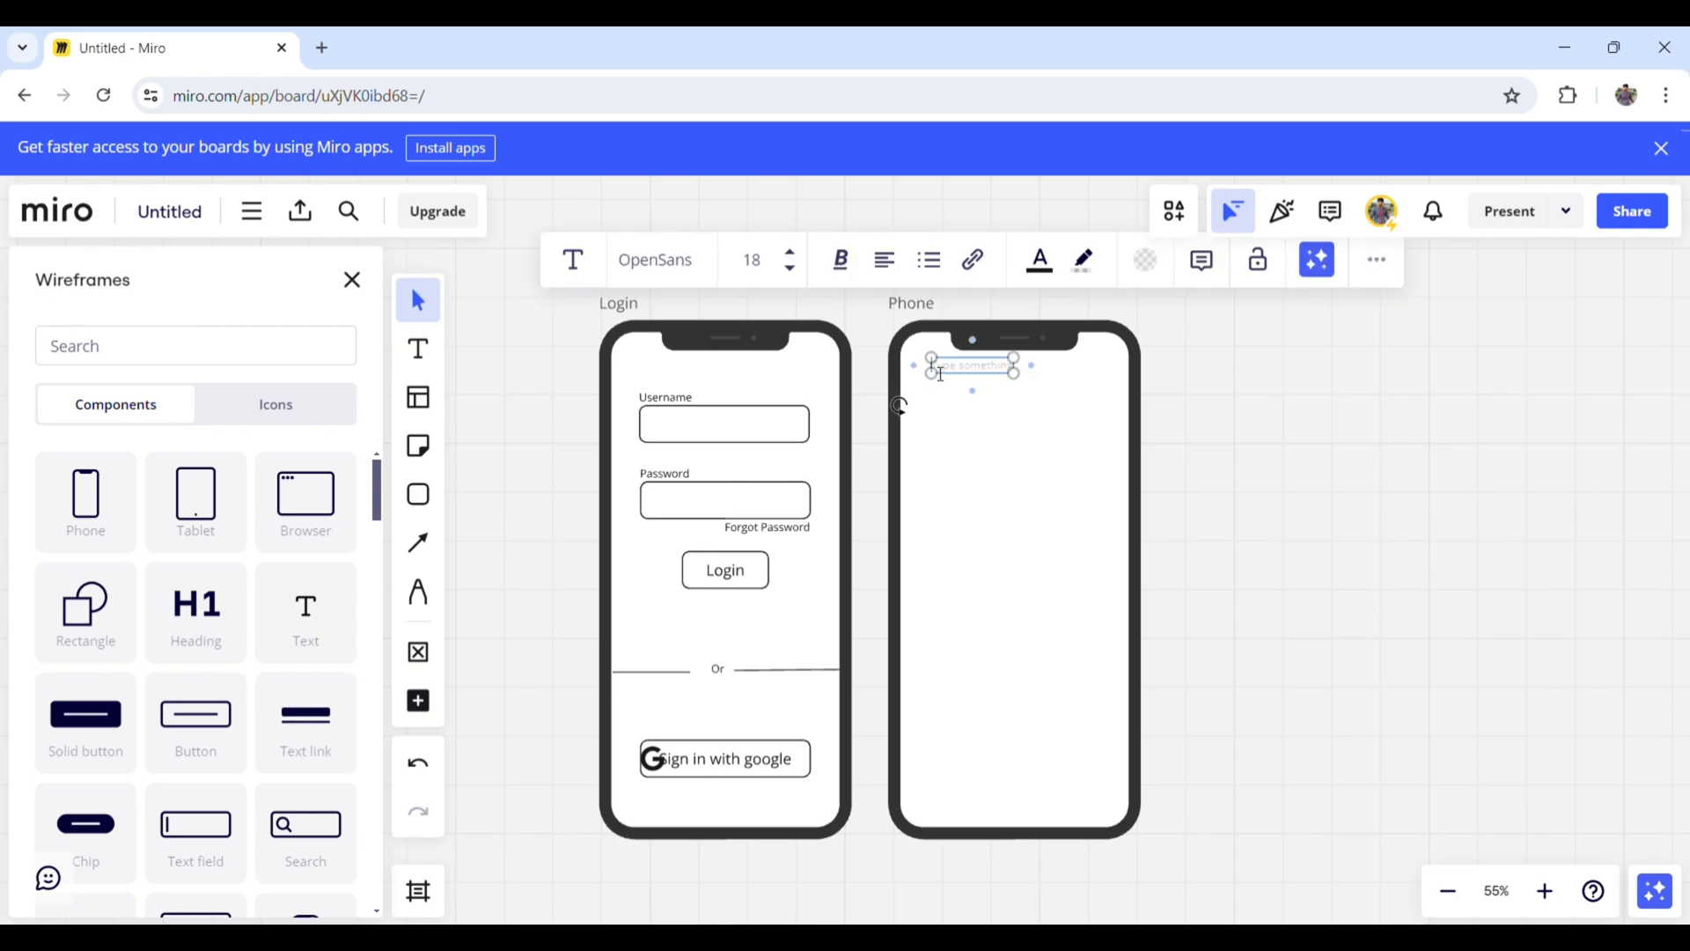
pyautogui.write('Wel')
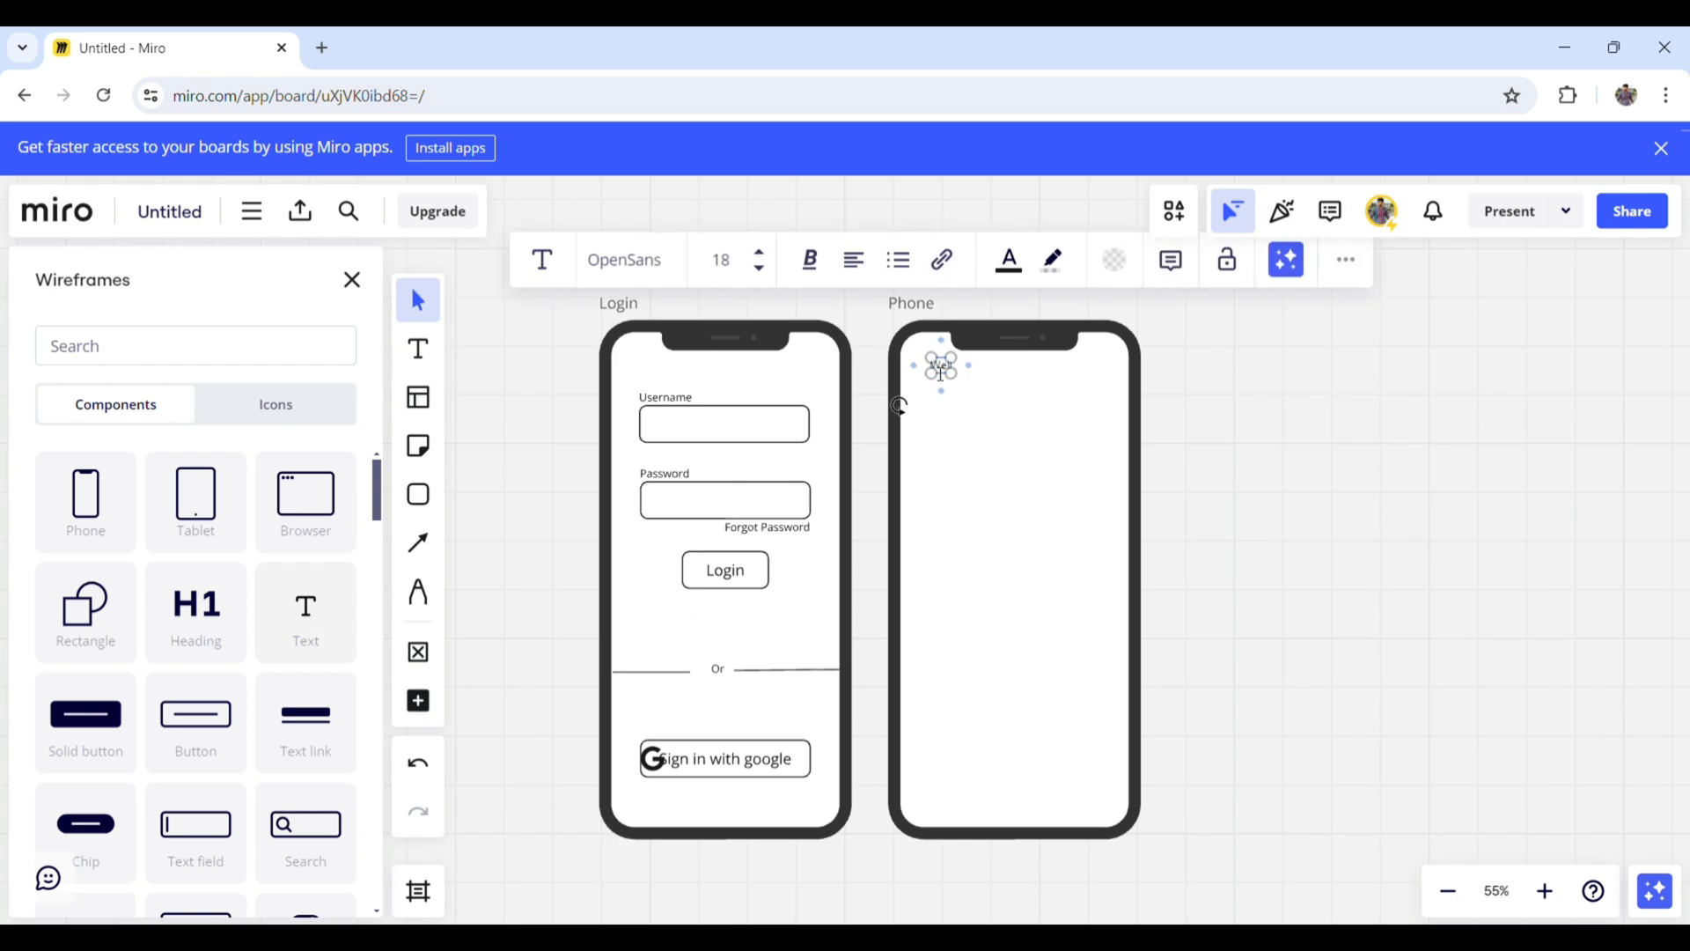
pyautogui.write('c')
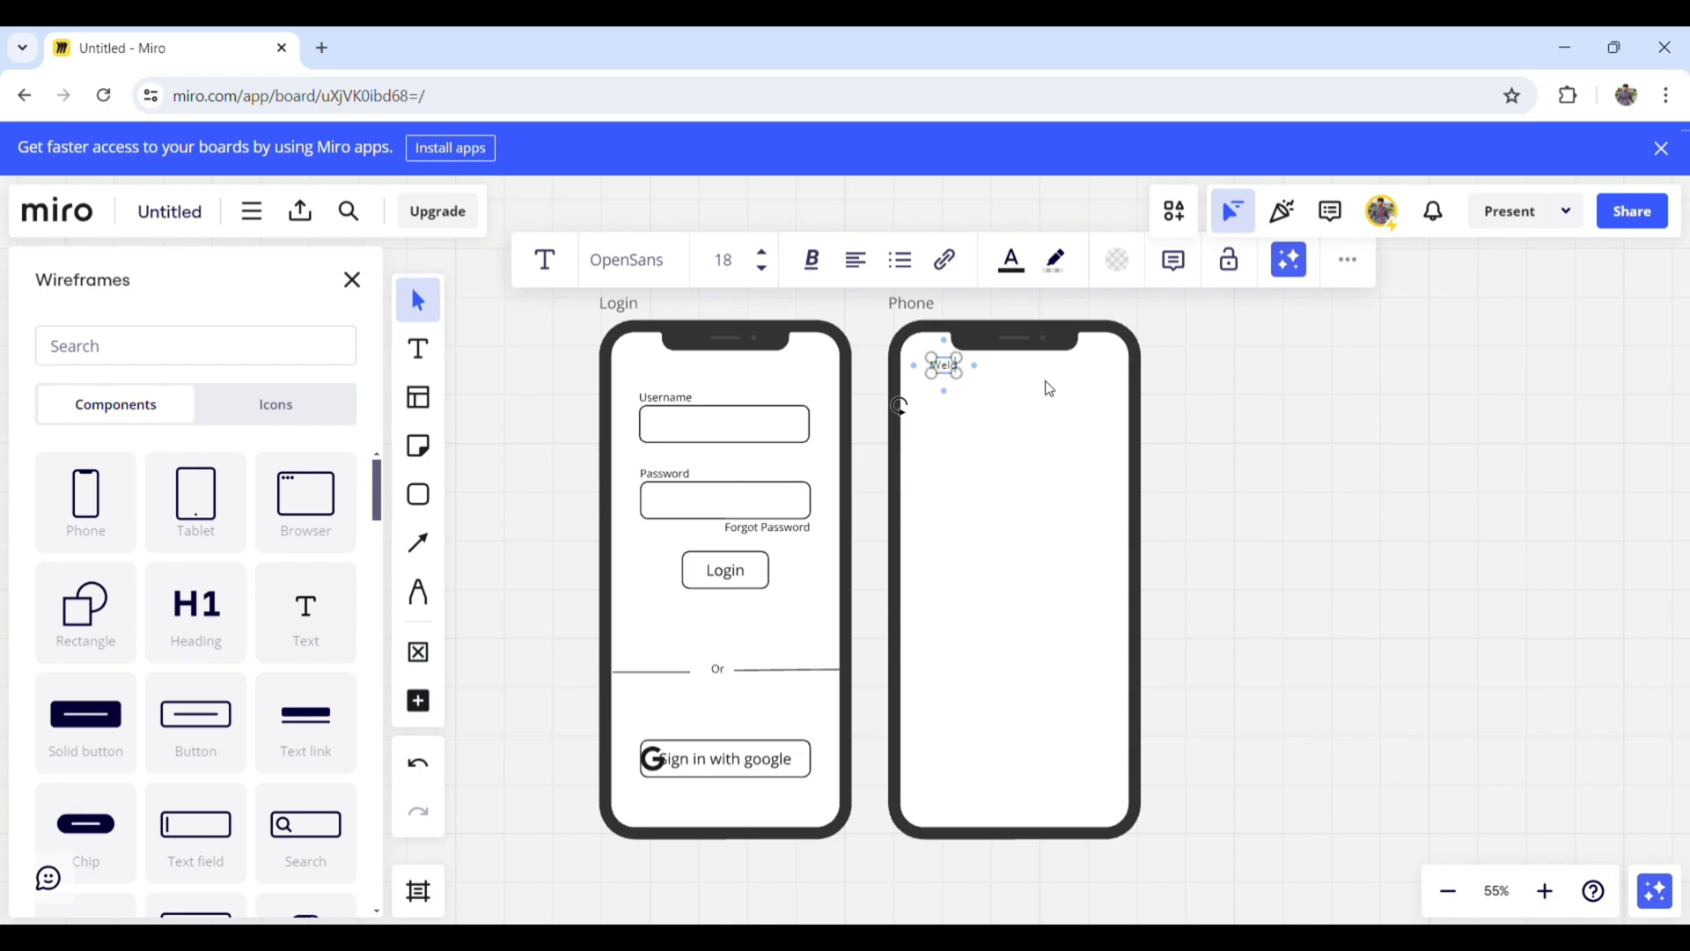
pyautogui.write('ome, Ashwin')
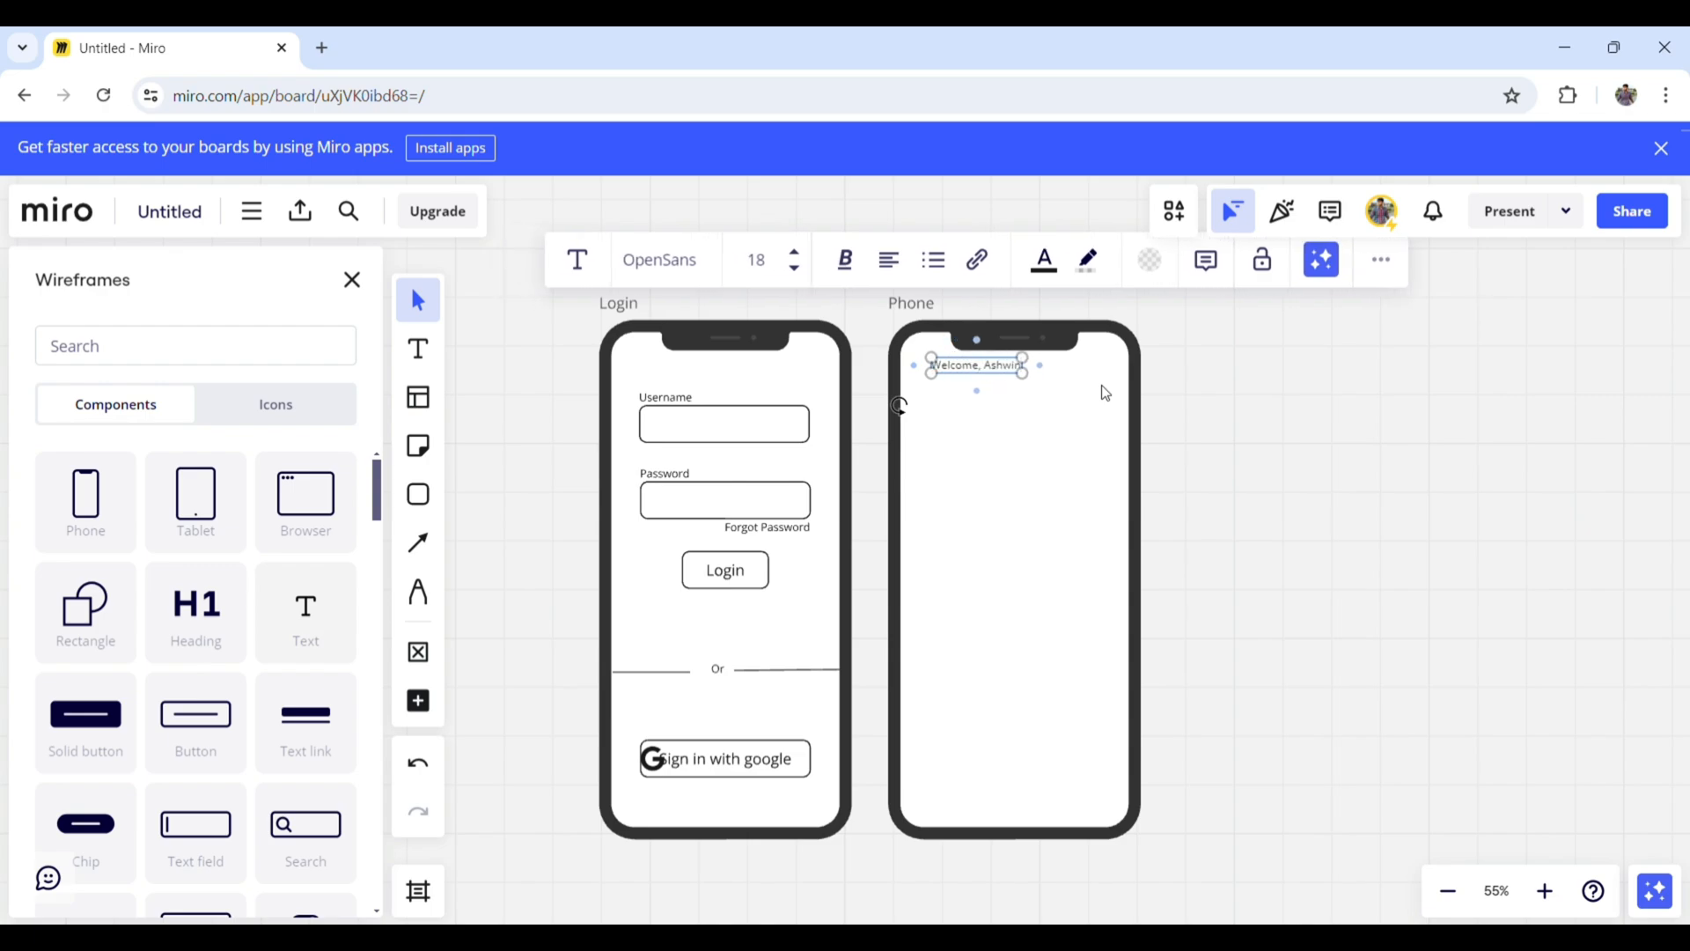
pyautogui.click(1256, 396)
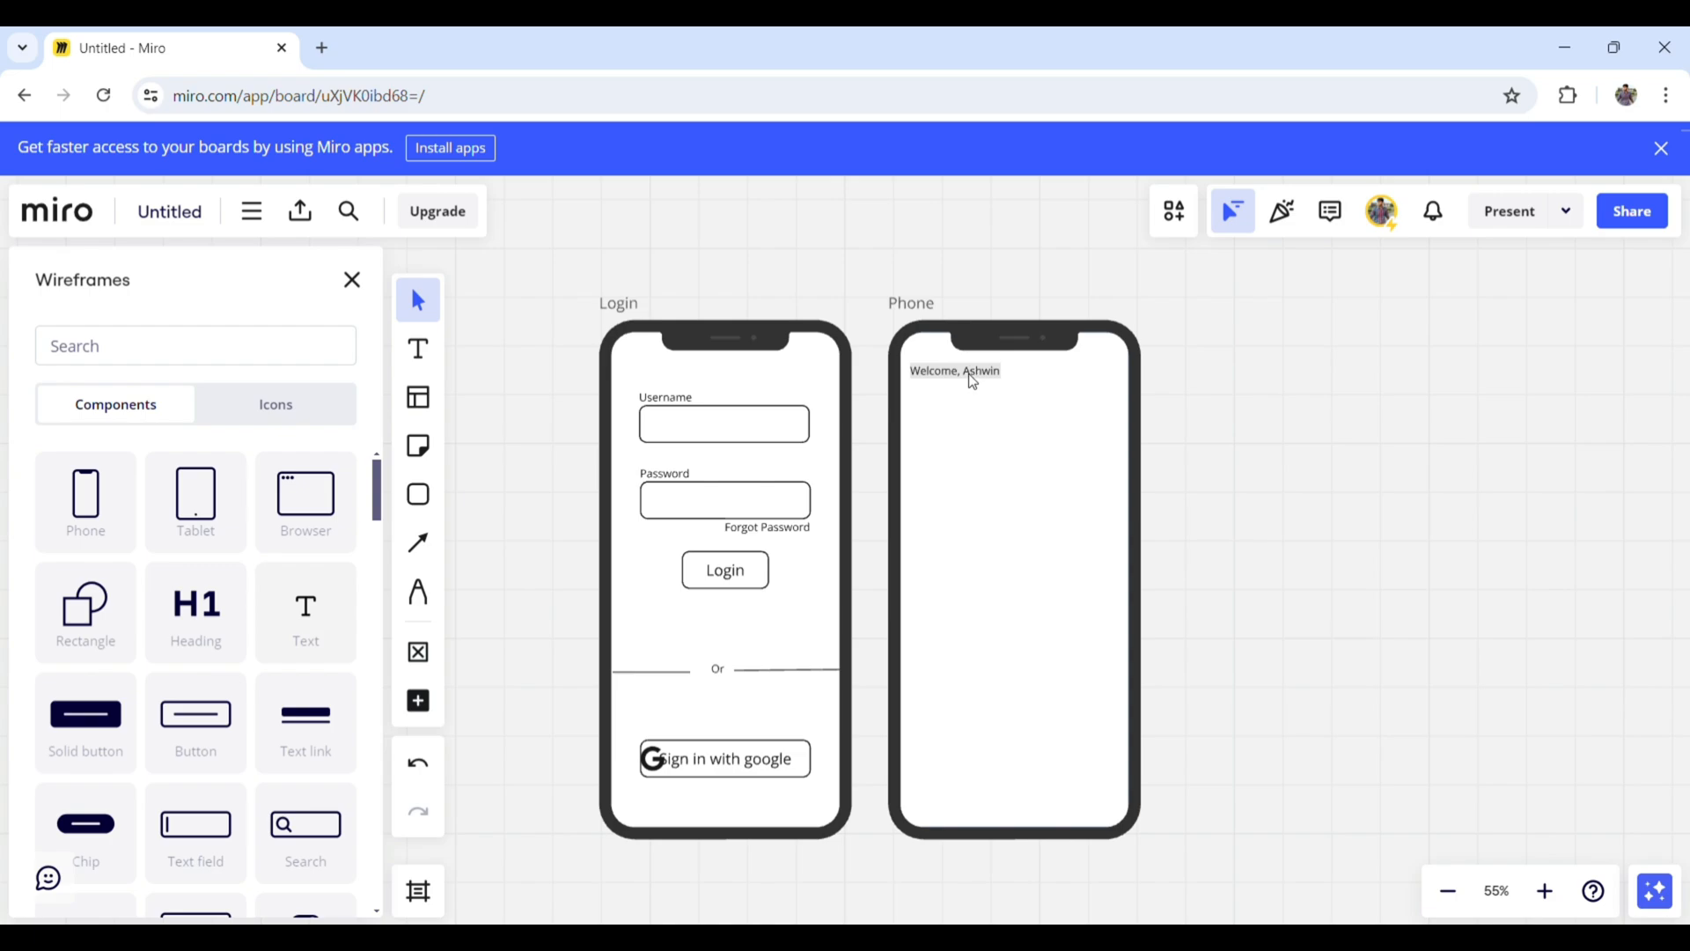
# - Search the wireframe library for "profil" and place the person icon at the upper right of the second phone screen
pyautogui.click(195, 365)
pyautogui.write('p')
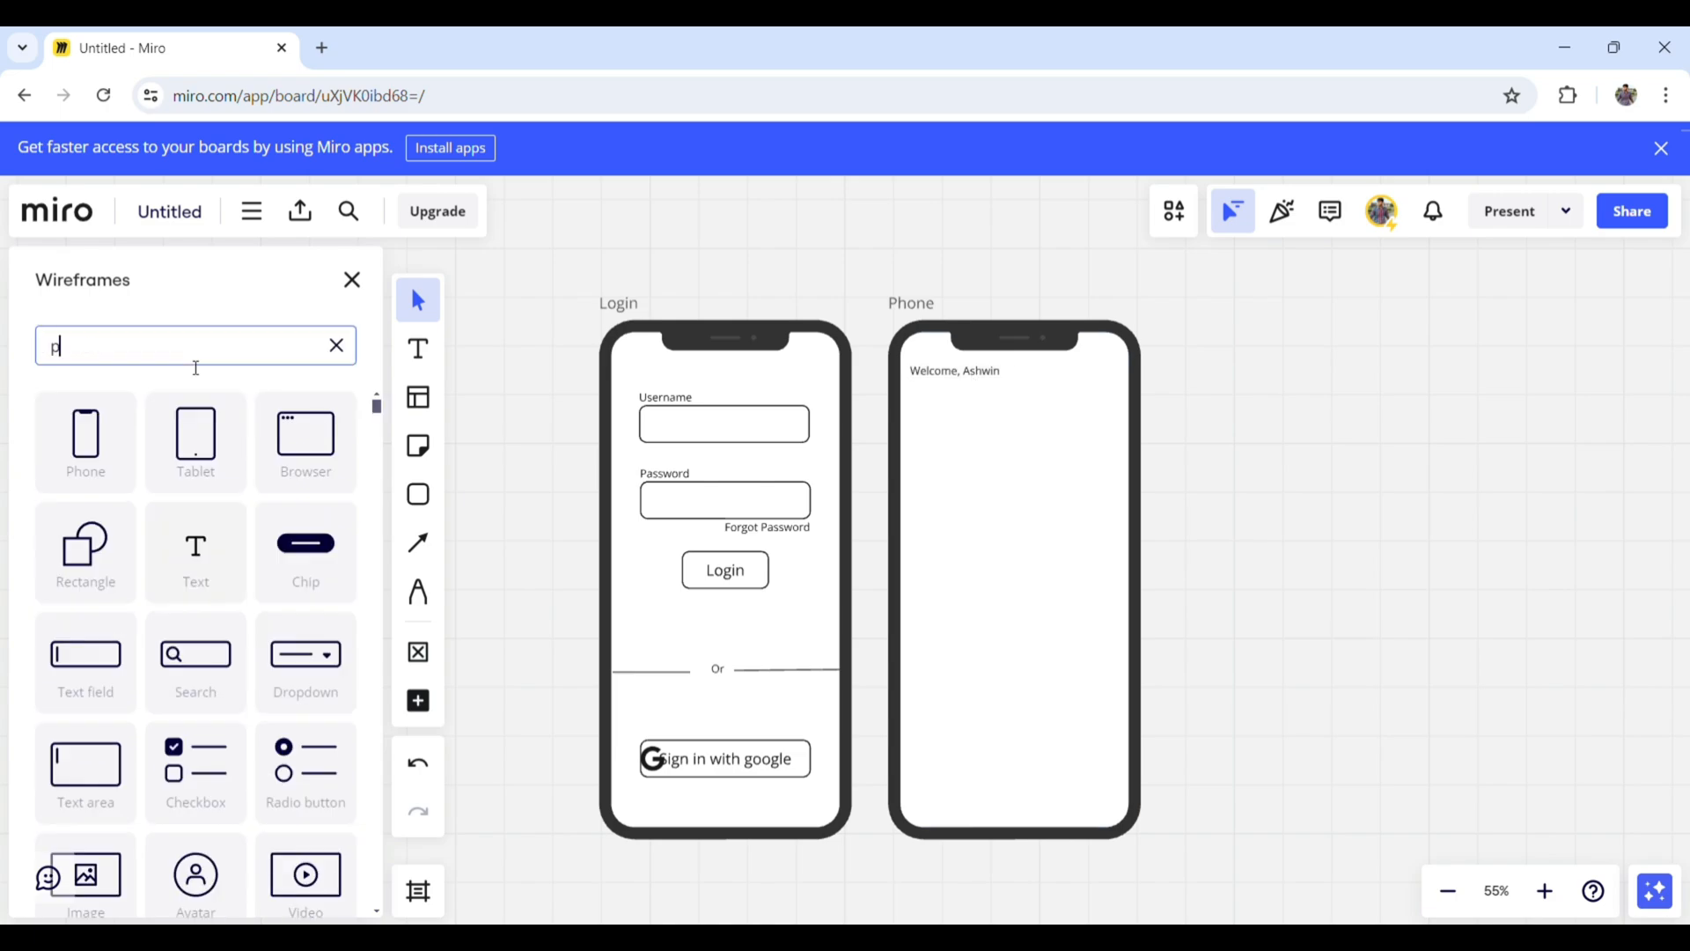
pyautogui.write('rofil')
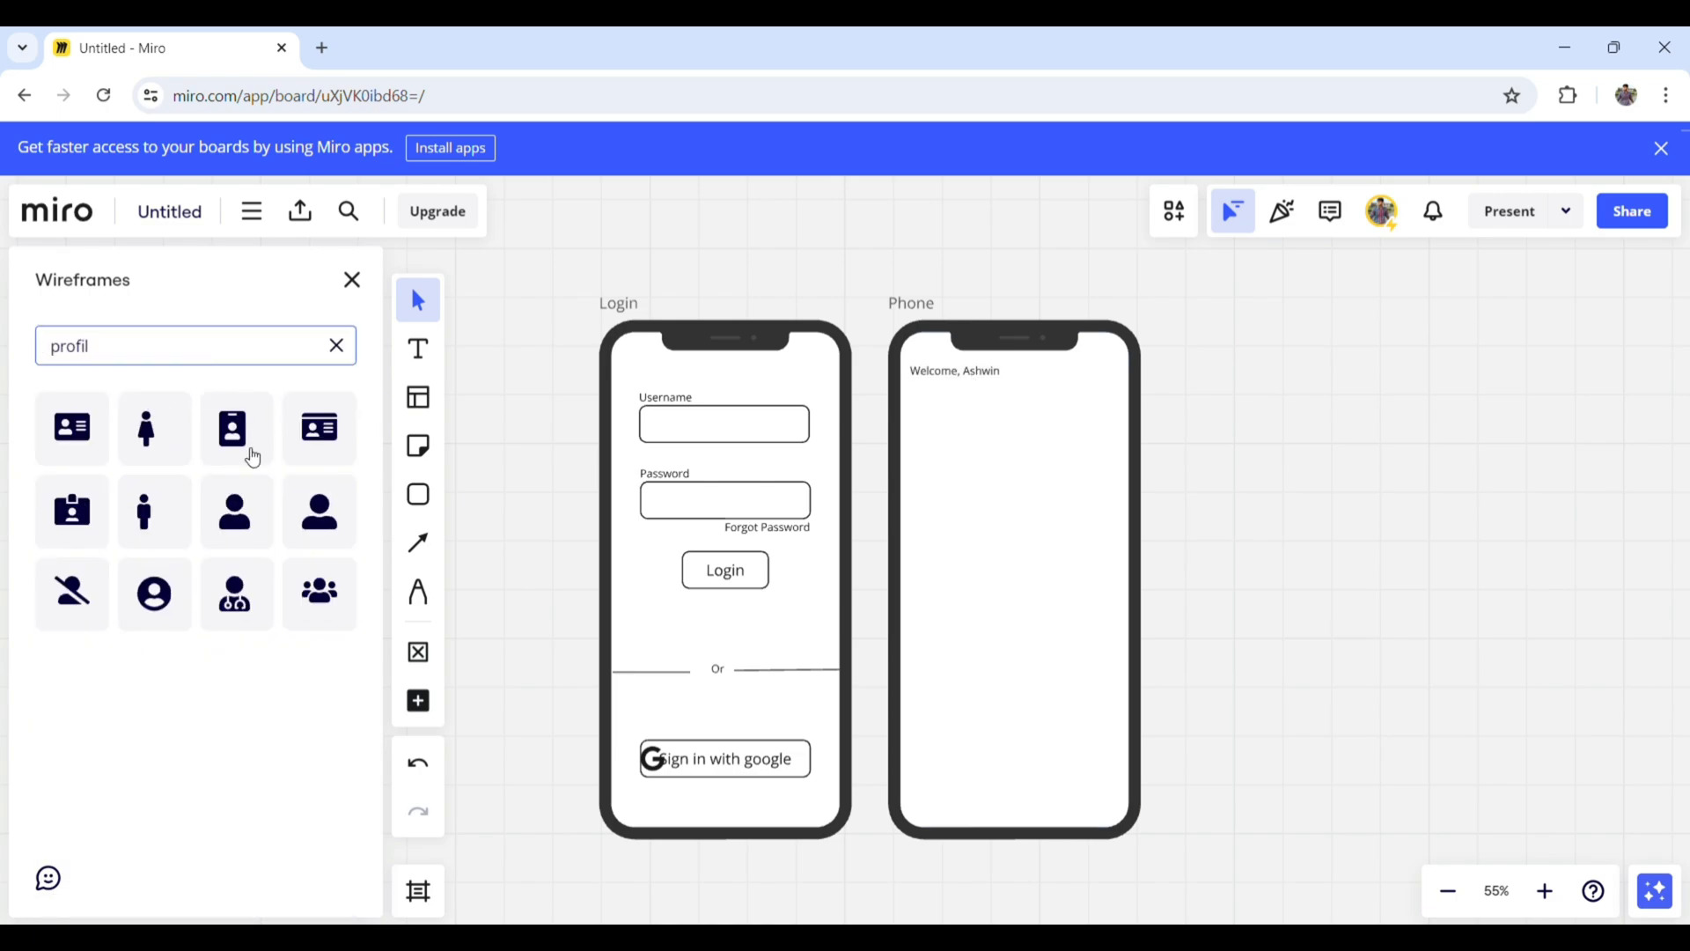
pyautogui.click(234, 502)
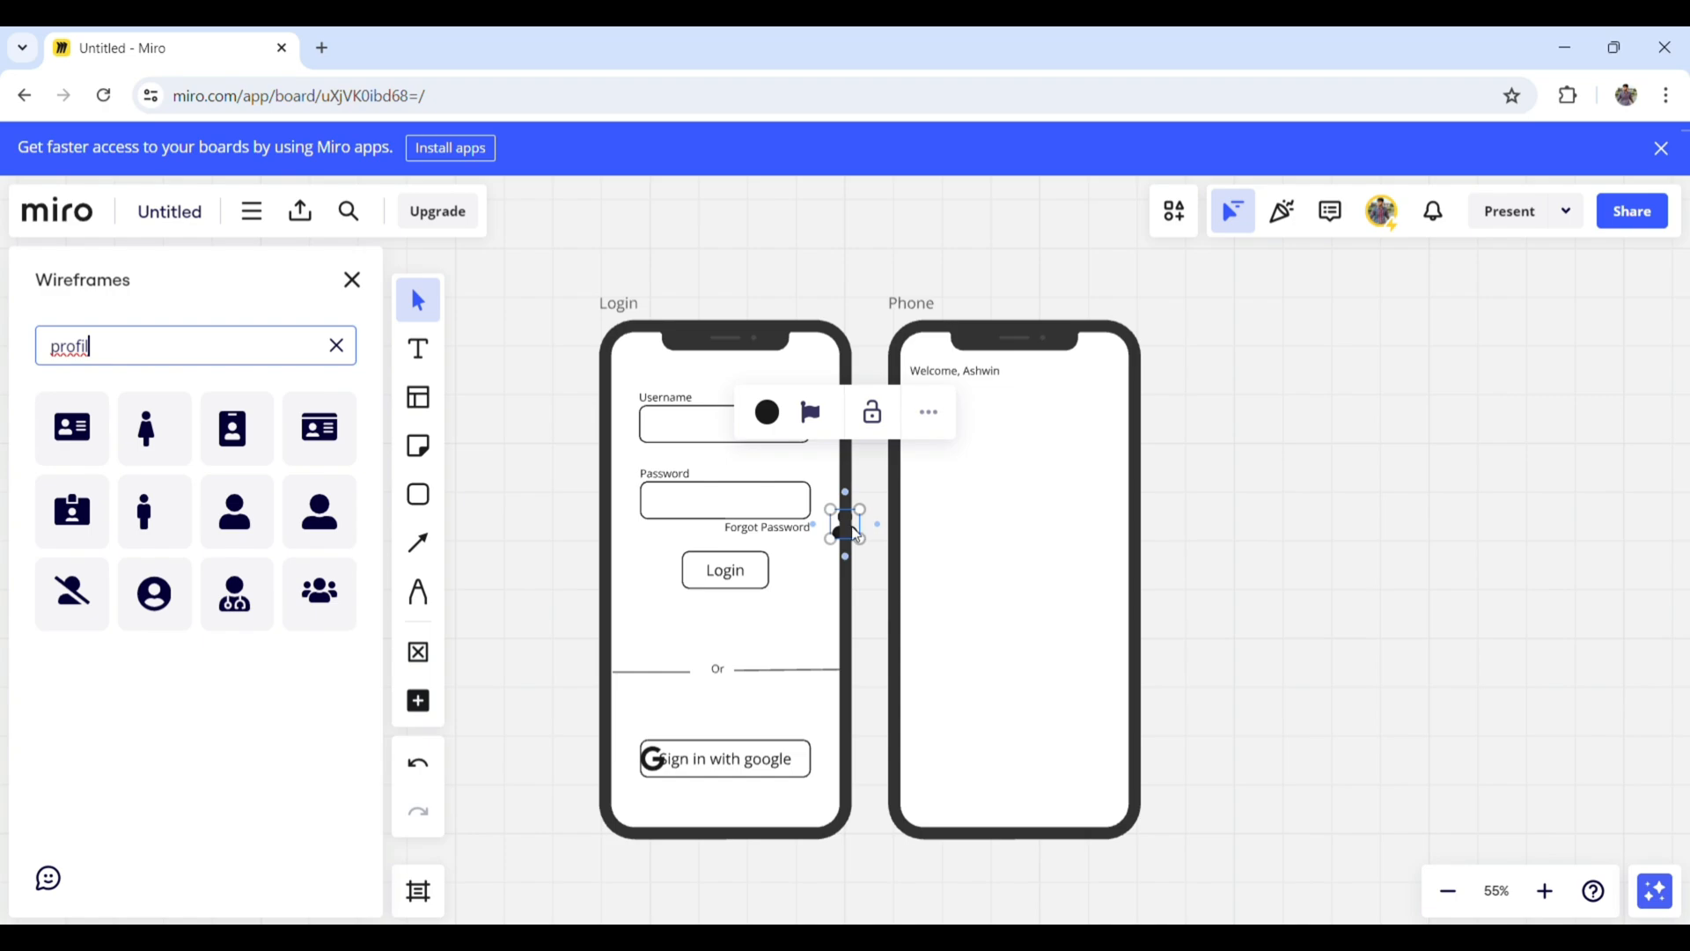
pyautogui.moveTo(847, 526); pyautogui.dragTo(1111, 381)
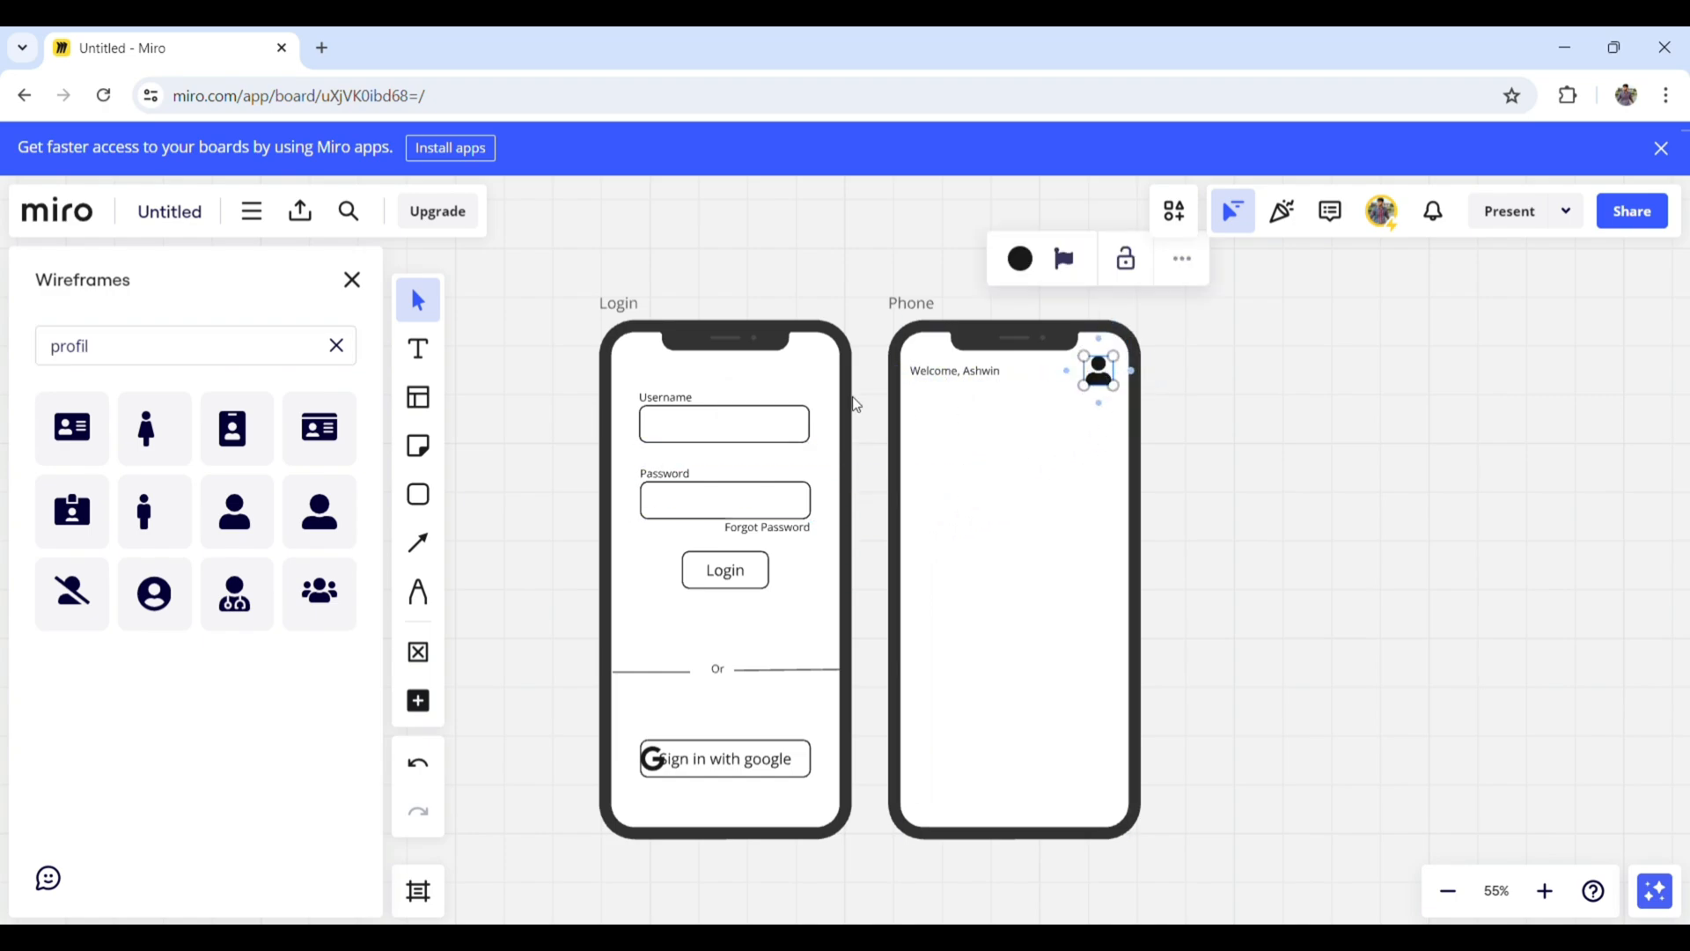
# - Draw a large square-cornered rectangle below the greeting across the second phone screen, and a small rounded rectangle inside its upper-left area
pyautogui.click(433, 506)
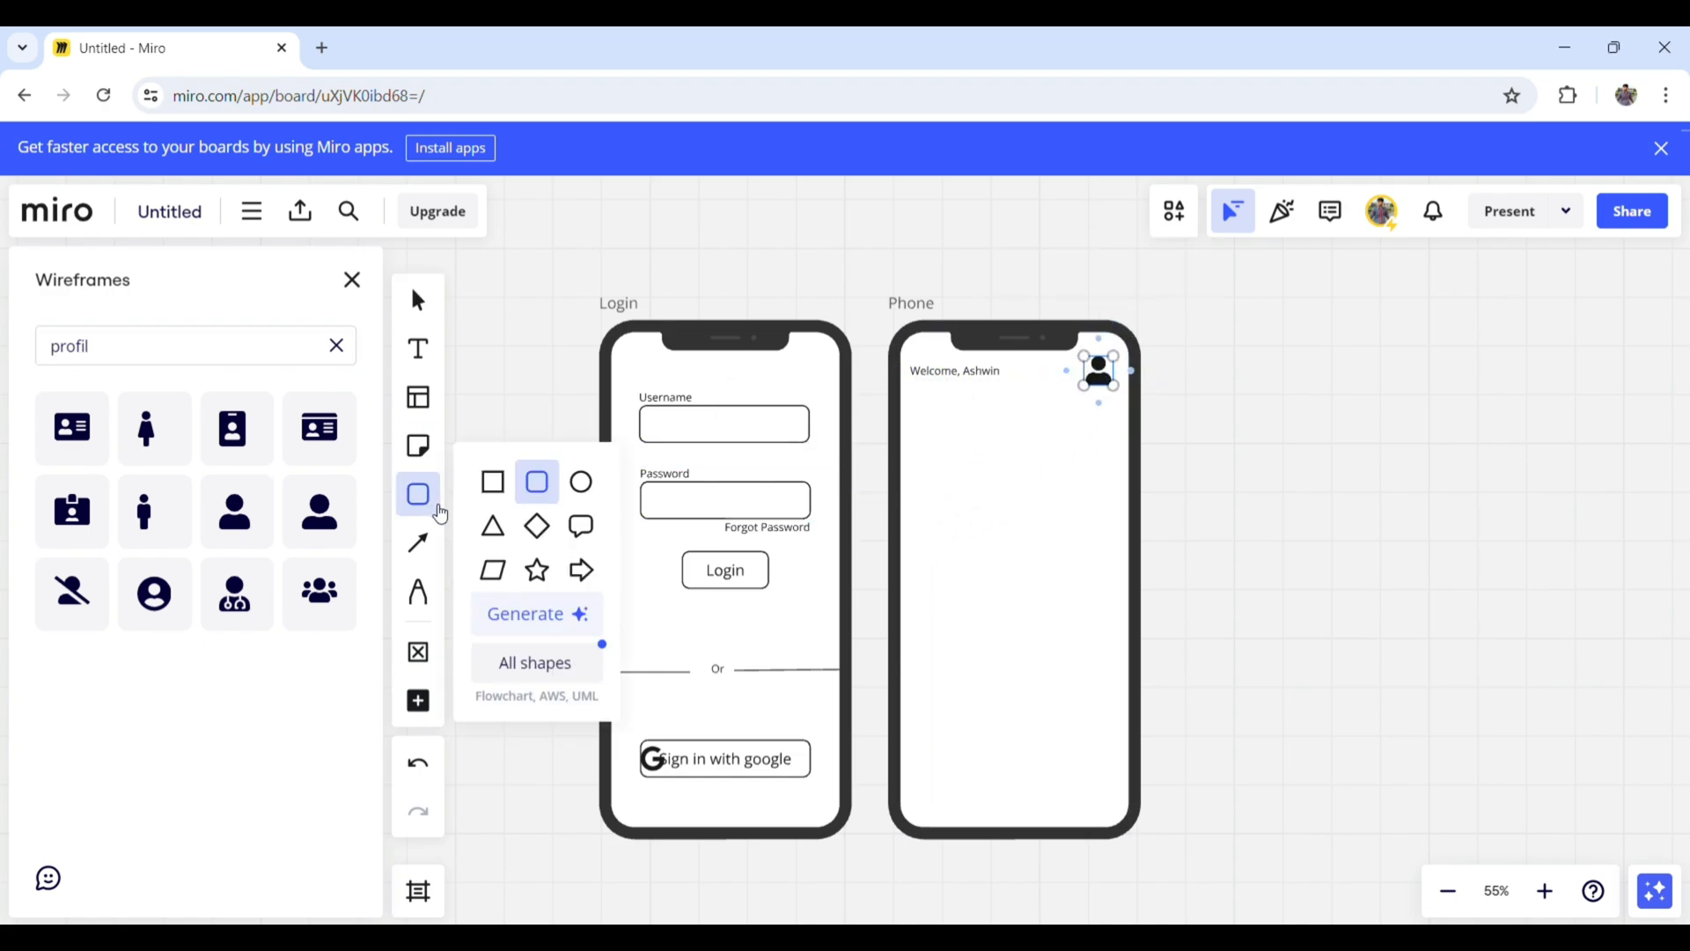
pyautogui.click(496, 482)
pyautogui.moveTo(910, 406); pyautogui.dragTo(1116, 575)
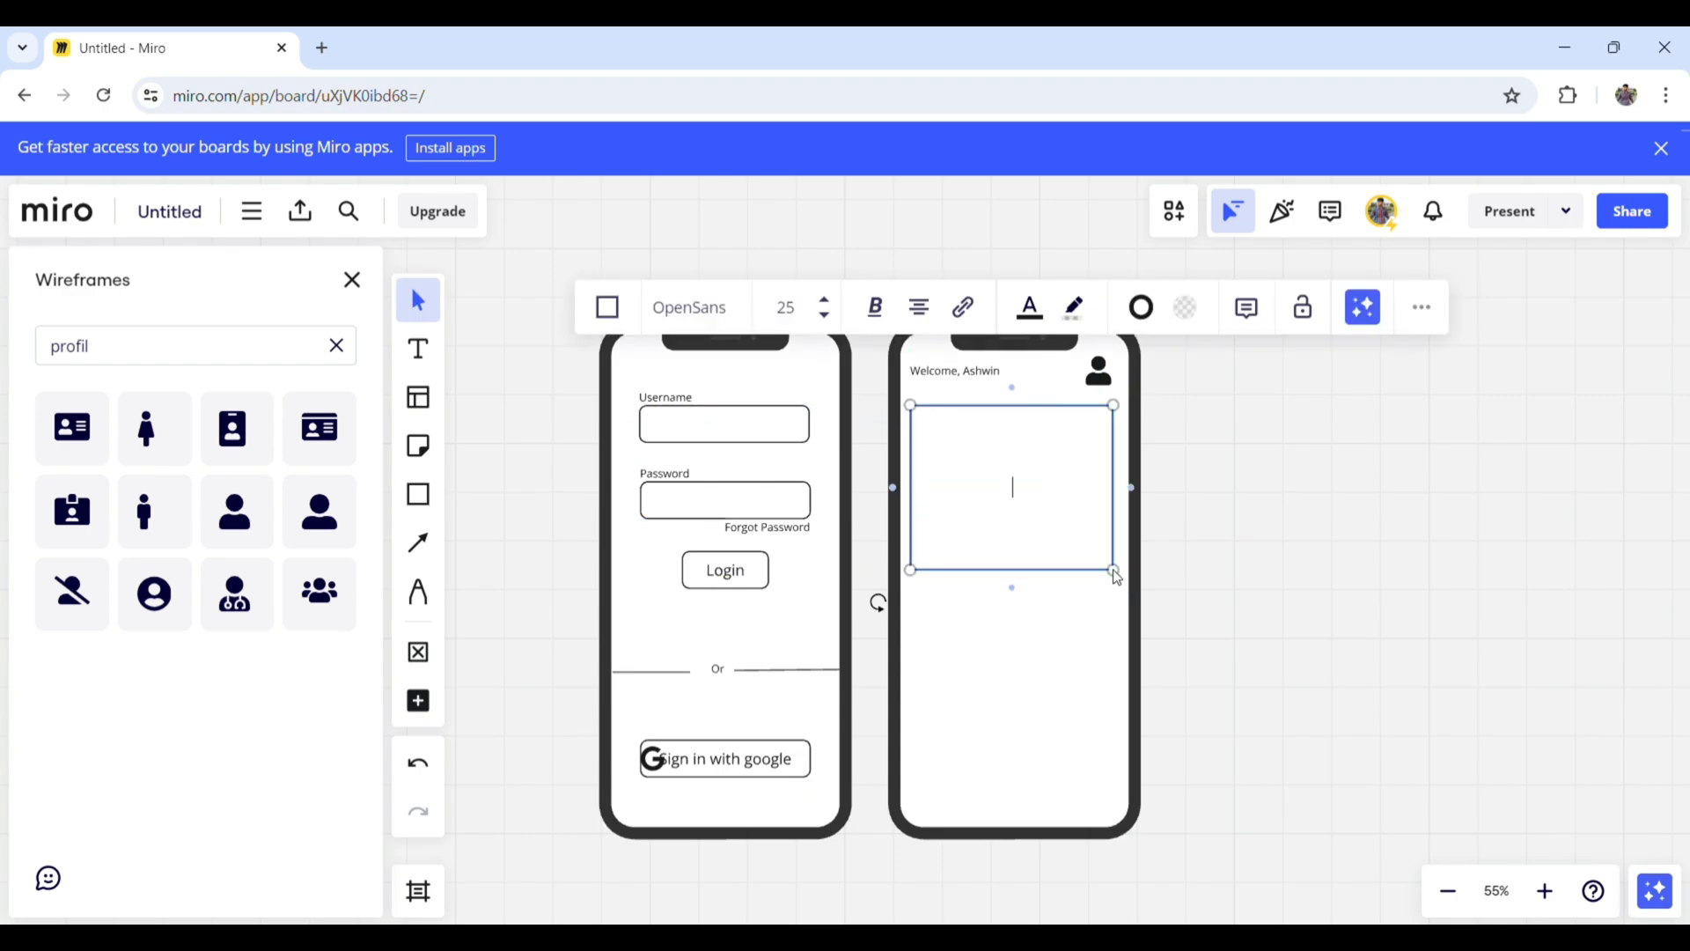
pyautogui.click(419, 491)
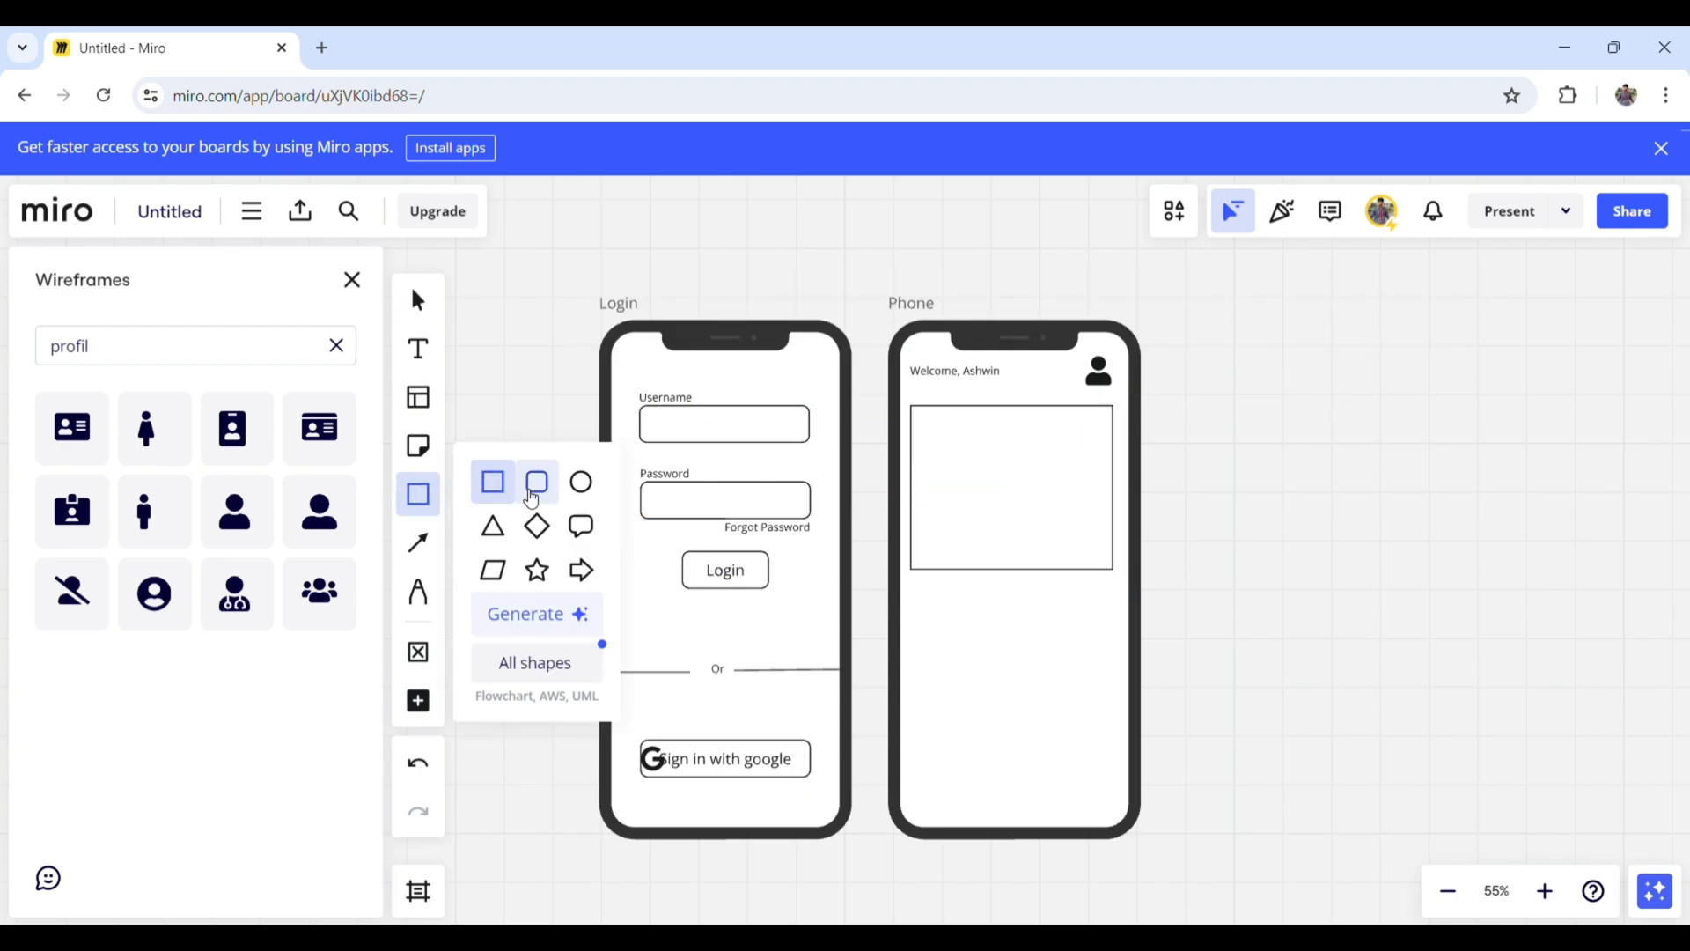
pyautogui.moveTo(939, 436); pyautogui.dragTo(1006, 482)
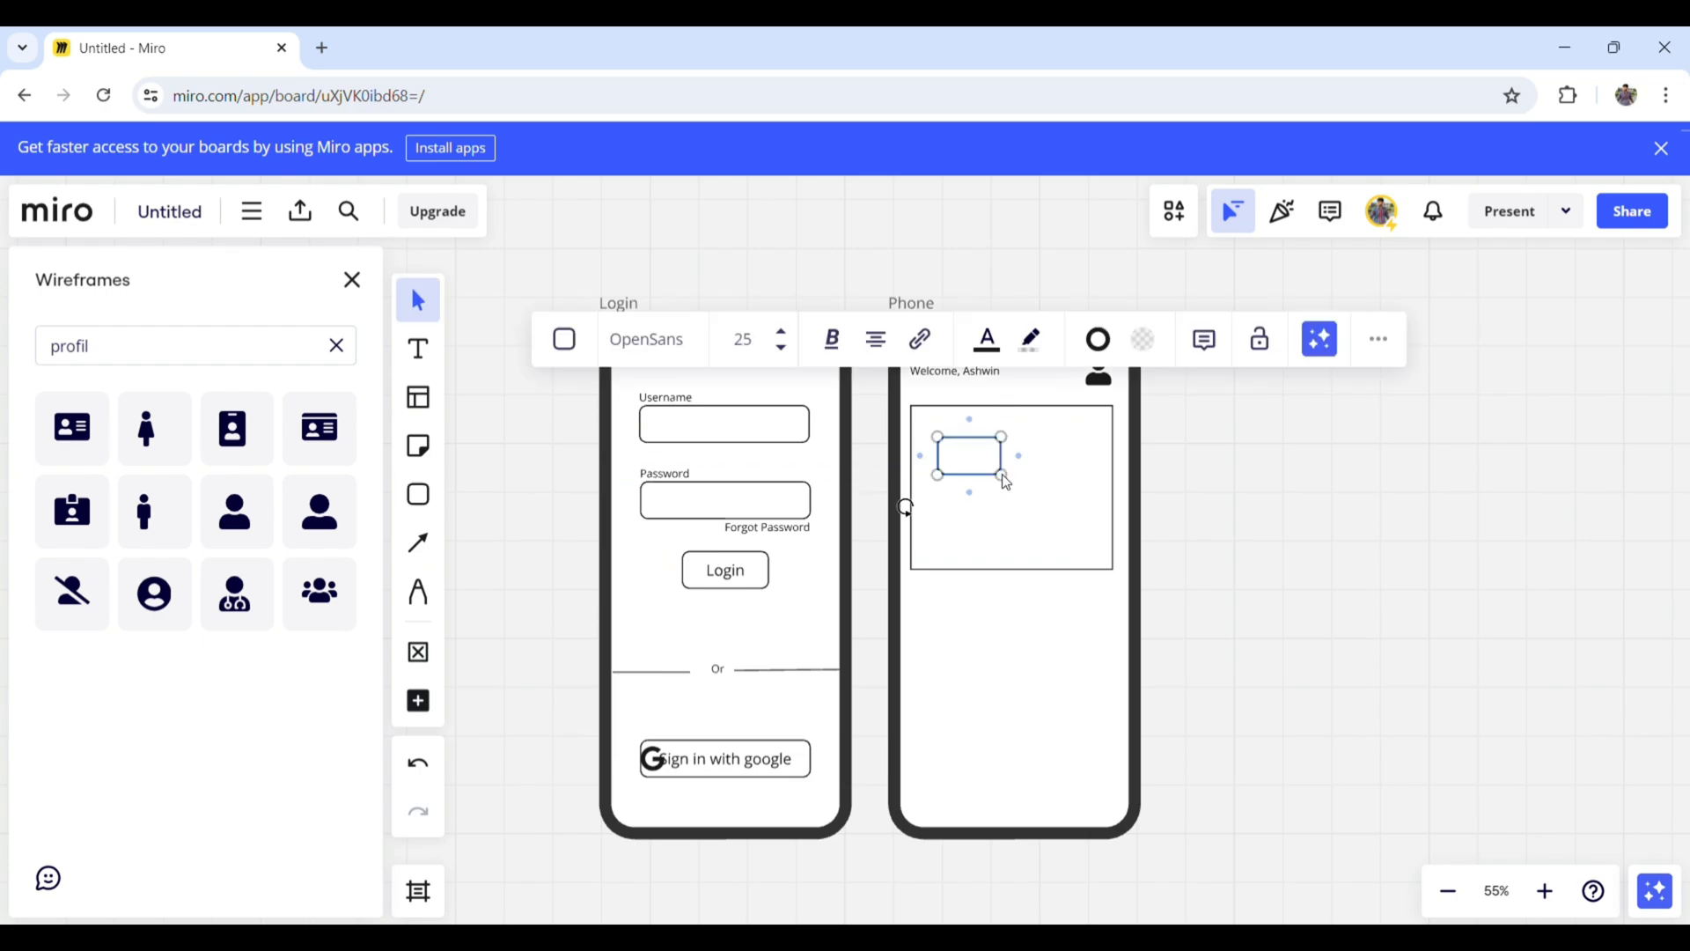
pyautogui.click(987, 479)
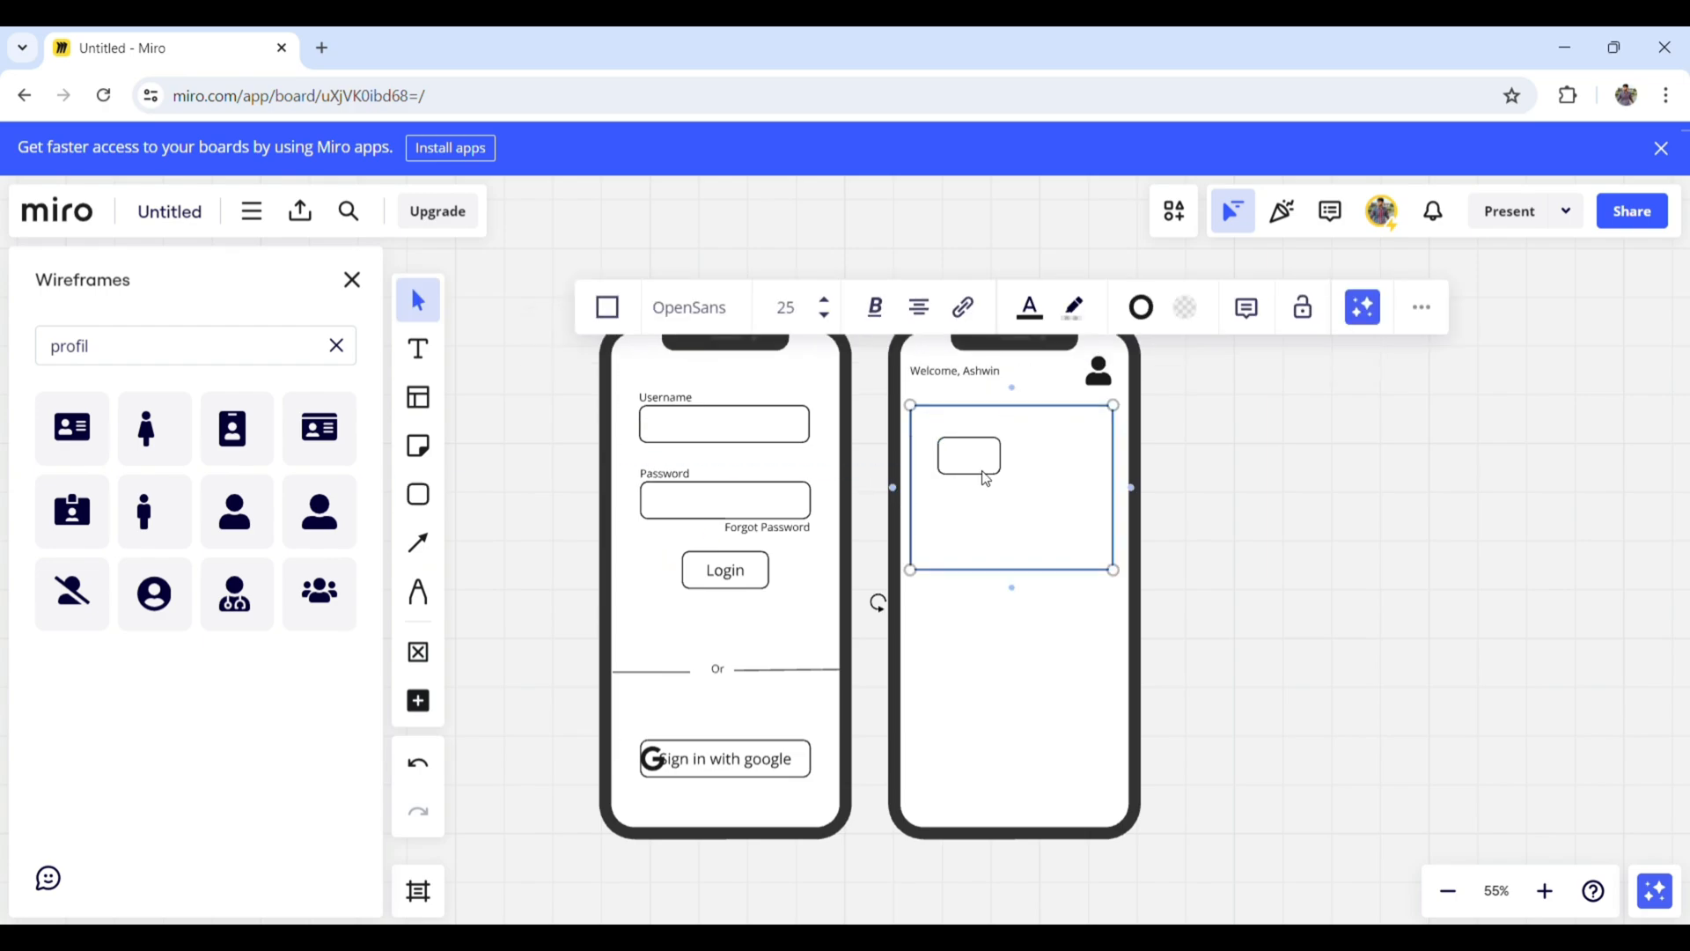
pyautogui.hotkey('ctrl', 'v')
pyautogui.hotkey('ctrl', 'z')
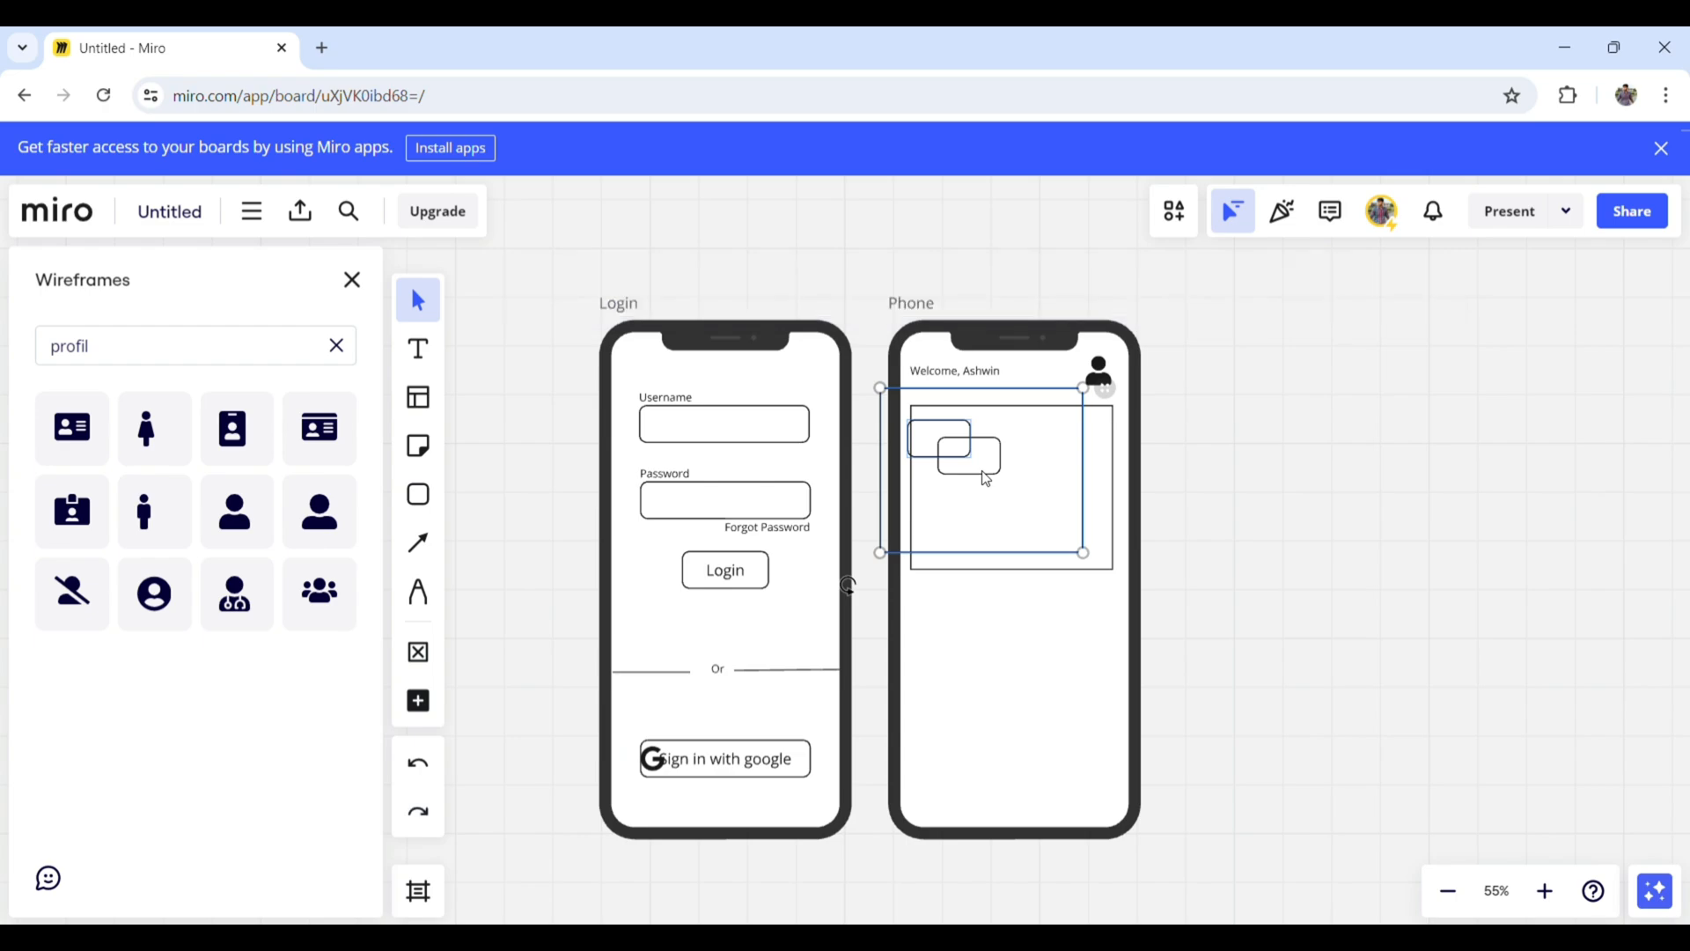
pyautogui.click(1079, 517)
# - Duplicate the small rounded rectangle on the second phone screen and align the copy to its right inside the large box
pyautogui.click(969, 467)
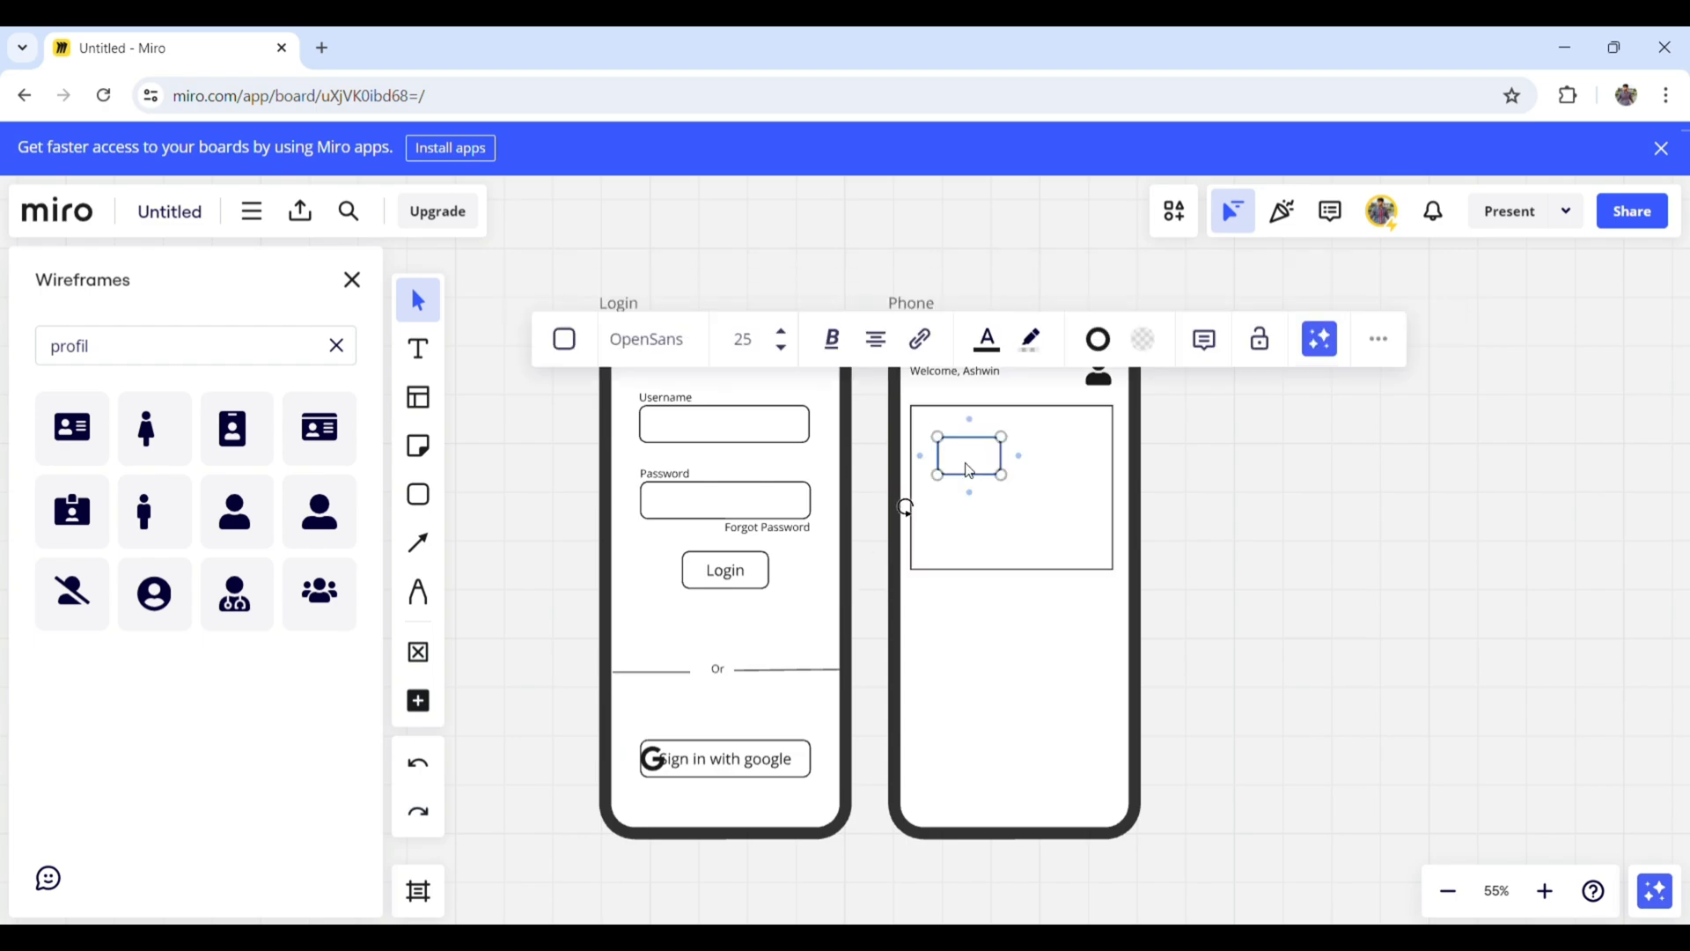
pyautogui.hotkey('ctrl', 'c')
pyautogui.hotkey('ctrl', 'v')
pyautogui.moveTo(966, 464); pyautogui.dragTo(1070, 454)
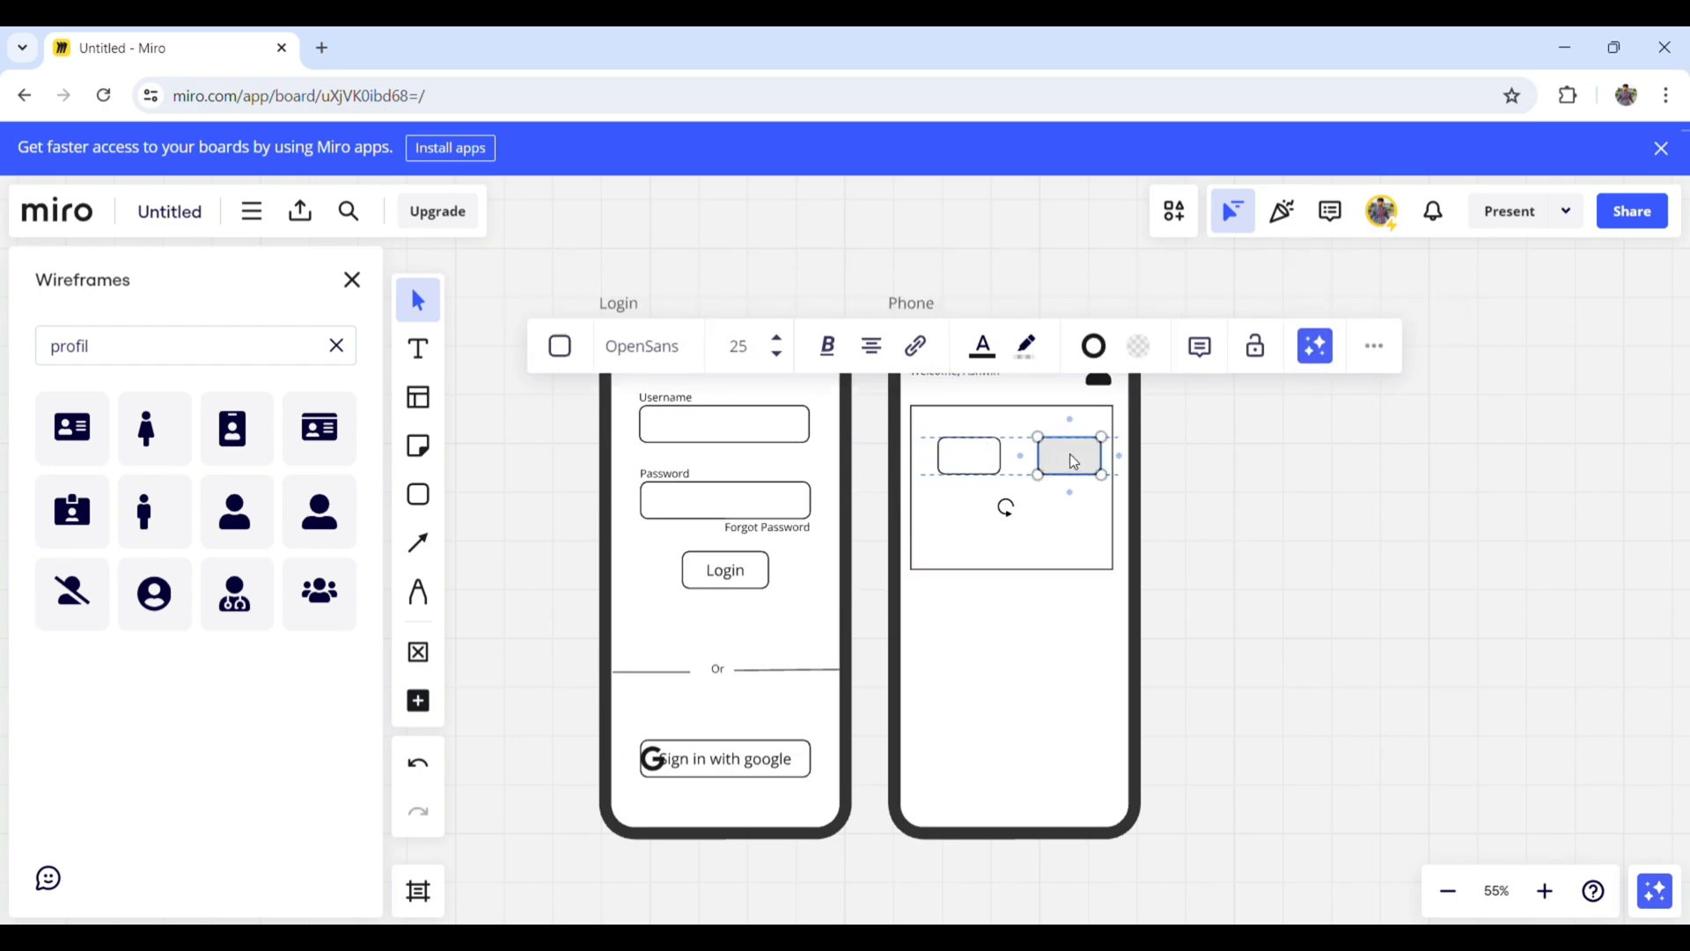
# - Extend the large rectangle on the second phone screen downward to make room below the two small boxes
pyautogui.click(1021, 572)
pyautogui.click(1020, 574)
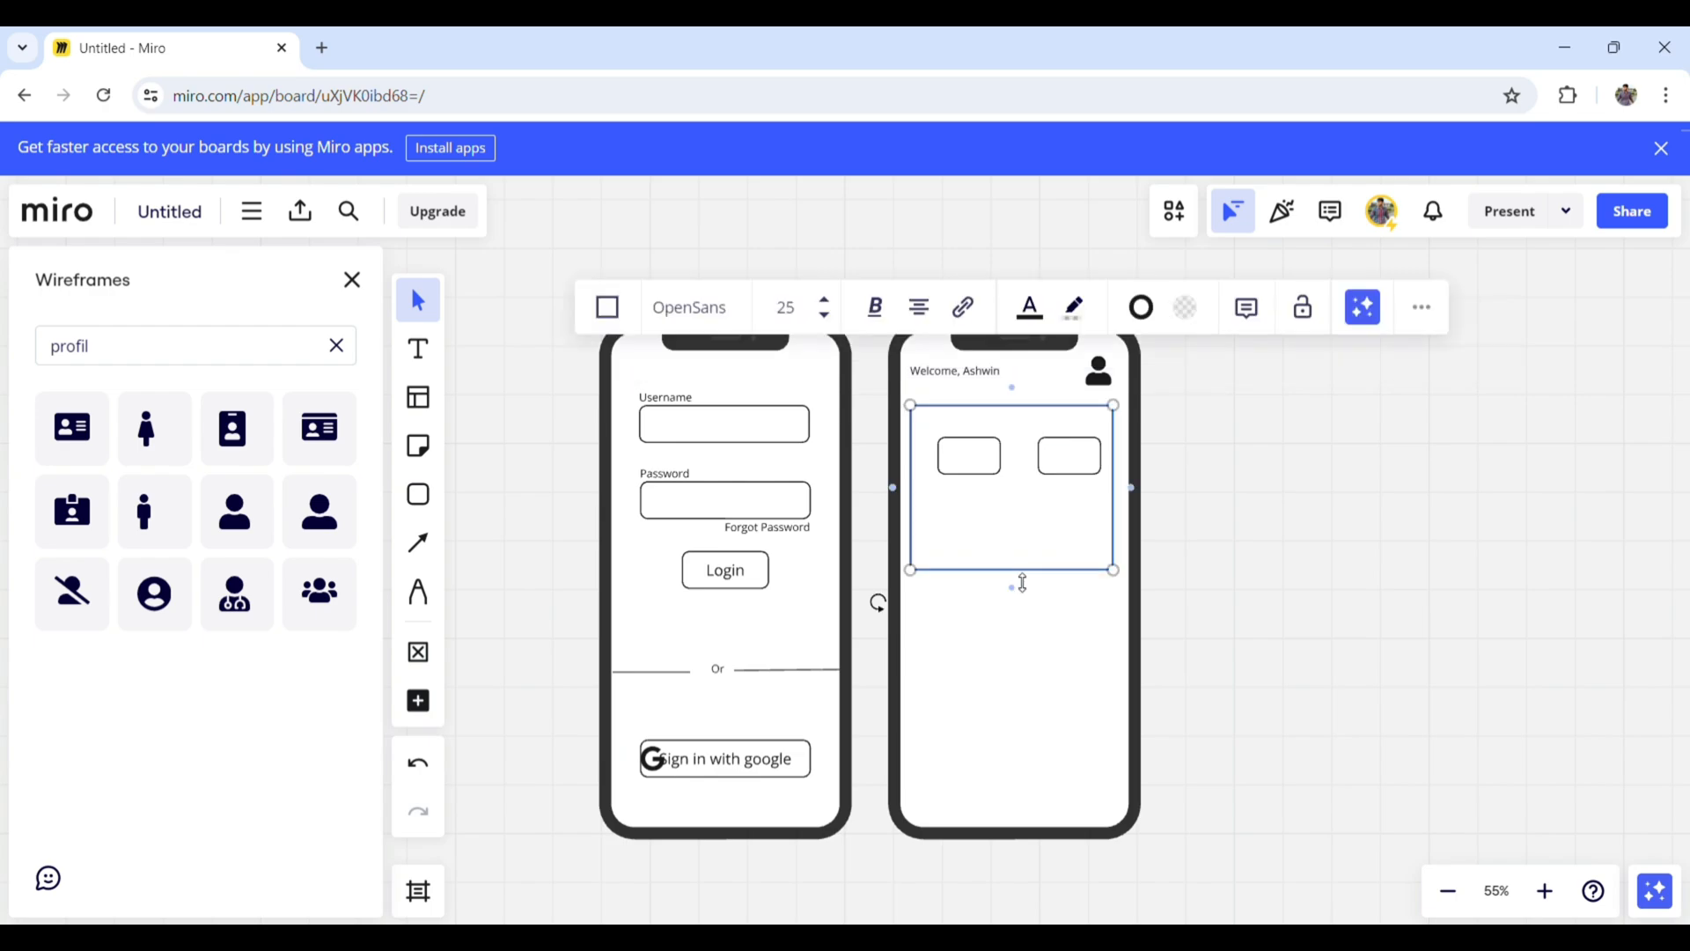
pyautogui.moveTo(1018, 585); pyautogui.dragTo(1027, 622)
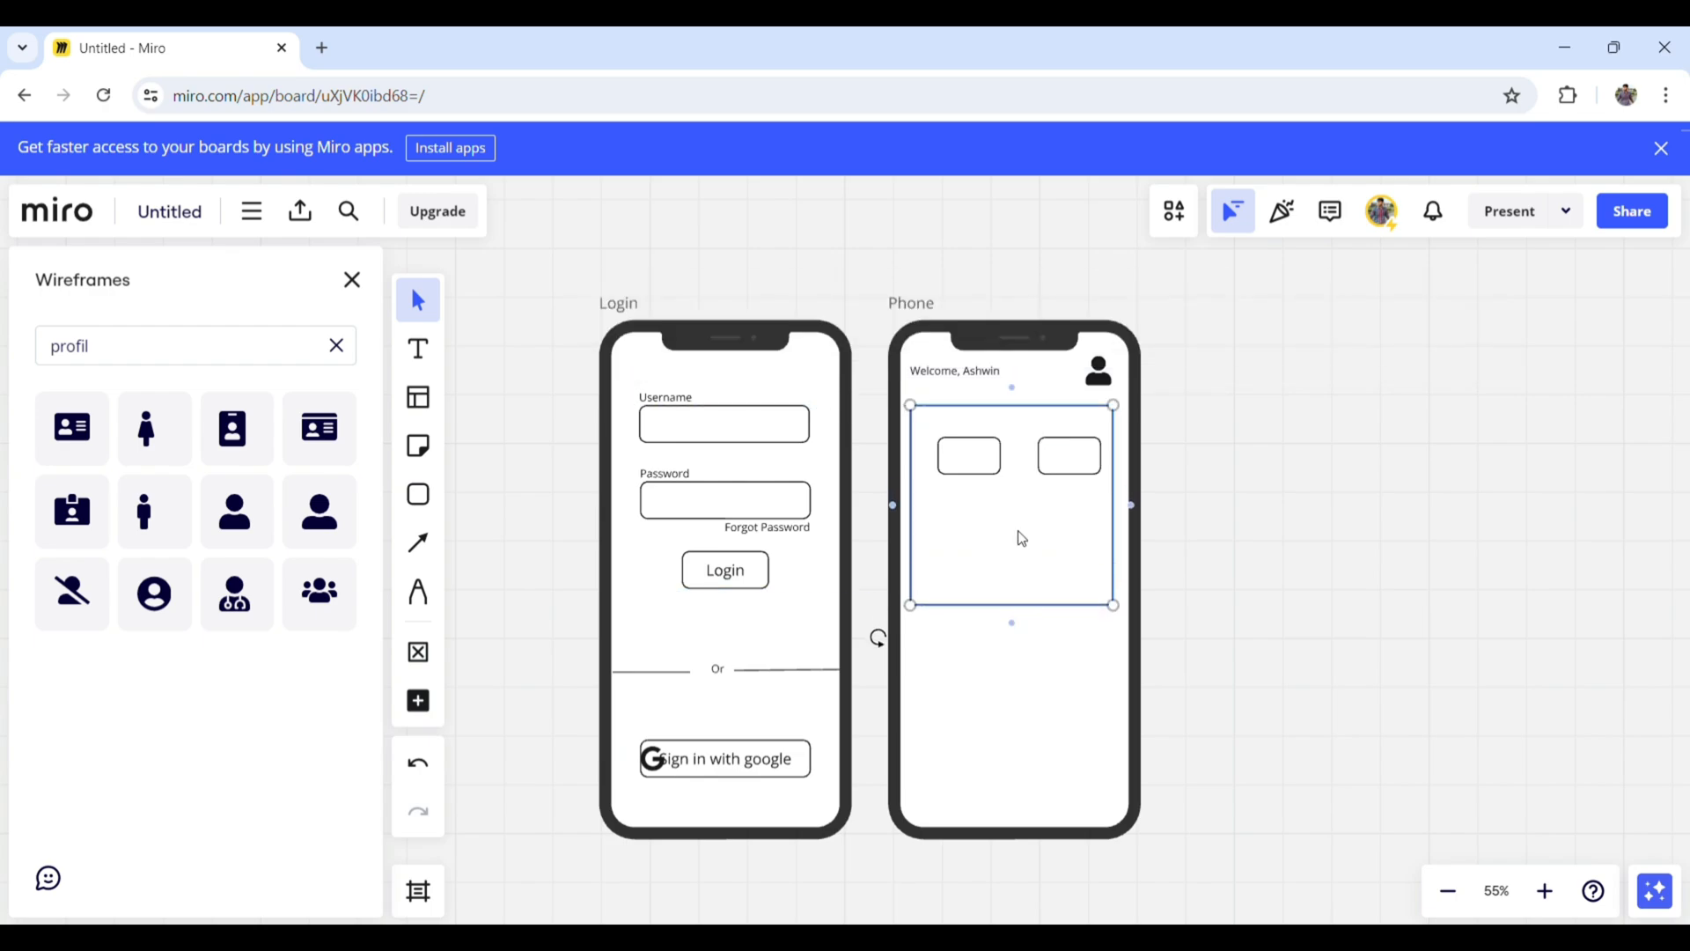
pyautogui.doubleClick(1026, 529)
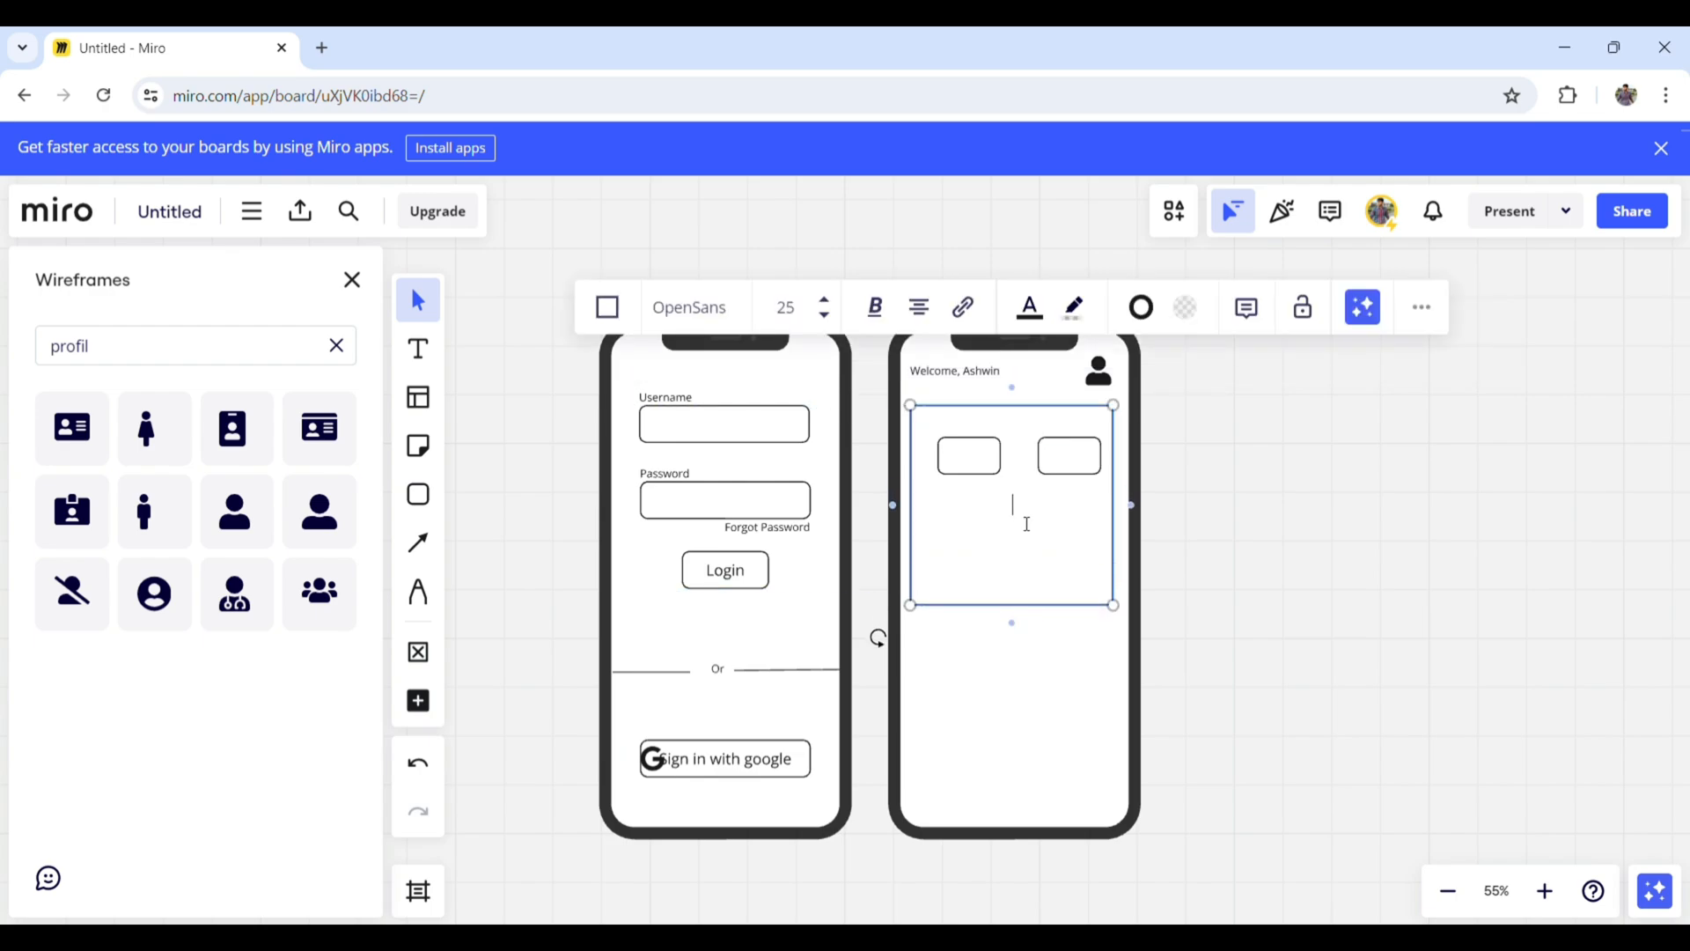
# - Draw a wide, thin rounded rectangle below the two small boxes and place a copy of it directly underneath
pyautogui.click(440, 500)
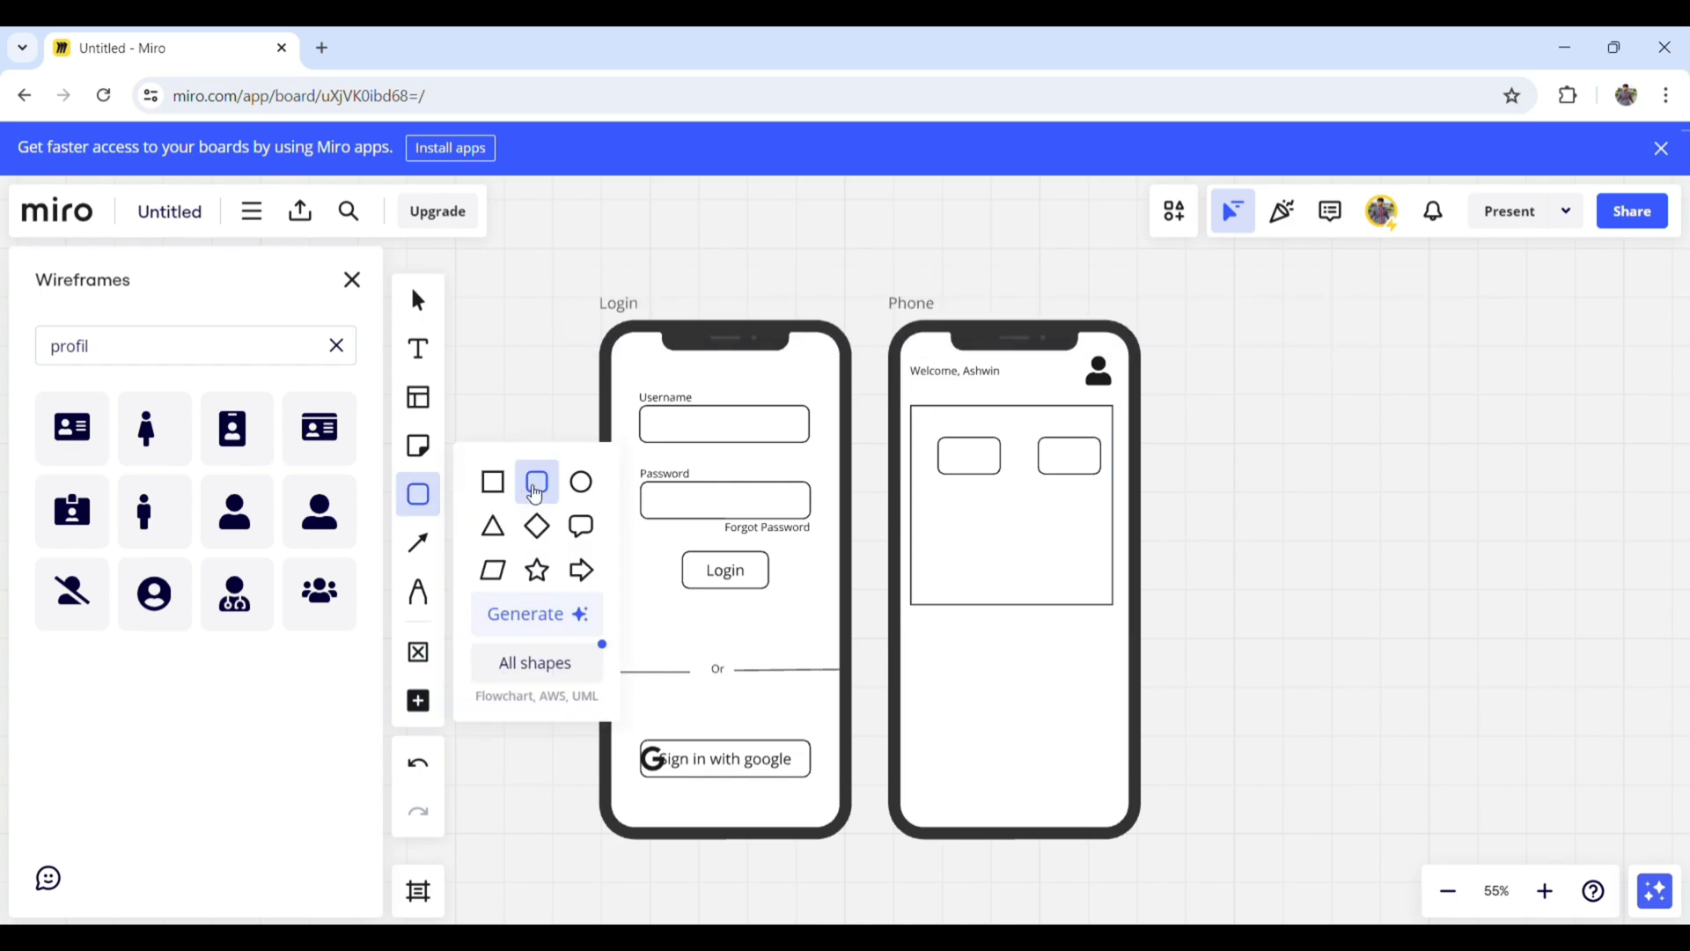
pyautogui.click(537, 482)
pyautogui.moveTo(944, 507); pyautogui.dragTo(1092, 539)
pyautogui.click(1022, 526)
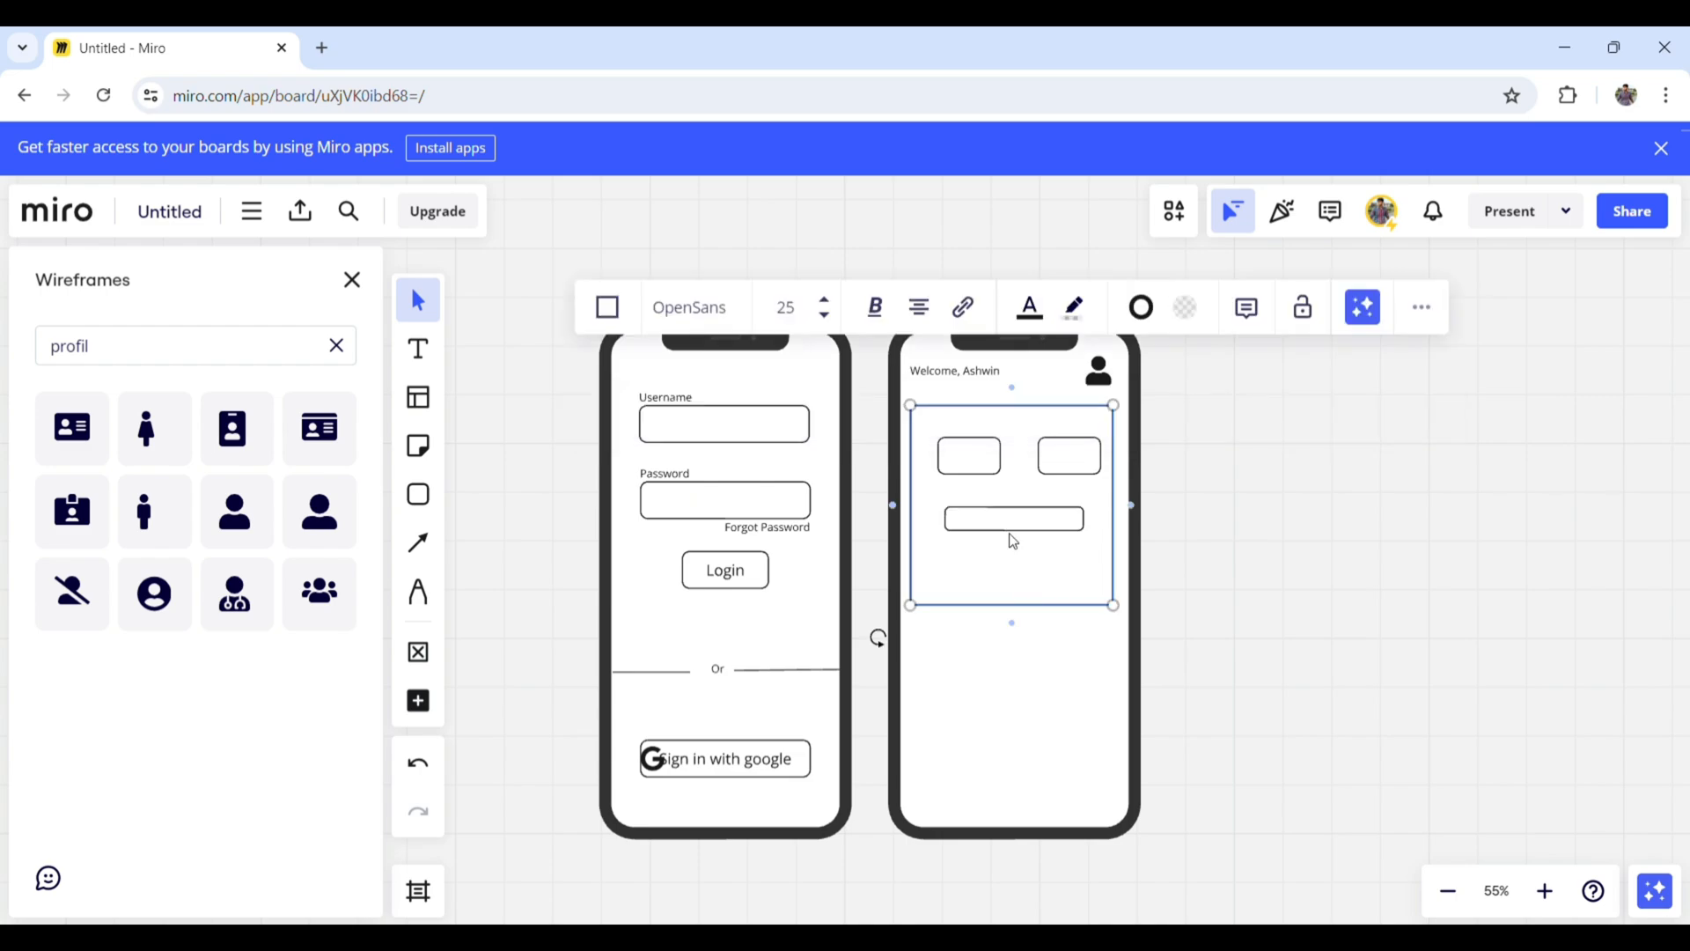
pyautogui.click(1021, 527)
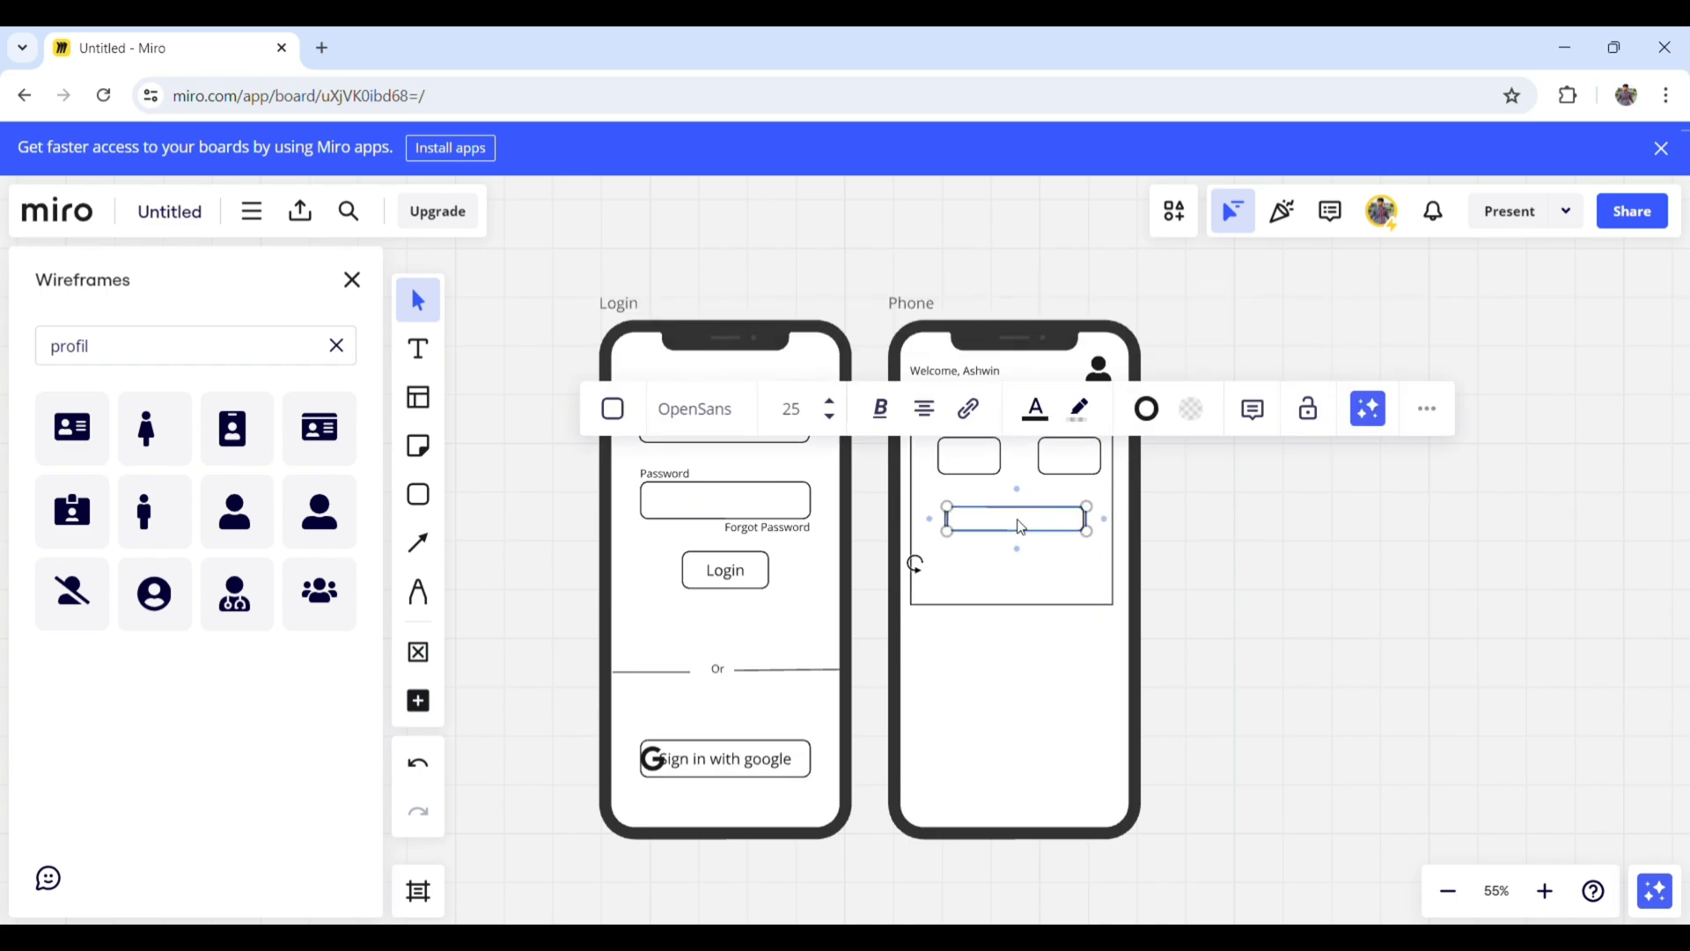
pyautogui.moveTo(1021, 526); pyautogui.dragTo(1019, 573)
pyautogui.click(1236, 563)
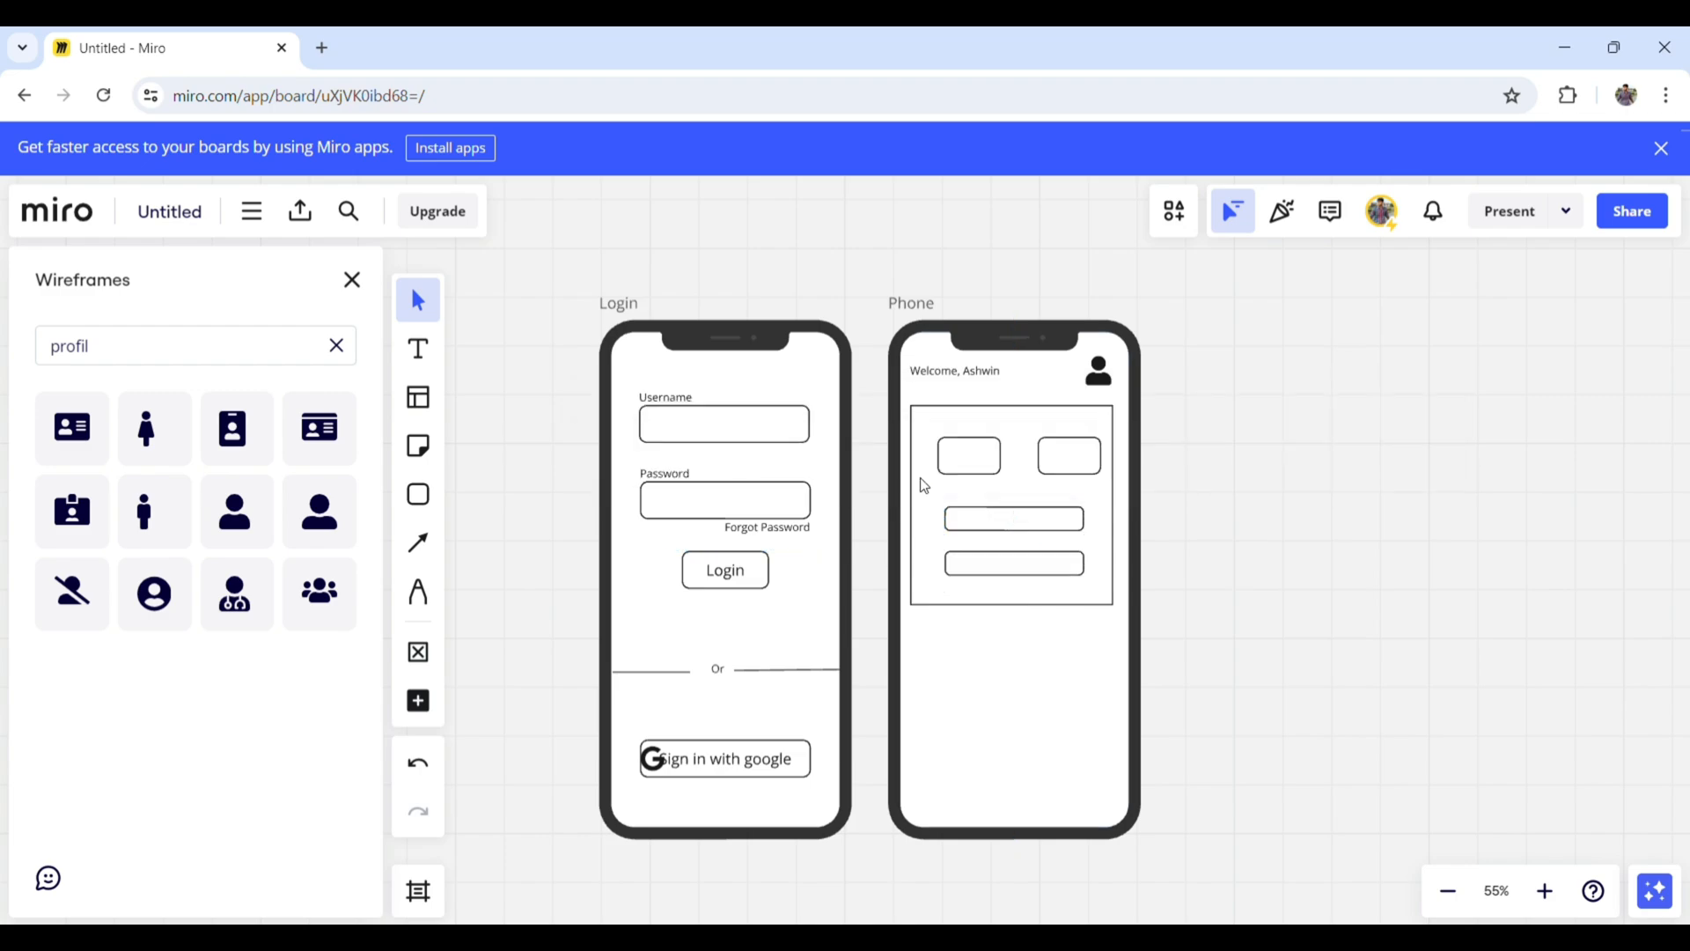
# - Label the two small boxes on the second phone screen "Car" and "Bike", from left to right
pyautogui.doubleClick(971, 475)
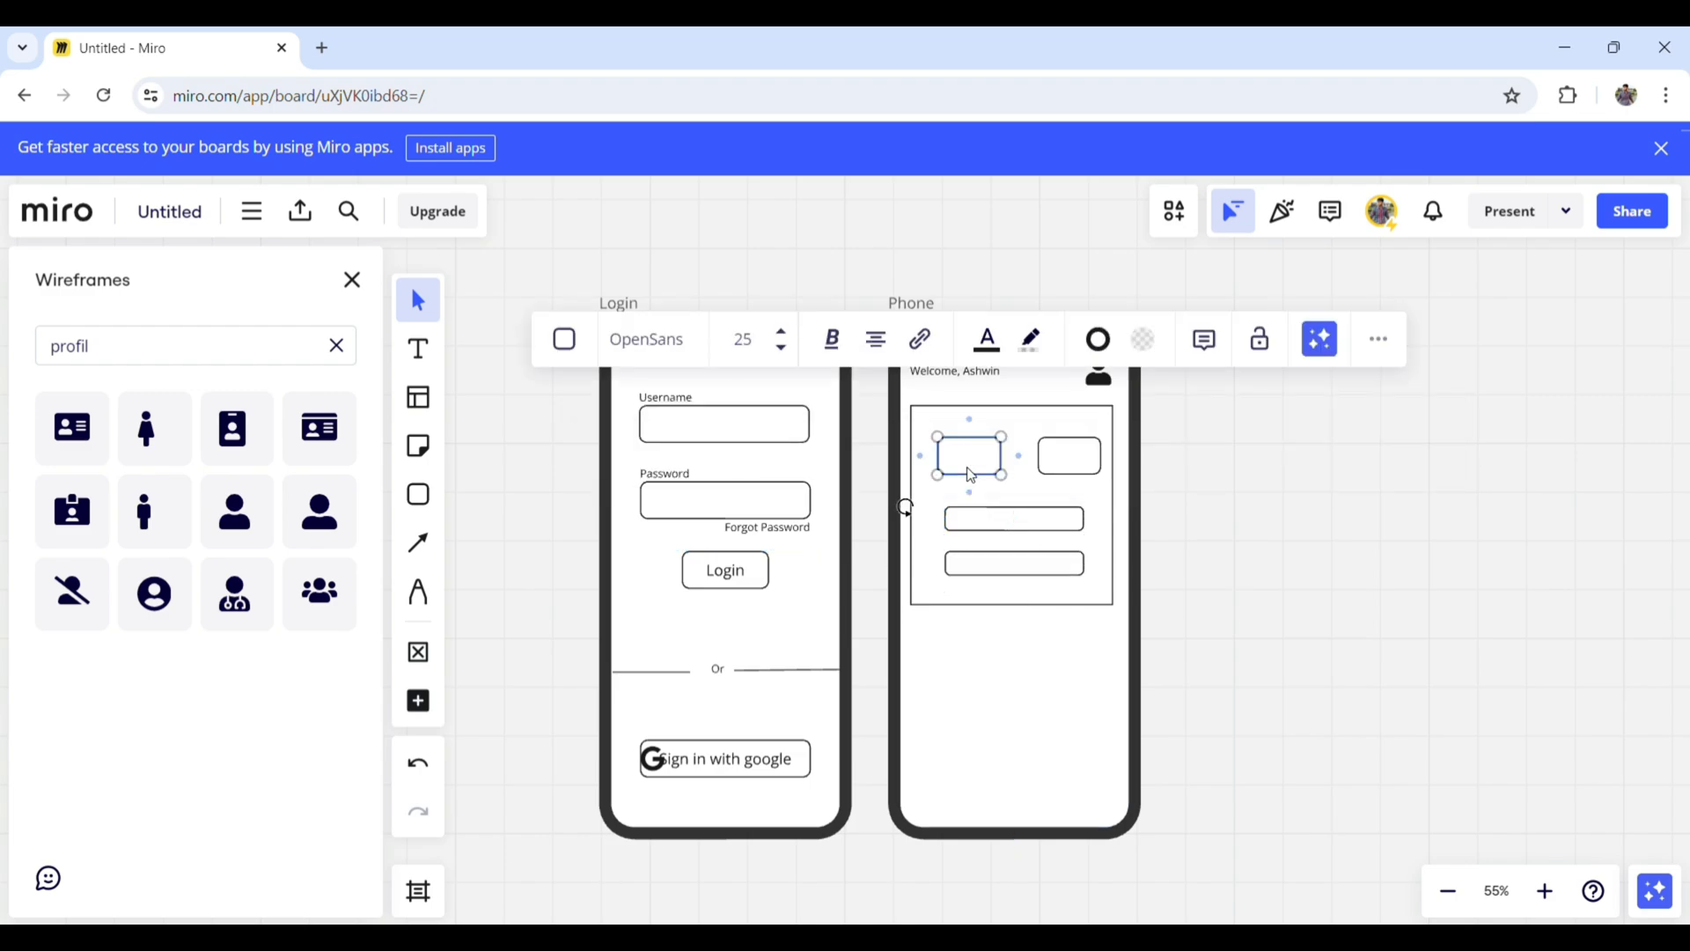
pyautogui.write('Car')
pyautogui.doubleClick(1079, 465)
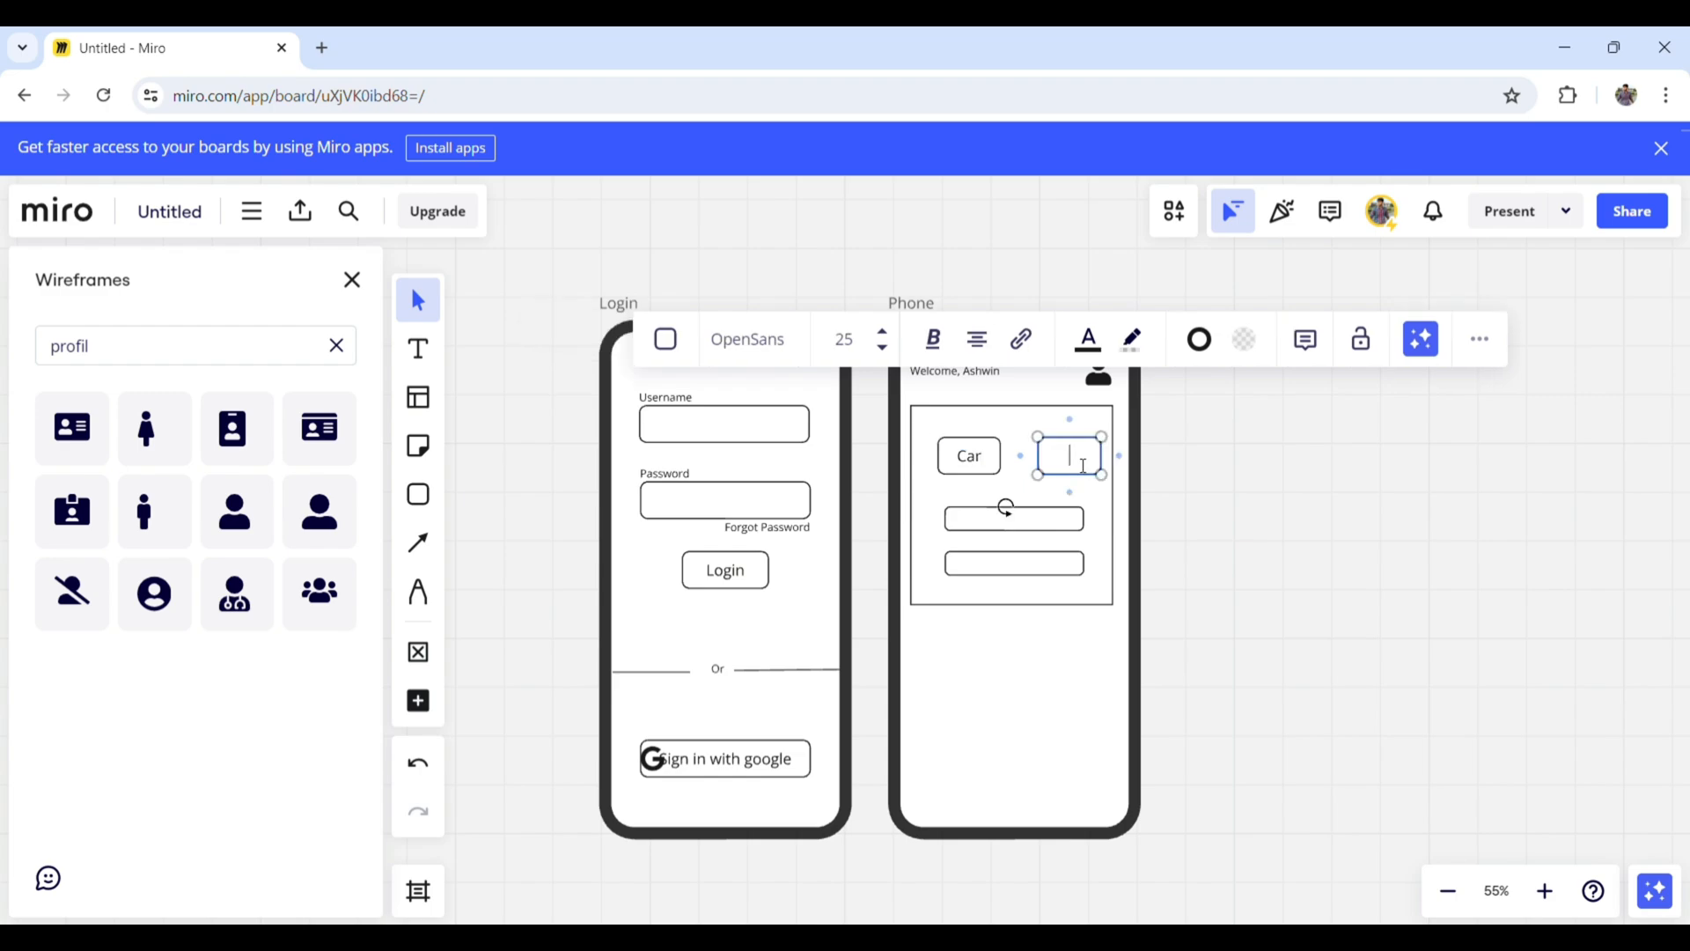
pyautogui.write('Bike')
pyautogui.click(1202, 555)
# - Label the upper wide box "Enter Car Number" and the lower wide box "Get Quote"
pyautogui.doubleClick(1041, 531)
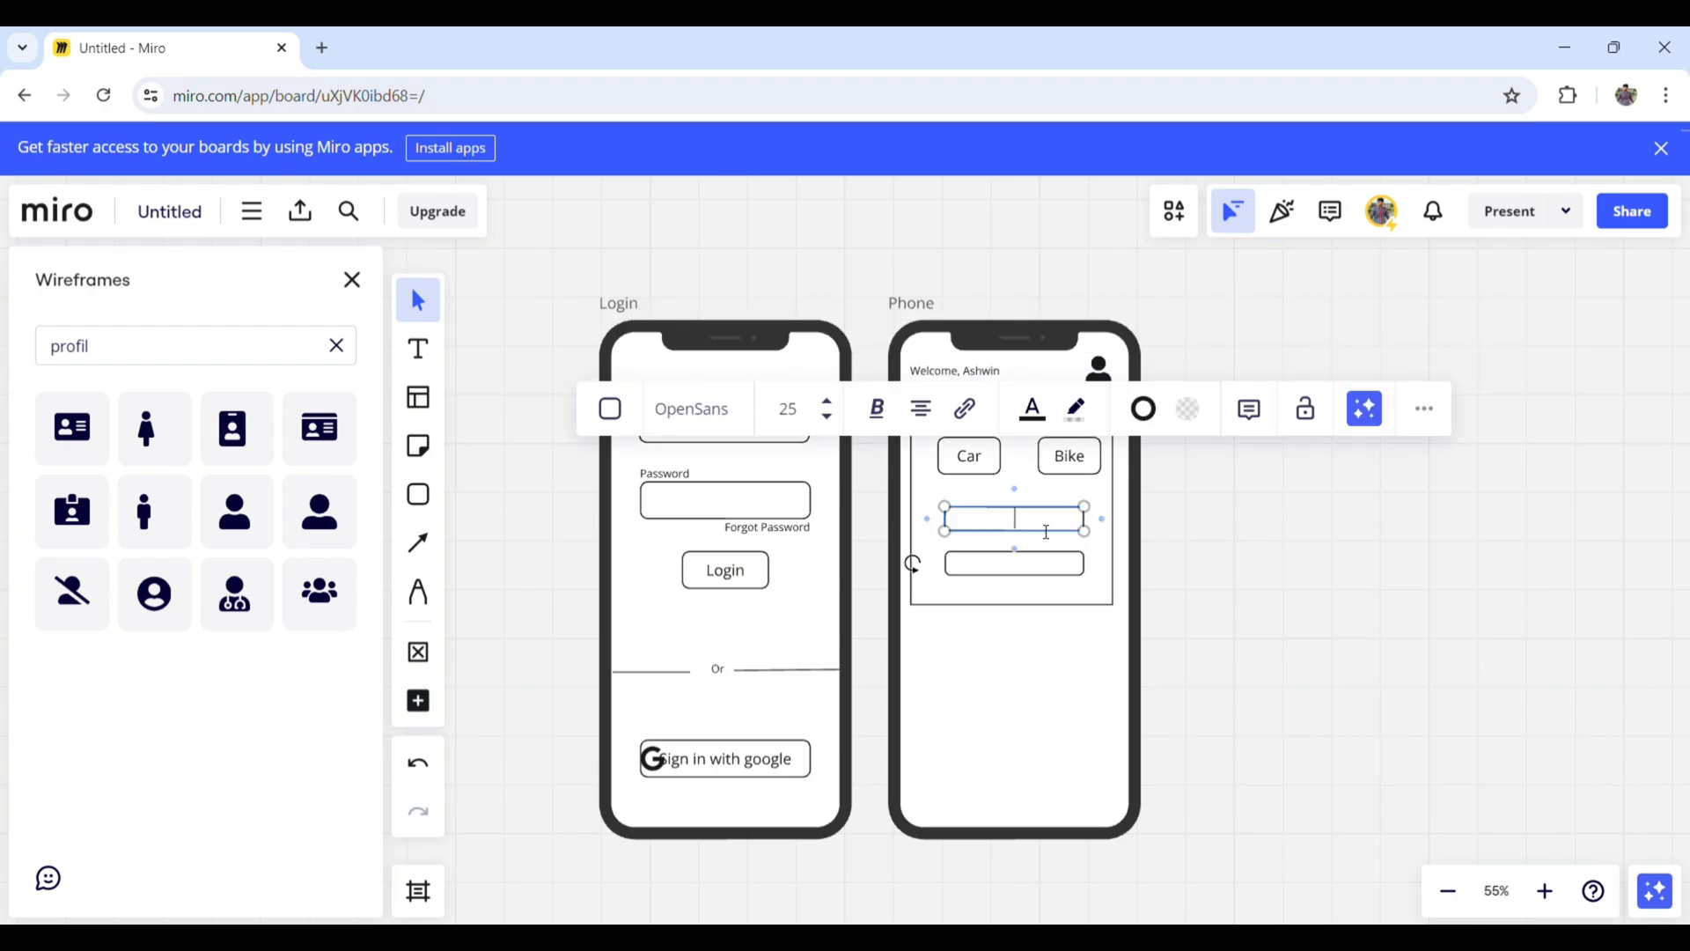
pyautogui.write('Enter Car Number')
pyautogui.click(1202, 560)
pyautogui.click(1039, 569)
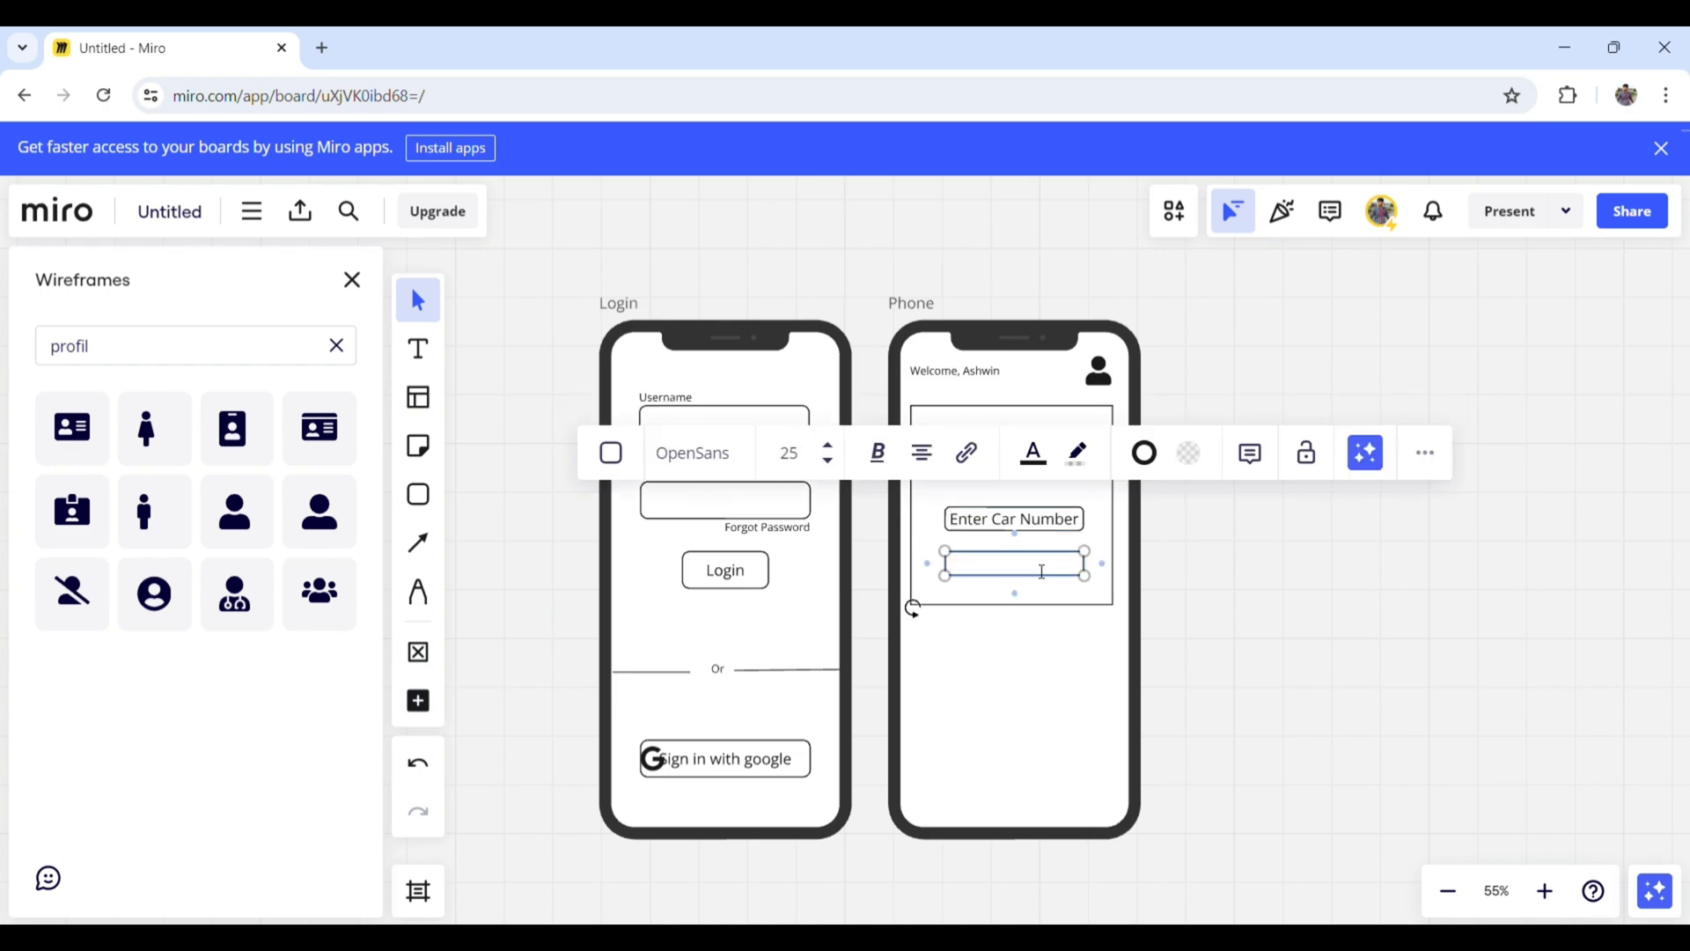
pyautogui.click(1041, 571)
pyautogui.write('Get Quote')
pyautogui.click(1213, 585)
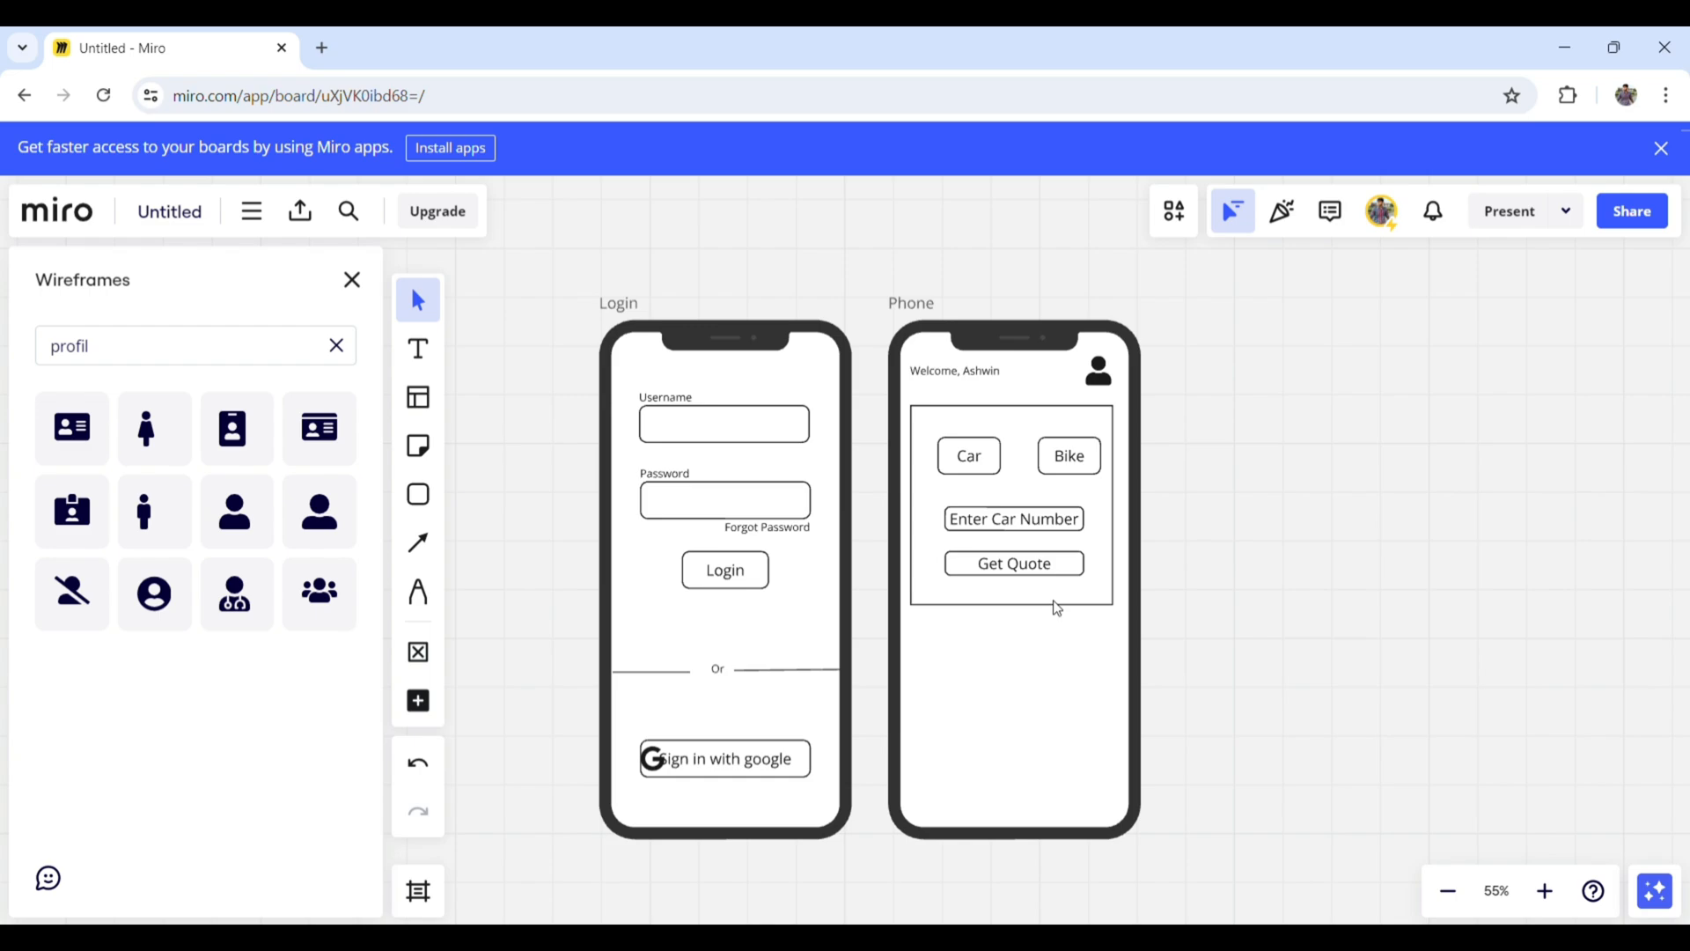
# - Draw a small rounded rectangle below the large box, on the left side of the second phone screen
pyautogui.click(419, 500)
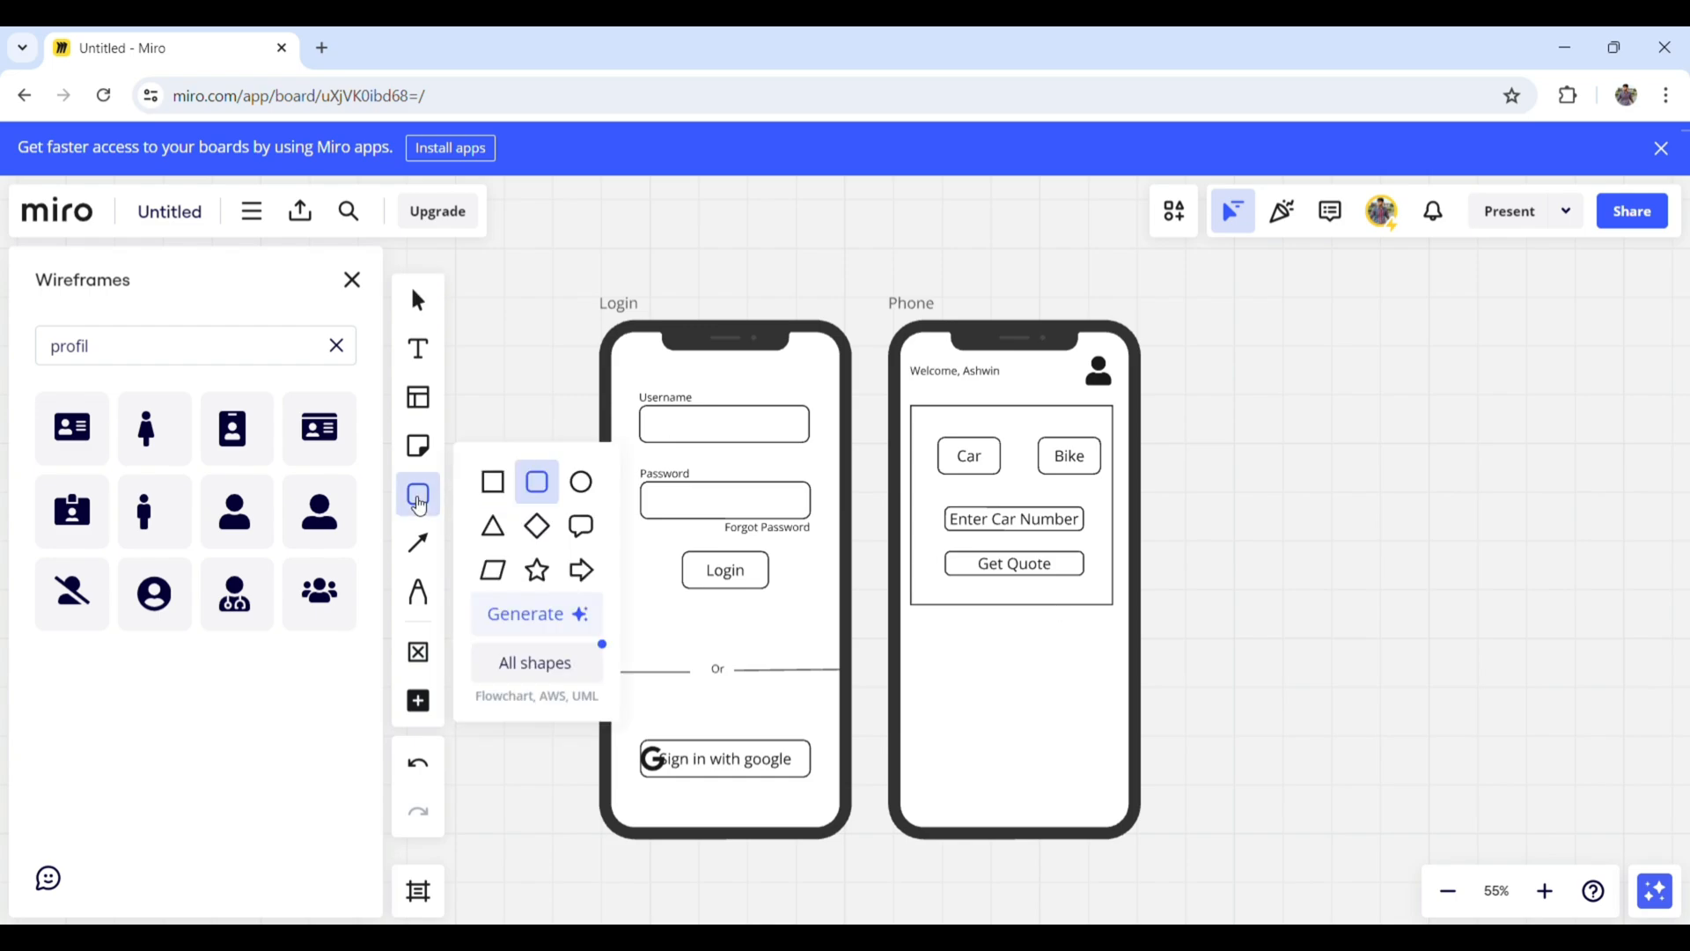
pyautogui.click(537, 481)
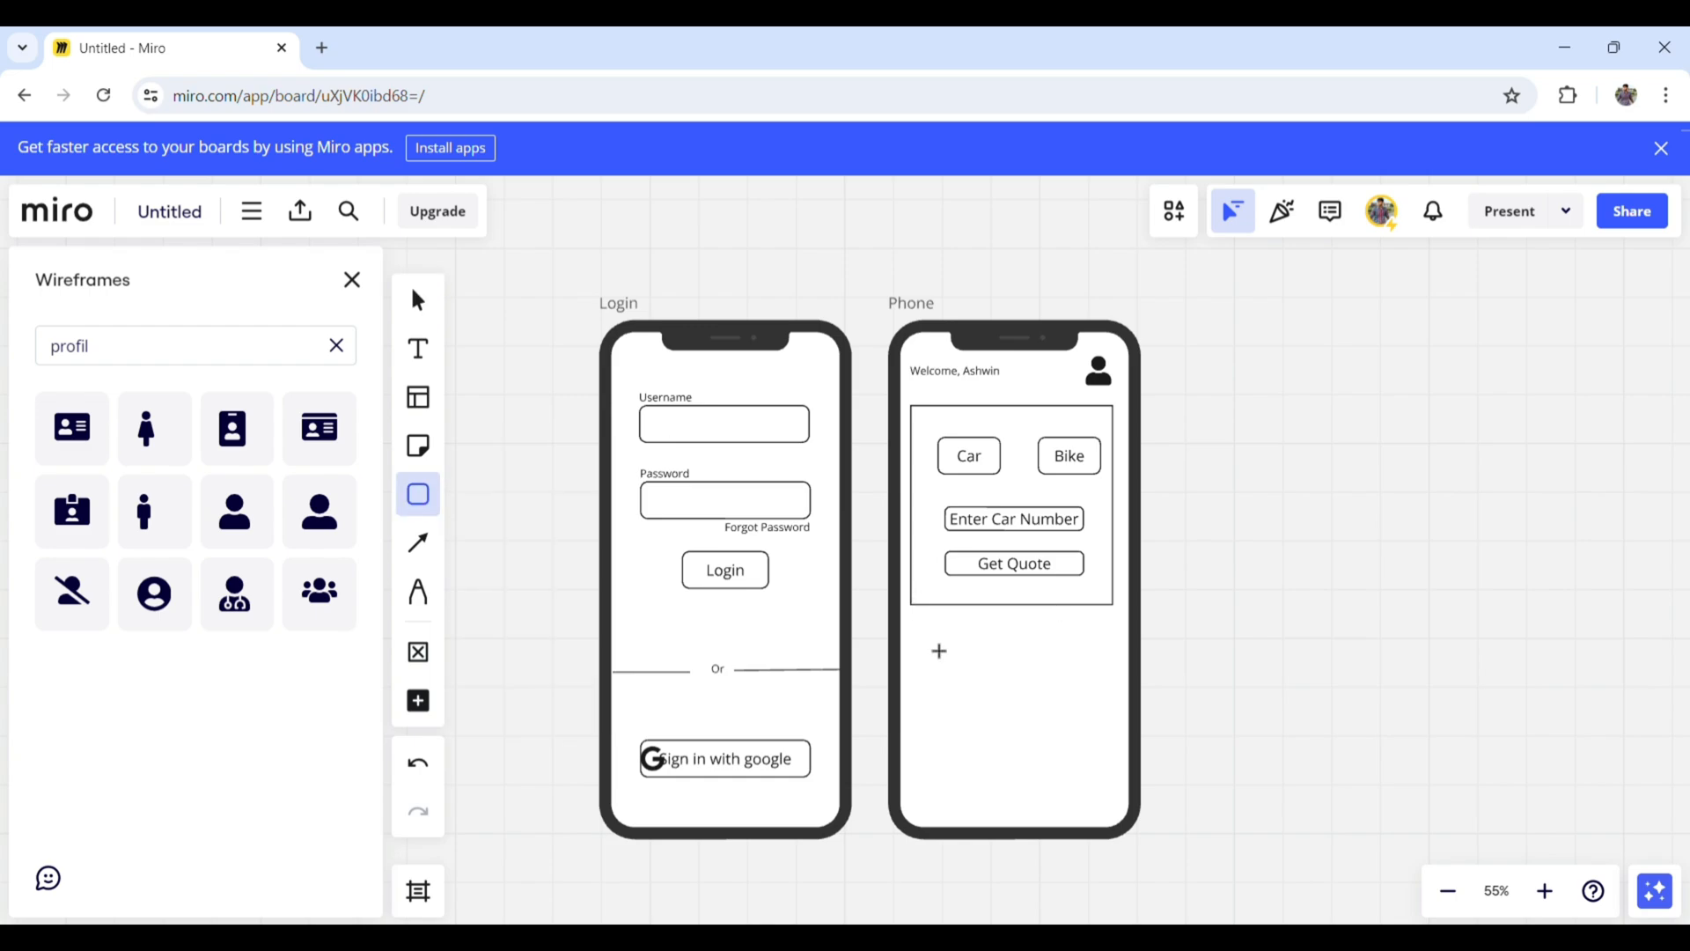
pyautogui.moveTo(939, 650); pyautogui.dragTo(1000, 689)
pyautogui.click(1266, 672)
# - Duplicate the small rounded rectangle below the large box twice, placing one copy to its right and one beneath it
pyautogui.click(985, 675)
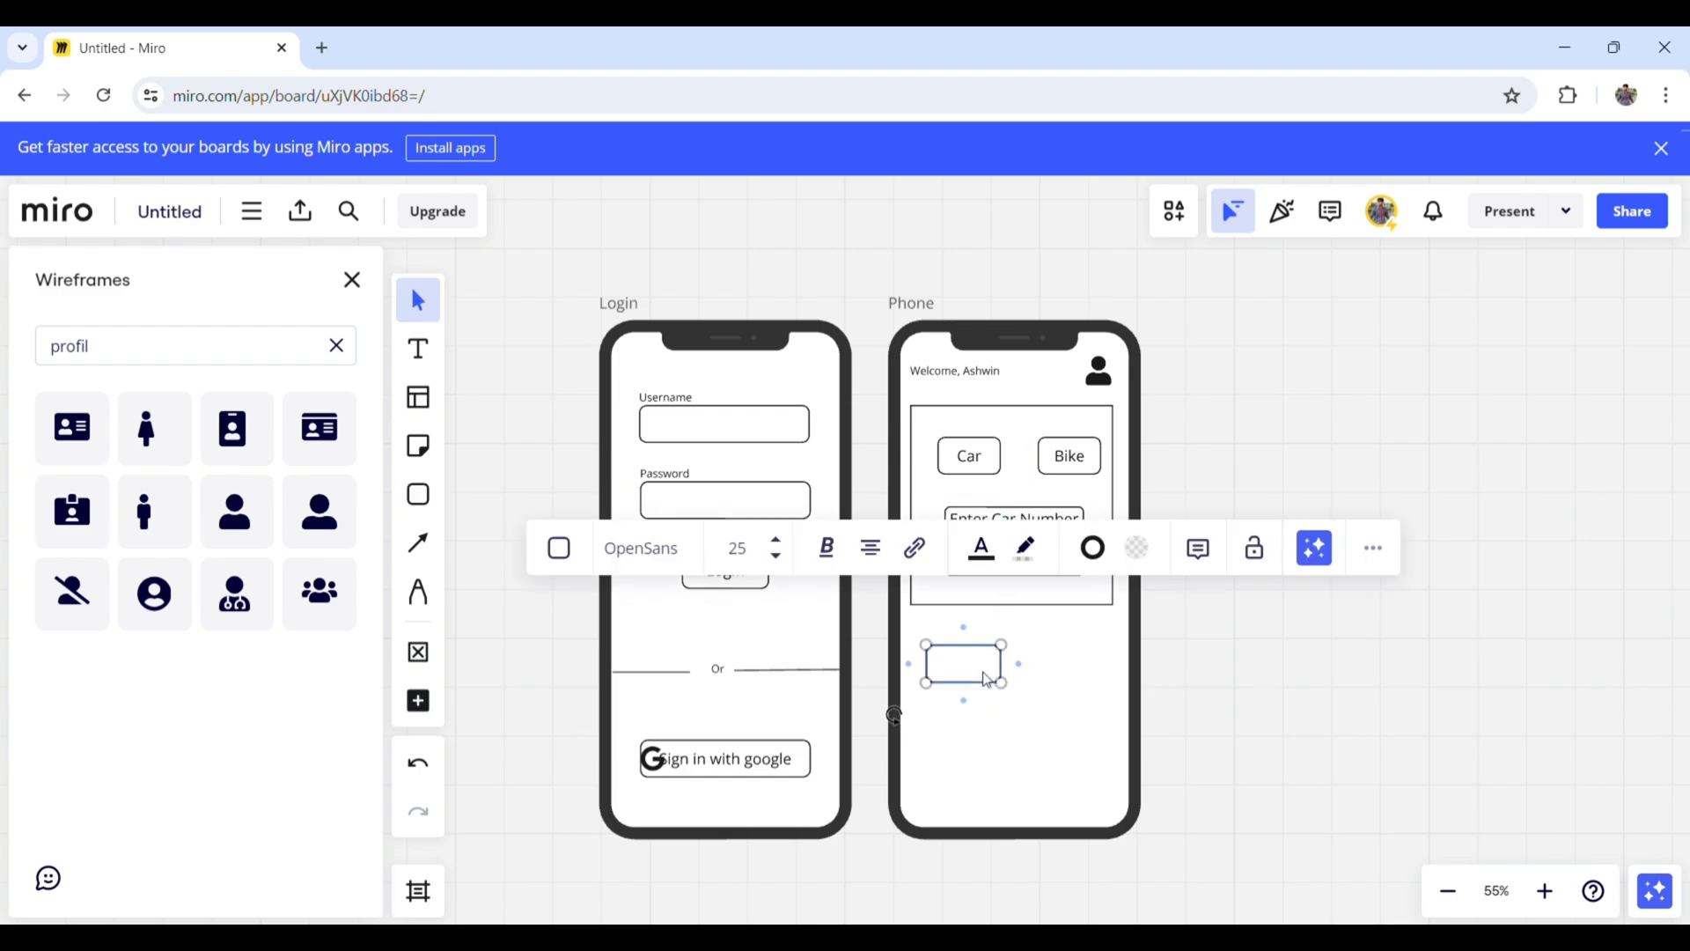
pyautogui.hotkey('ctrl', 'c')
pyautogui.hotkey('ctrl', 'v')
pyautogui.moveTo(984, 676); pyautogui.dragTo(1065, 673)
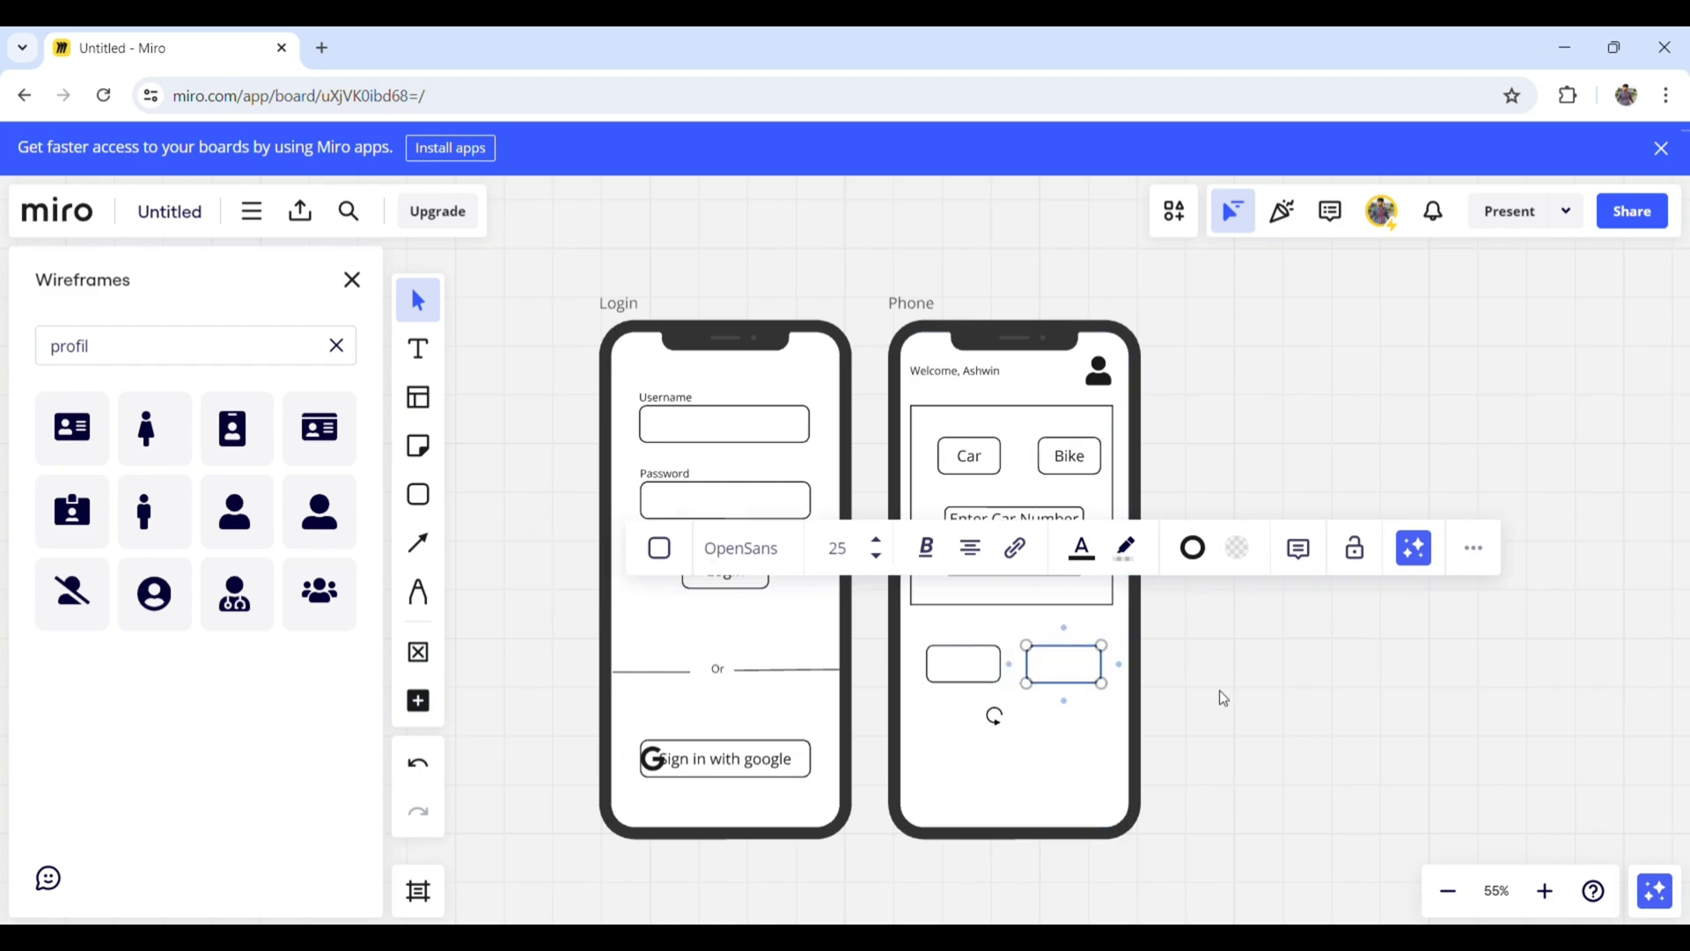
pyautogui.doubleClick(1064, 680)
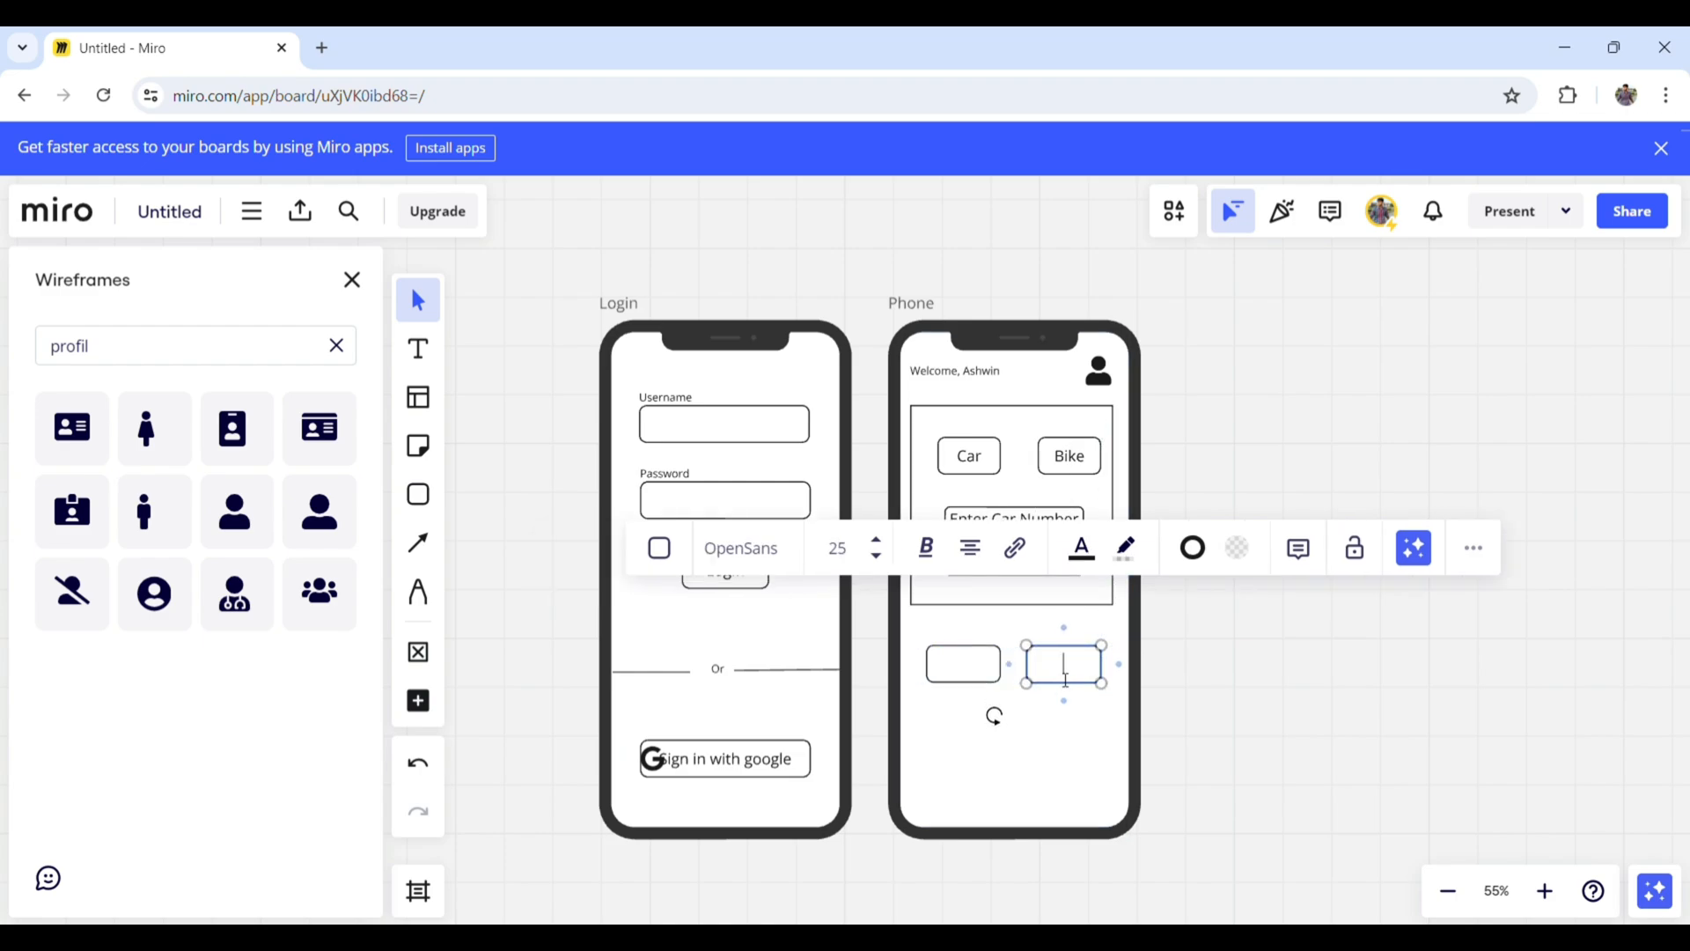
pyautogui.click(1207, 691)
pyautogui.click(1051, 671)
pyautogui.moveTo(1051, 671); pyautogui.dragTo(964, 733)
pyautogui.click(1181, 718)
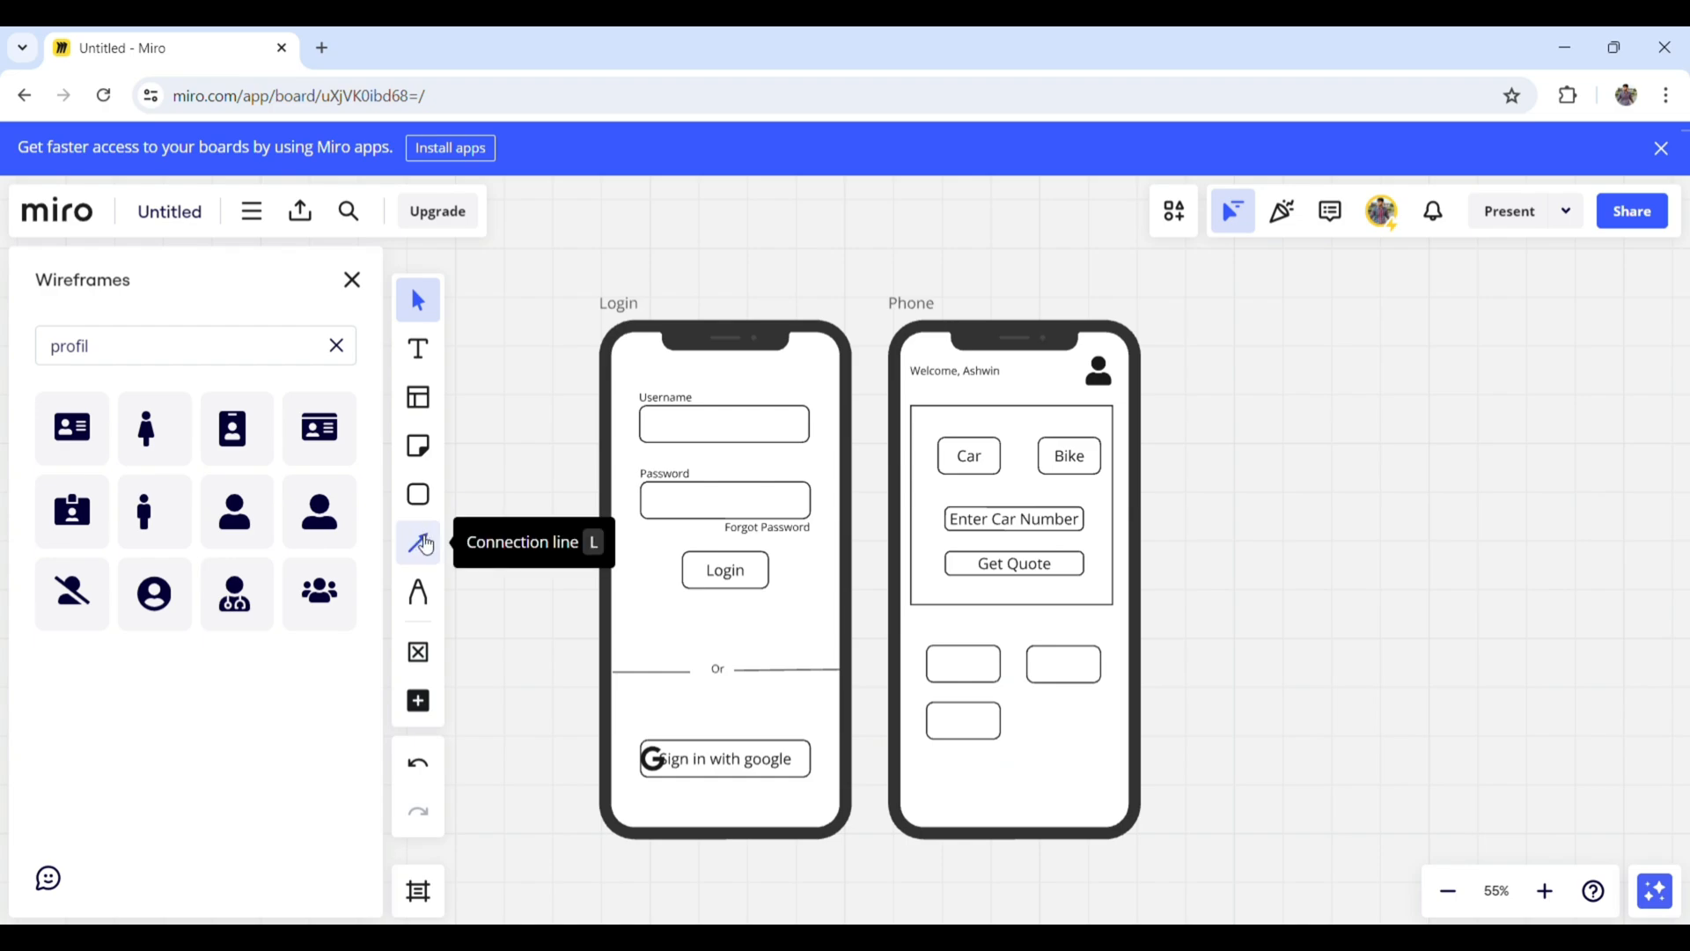
# - Draw a straight horizontal line across the second phone screen near its lower edge to separate a navigation bar
pyautogui.click(424, 545)
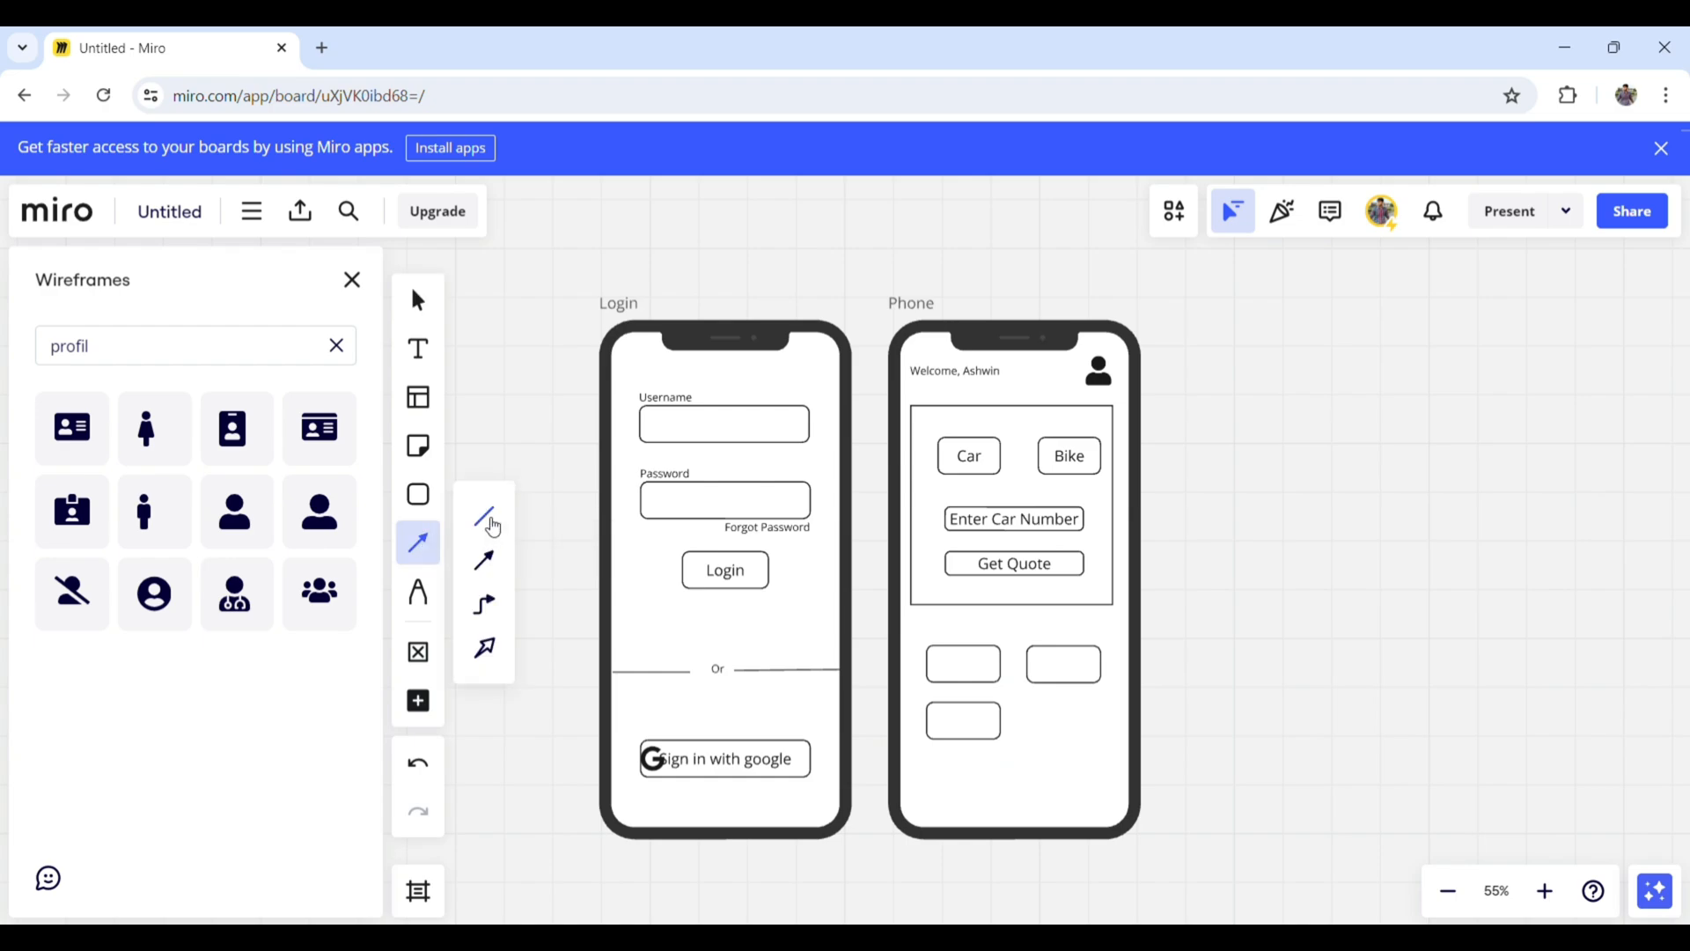
pyautogui.moveTo(903, 782); pyautogui.dragTo(1130, 784)
pyautogui.click(1133, 791)
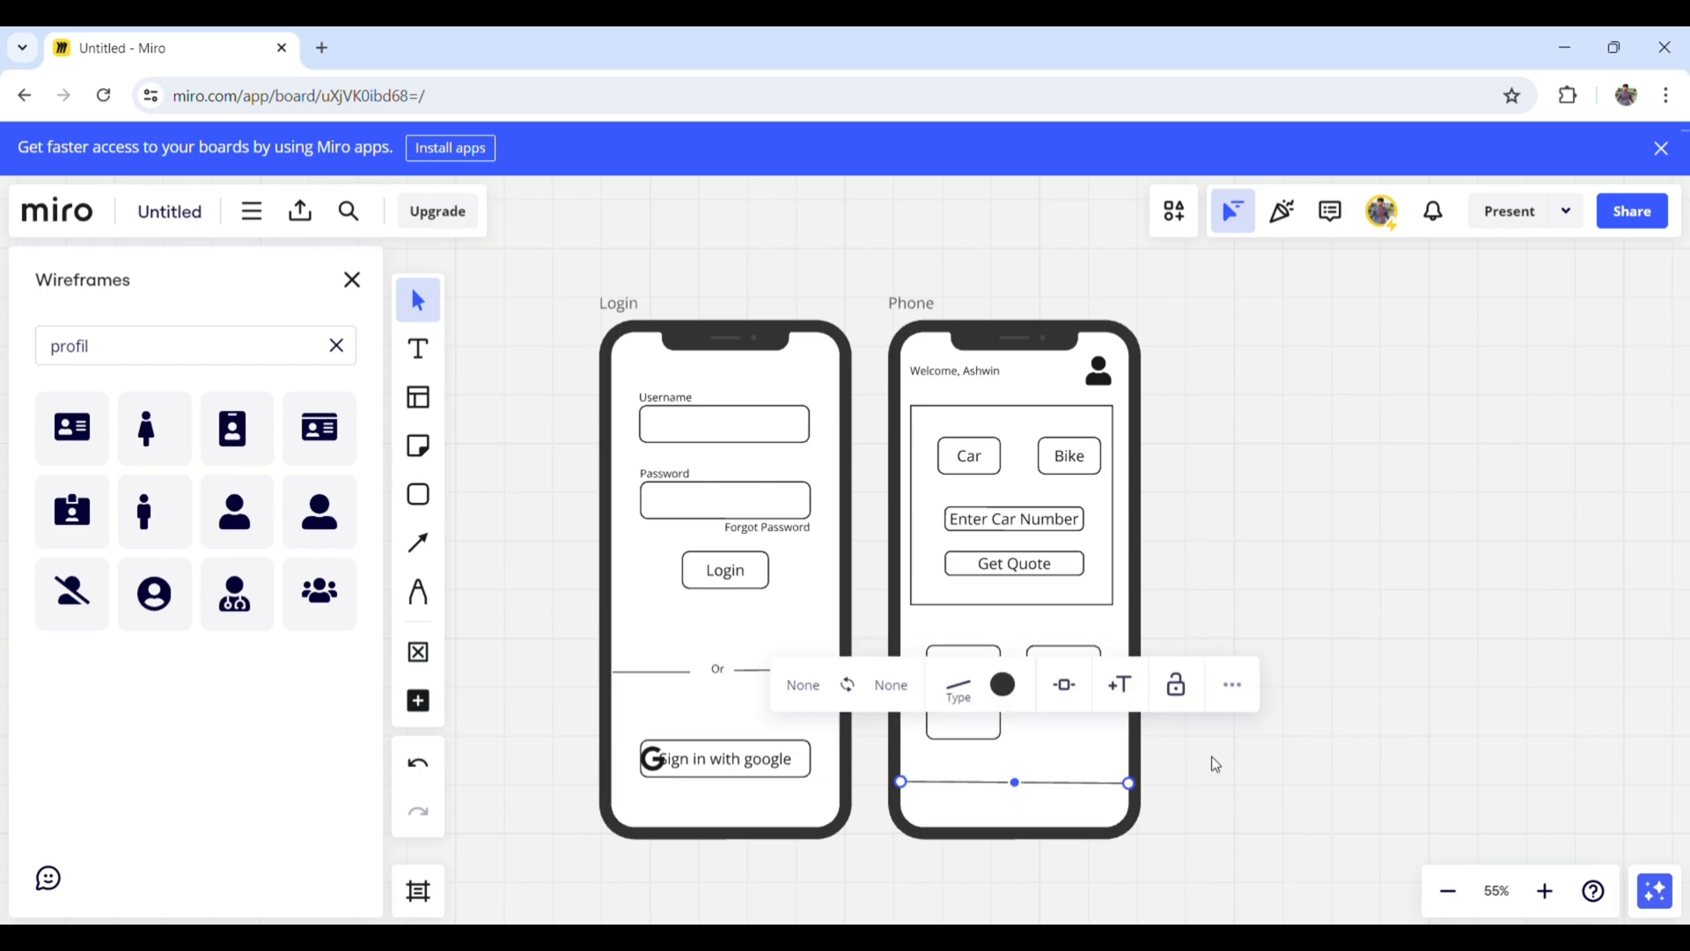
pyautogui.click(1211, 763)
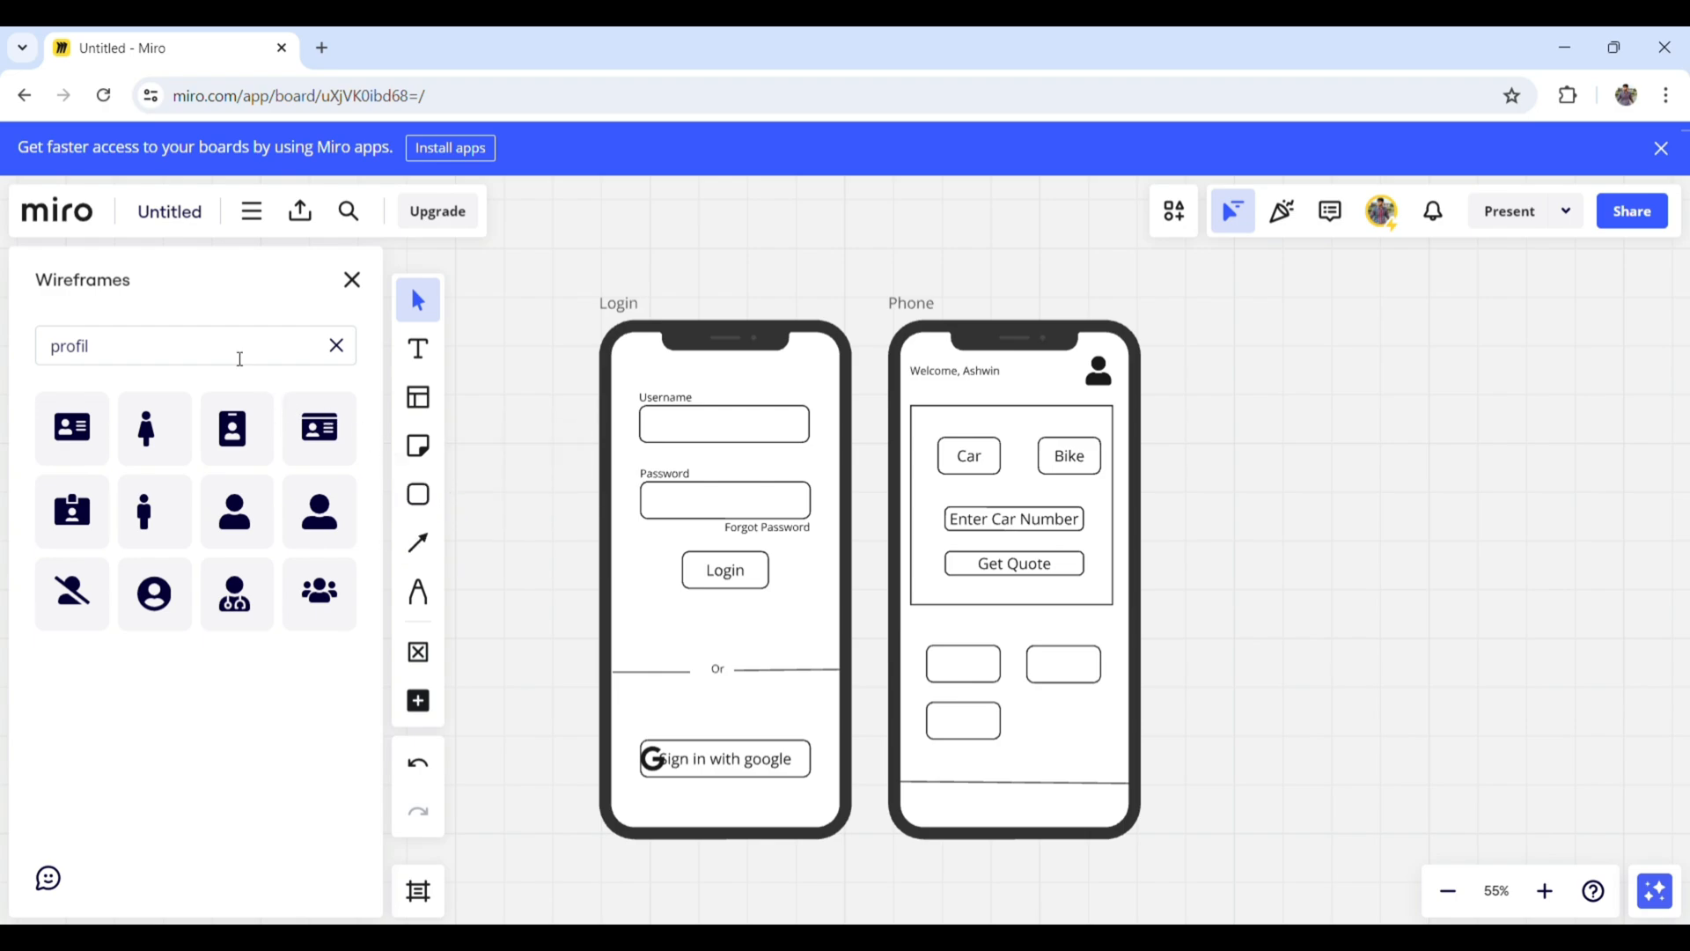
# - Search the wireframe library for "home" and place the plain house icon at the left of the second phone's navigation bar
pyautogui.doubleClick(236, 349)
pyautogui.write('home')
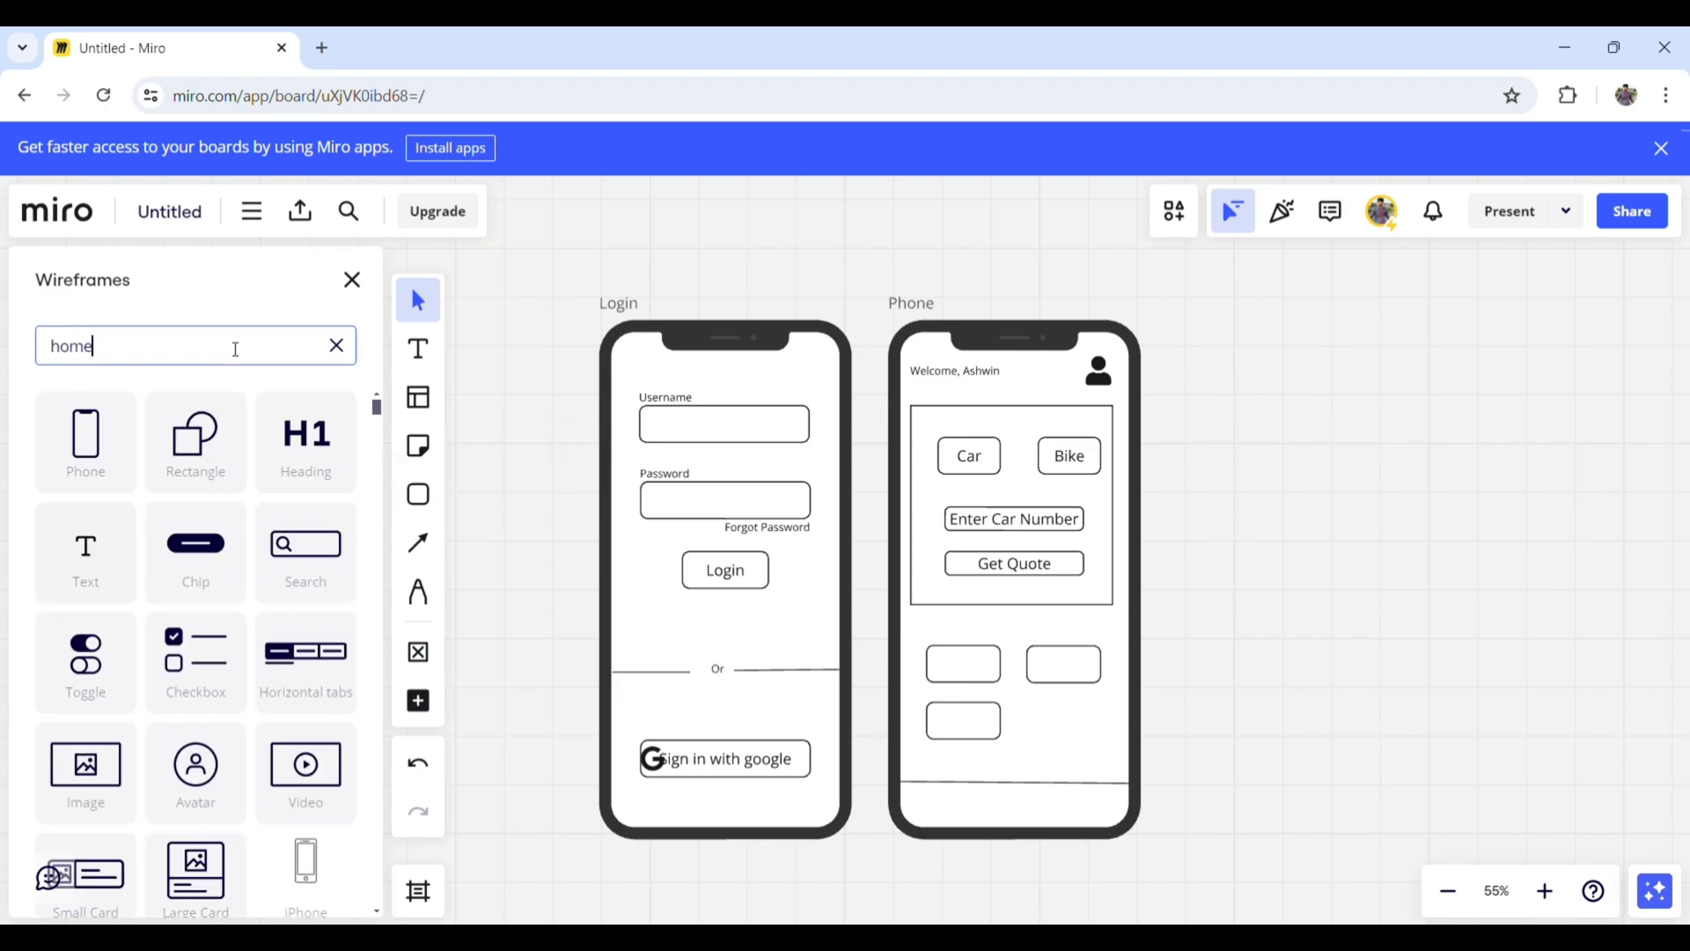
pyautogui.click(236, 453)
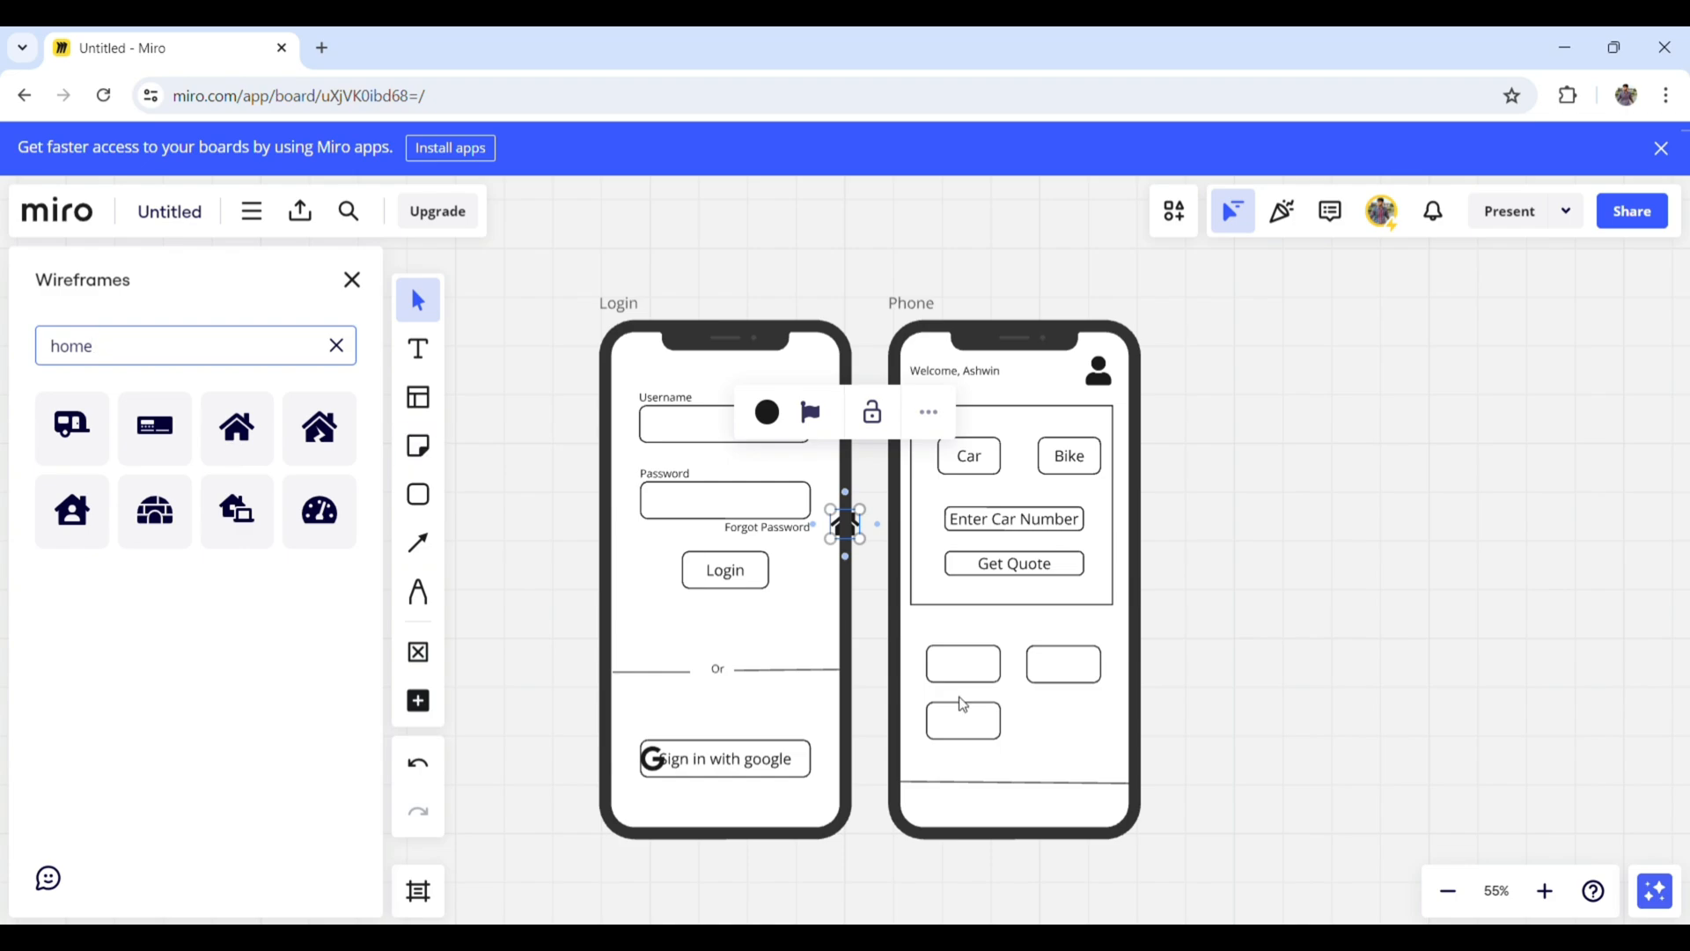
pyautogui.moveTo(848, 530); pyautogui.dragTo(935, 807)
# - Search the wireframe library for "invoi" and place the document icon beside the house icon in the navigation bar
pyautogui.click(255, 352)
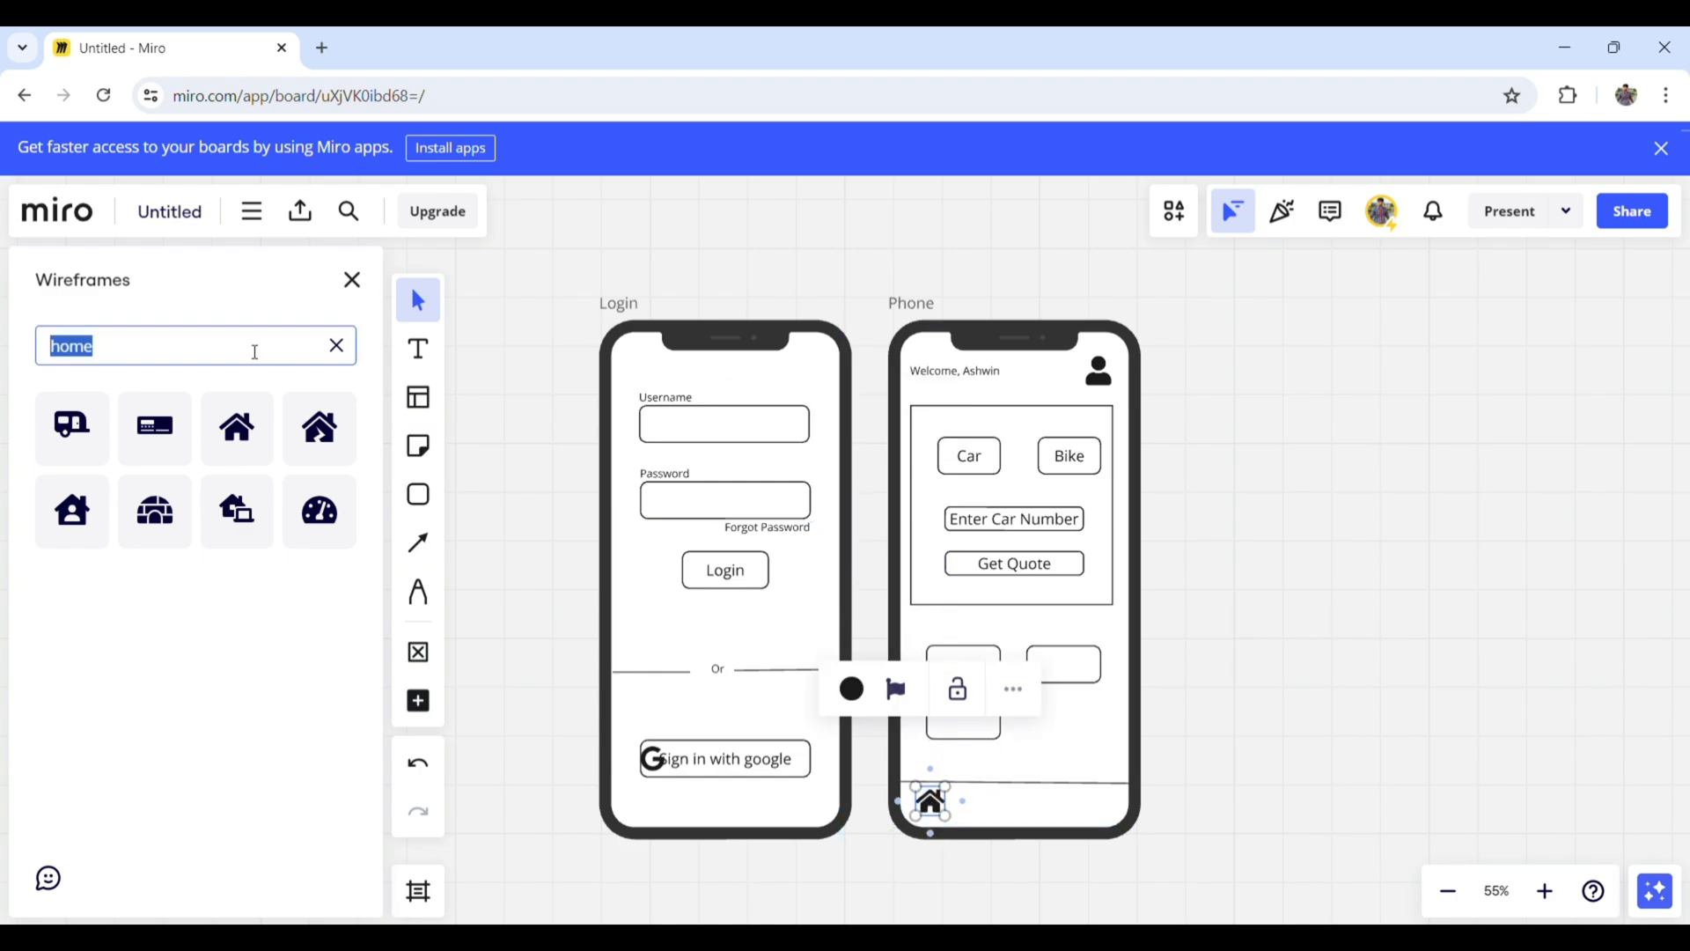
pyautogui.write('inc')
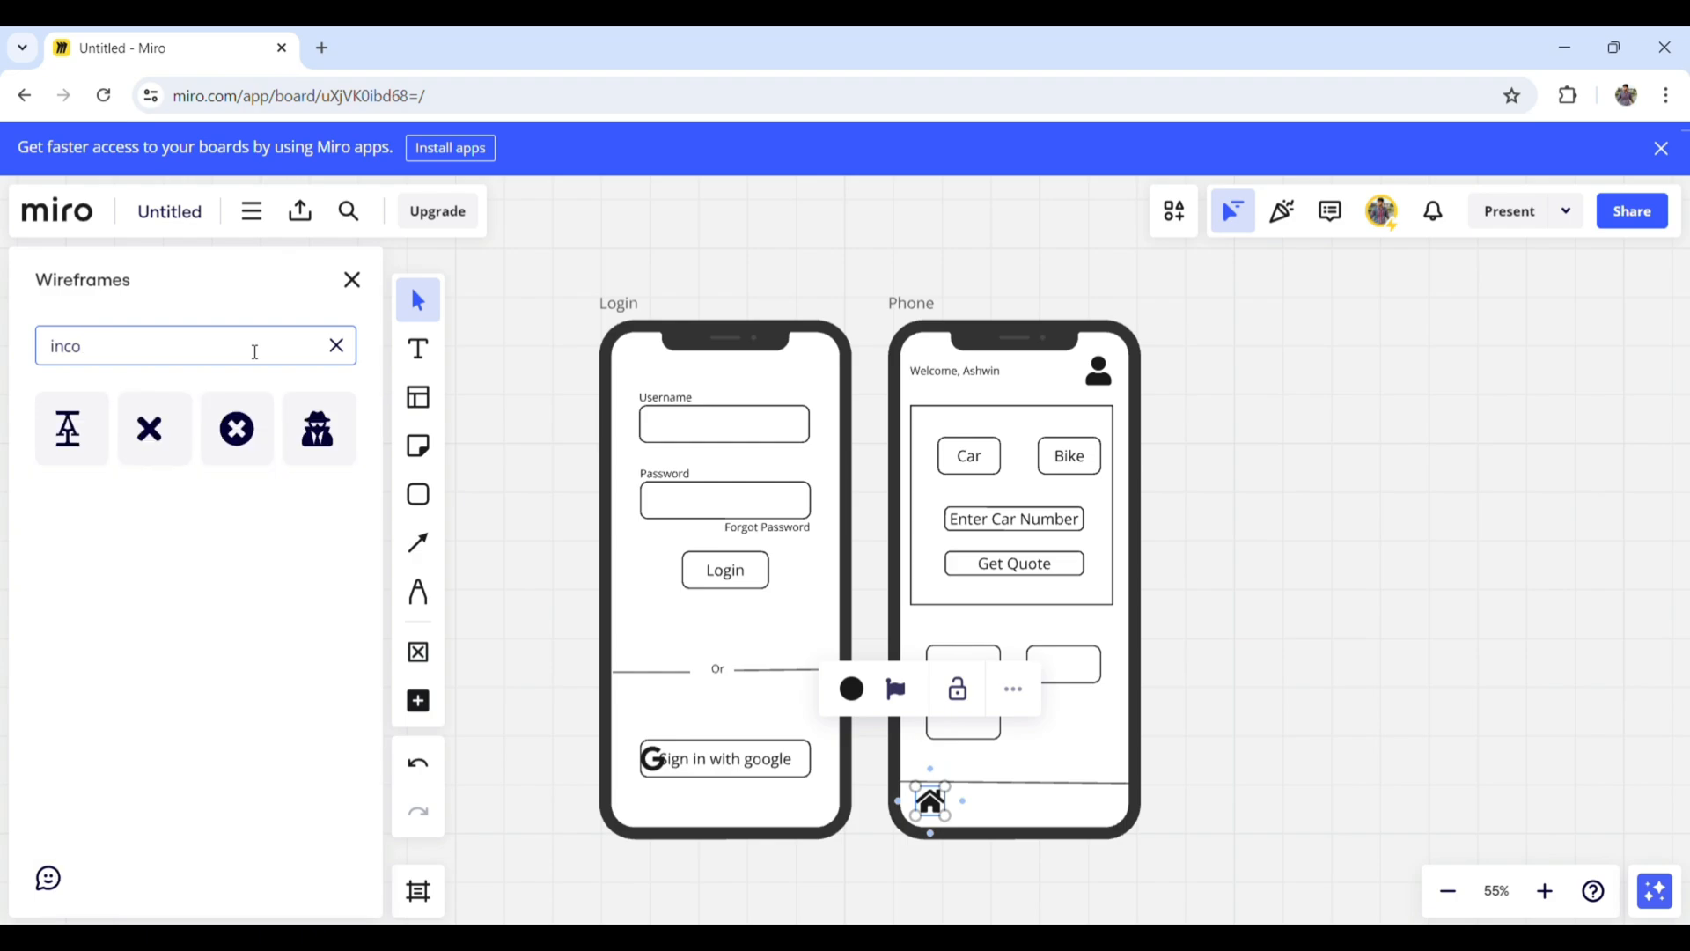
pyautogui.press('BackSpace')
pyautogui.write('vo')
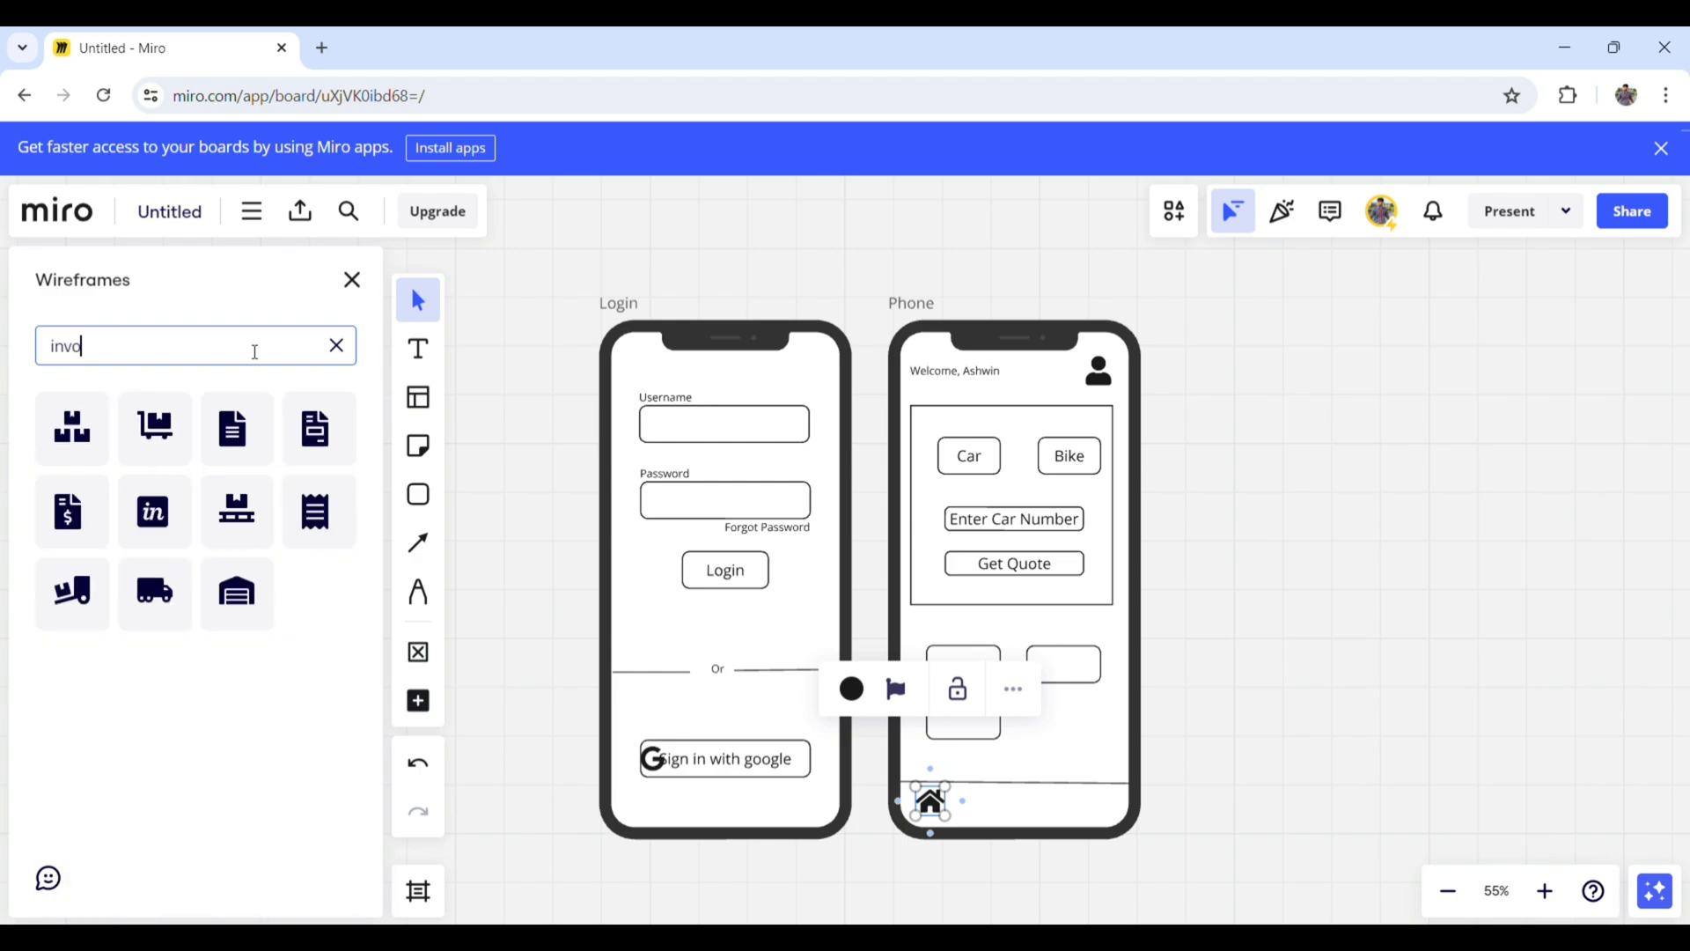
pyautogui.write('i')
pyautogui.click(63, 456)
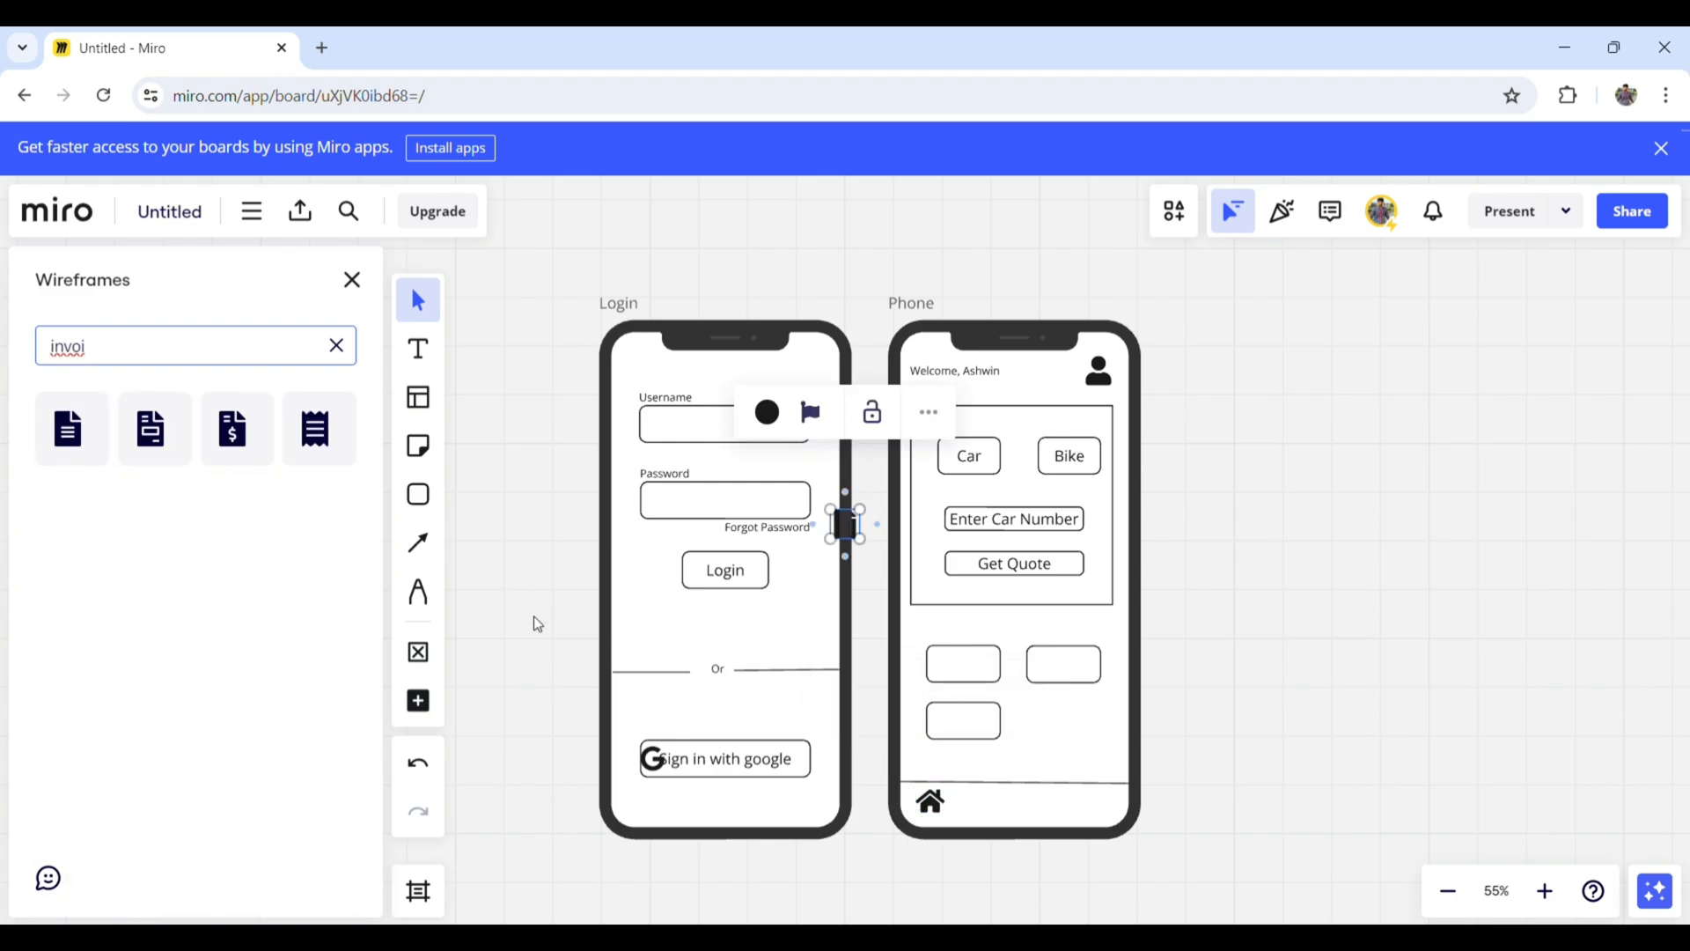
pyautogui.moveTo(858, 529); pyautogui.dragTo(999, 810)
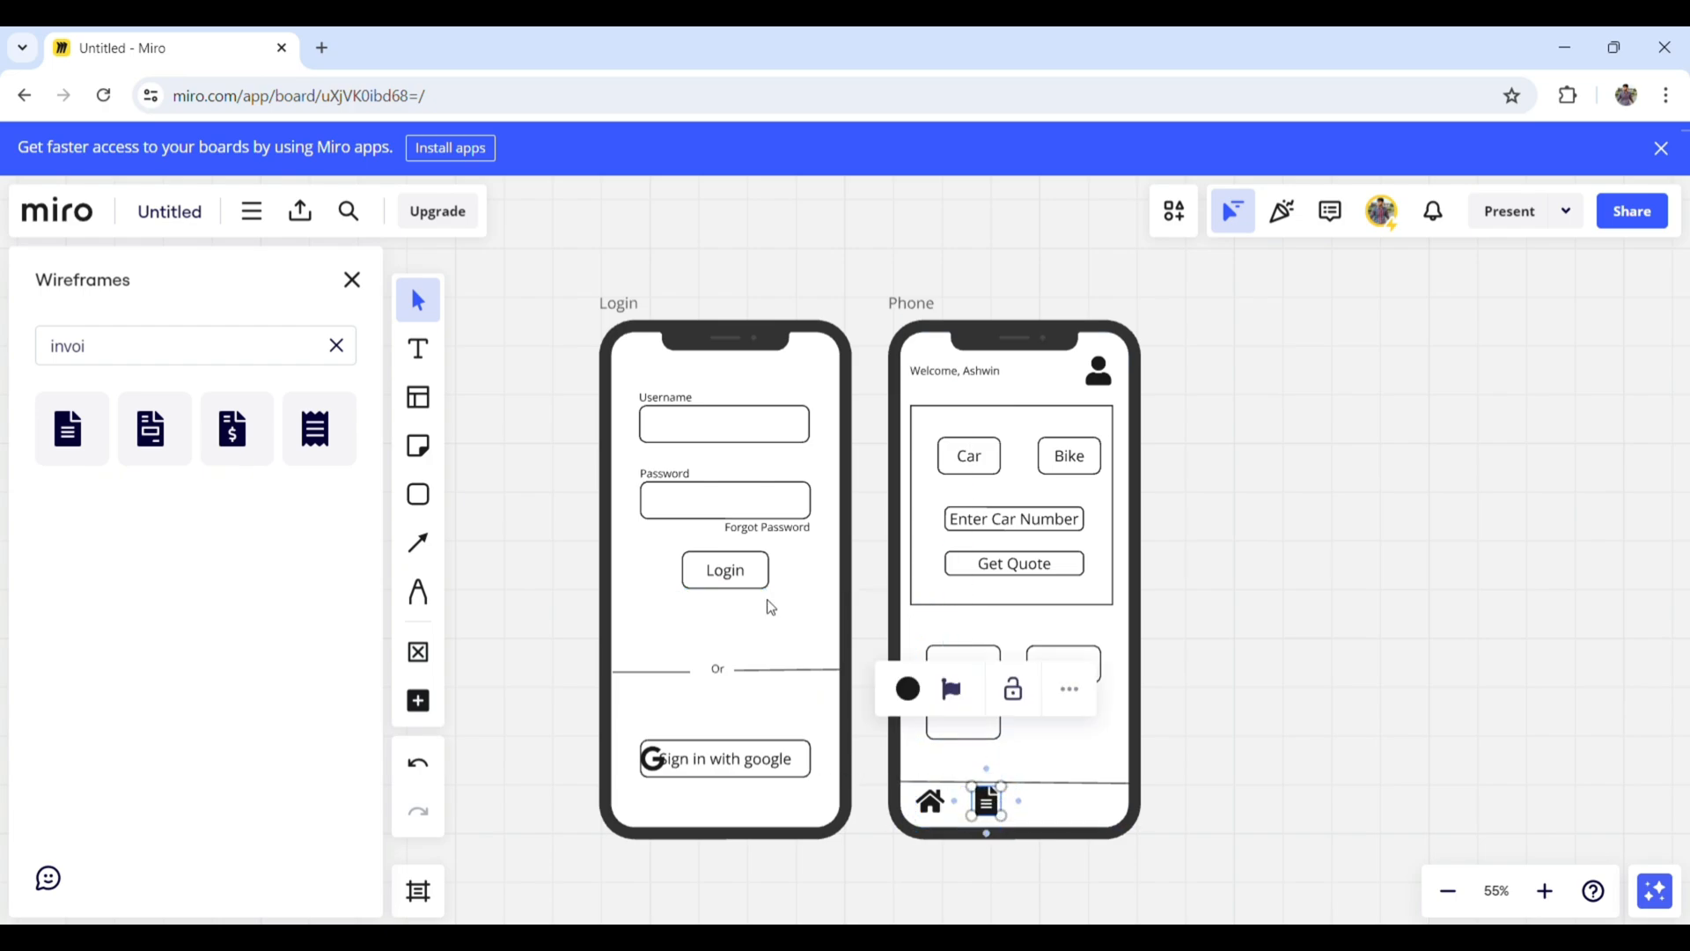
# - Search the wireframe library for "searc" and place the plain magnifying glass icon beside the document icon in the navigation bar
pyautogui.doubleClick(211, 344)
pyautogui.write('s')
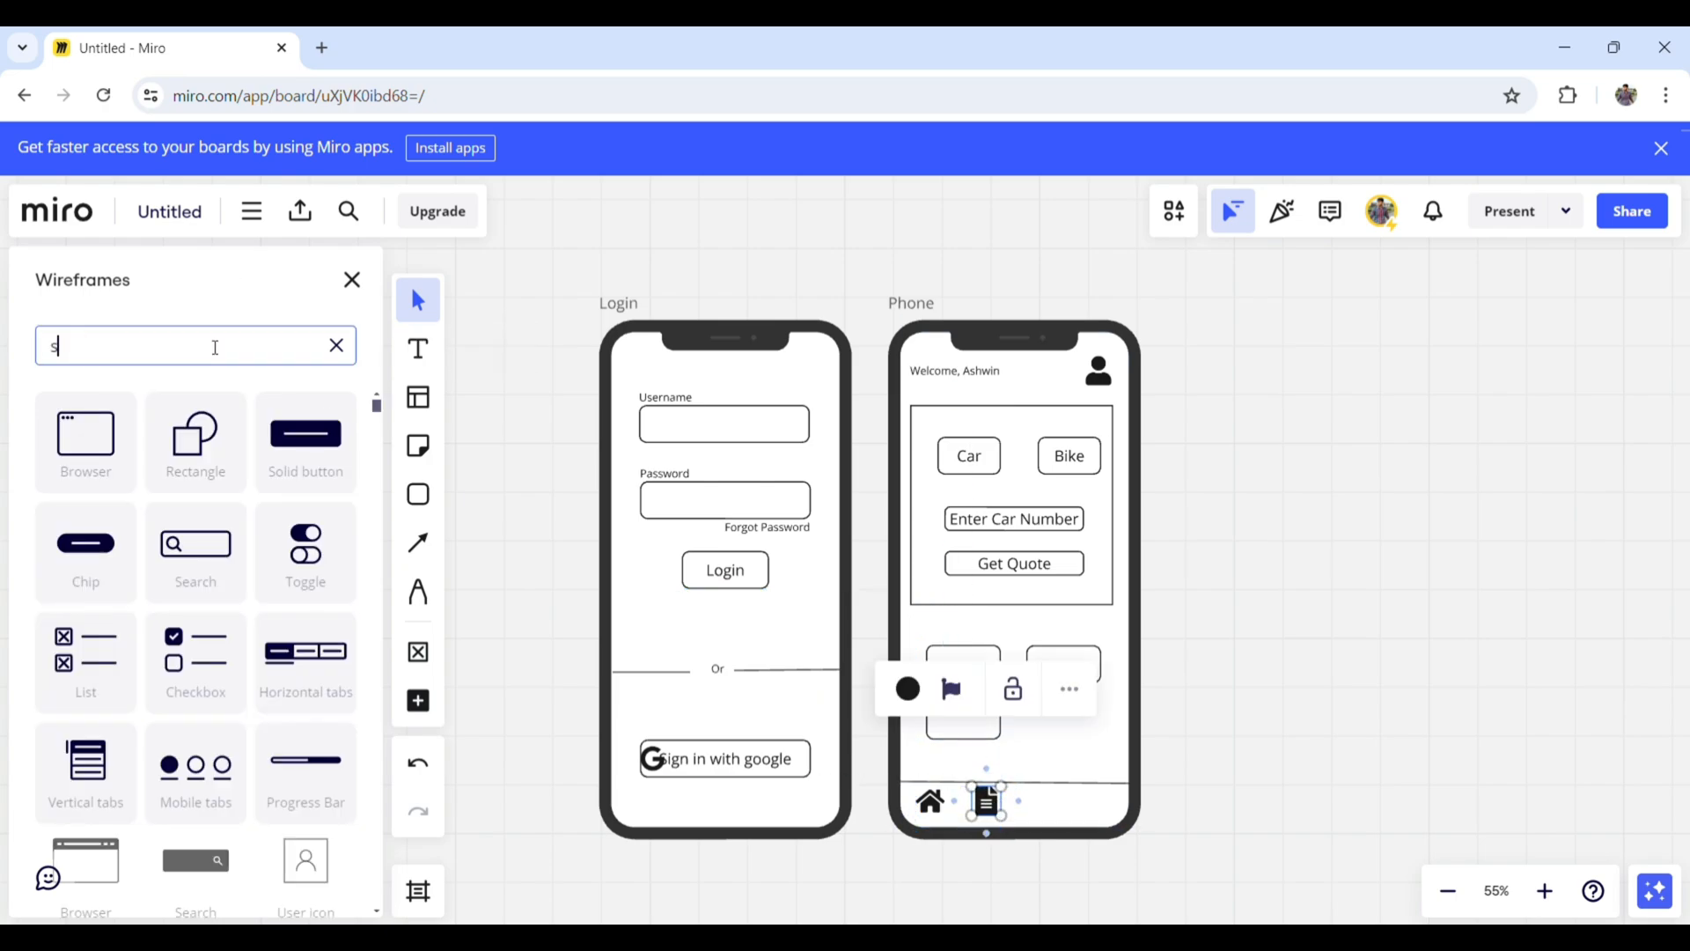
pyautogui.write('earc')
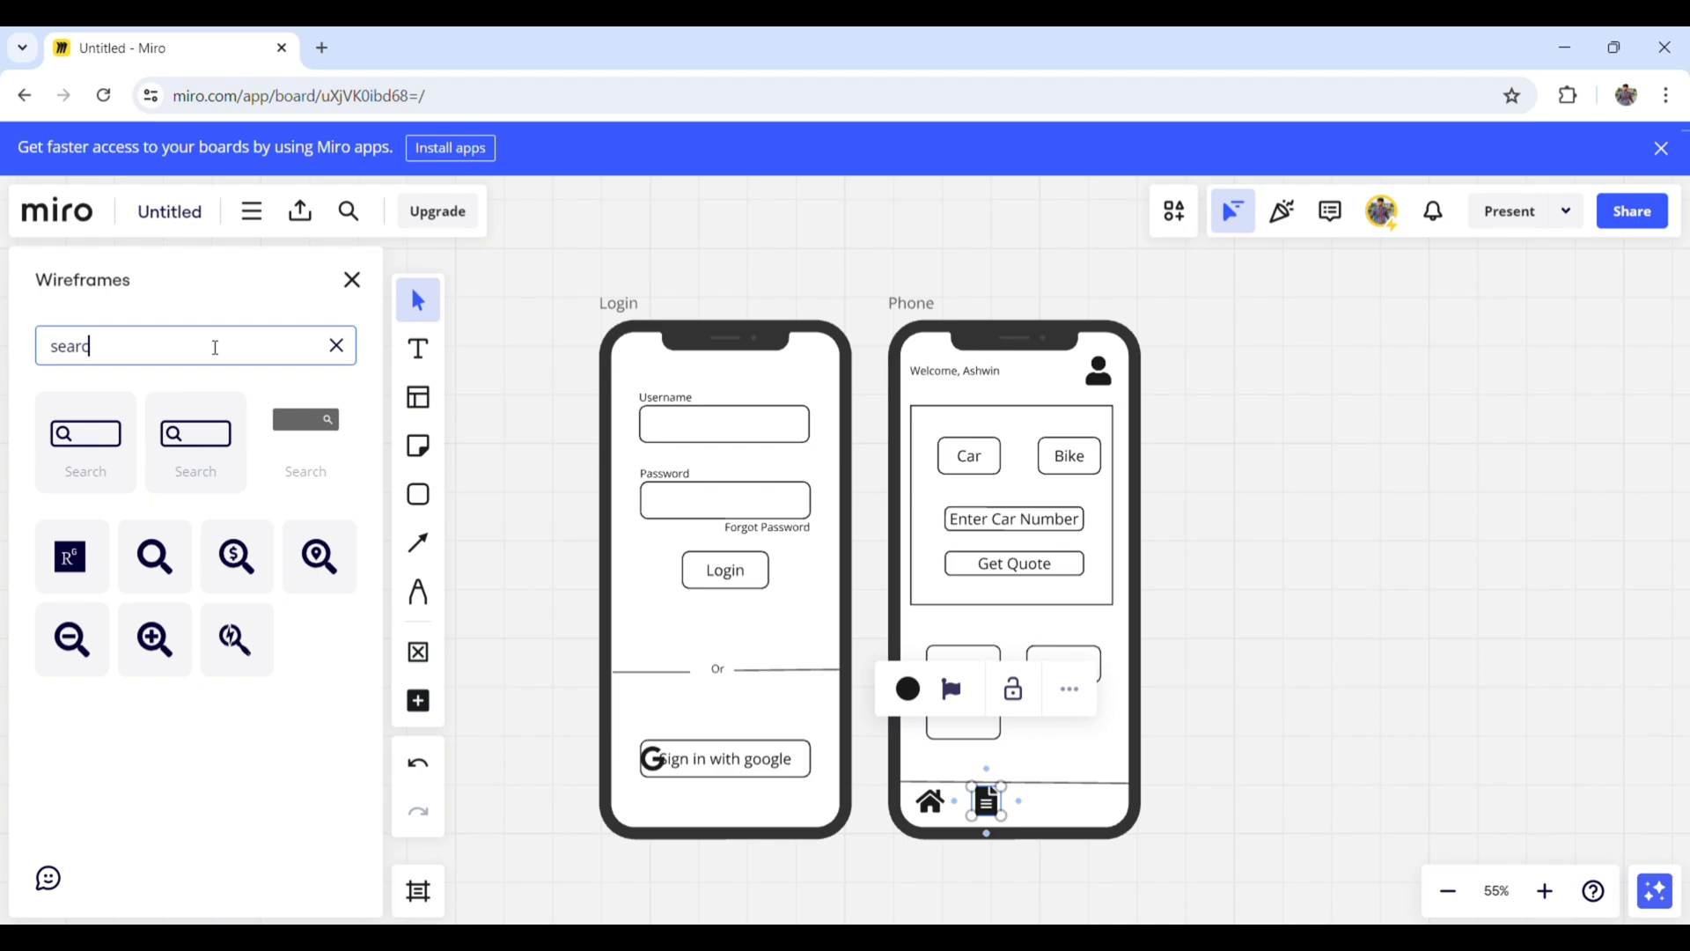
pyautogui.click(167, 577)
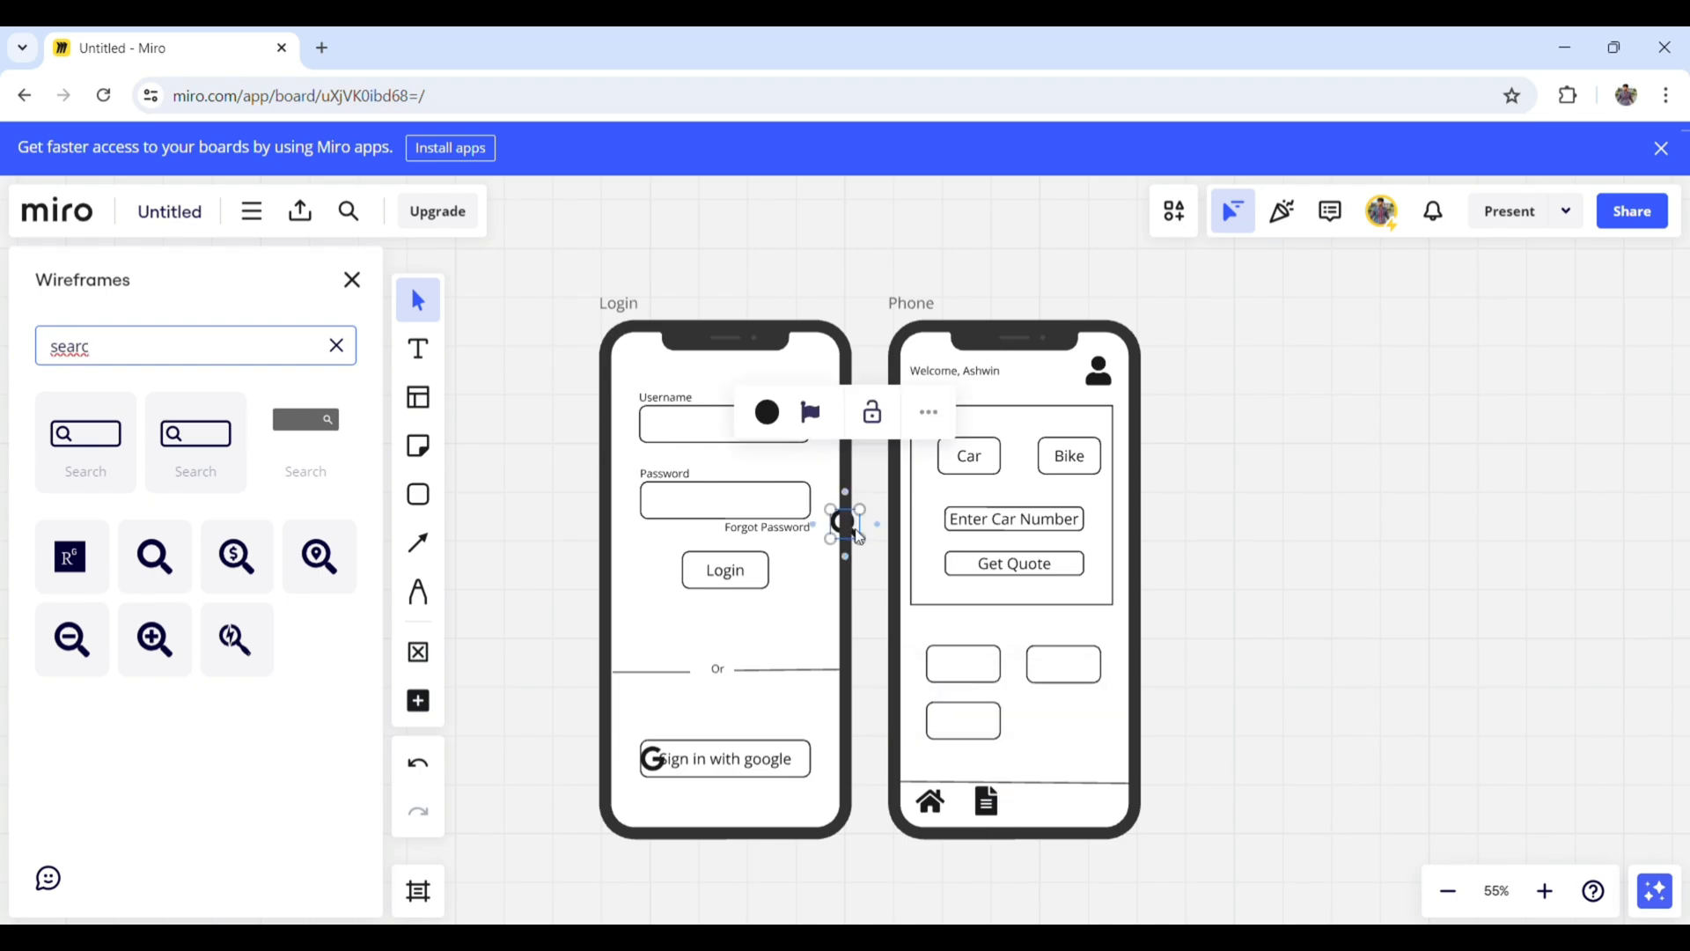
pyautogui.moveTo(850, 527); pyautogui.dragTo(1050, 816)
# - Search the wireframe library for "support" and place the headset icon at the right end of the second phone's navigation bar
pyautogui.doubleClick(243, 356)
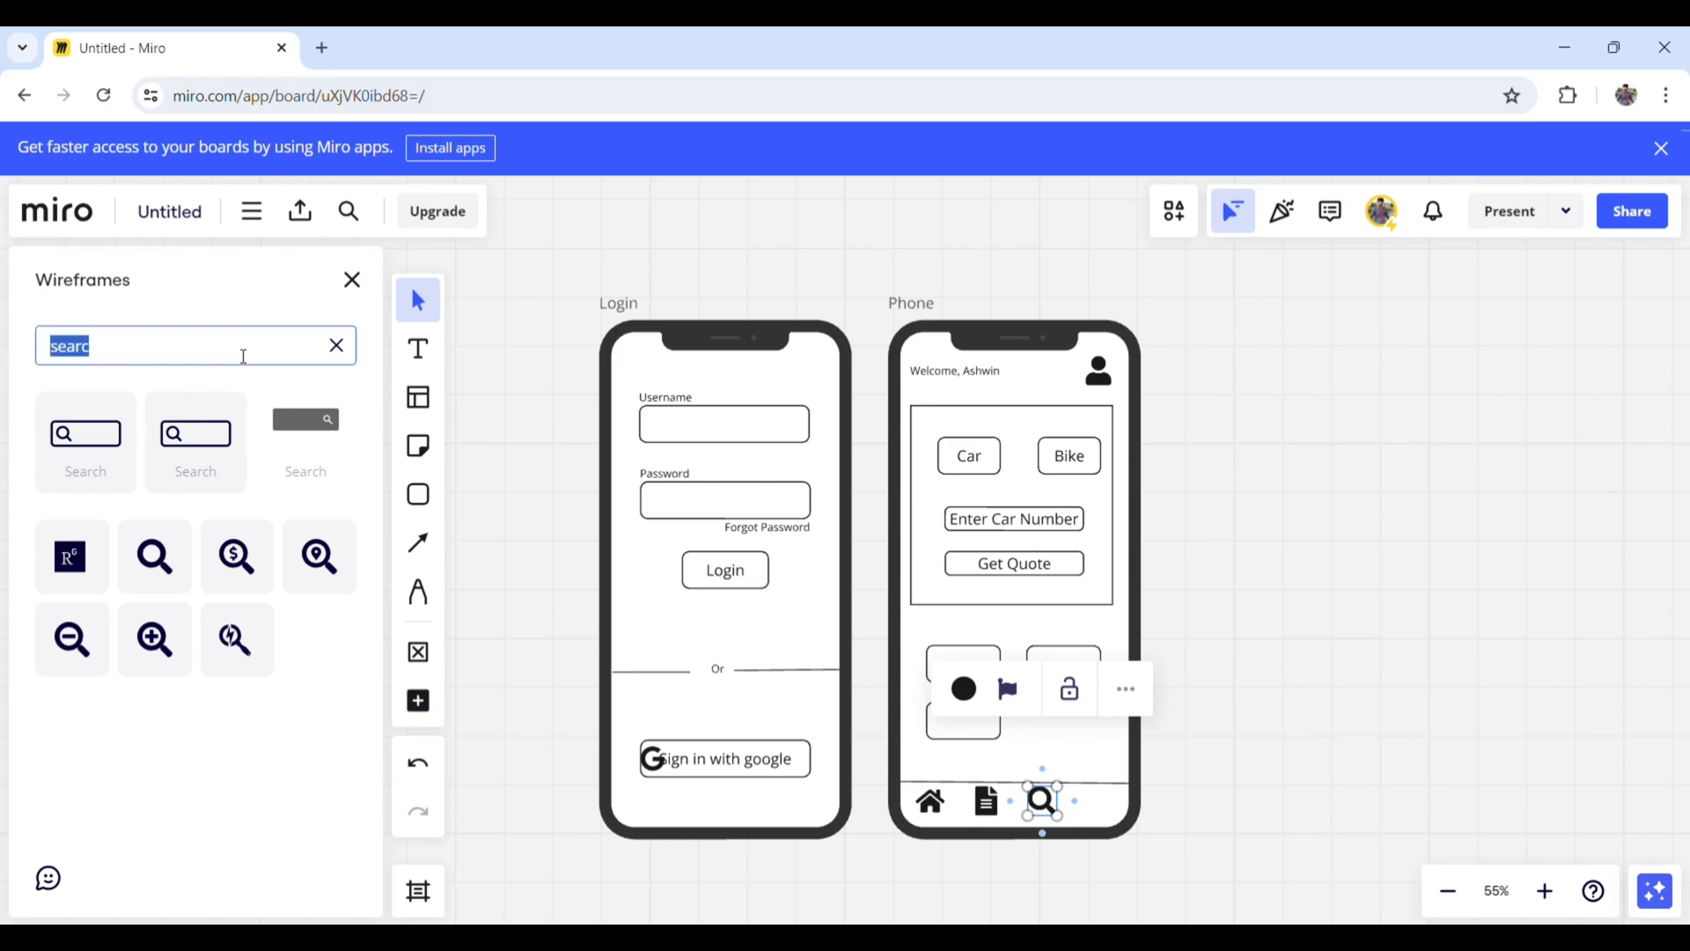
pyautogui.write('supp')
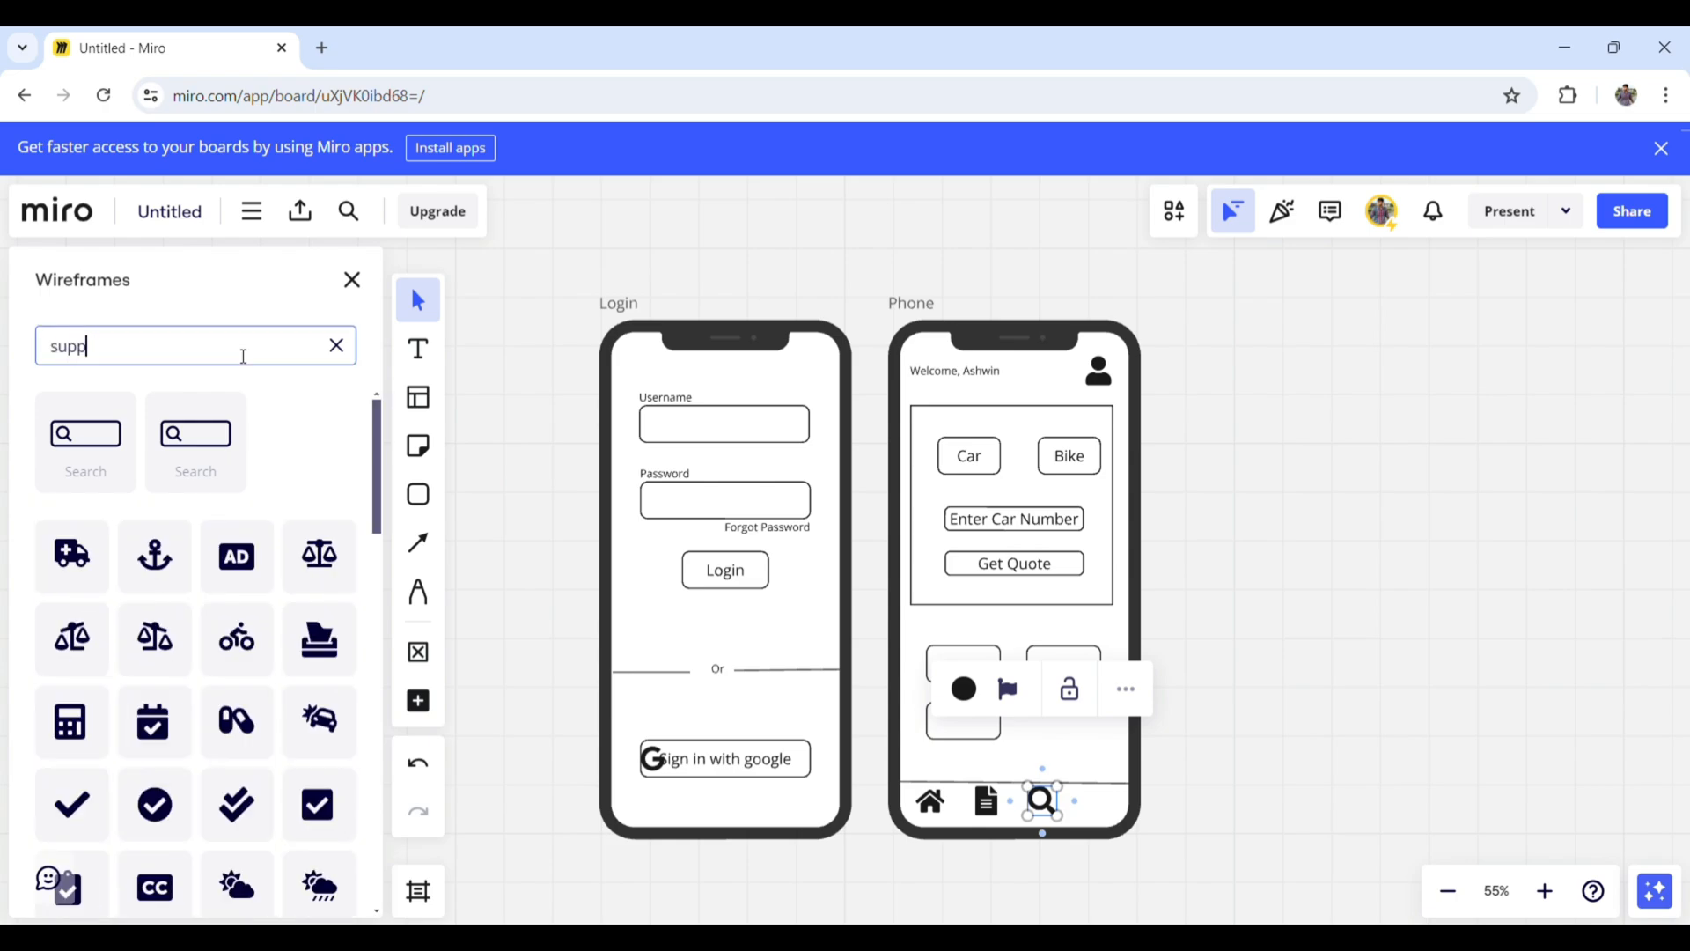
pyautogui.write('ort')
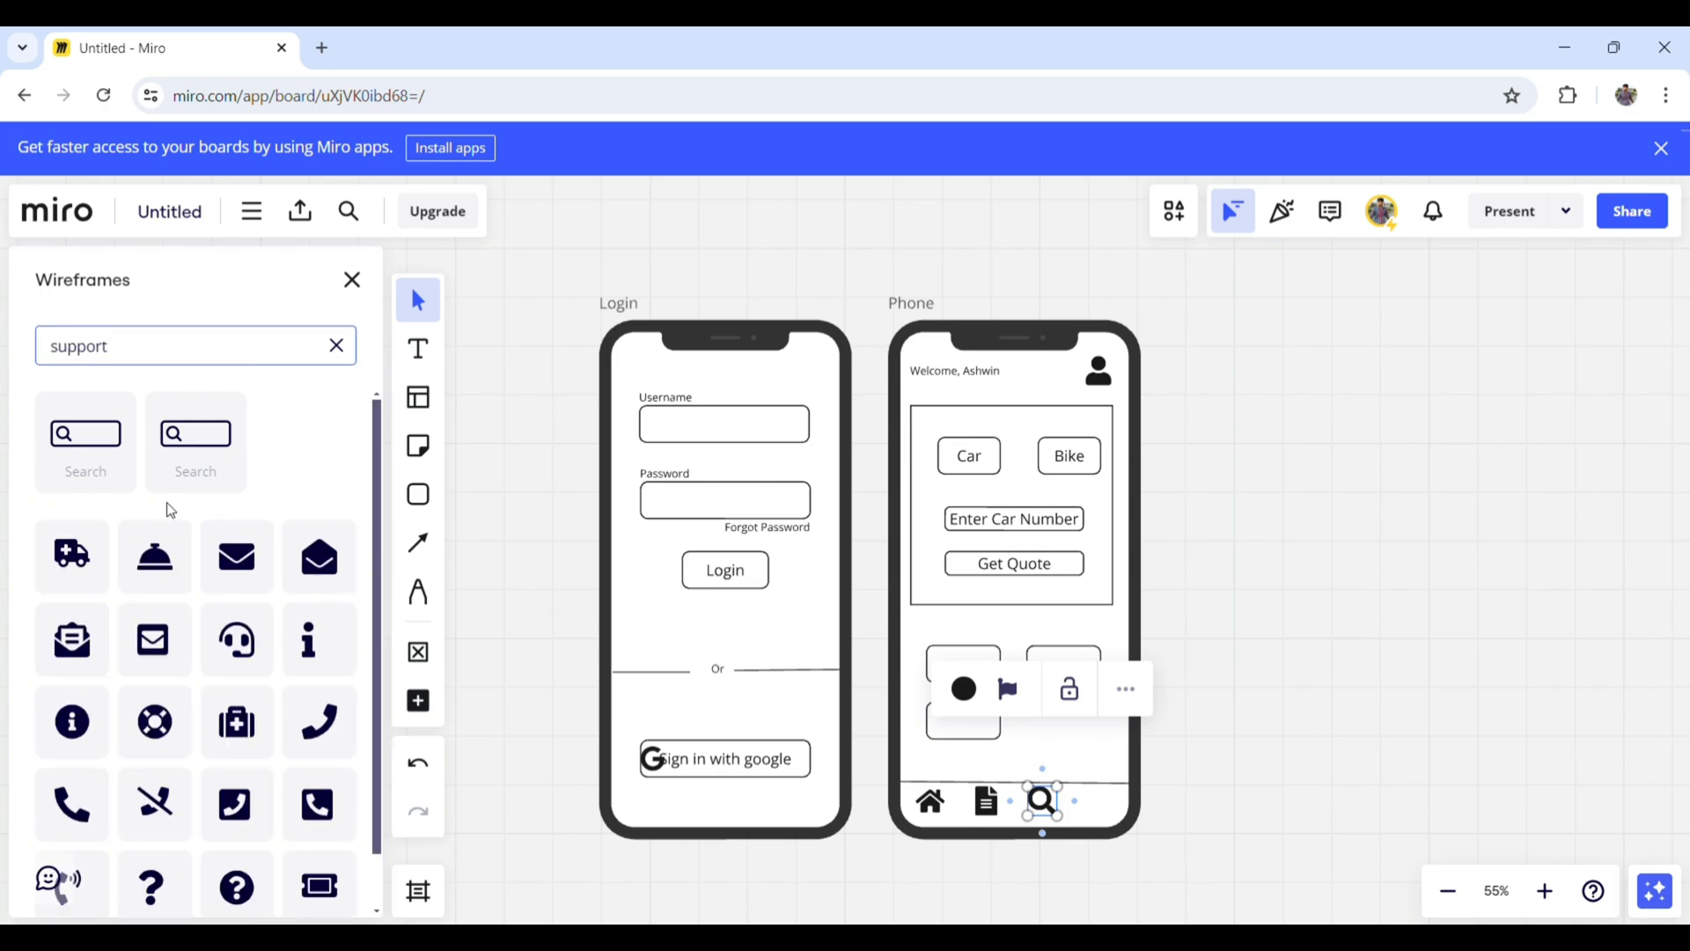
pyautogui.click(256, 673)
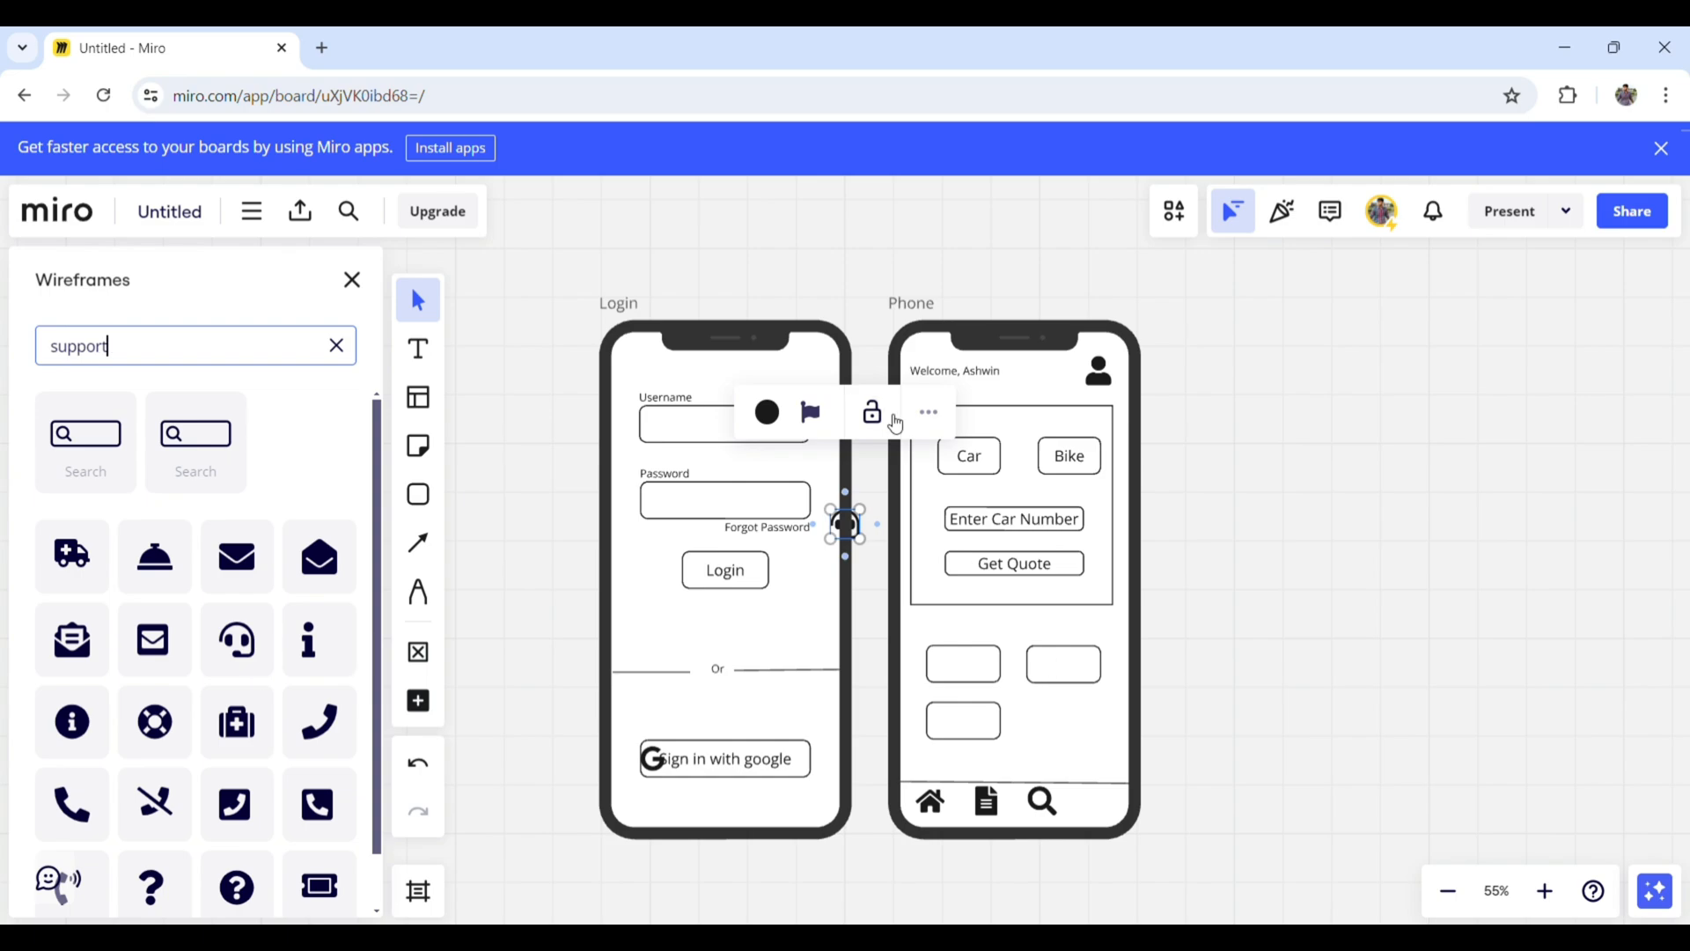
pyautogui.moveTo(850, 528); pyautogui.dragTo(1108, 806)
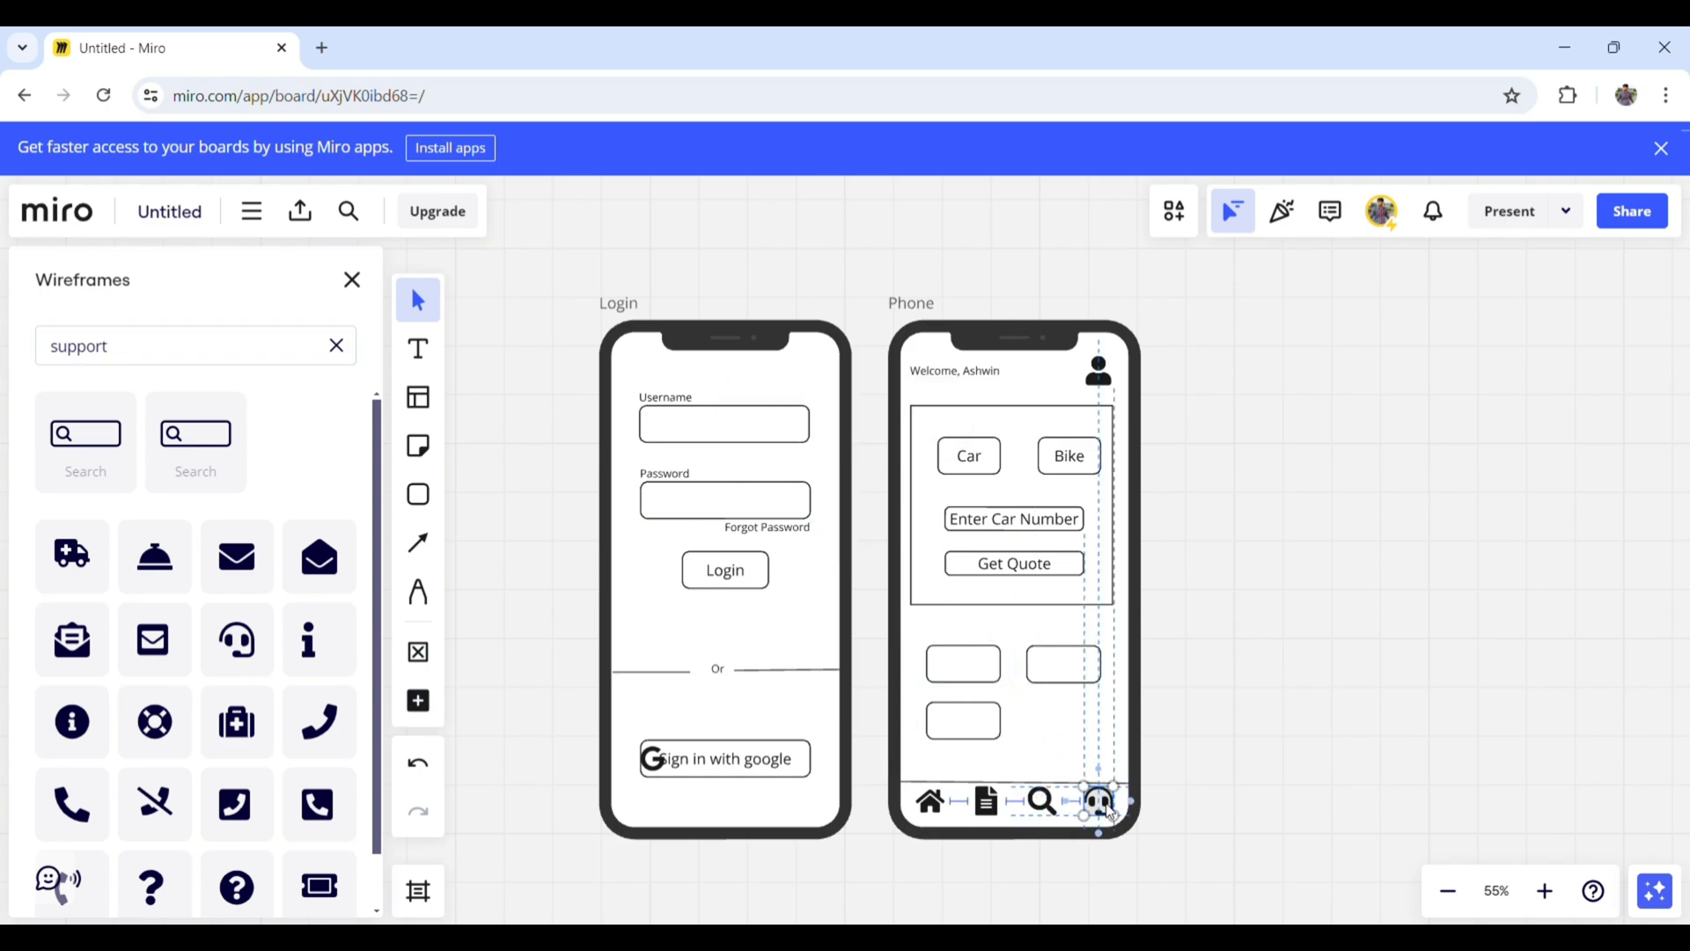
# - Label the upper-left small rounded box "New Car Insurance" at font size 14
pyautogui.scroll(-4, 955, 732)
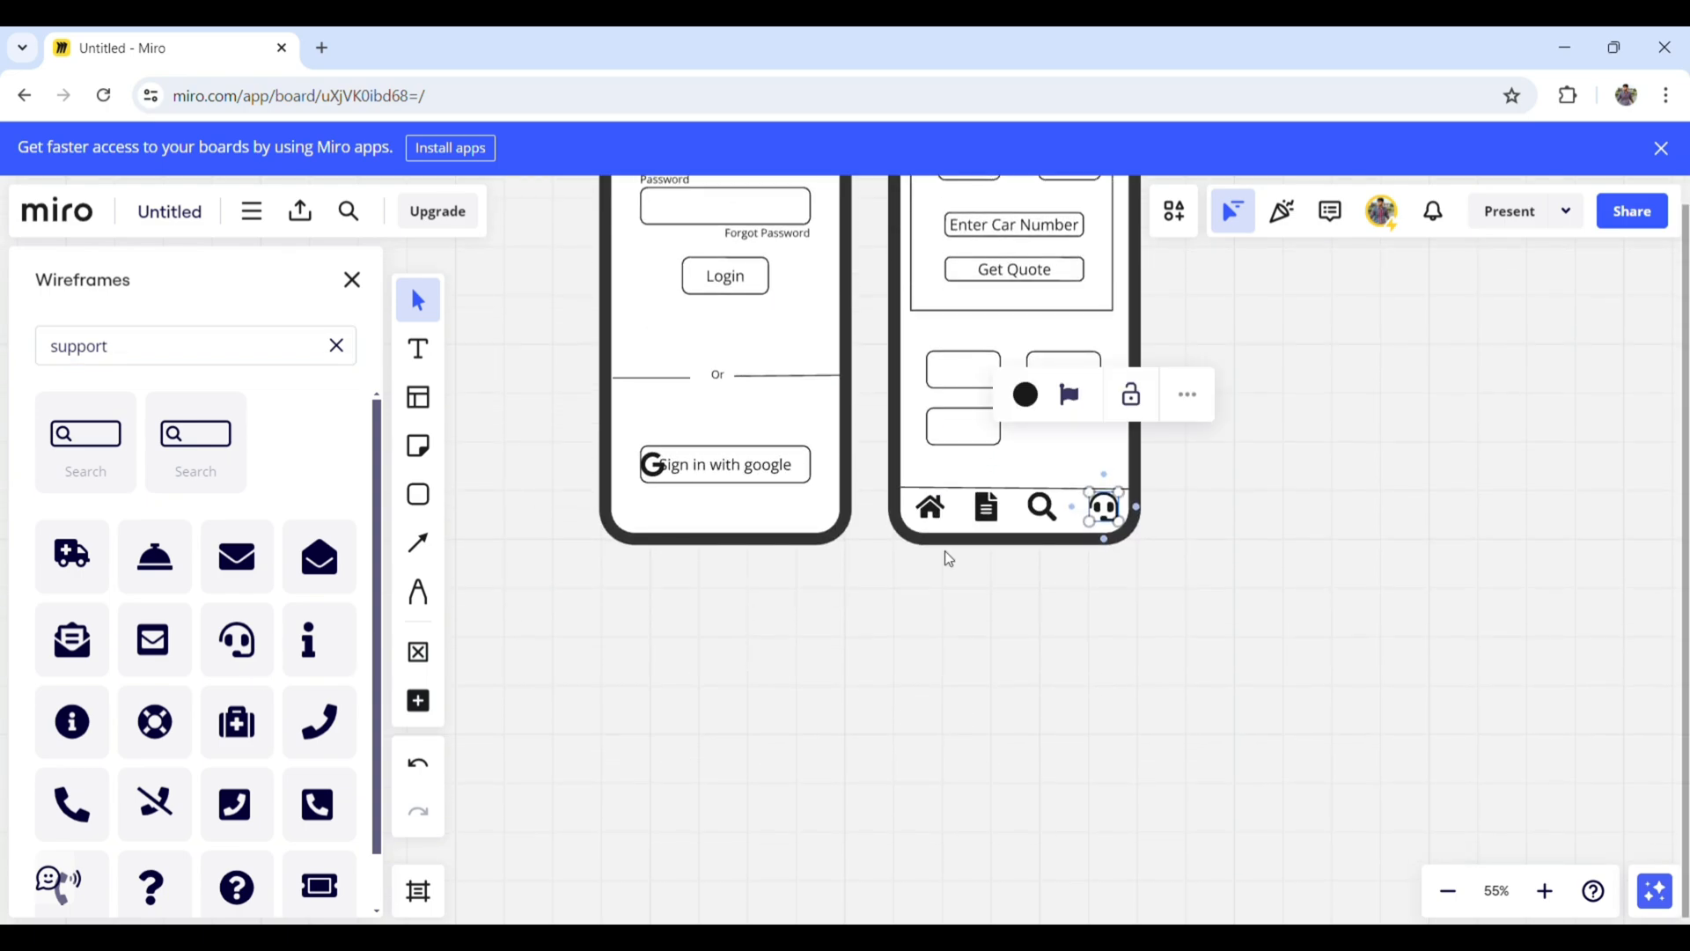
pyautogui.scroll(5, 944, 552)
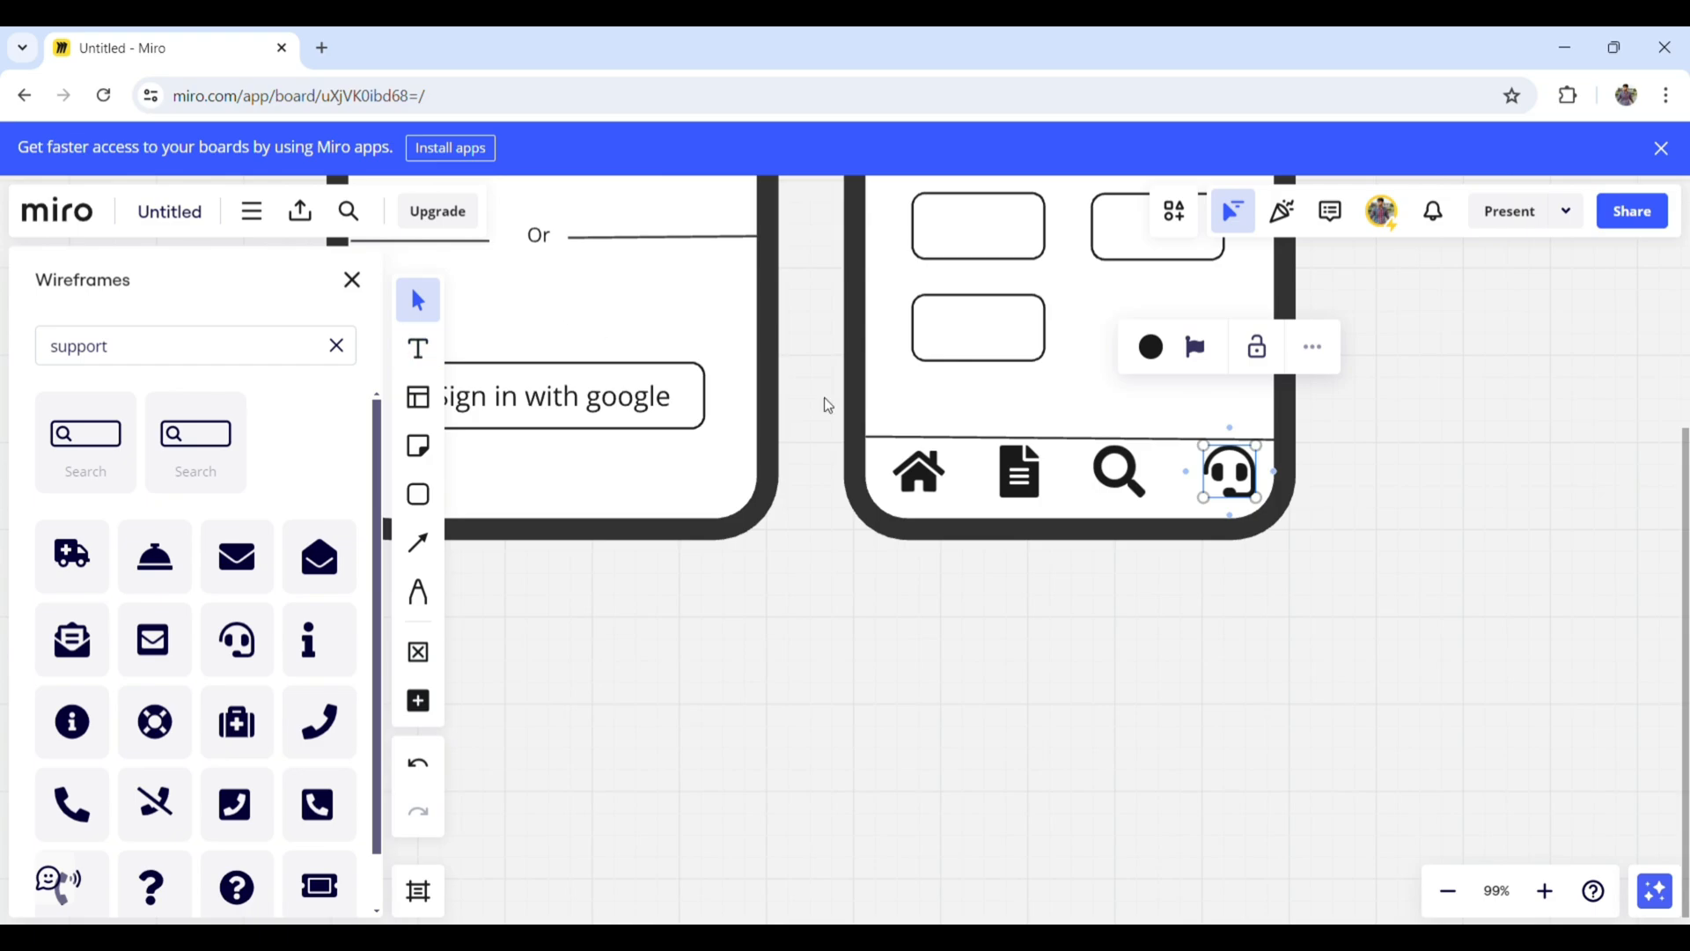
pyautogui.scroll(3, 982, 265)
pyautogui.click(984, 415)
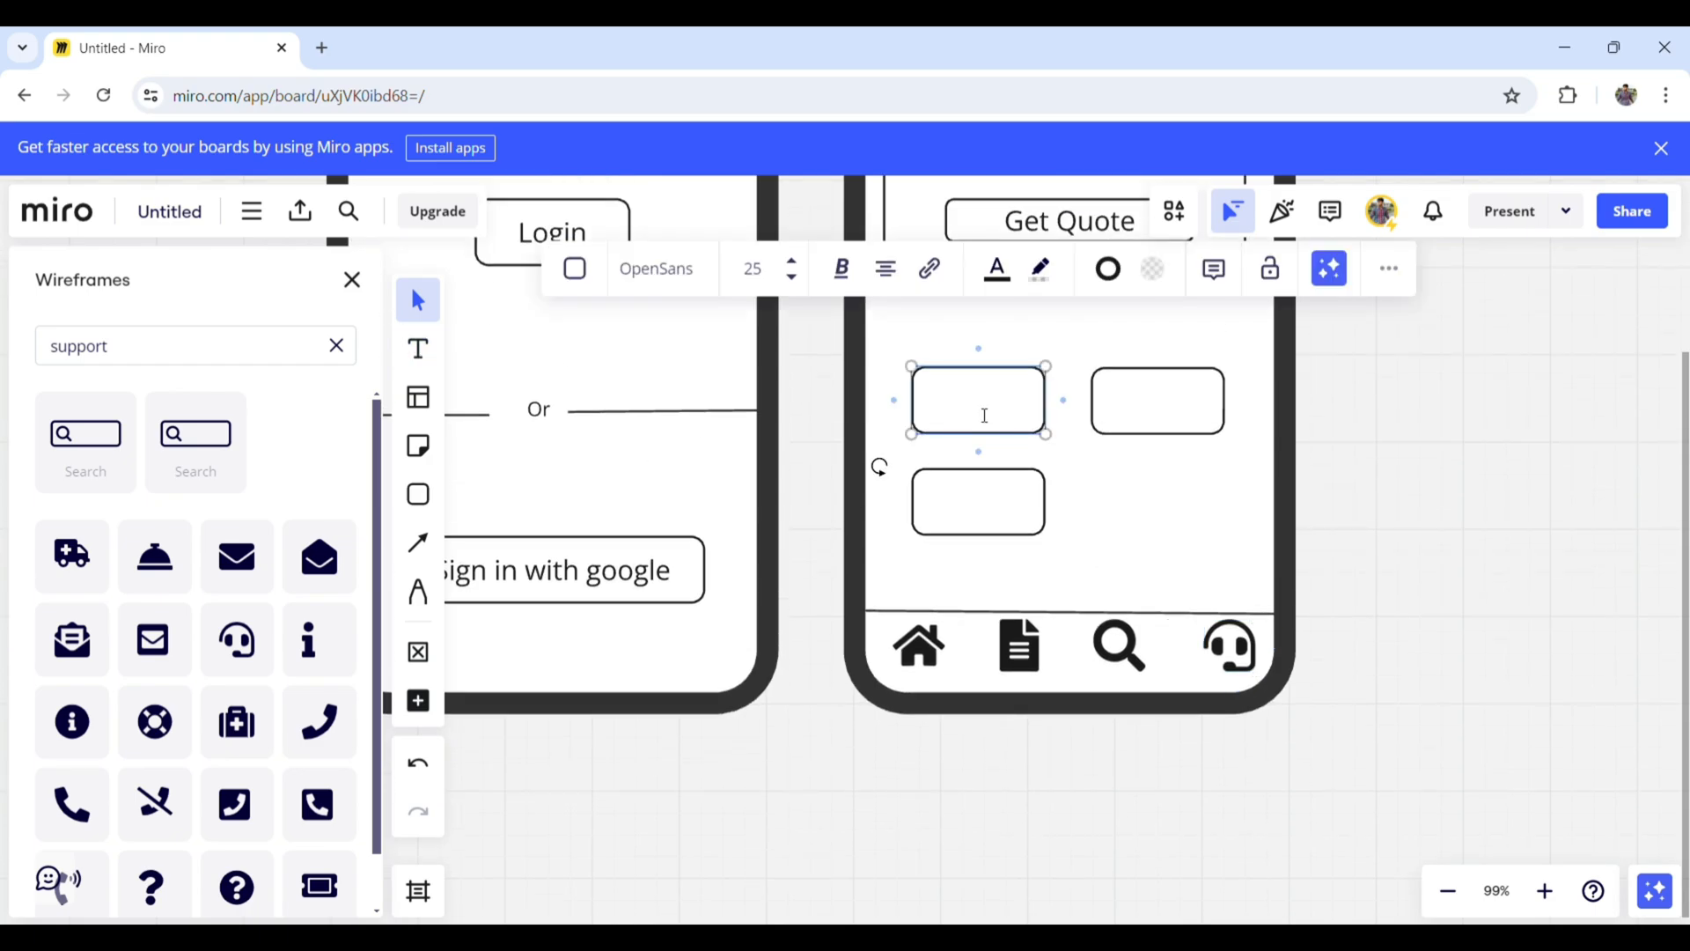
pyautogui.write('New Car Insu')
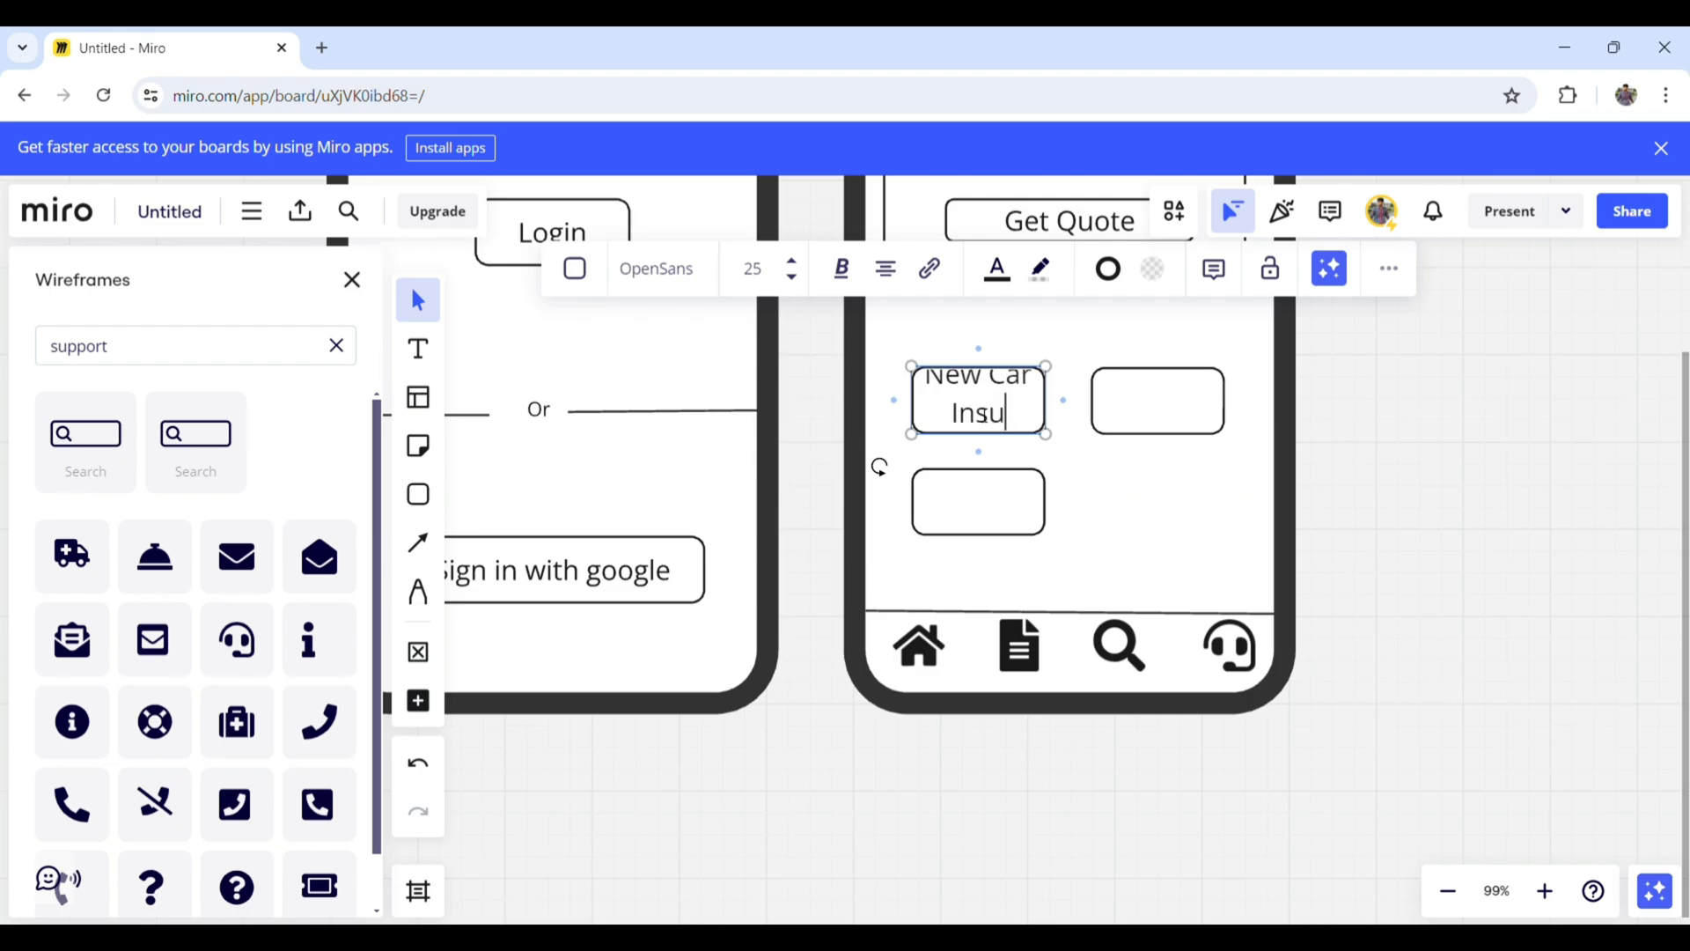
pyautogui.click(794, 277)
pyautogui.click(793, 278)
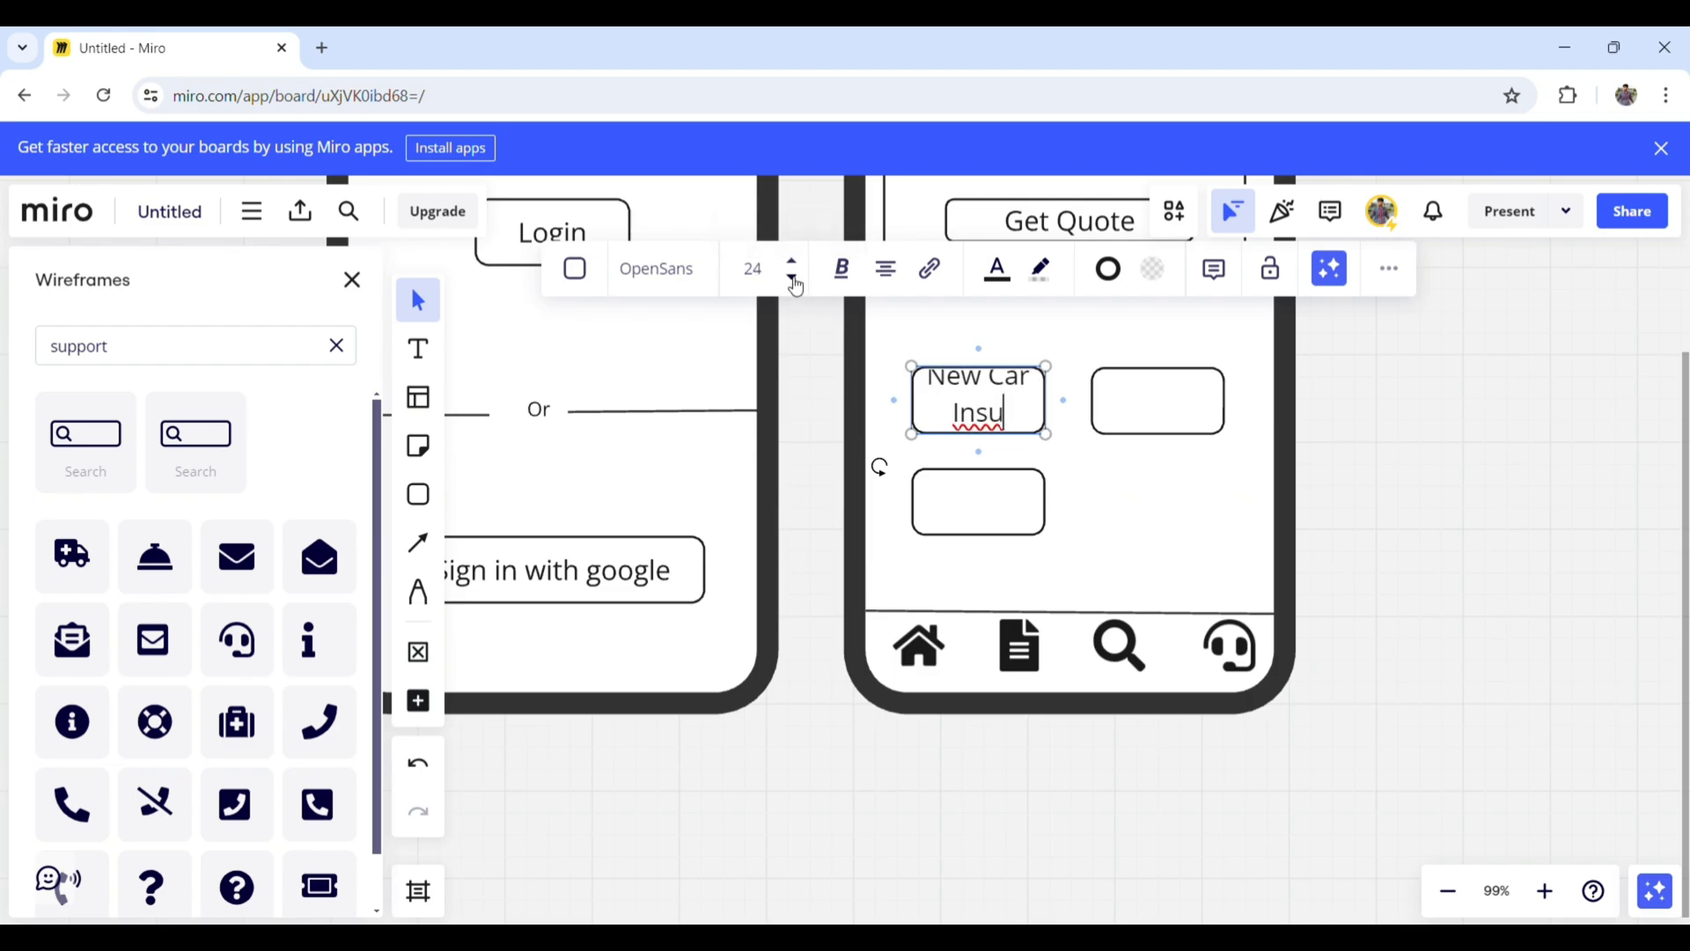
pyautogui.click(794, 278)
pyautogui.click(793, 279)
pyautogui.click(793, 279)
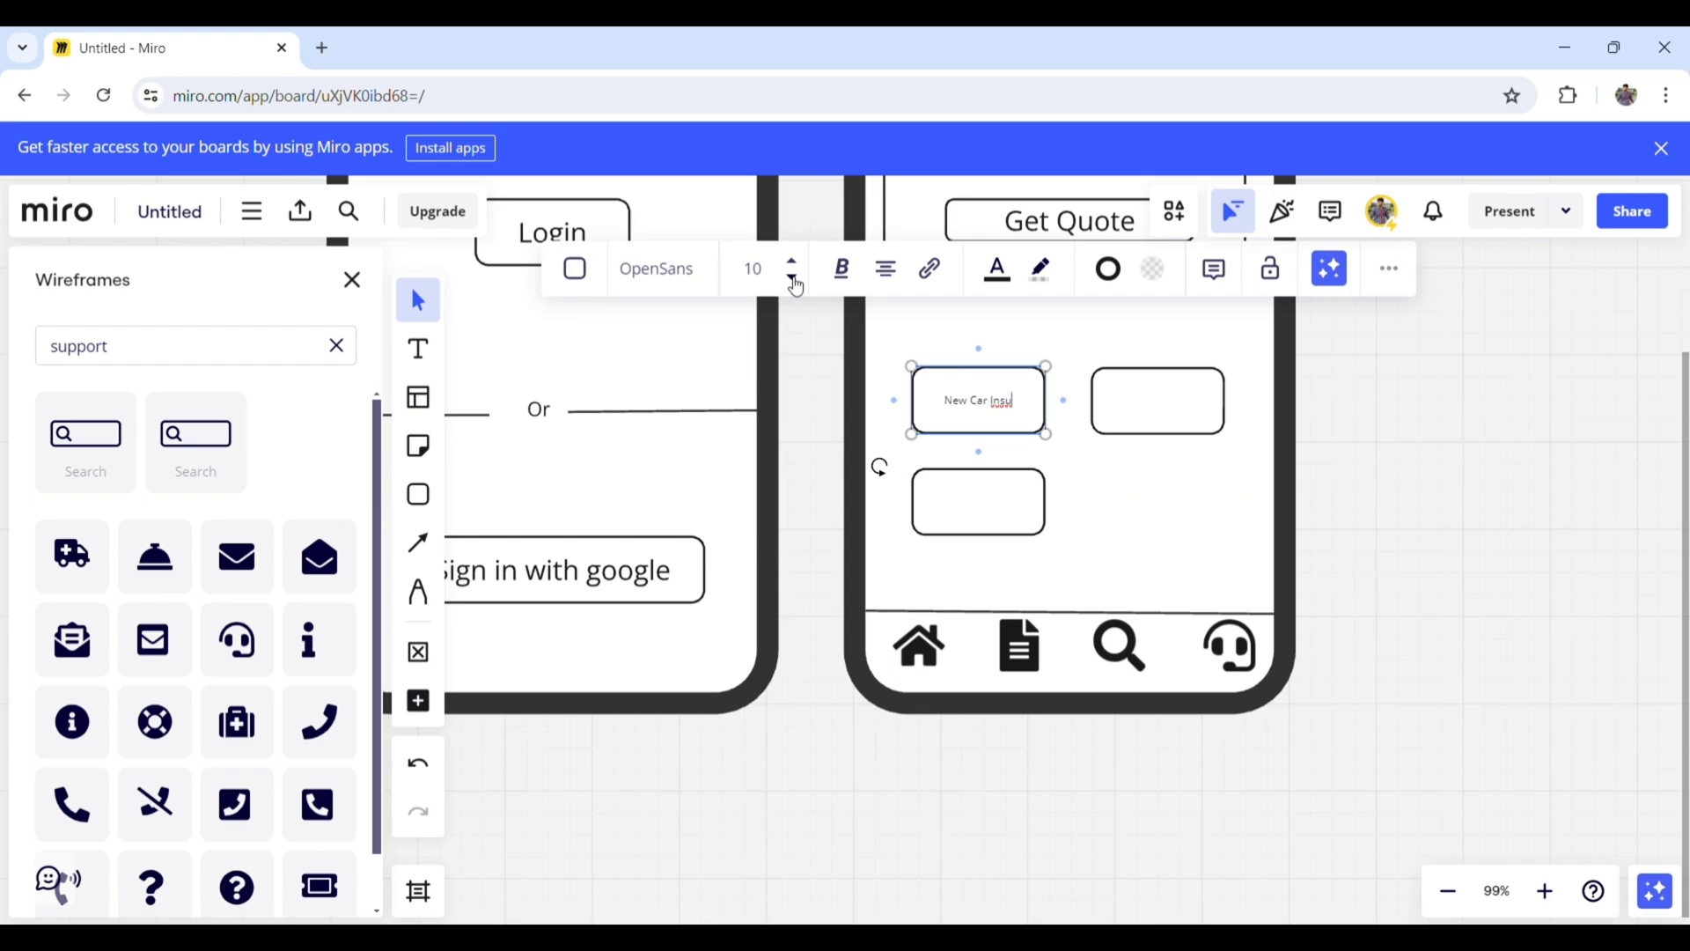
pyautogui.click(798, 261)
pyautogui.click(797, 261)
pyautogui.write('rance')
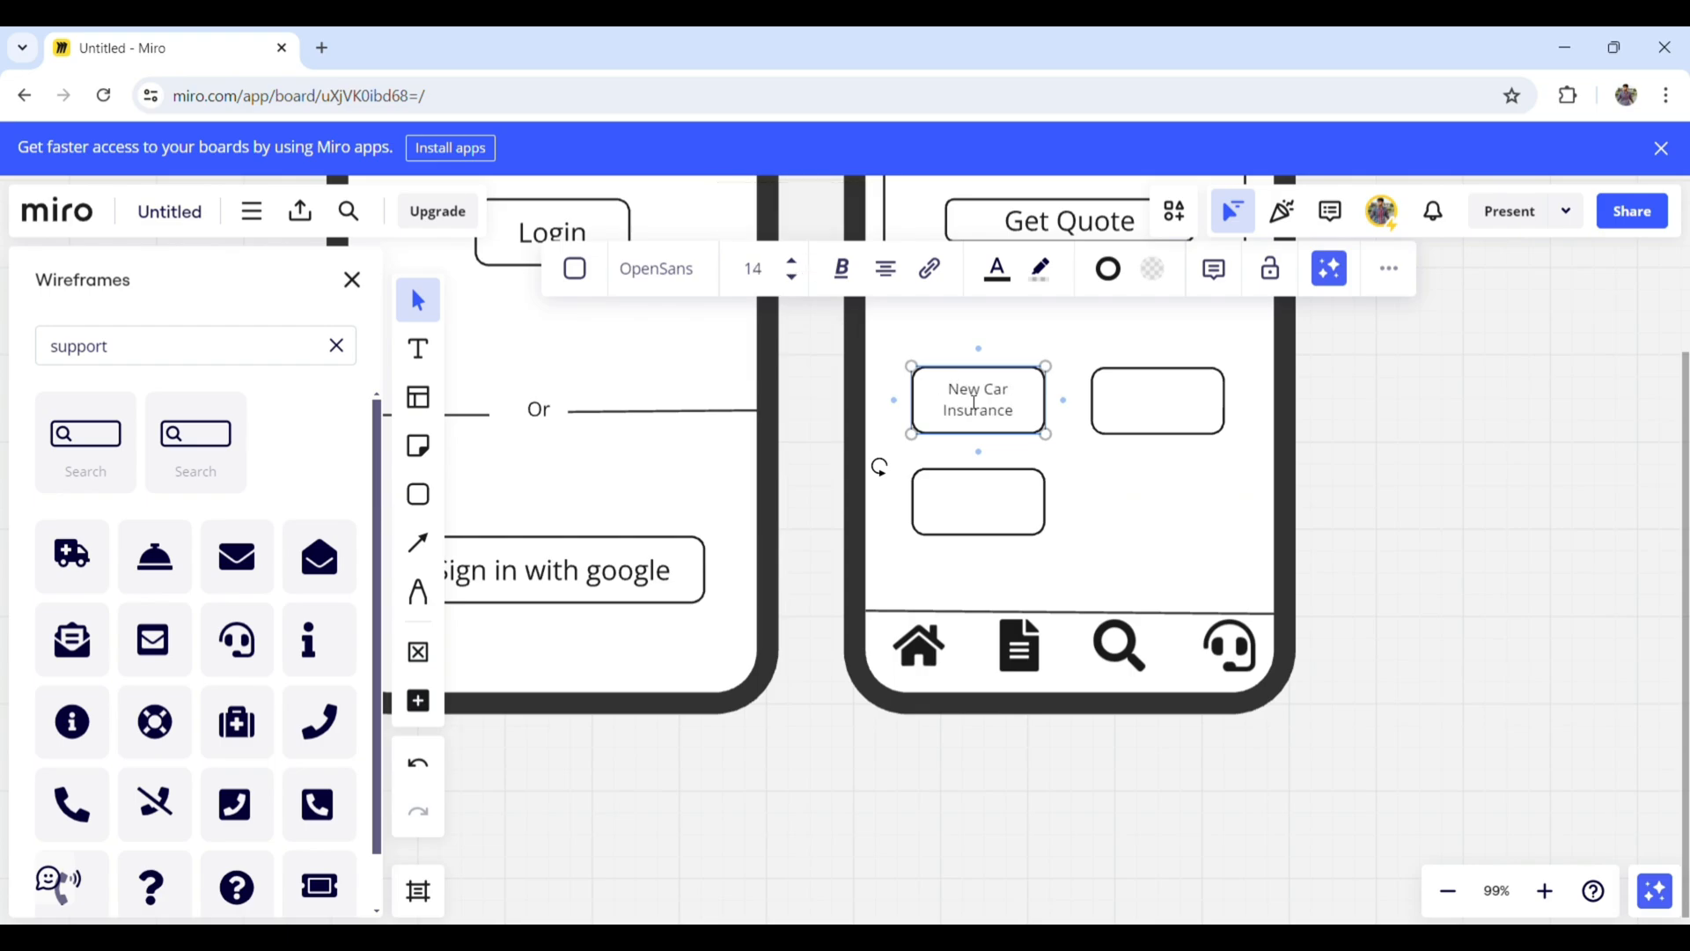
# - Label the small rounded box beside "New Car Insurance" as "Upgrade your car"
pyautogui.doubleClick(1132, 408)
pyautogui.write('Upd')
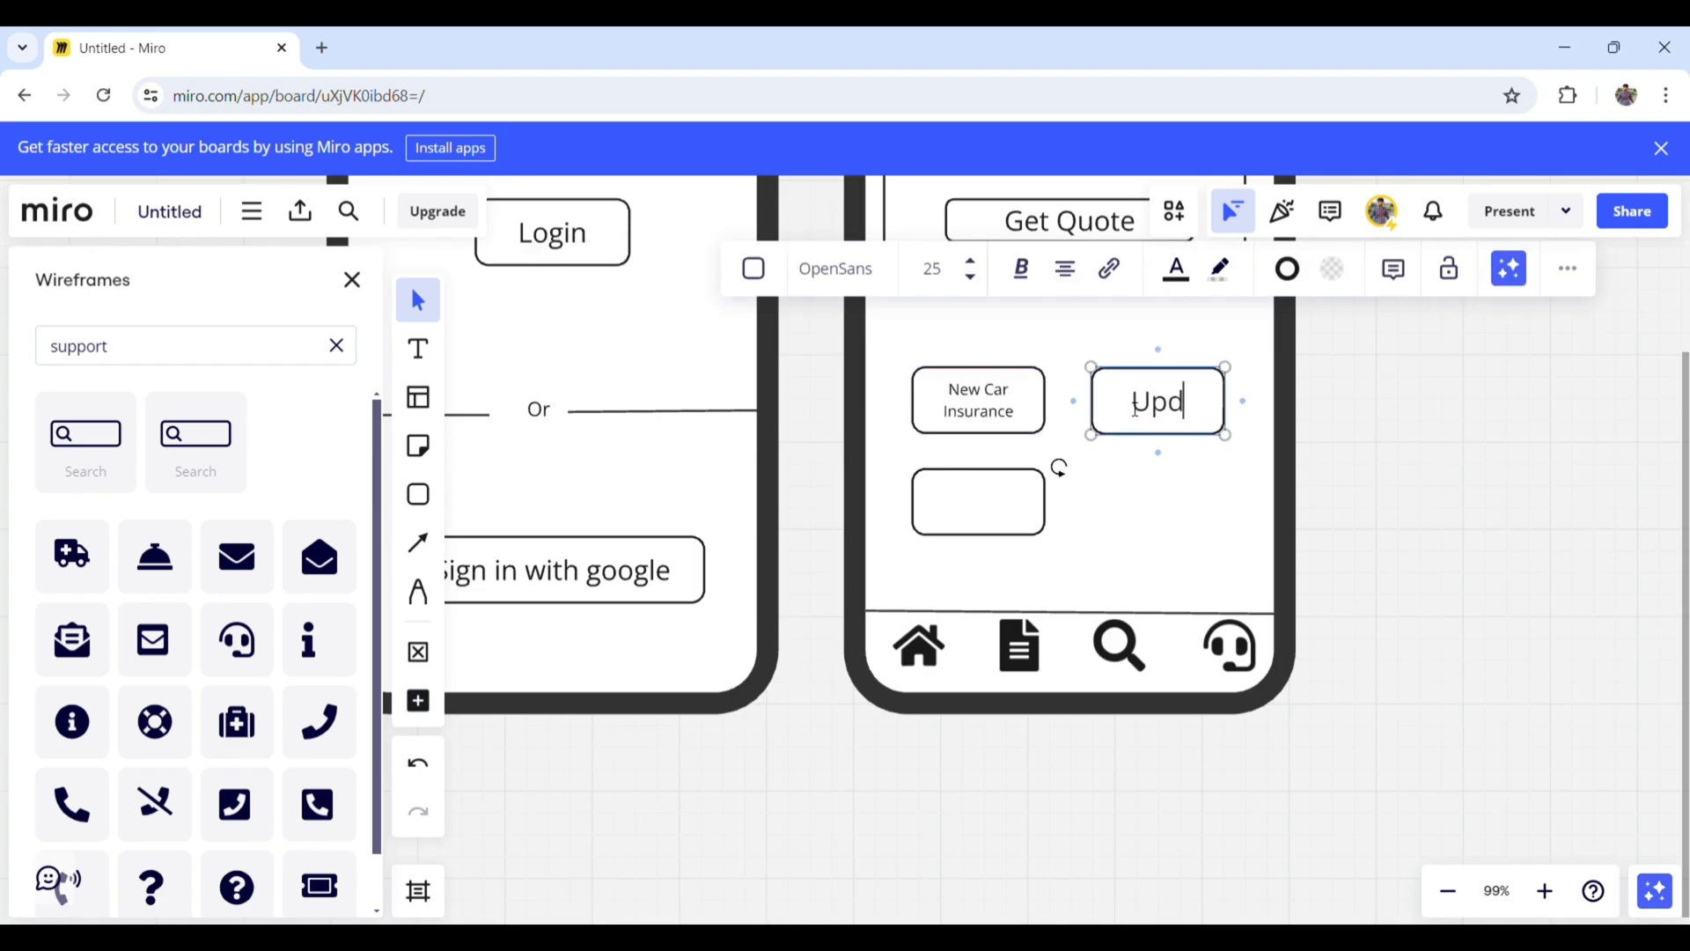
pyautogui.press('BackSpace')
pyautogui.write('grade')
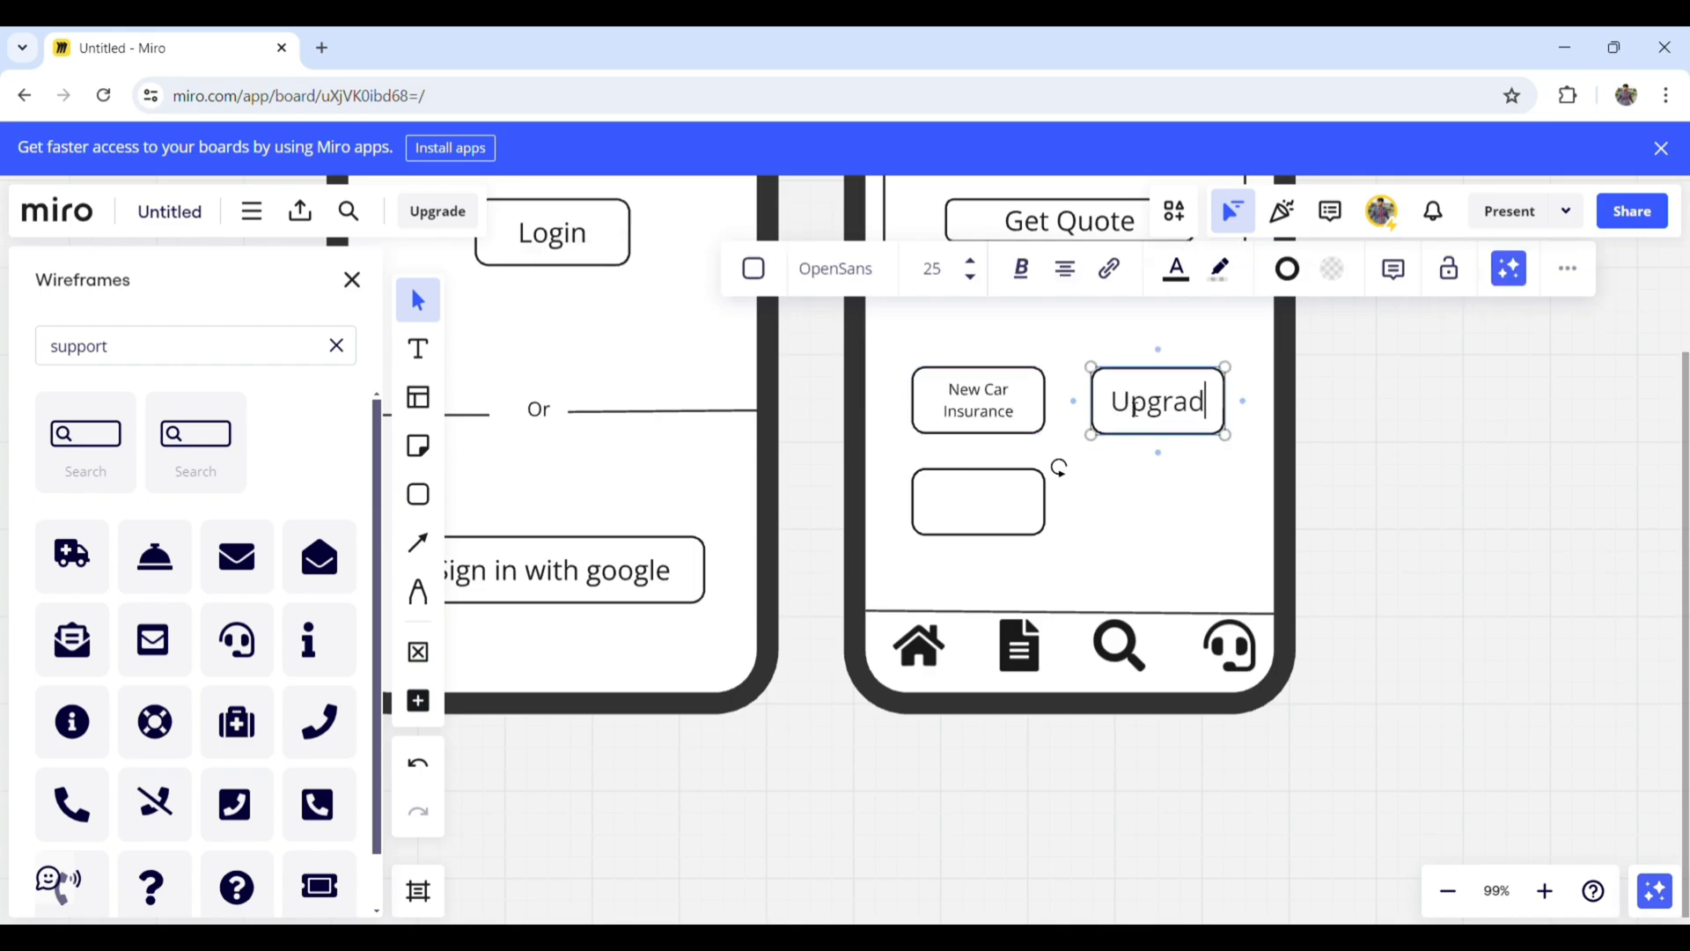
pyautogui.write(' y')
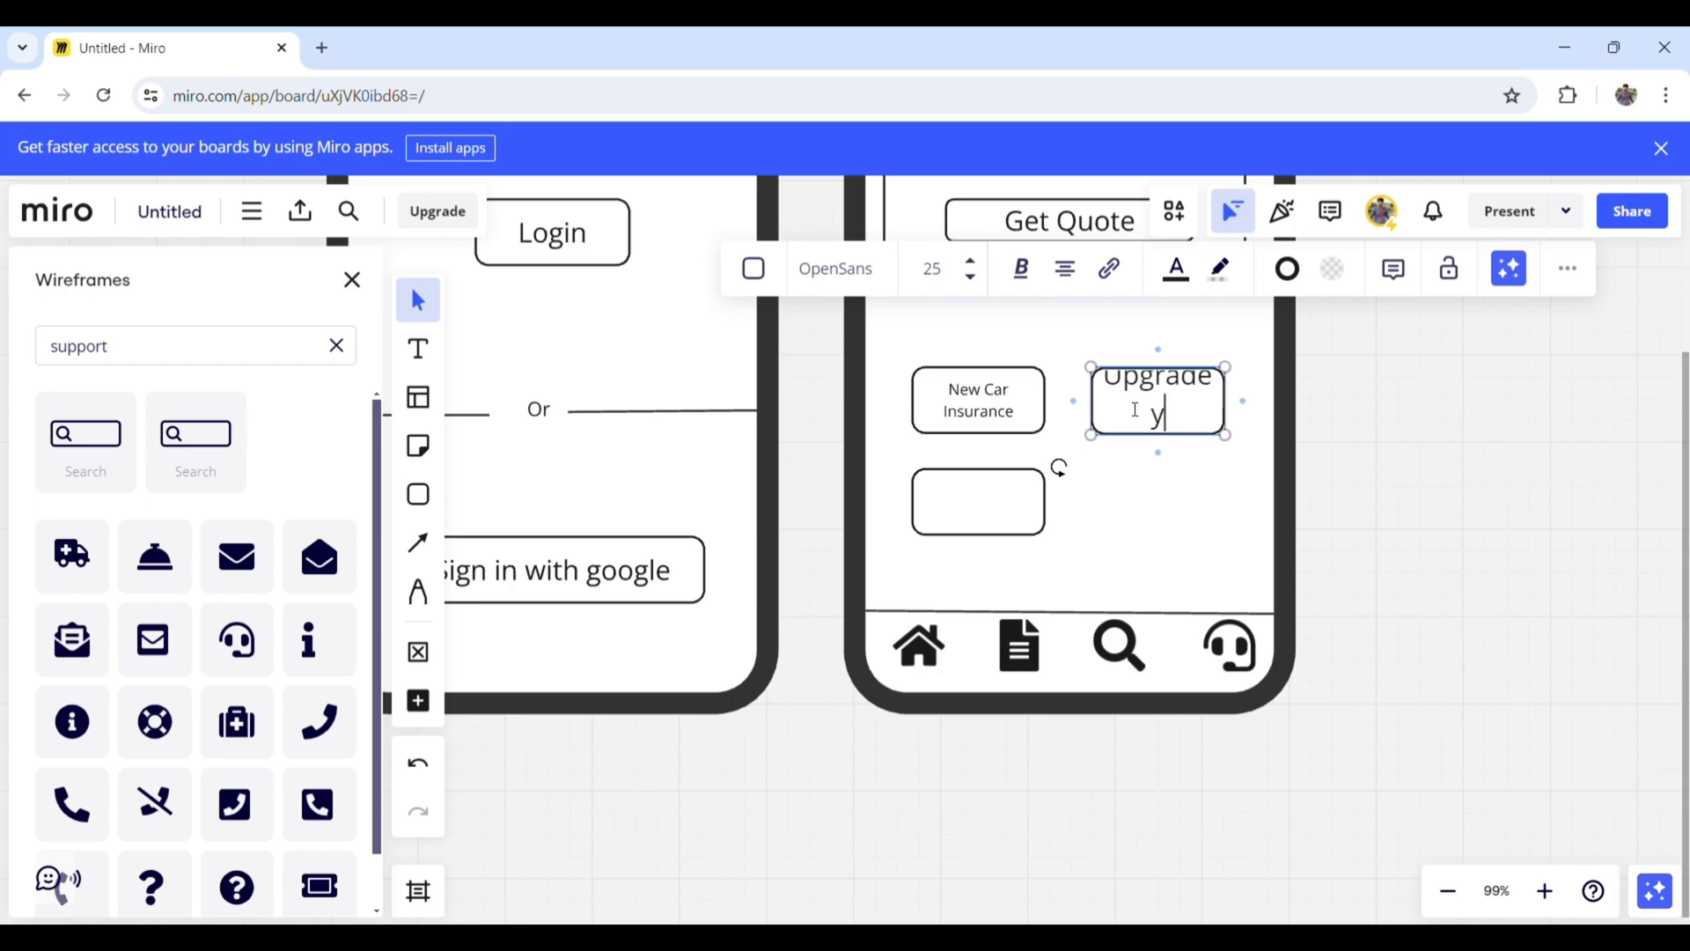
pyautogui.write('our car')
# - Label the small rounded box below "New Car Insurance" as "Car Validation" at font size 14
pyautogui.doubleClick(997, 515)
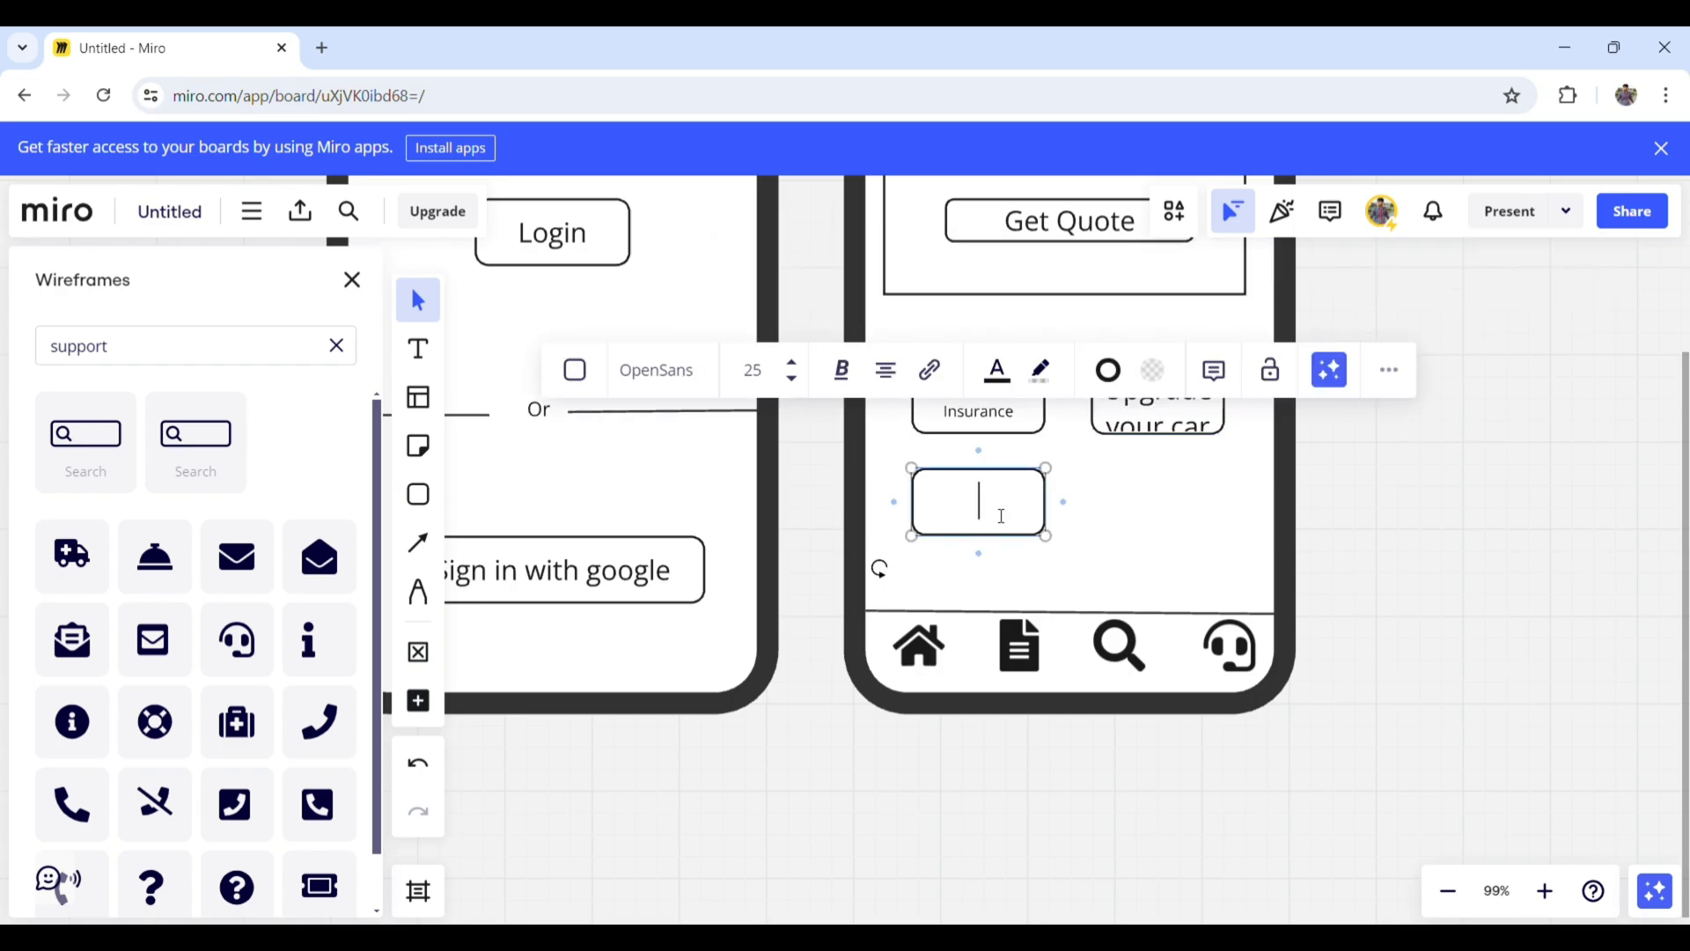
pyautogui.write('Car Validation')
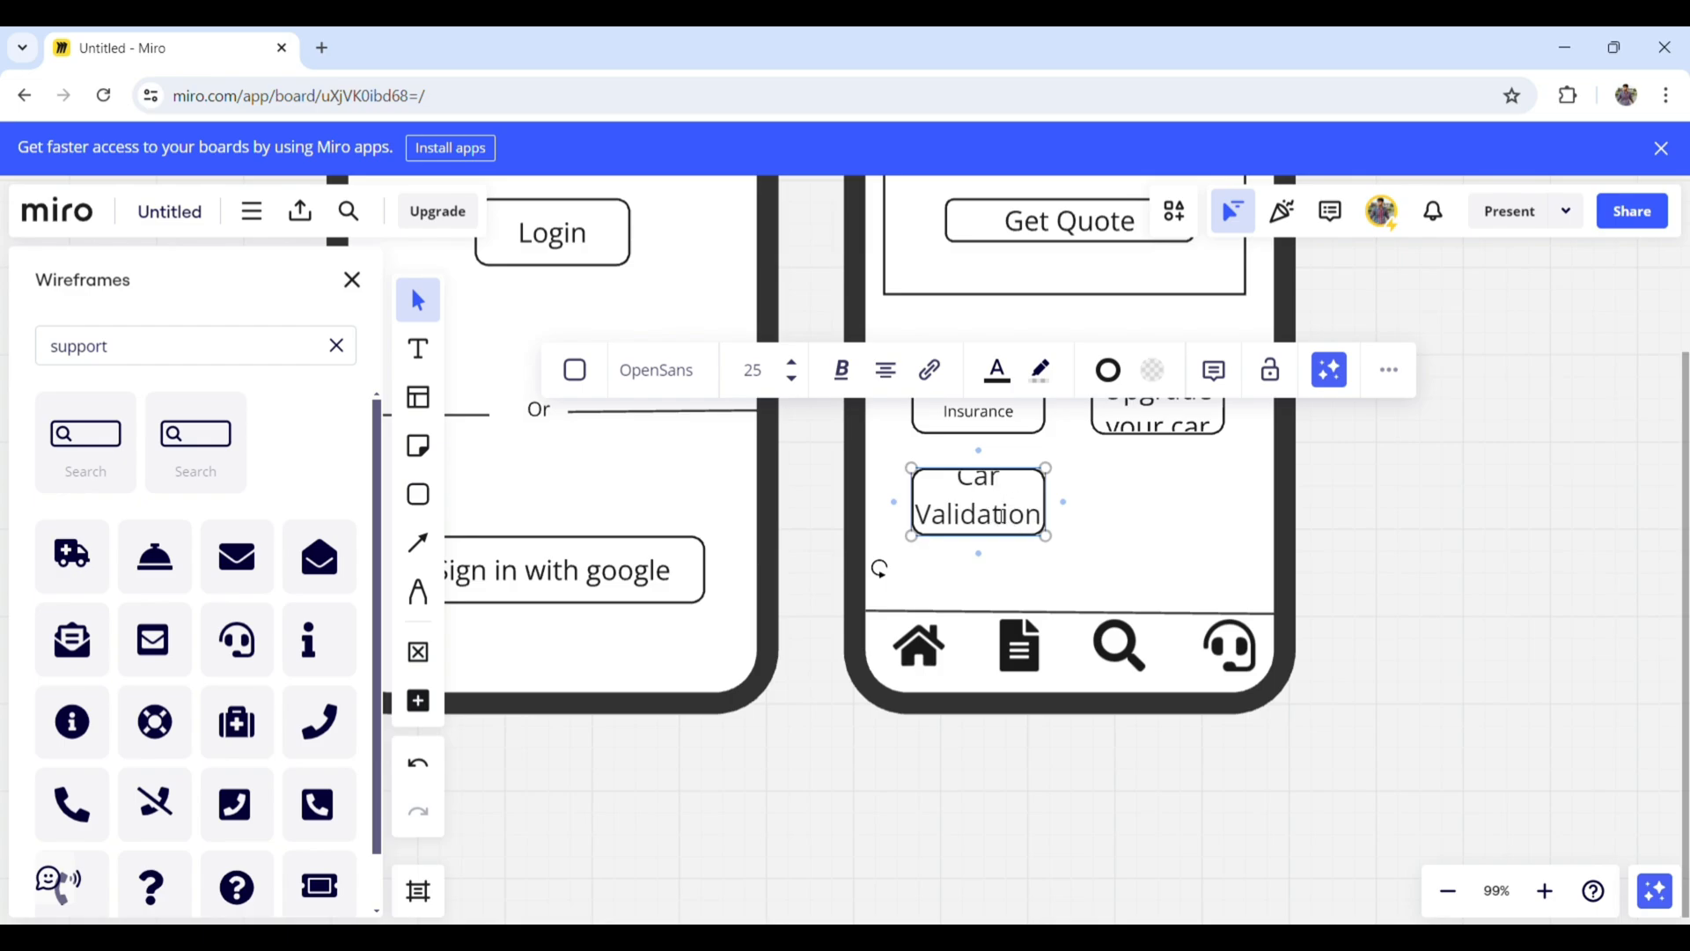
pyautogui.click(1132, 539)
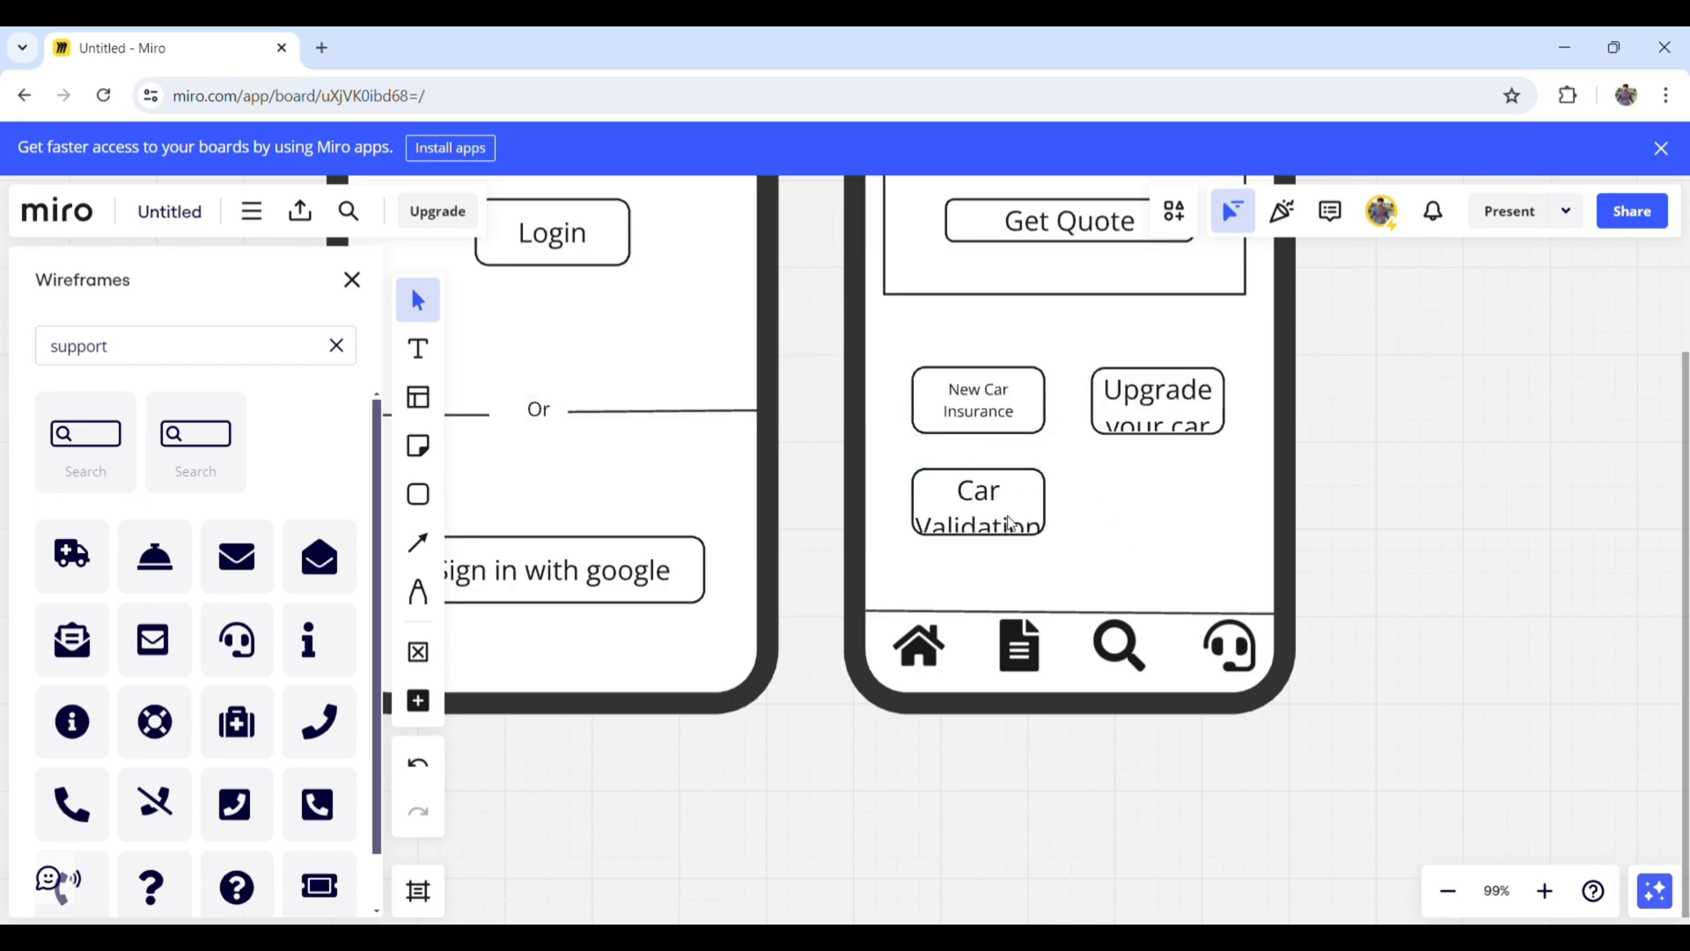
pyautogui.click(1010, 523)
pyautogui.click(793, 384)
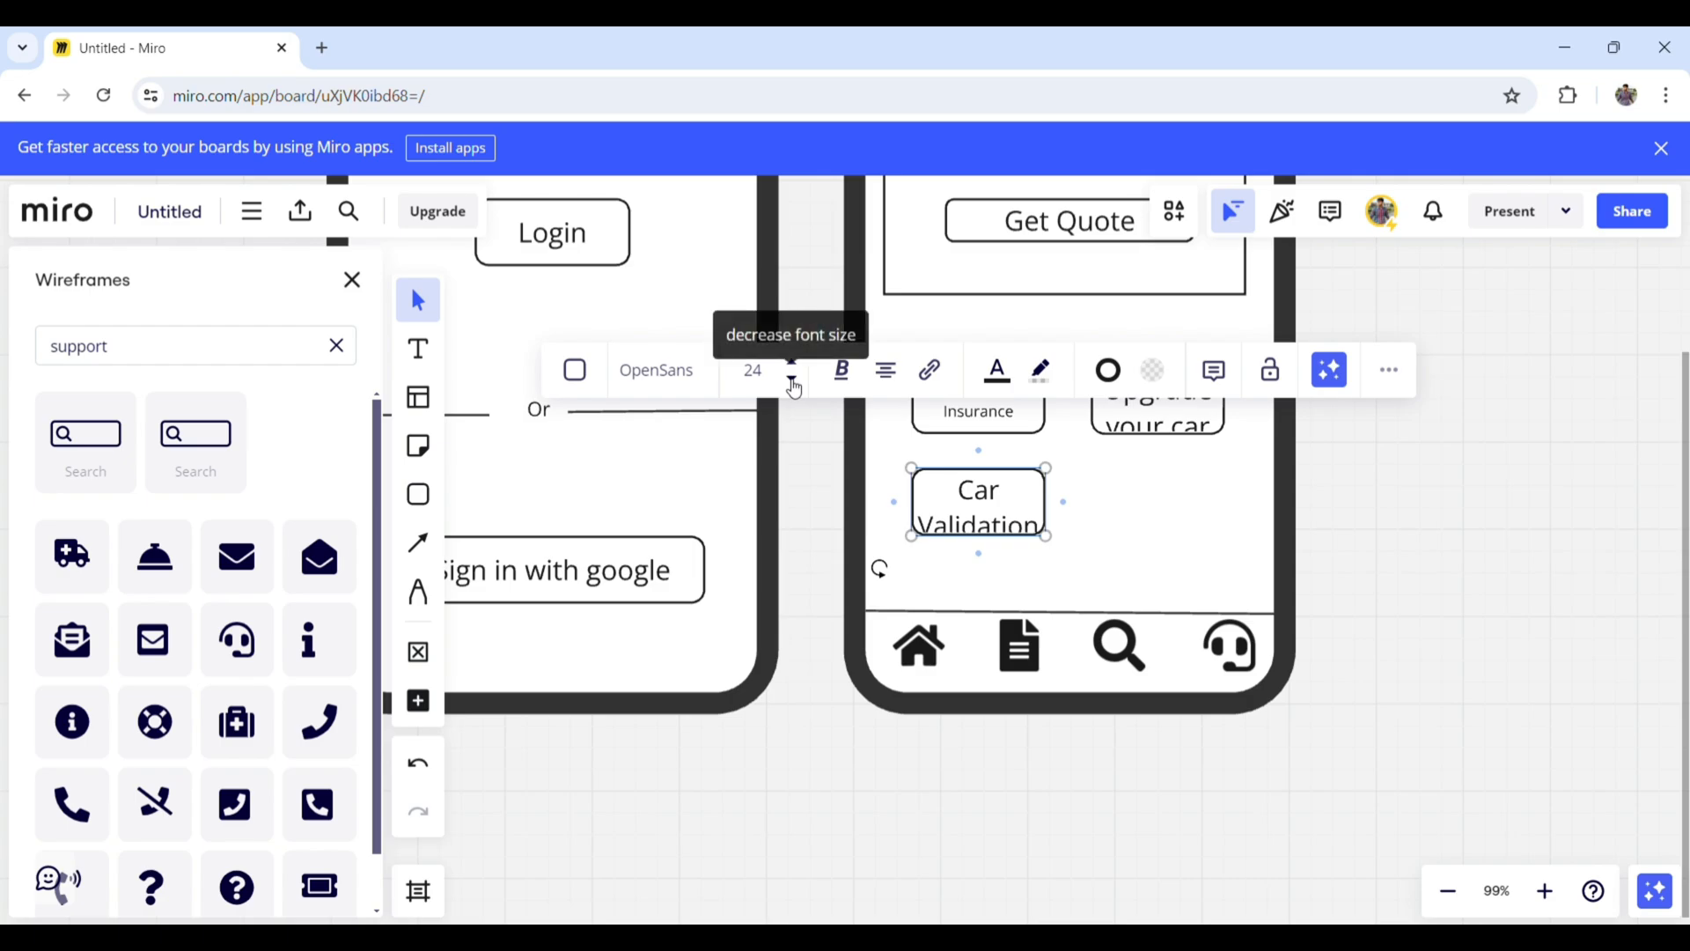
pyautogui.click(793, 384)
pyautogui.click(792, 384)
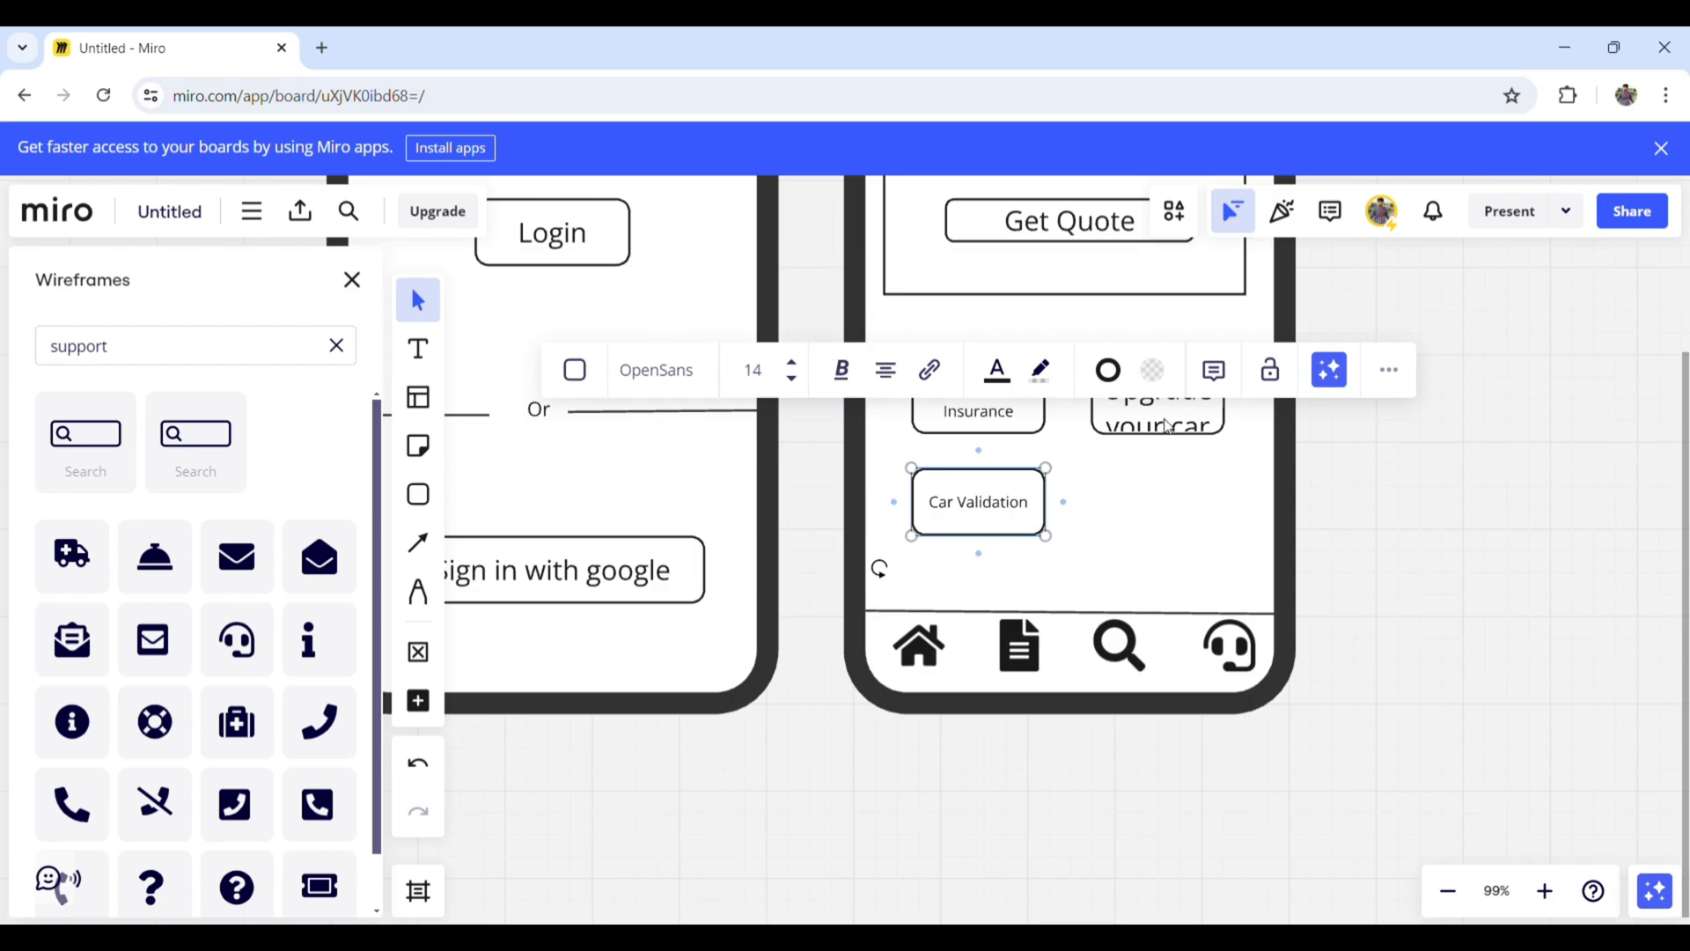
# - Reduce the font size of the "Upgrade your car" box text to 14
pyautogui.click(1101, 400)
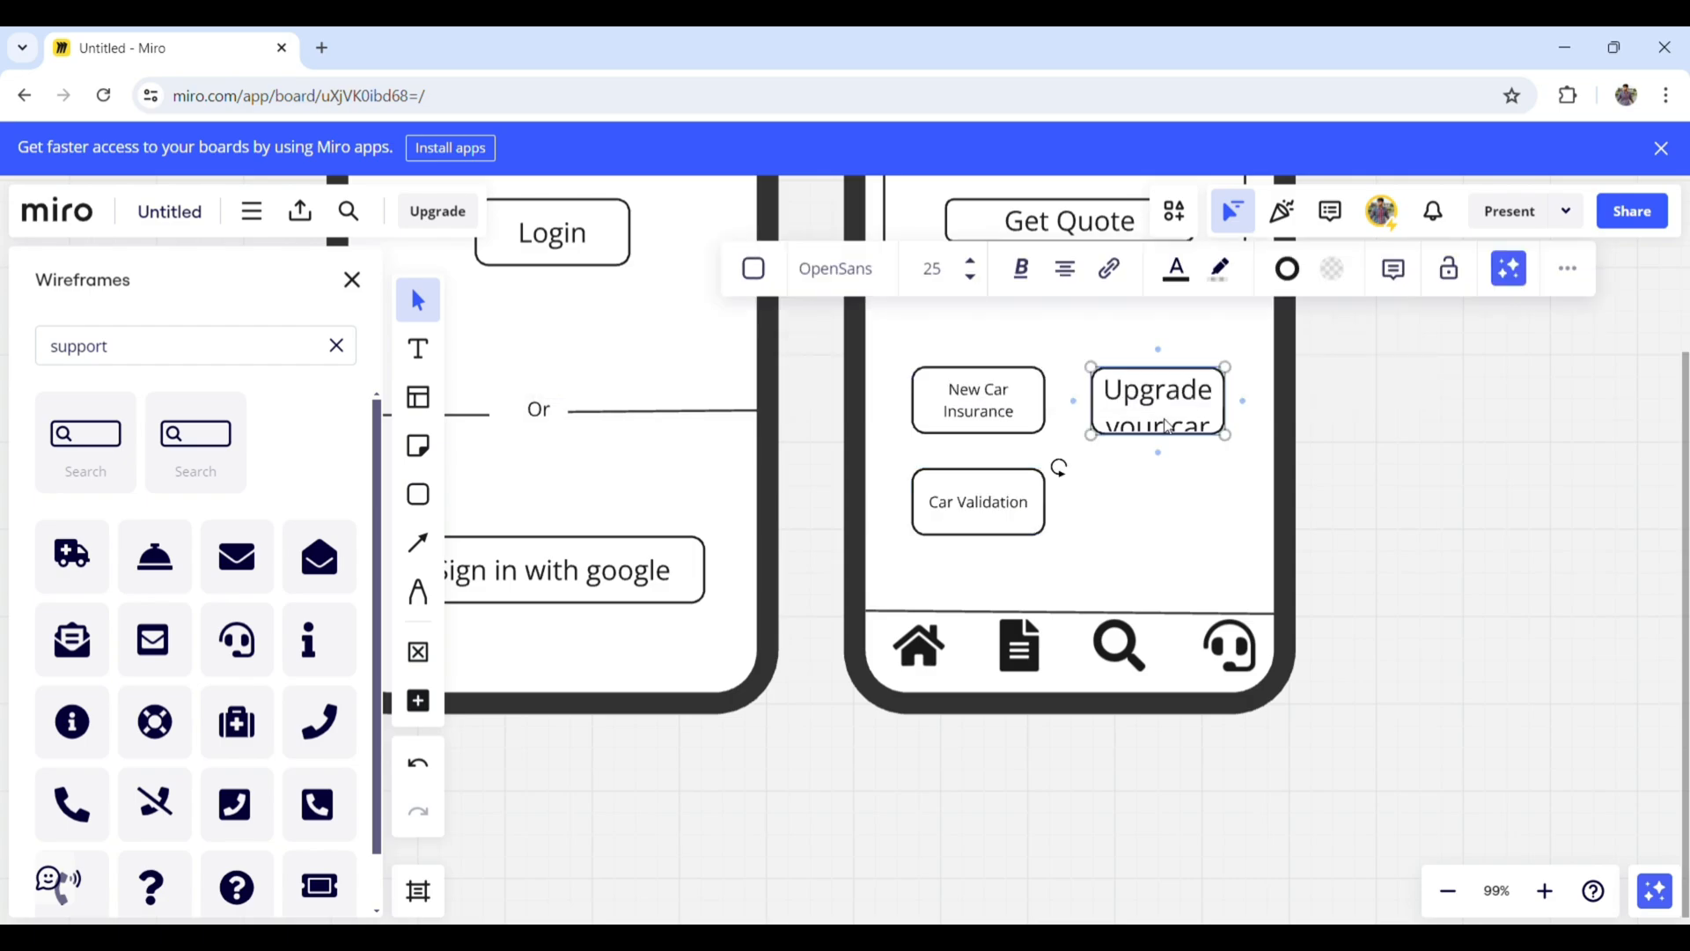
pyautogui.click(982, 284)
pyautogui.click(982, 283)
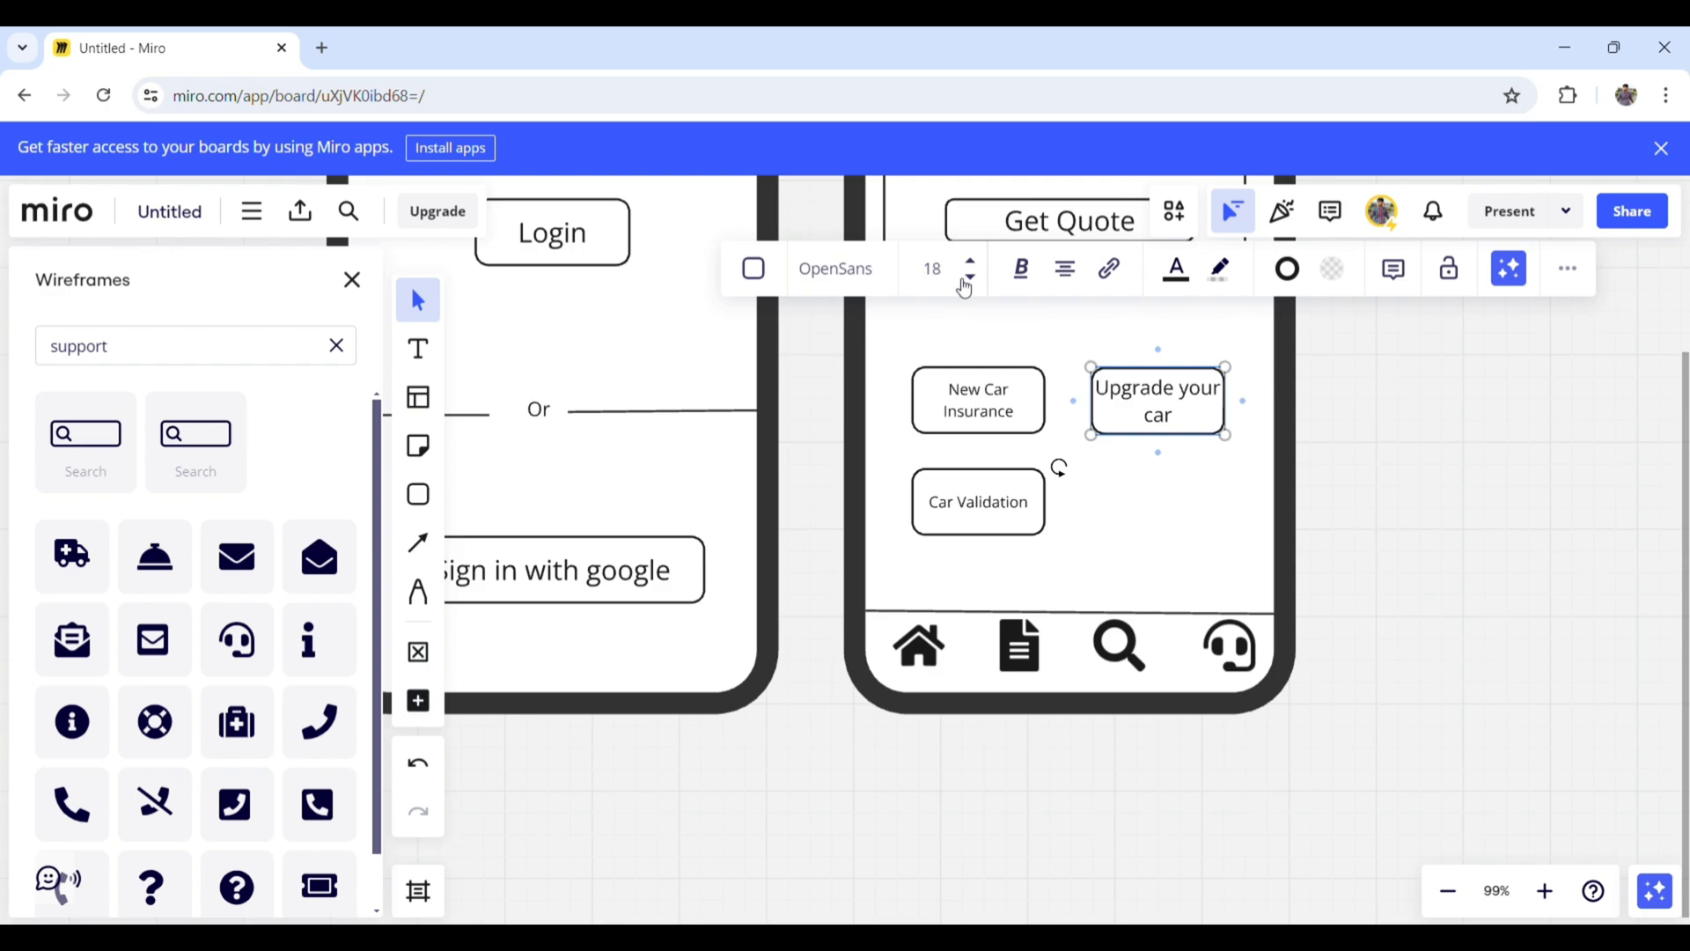
pyautogui.click(973, 282)
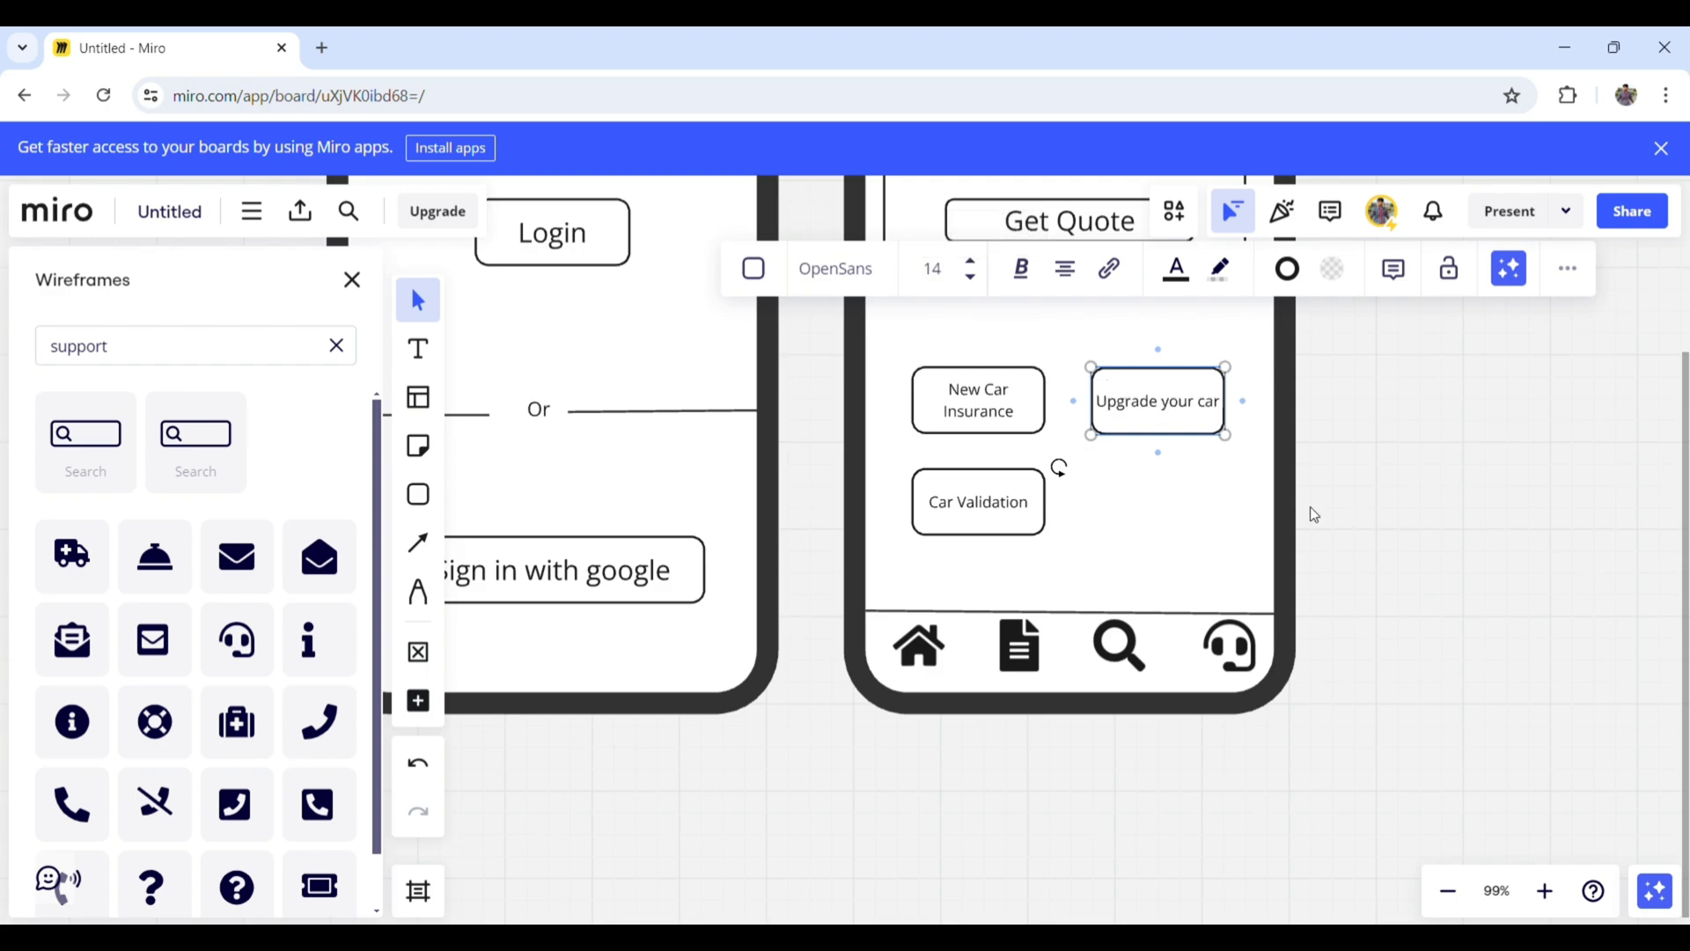
pyautogui.click(1446, 475)
# - Add a "Home" text label beneath the house icon in the navigation bar
pyautogui.hscroll(1, 1446, 474)
pyautogui.scroll(1, 1447, 474)
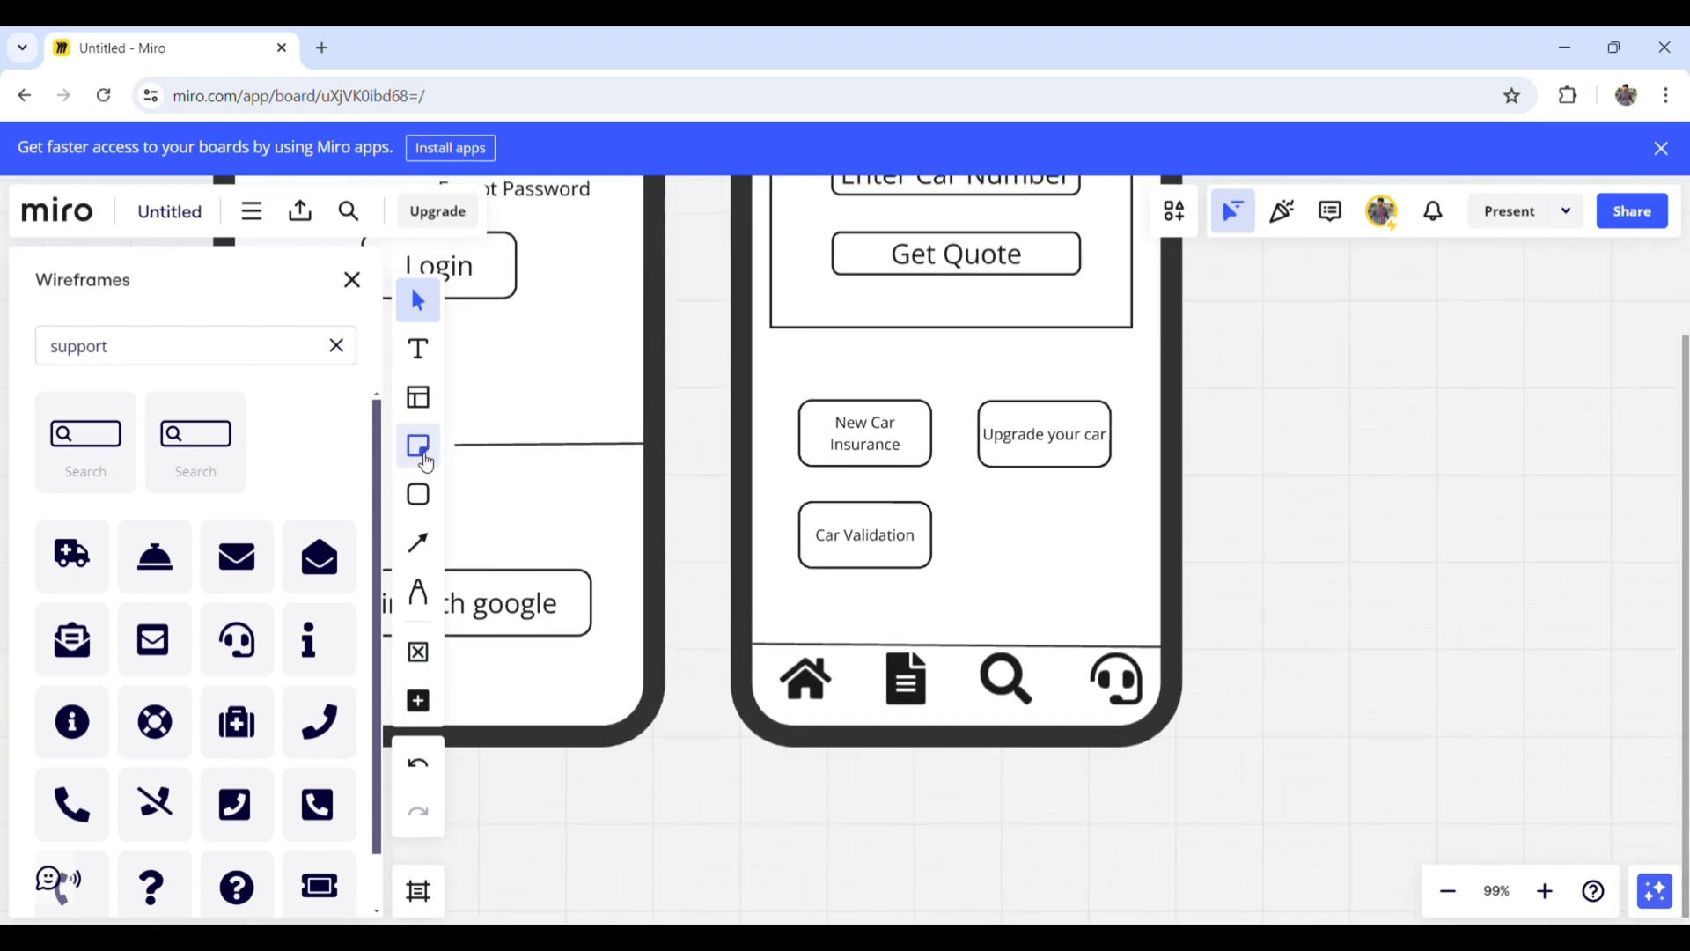
pyautogui.click(425, 352)
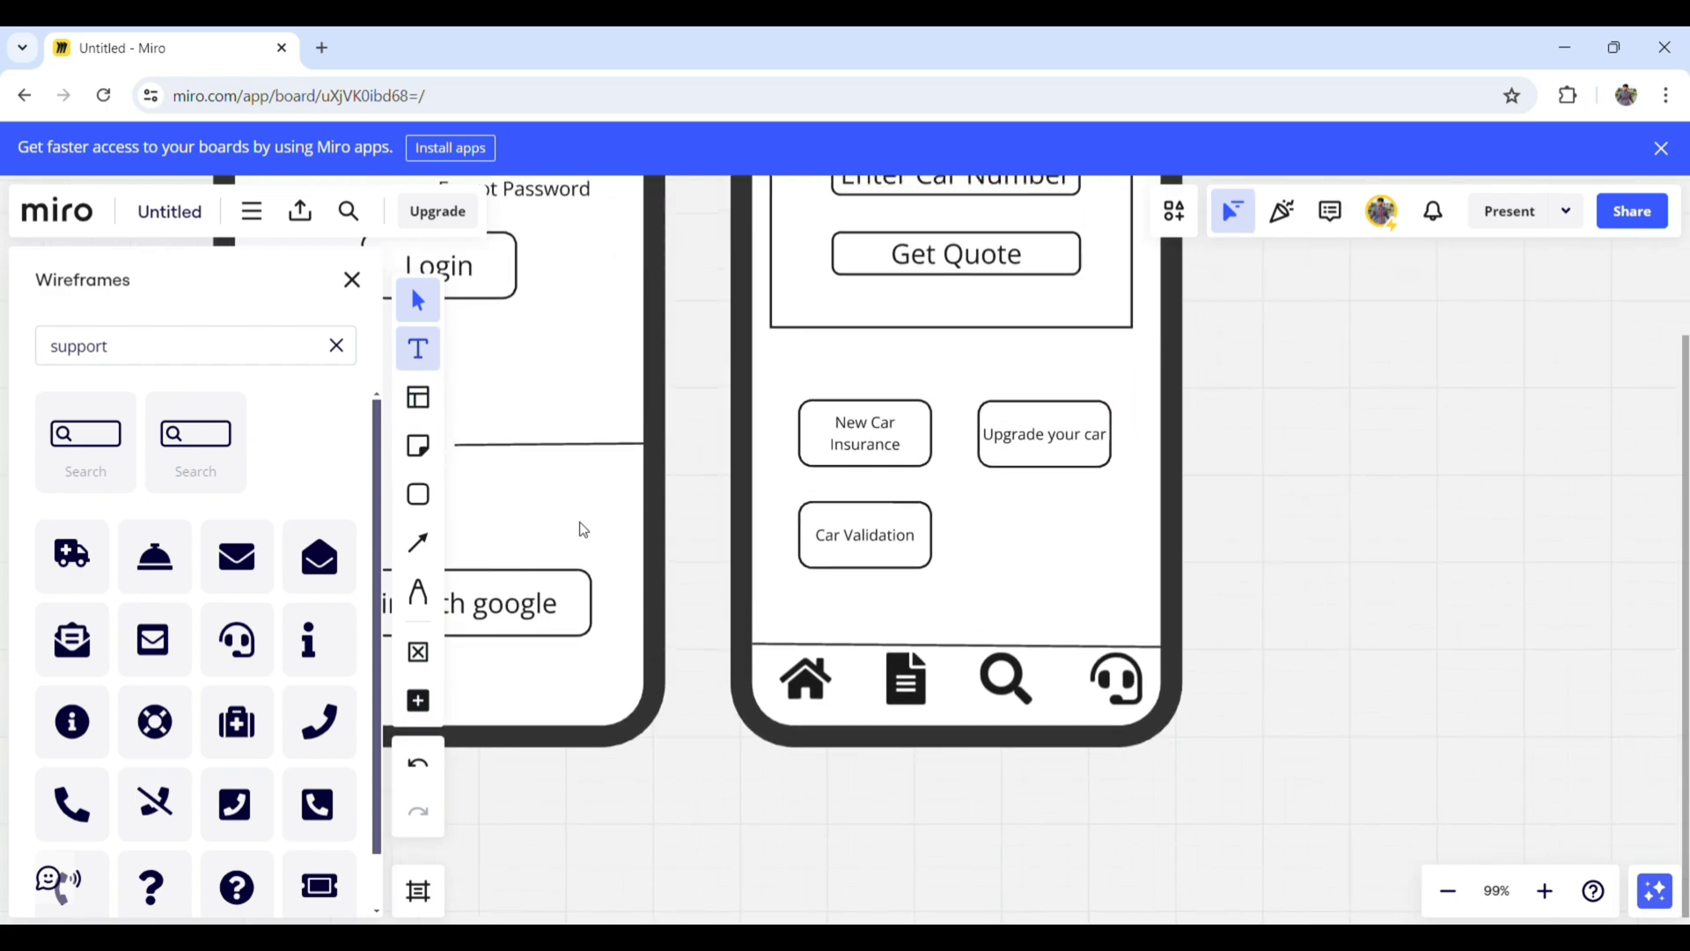
pyautogui.click(814, 719)
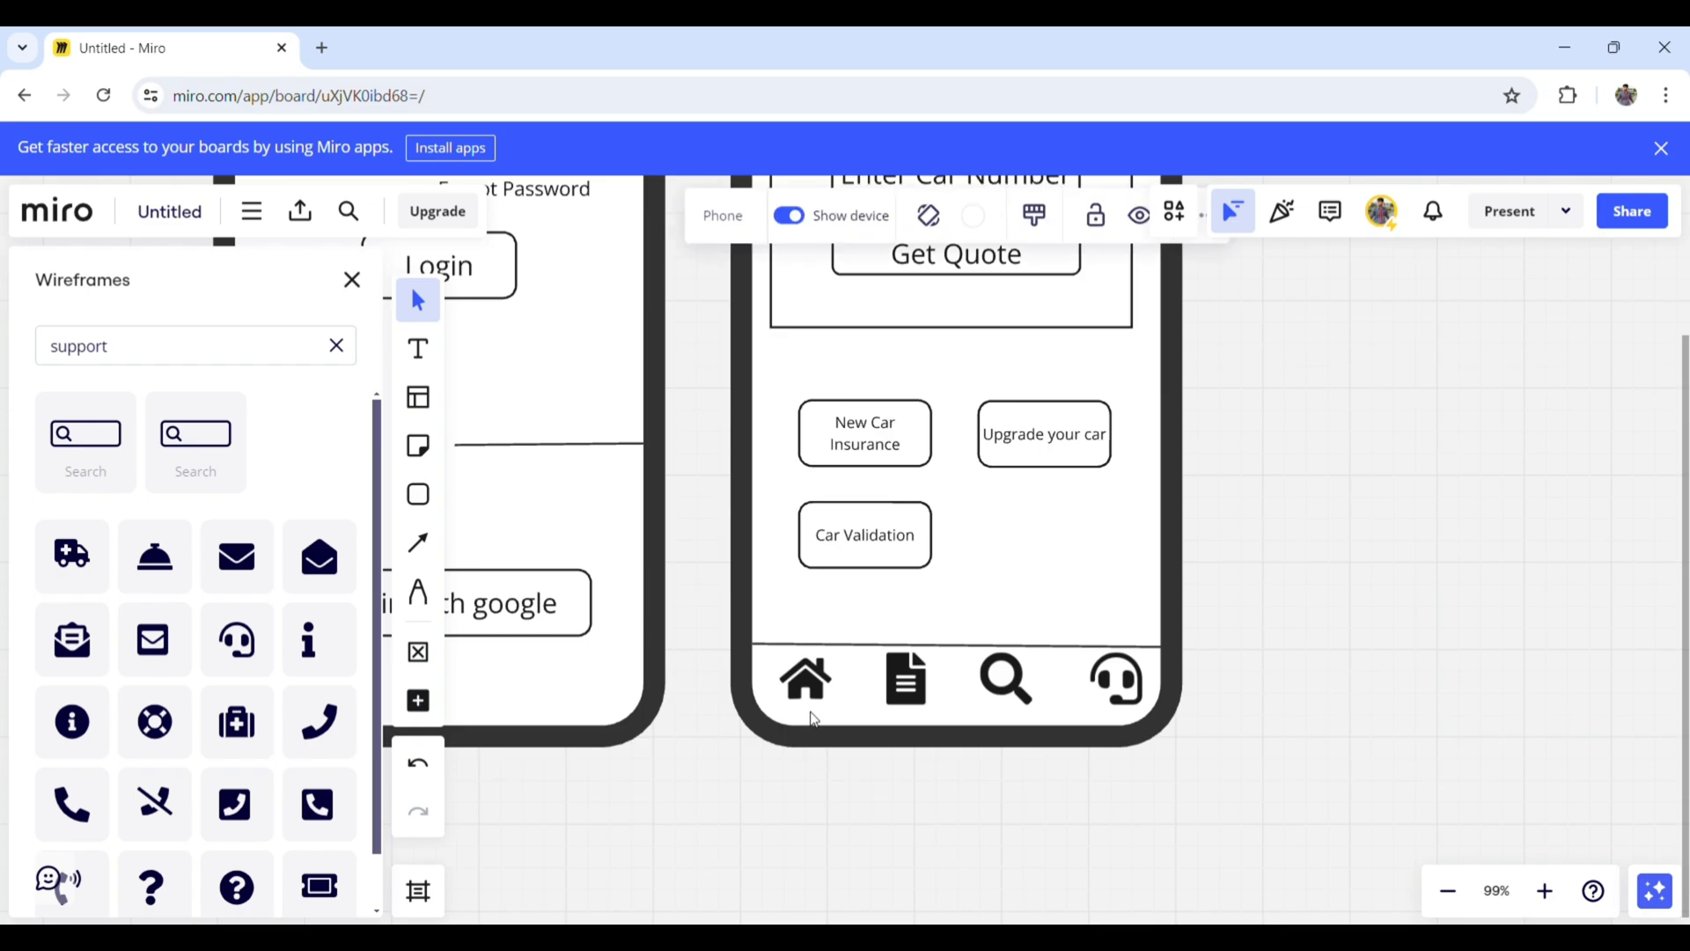
pyautogui.click(418, 348)
pyautogui.click(817, 708)
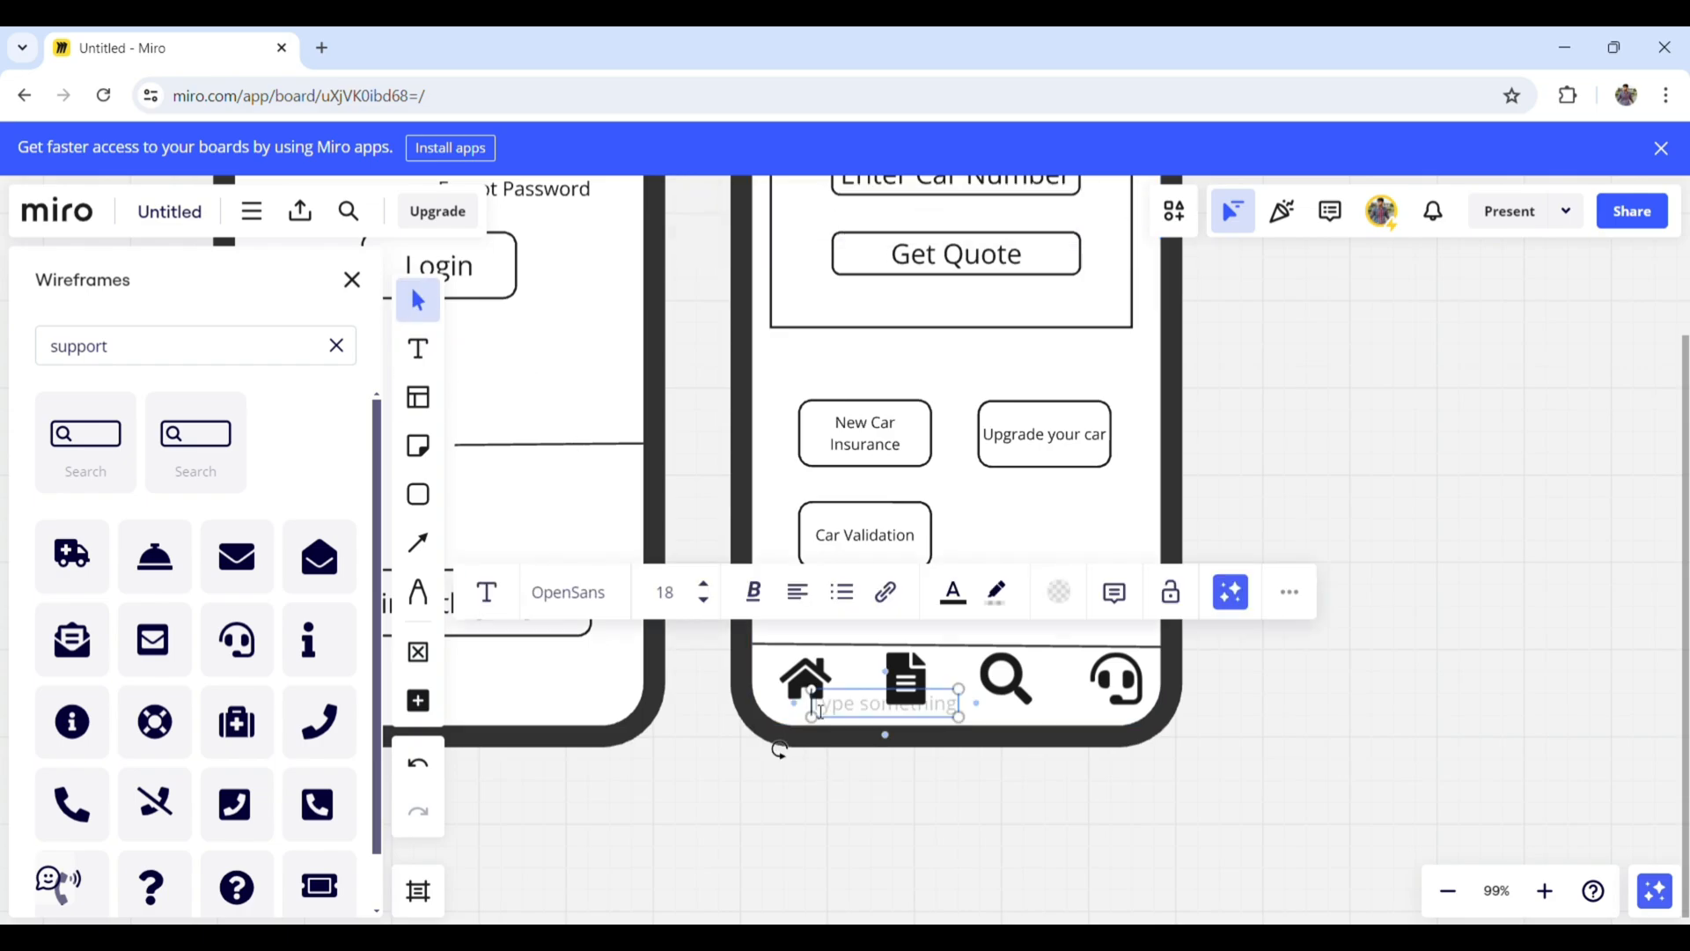
pyautogui.write('Home')
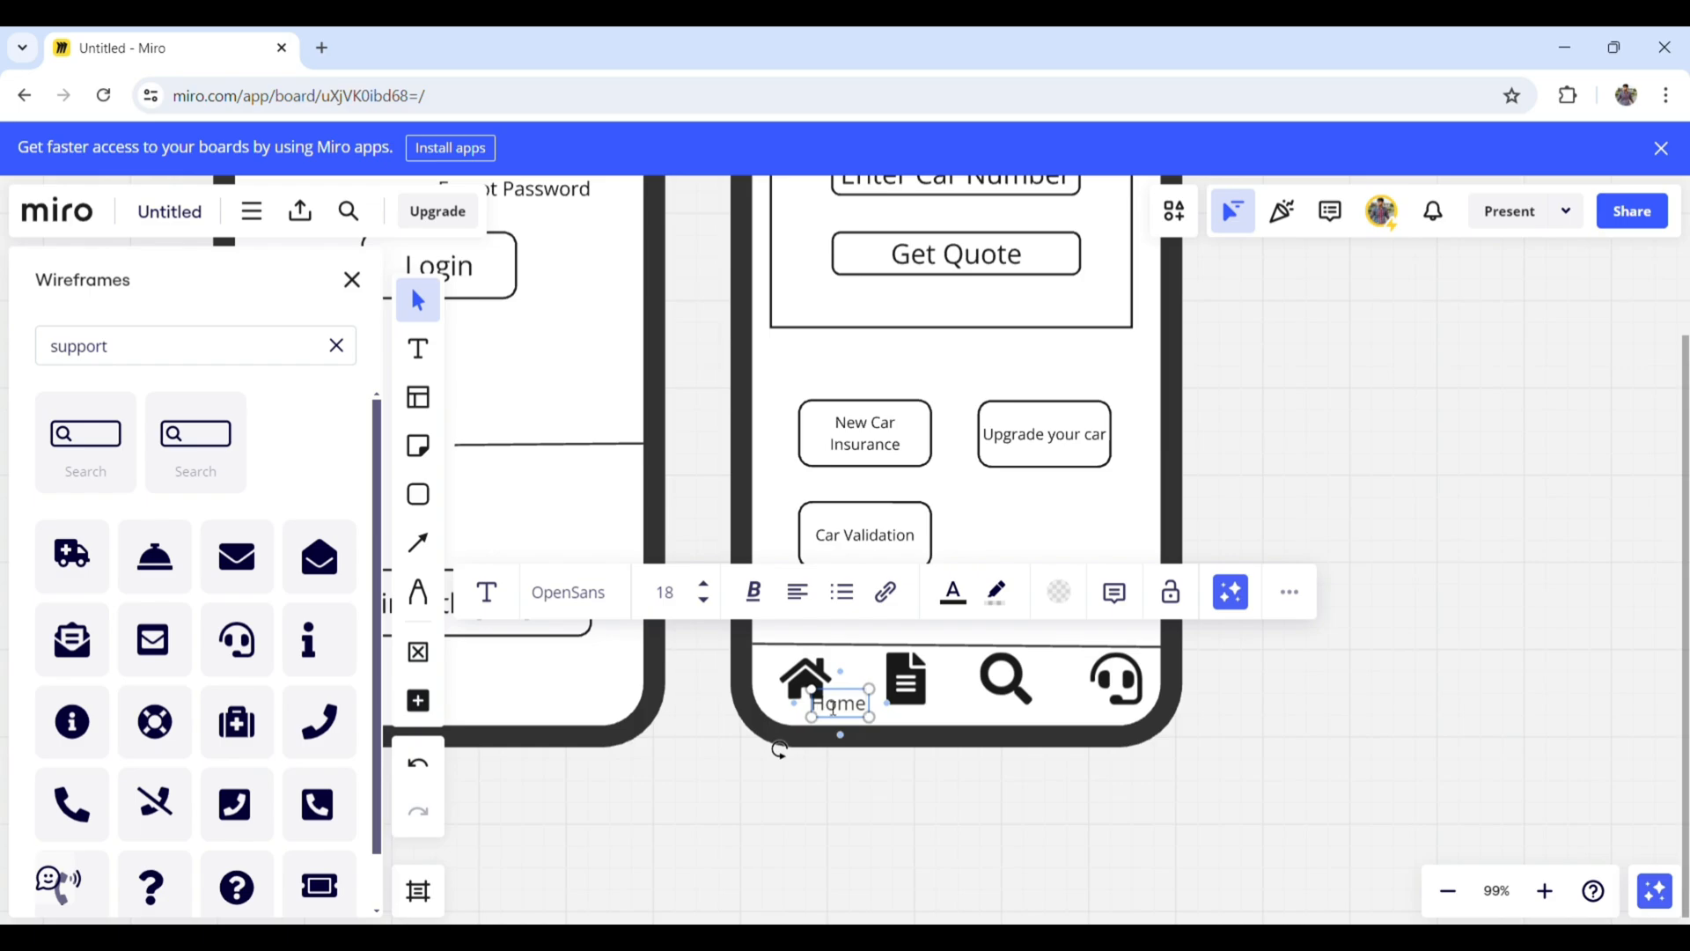
pyautogui.click(913, 757)
# - Duplicate the "Home" label beneath the document icon and change the copy's text to "Policy"
pyautogui.moveTo(852, 712); pyautogui.dragTo(913, 716)
pyautogui.click(819, 719)
pyautogui.doubleClick(915, 718)
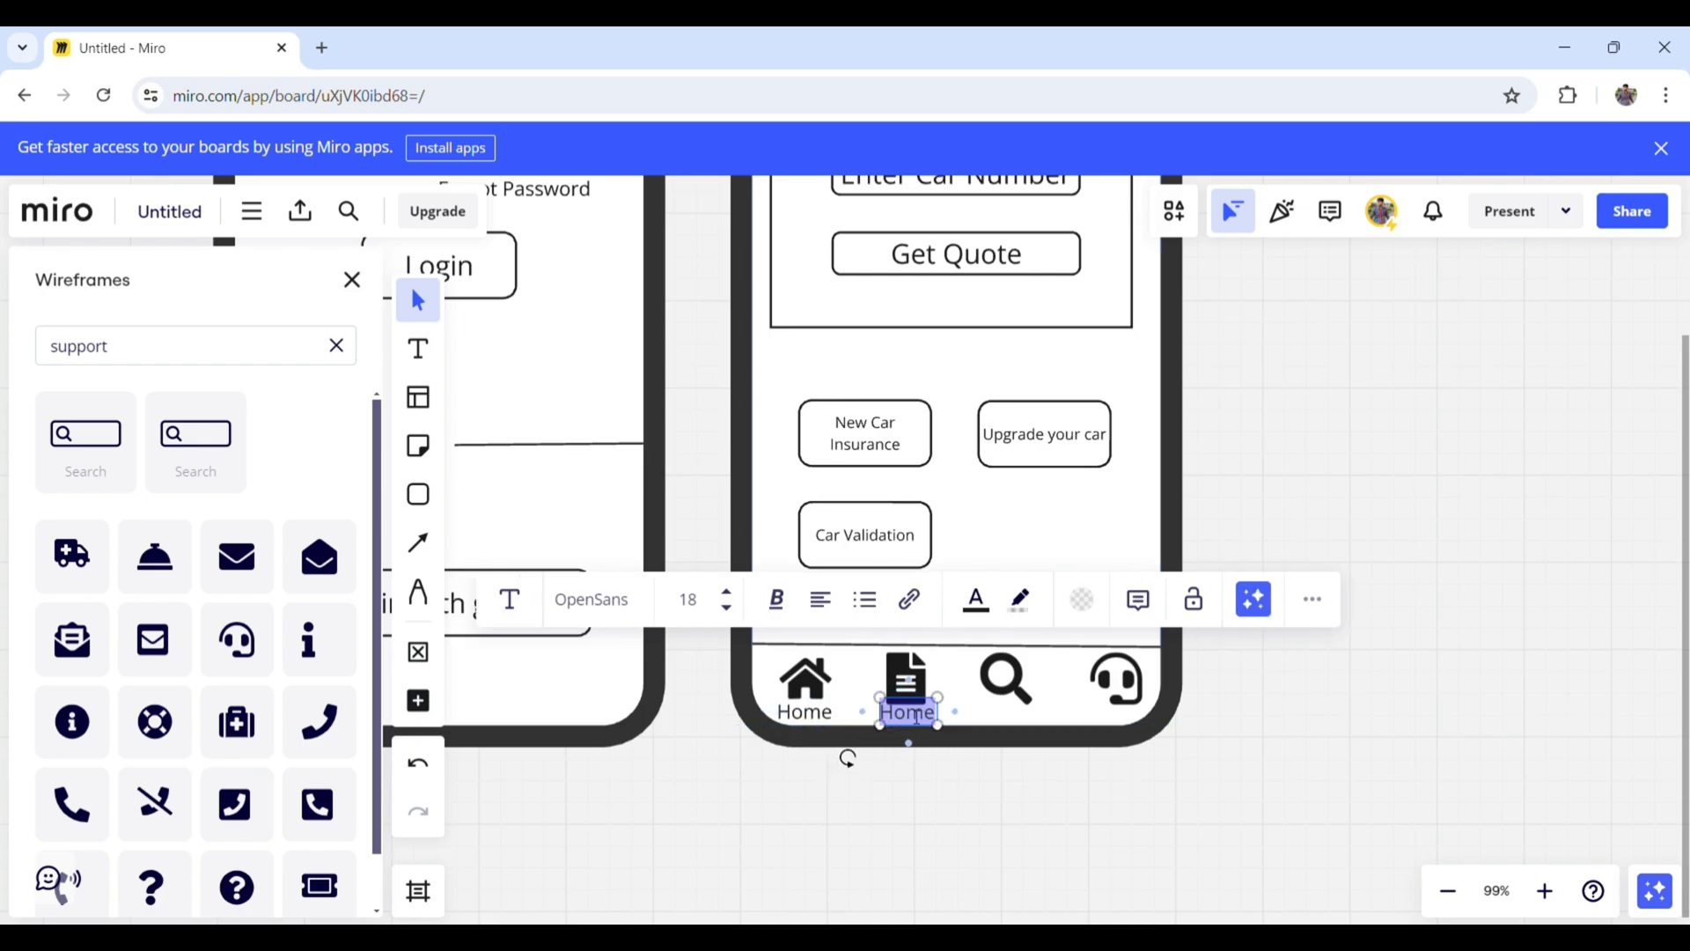
pyautogui.write('Policy')
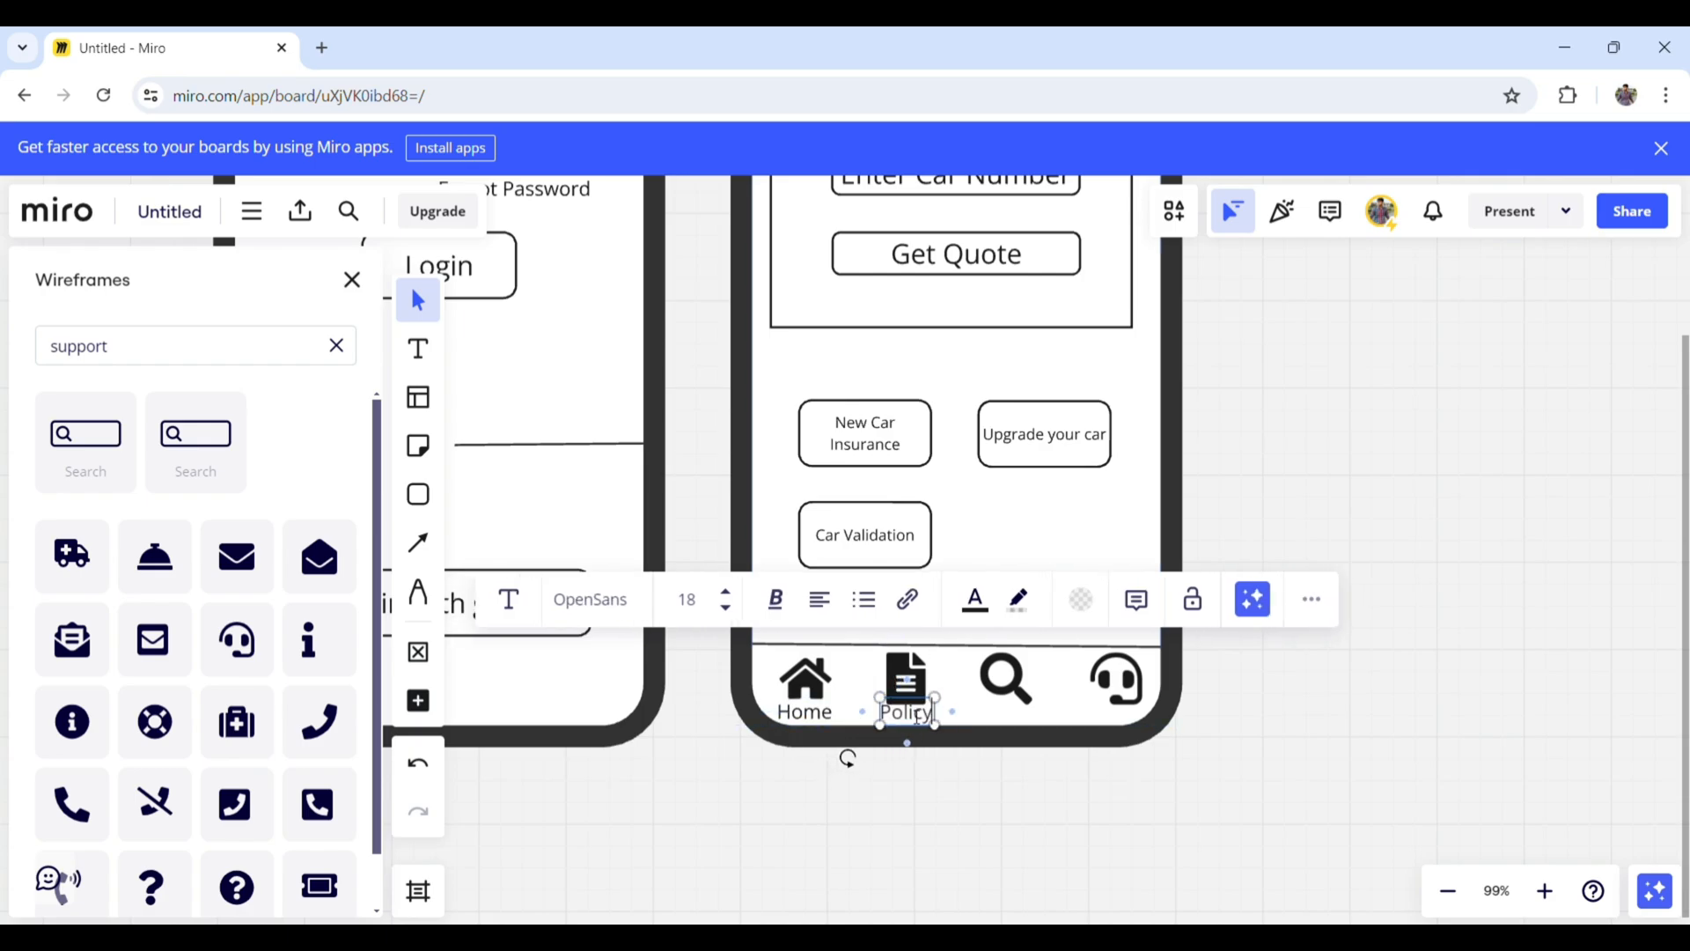
pyautogui.click(1009, 718)
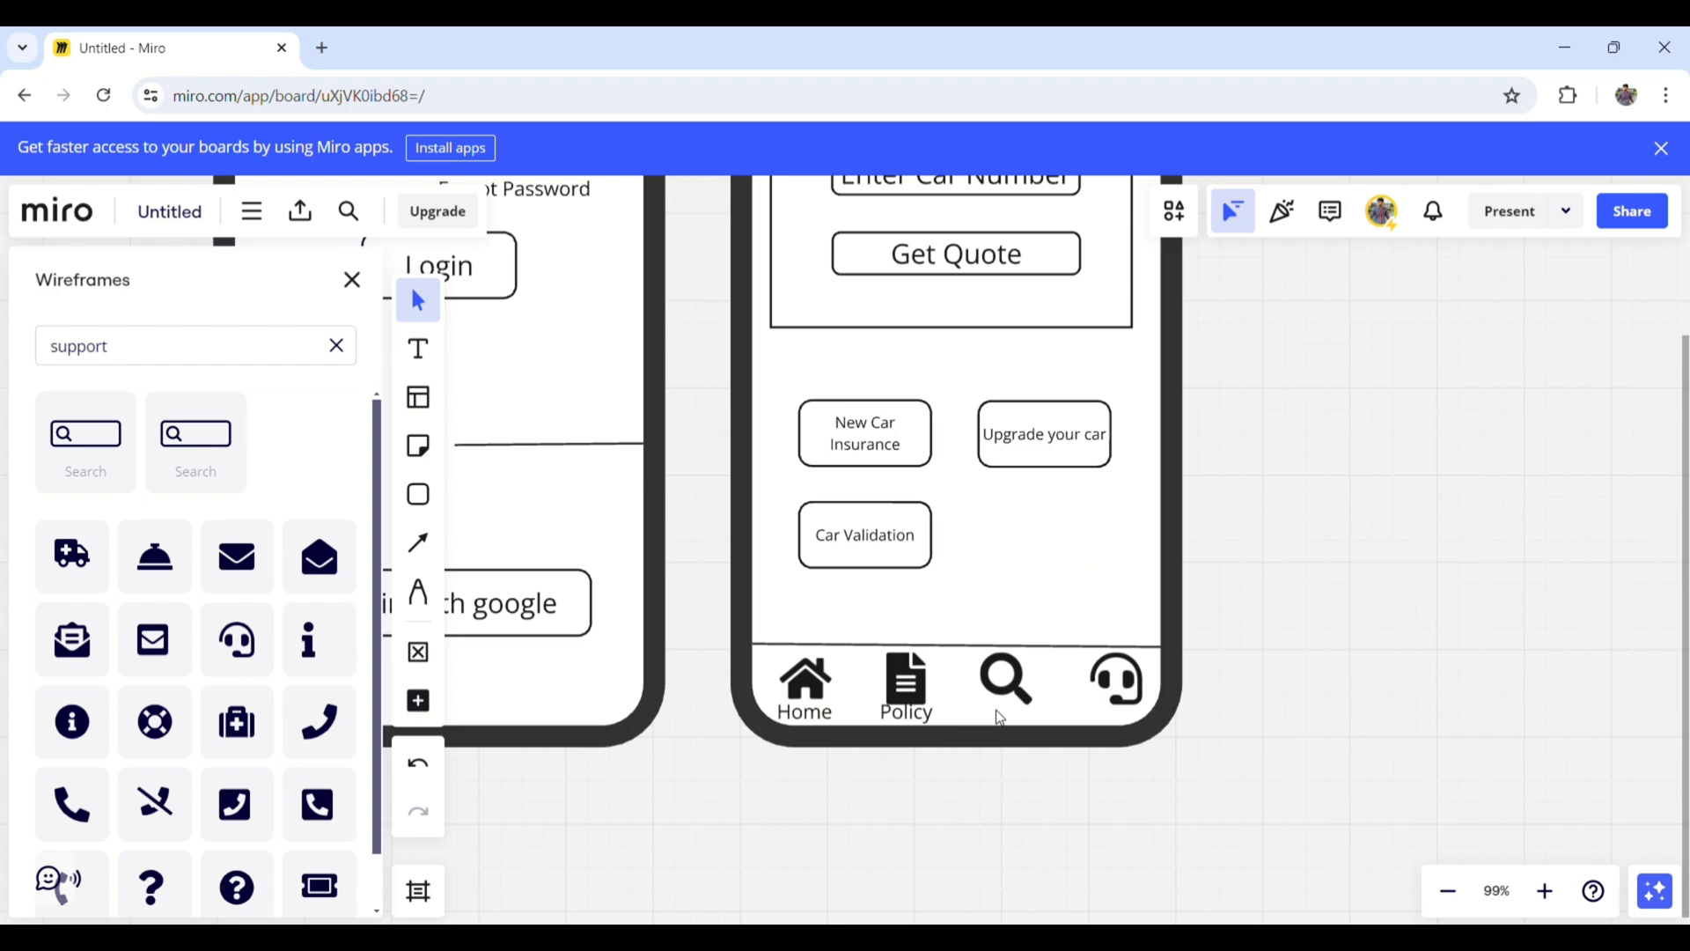
# - Duplicate the "Policy" label beneath the magnifier icon and change the copy's text to "Discover"
pyautogui.click(912, 713)
pyautogui.moveTo(912, 713); pyautogui.dragTo(1015, 715)
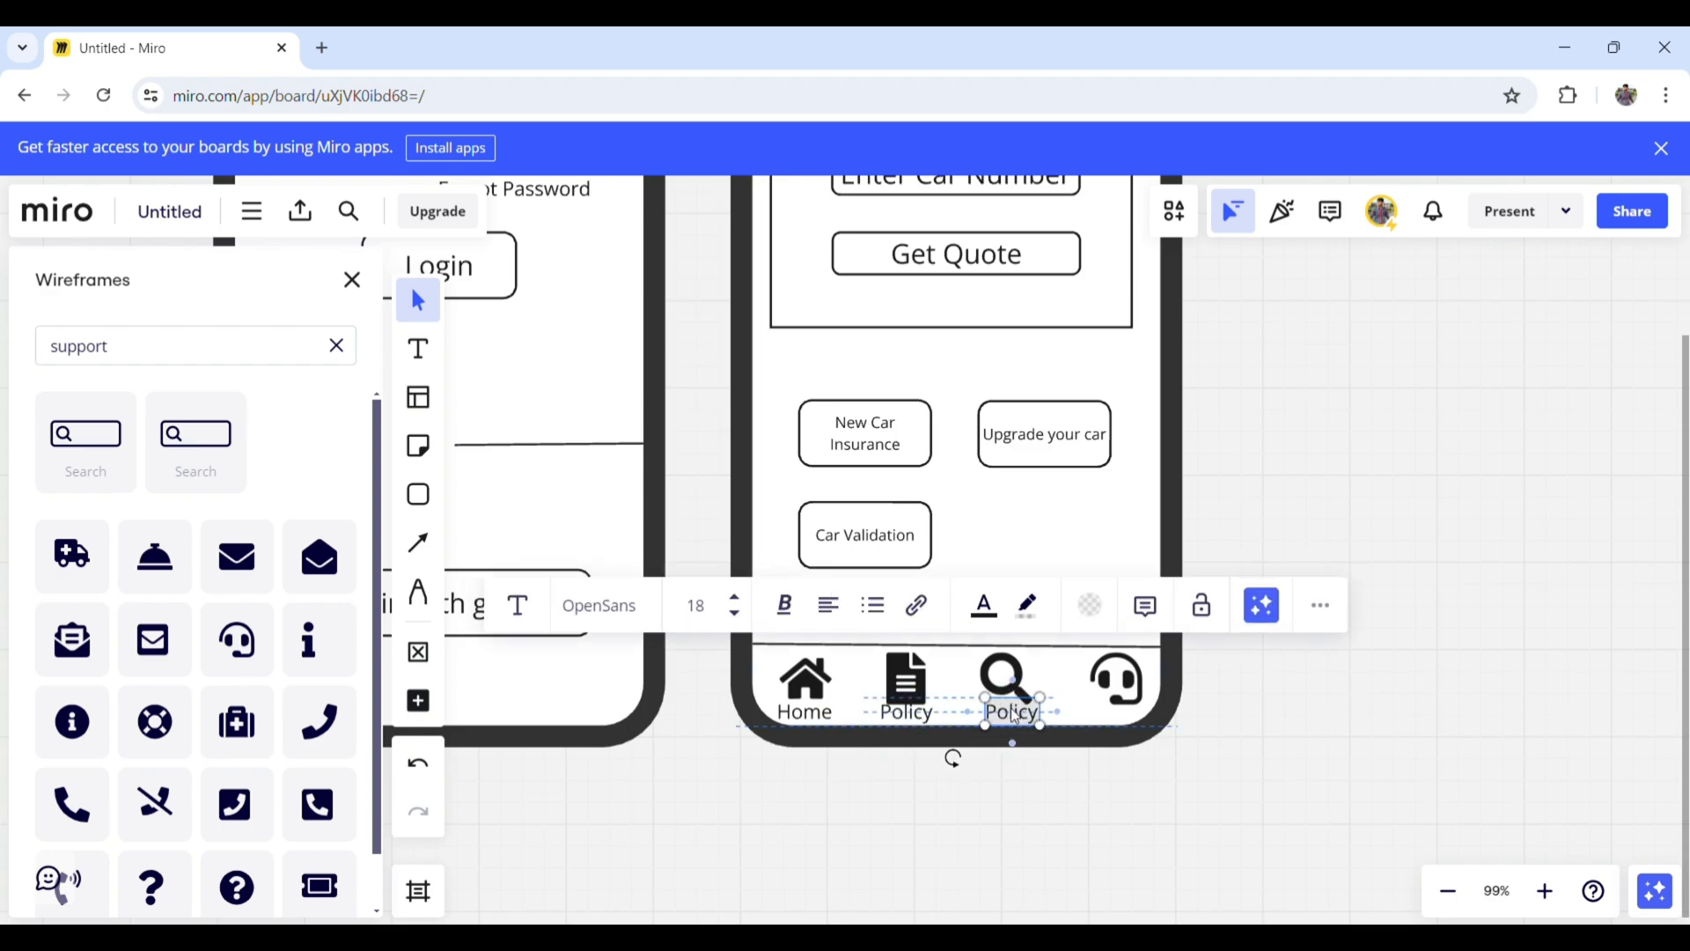
pyautogui.doubleClick(1017, 715)
pyautogui.write('Discover')
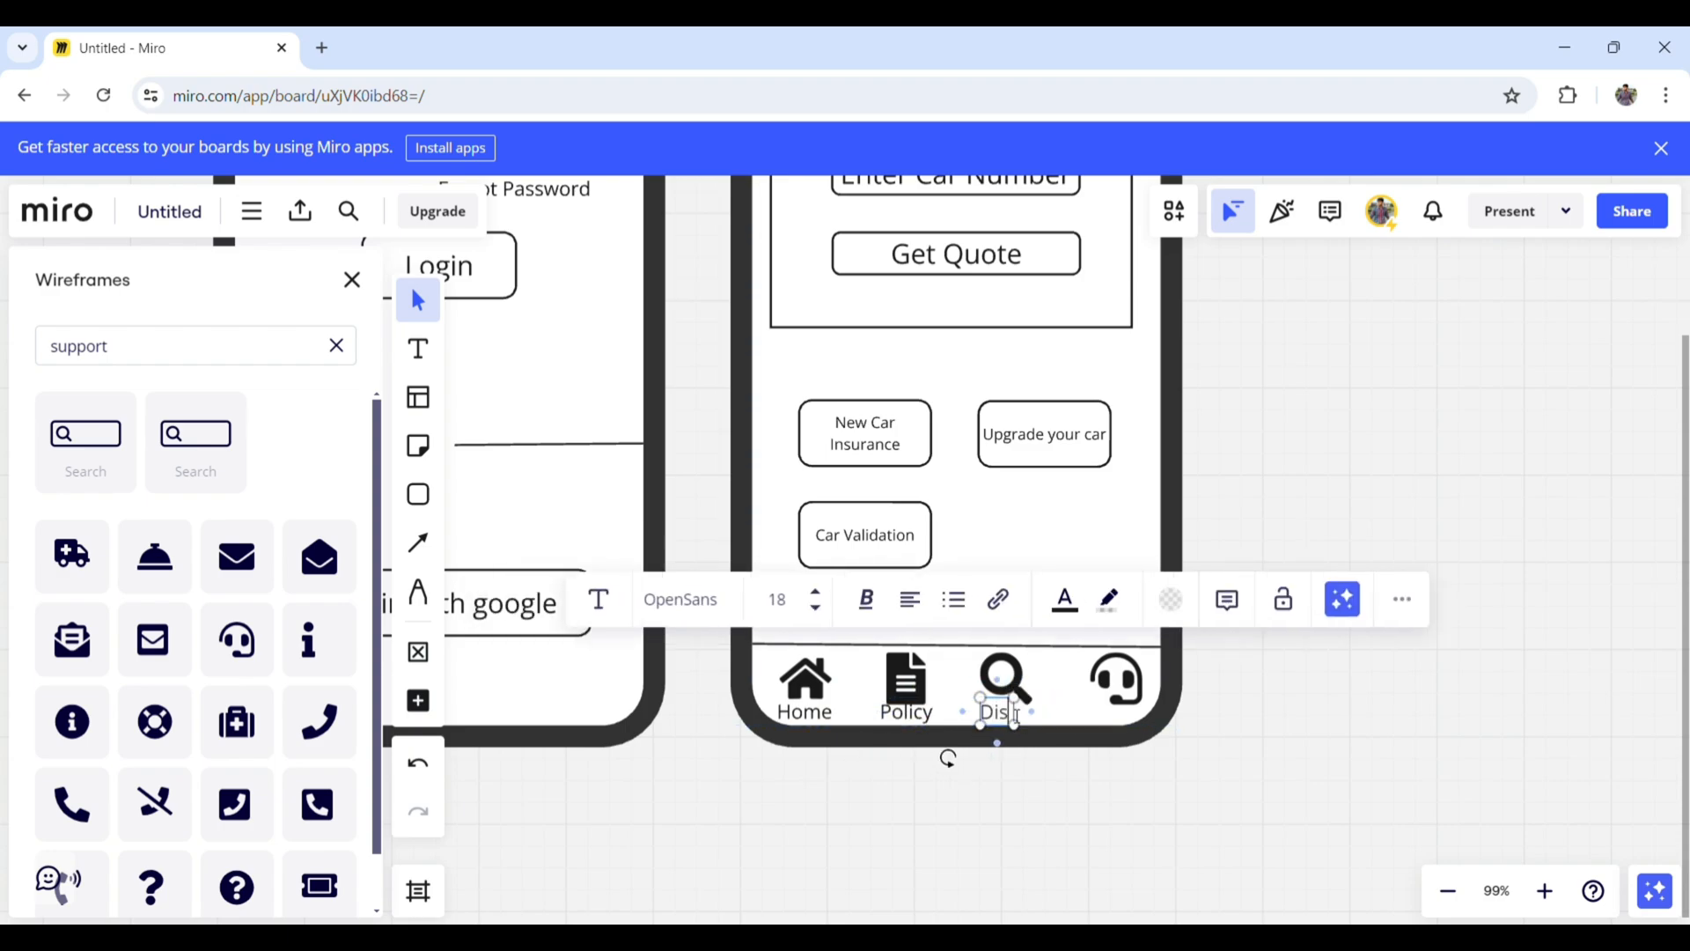
pyautogui.click(1120, 807)
# - Duplicate the "Discover" label beneath the headset icon and change the copy's text to "Support"
pyautogui.click(1019, 717)
pyautogui.hotkey('ctrl', 'c')
pyautogui.hotkey('ctrl', 'v')
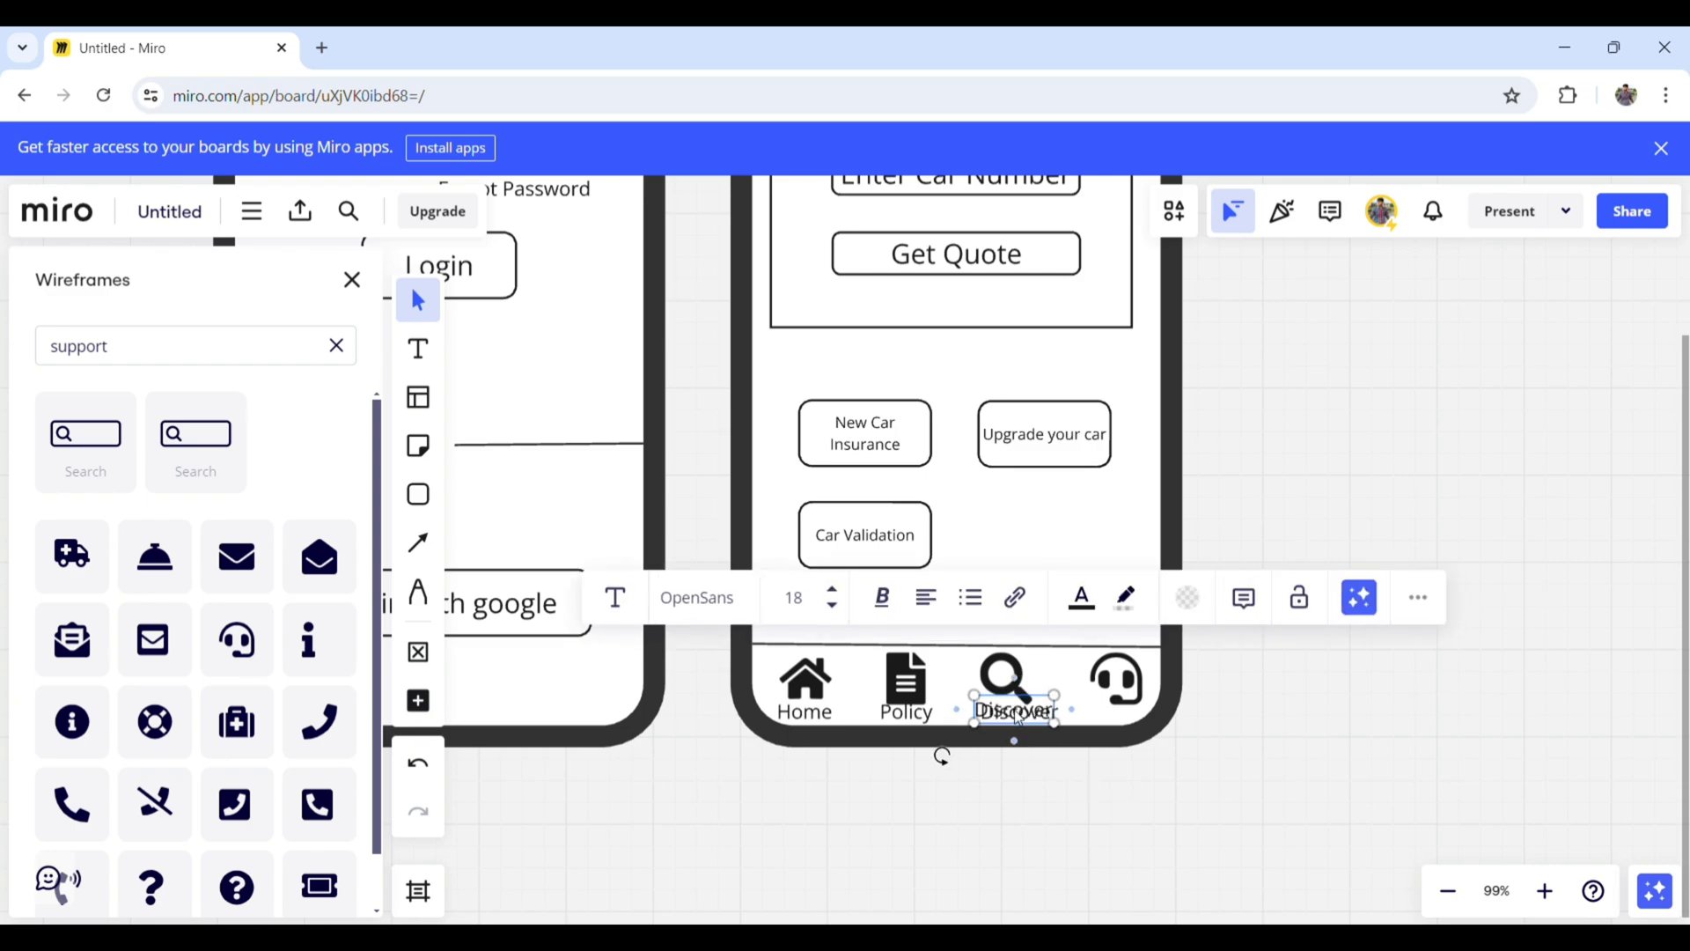
pyautogui.moveTo(1017, 715); pyautogui.dragTo(1118, 713)
pyautogui.doubleClick(1116, 709)
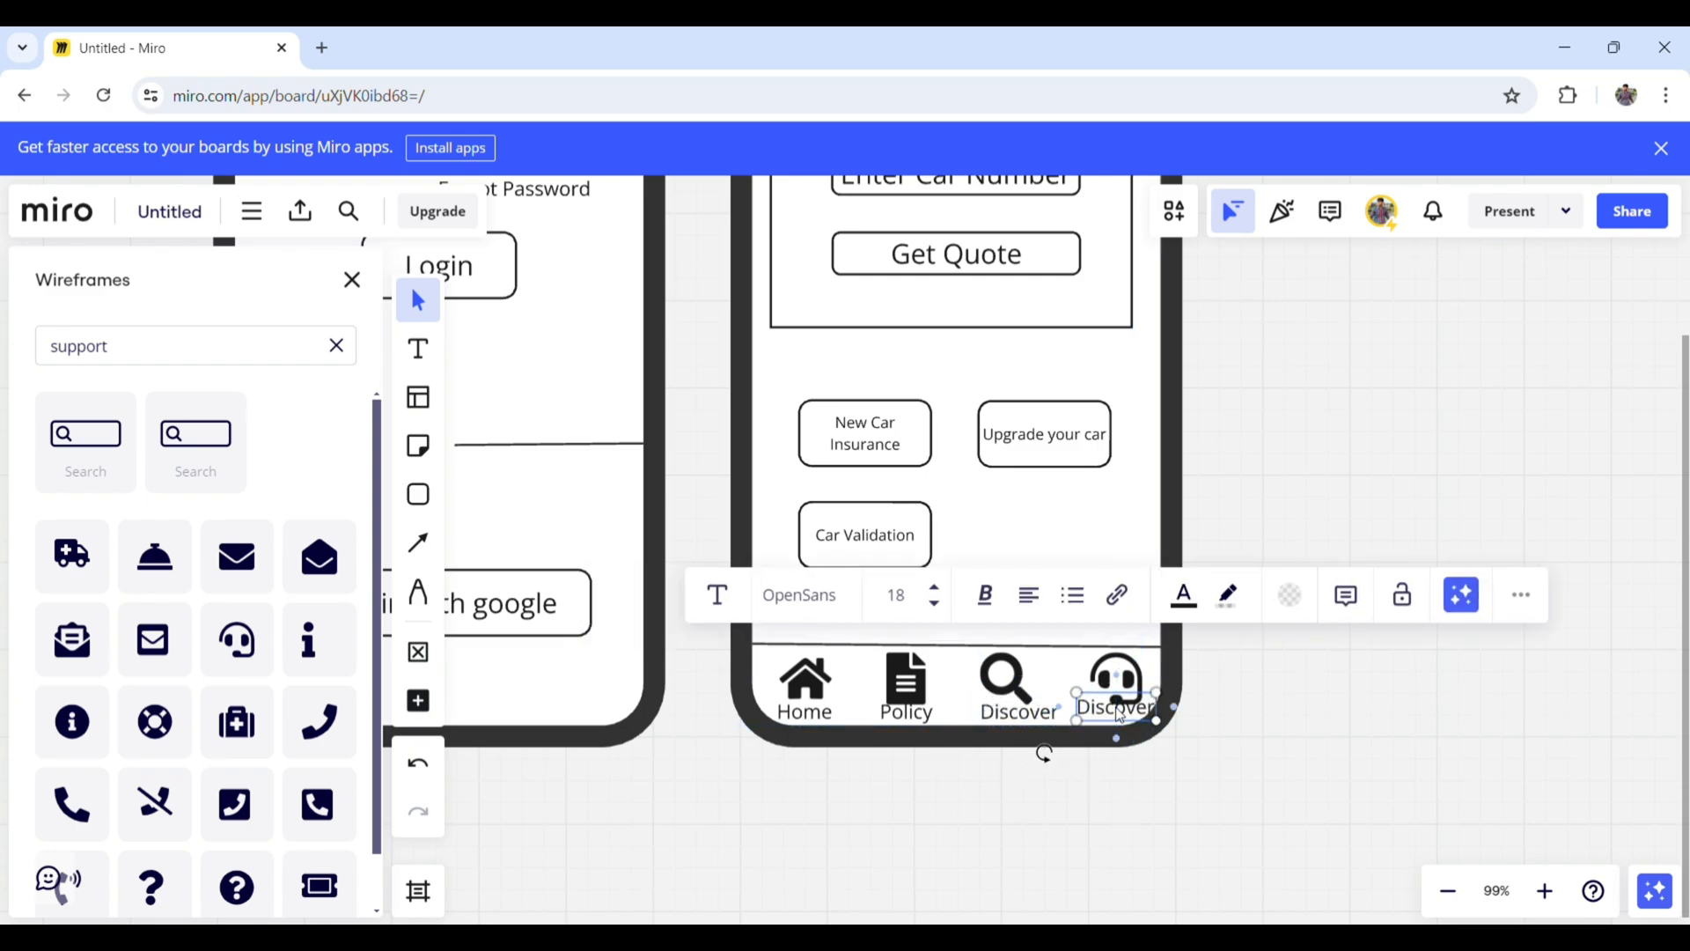
pyautogui.write('Support')
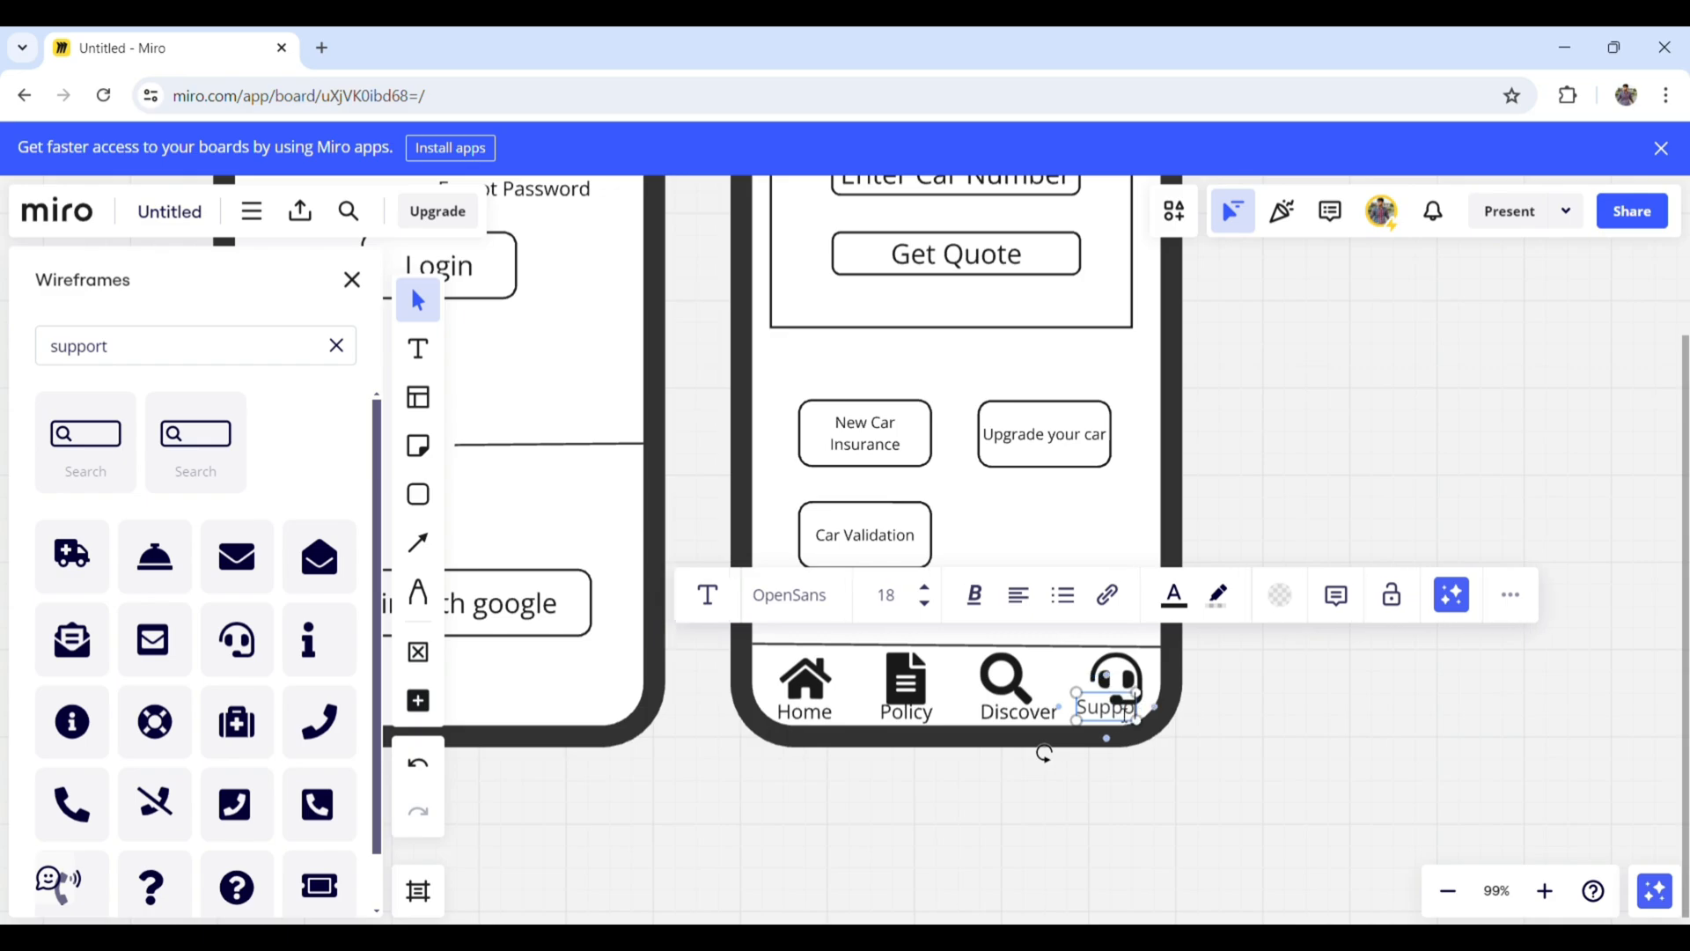
pyautogui.click(1217, 730)
# - Duplicate the whole insurance home screen with all its contents and place the copy level with and to the right of the original
pyautogui.scroll(-3, 1218, 731)
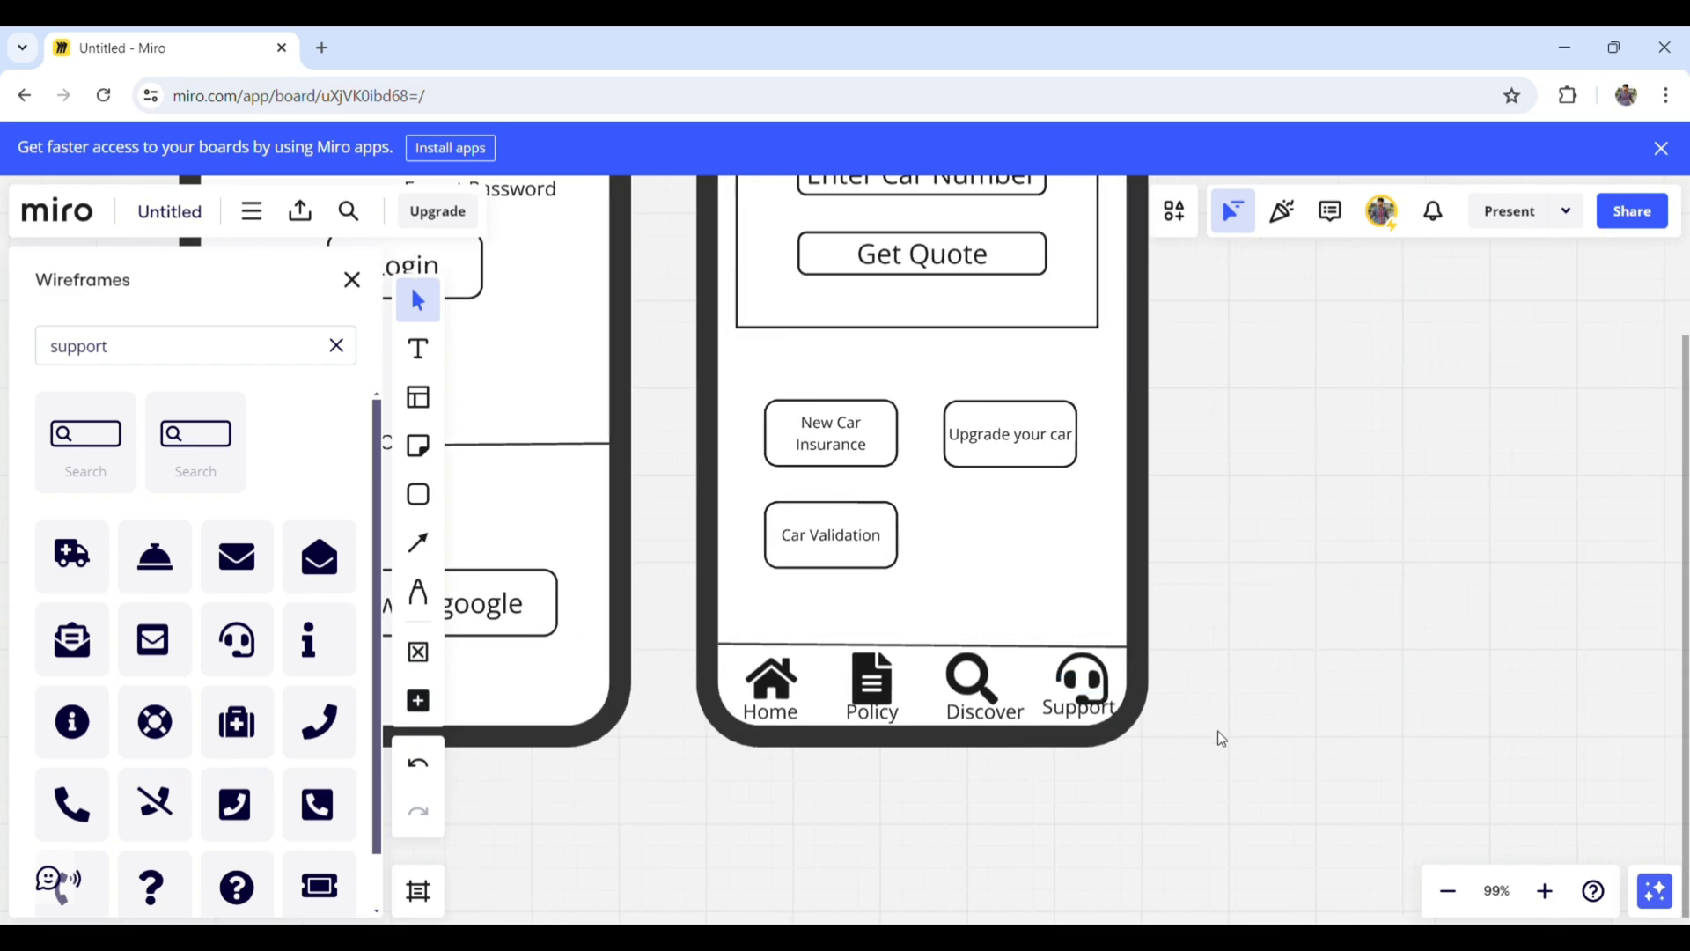
pyautogui.scroll(-2, 1218, 731)
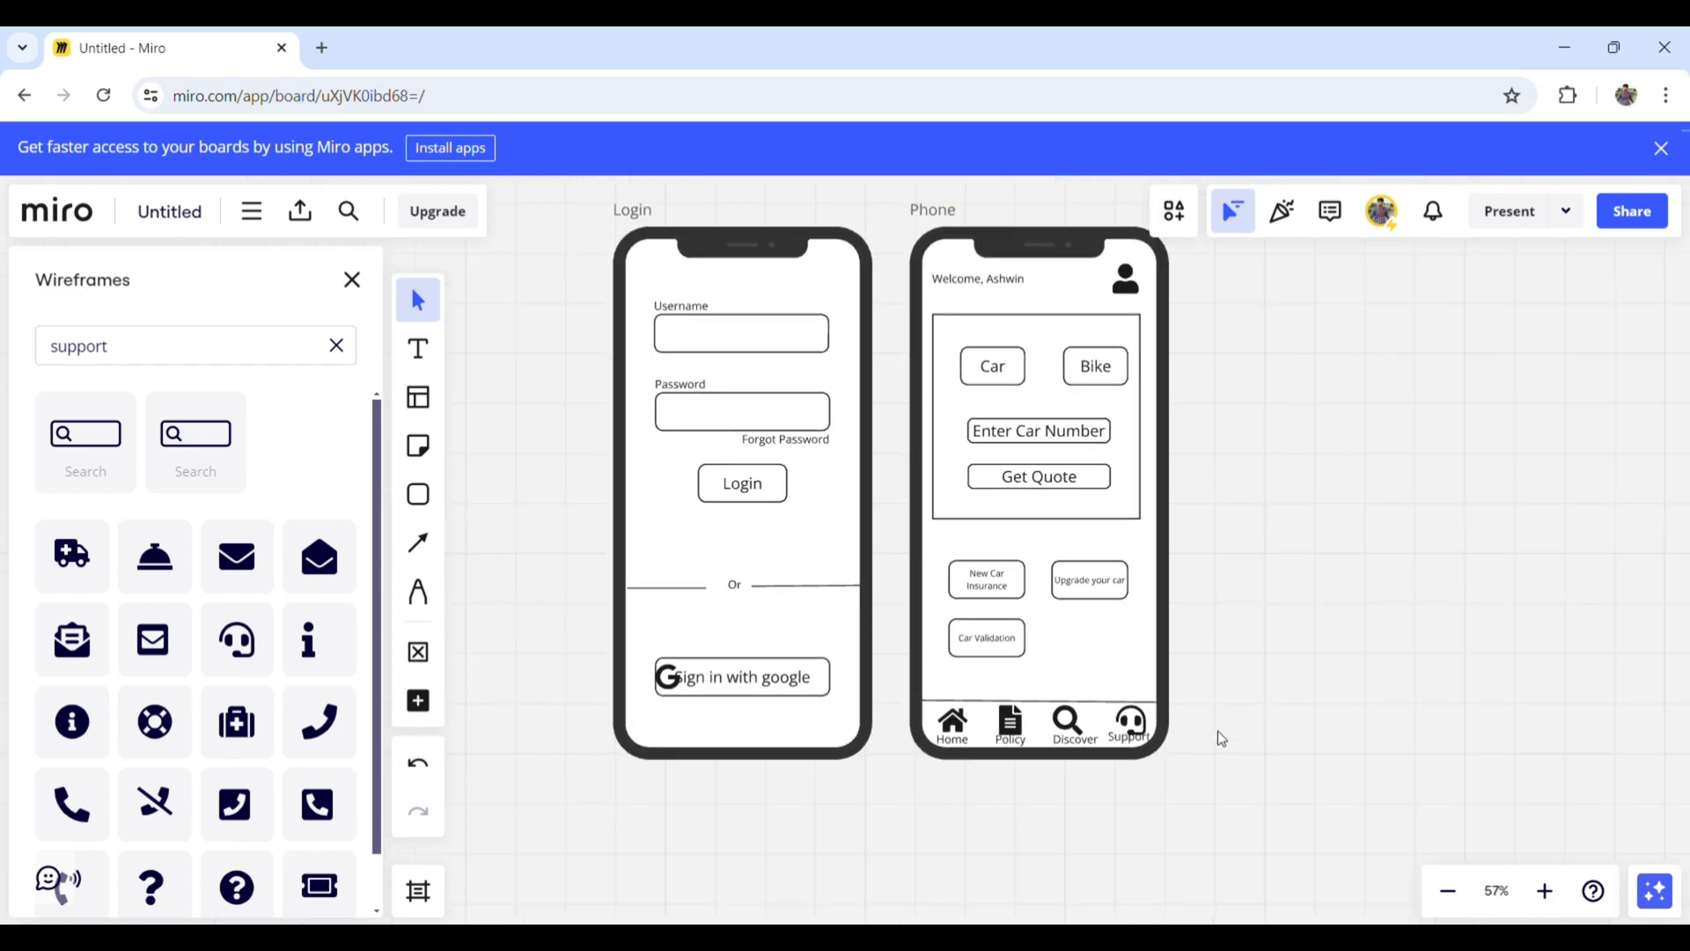
pyautogui.hscroll(5, 1215, 604)
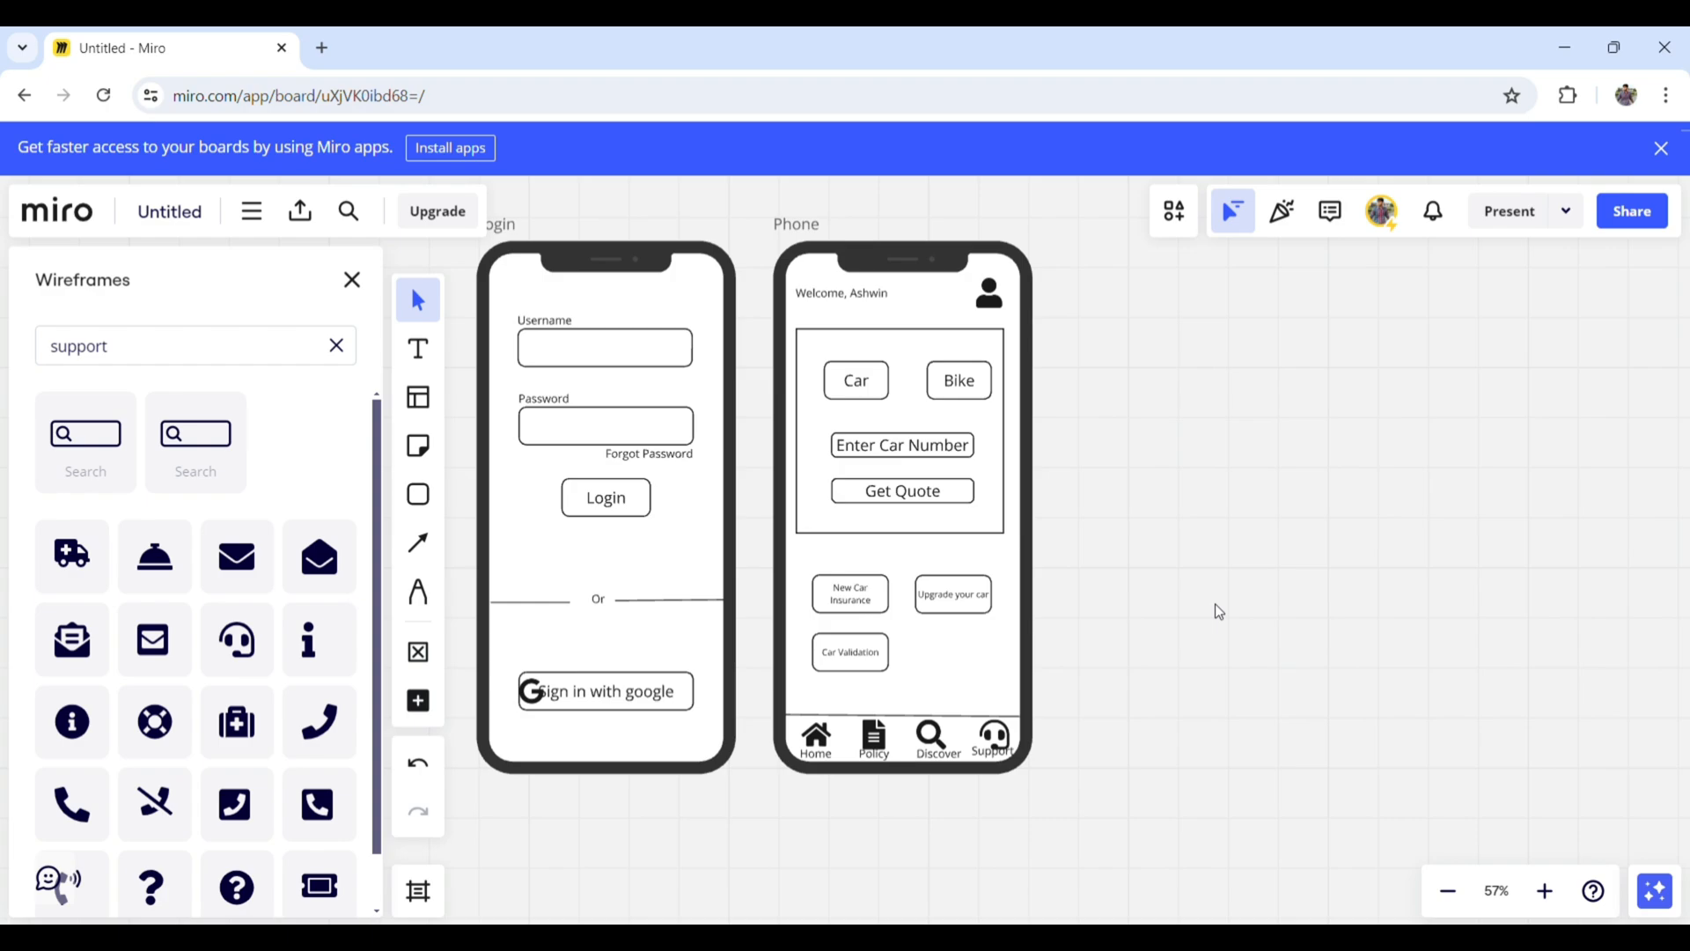
pyautogui.hscroll(-2, 1215, 604)
pyautogui.scroll(1, 1215, 604)
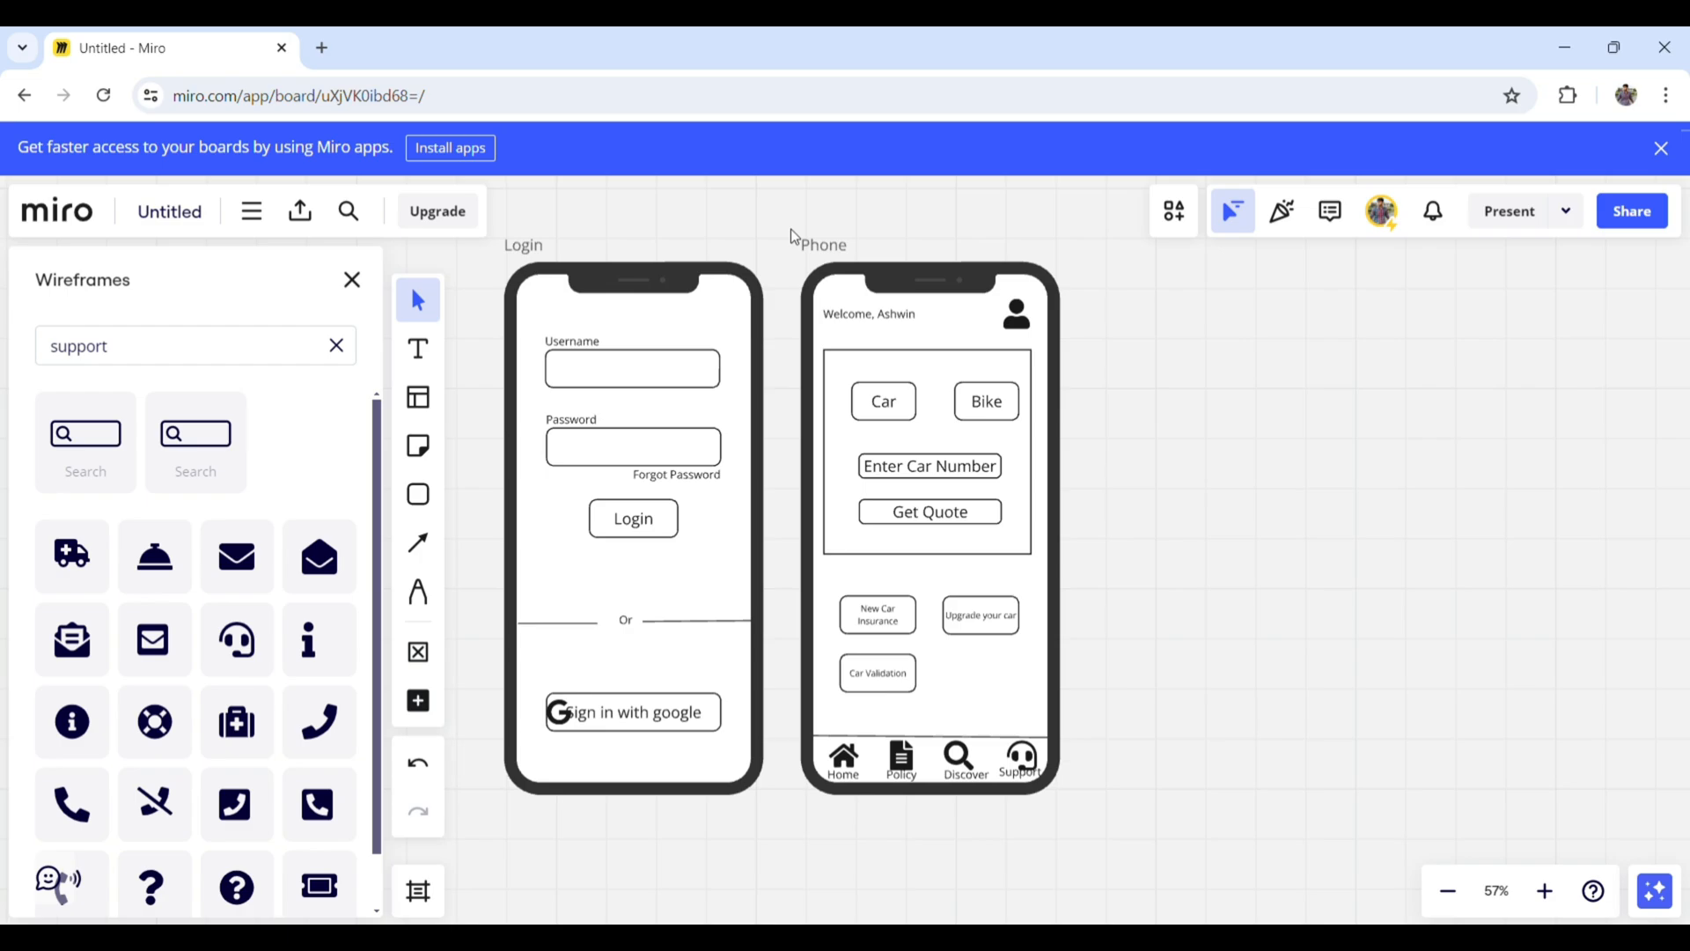
pyautogui.moveTo(792, 236); pyautogui.dragTo(1080, 805)
pyautogui.hotkey('ctrl', 'c')
pyautogui.hotkey('ctrl', 'v')
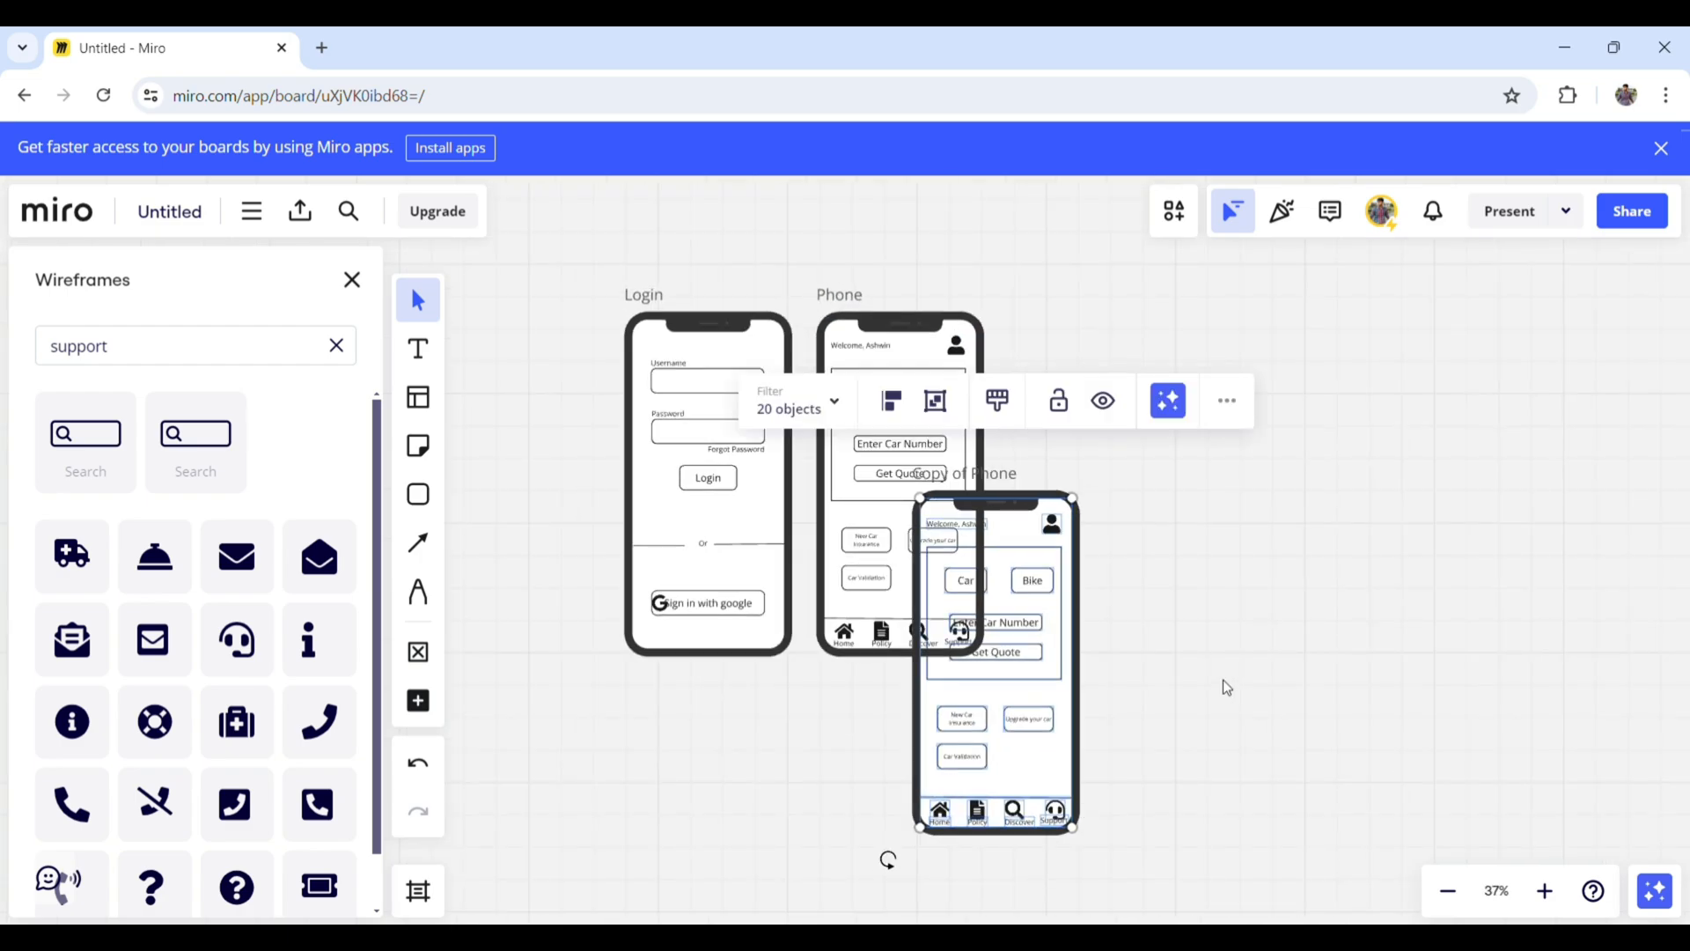
pyautogui.moveTo(1019, 532); pyautogui.dragTo(1142, 350)
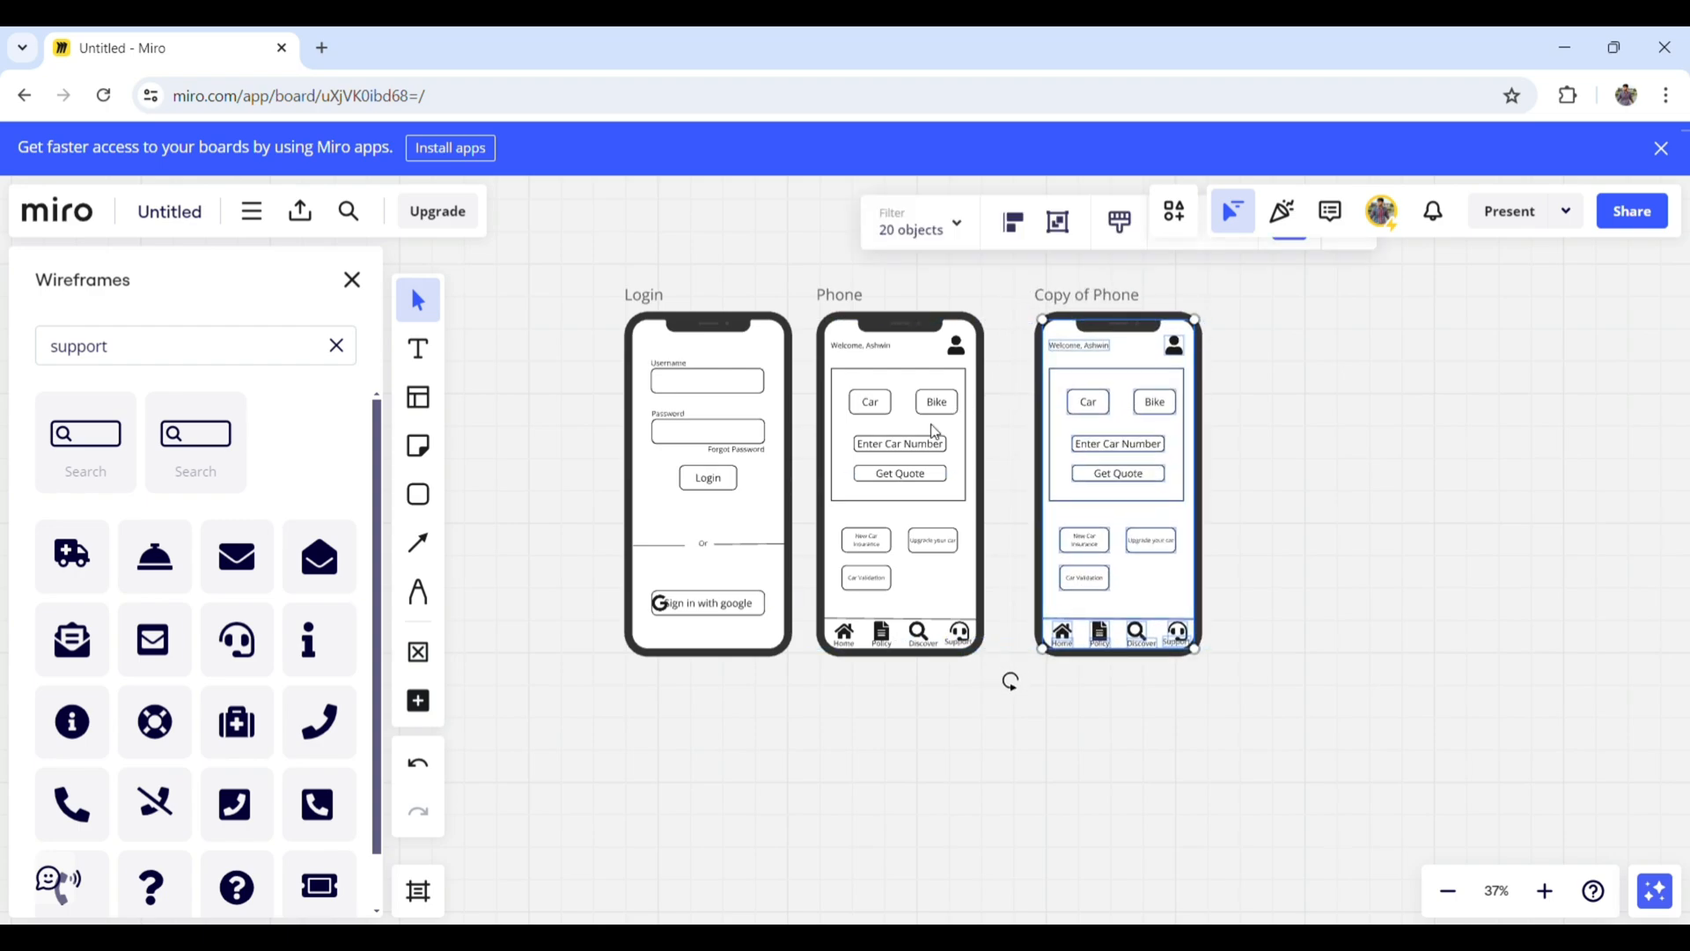
# - Fill the "Car" button on the original home screen with light gray
pyautogui.click(881, 424)
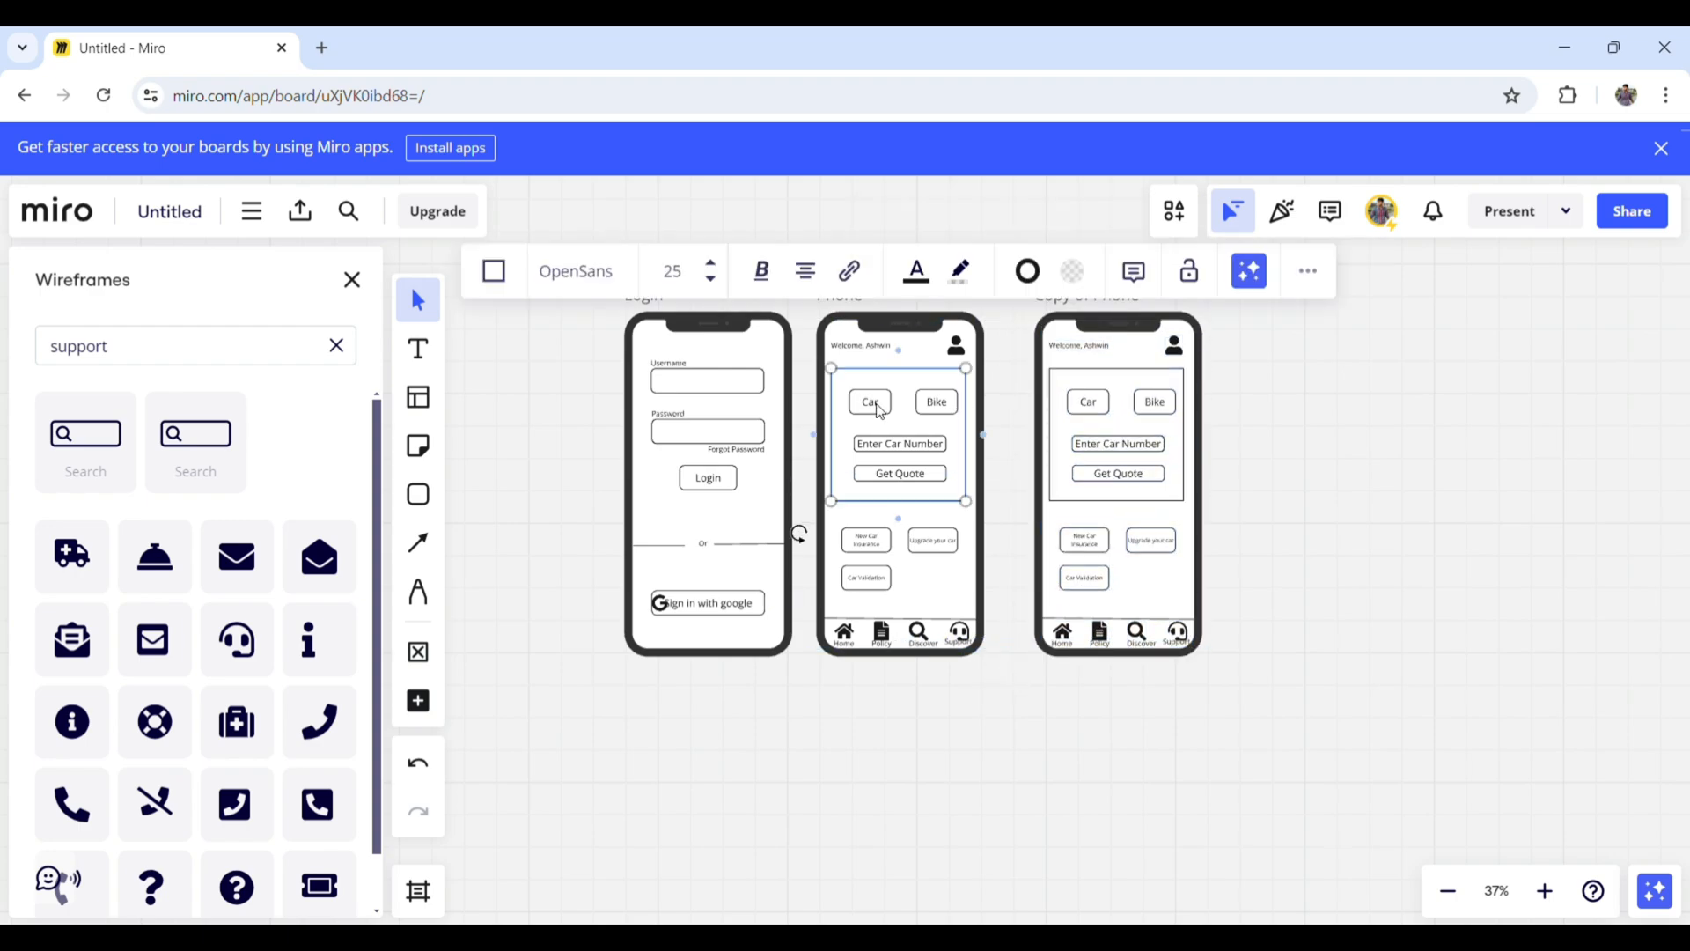
pyautogui.click(880, 412)
pyautogui.click(1067, 294)
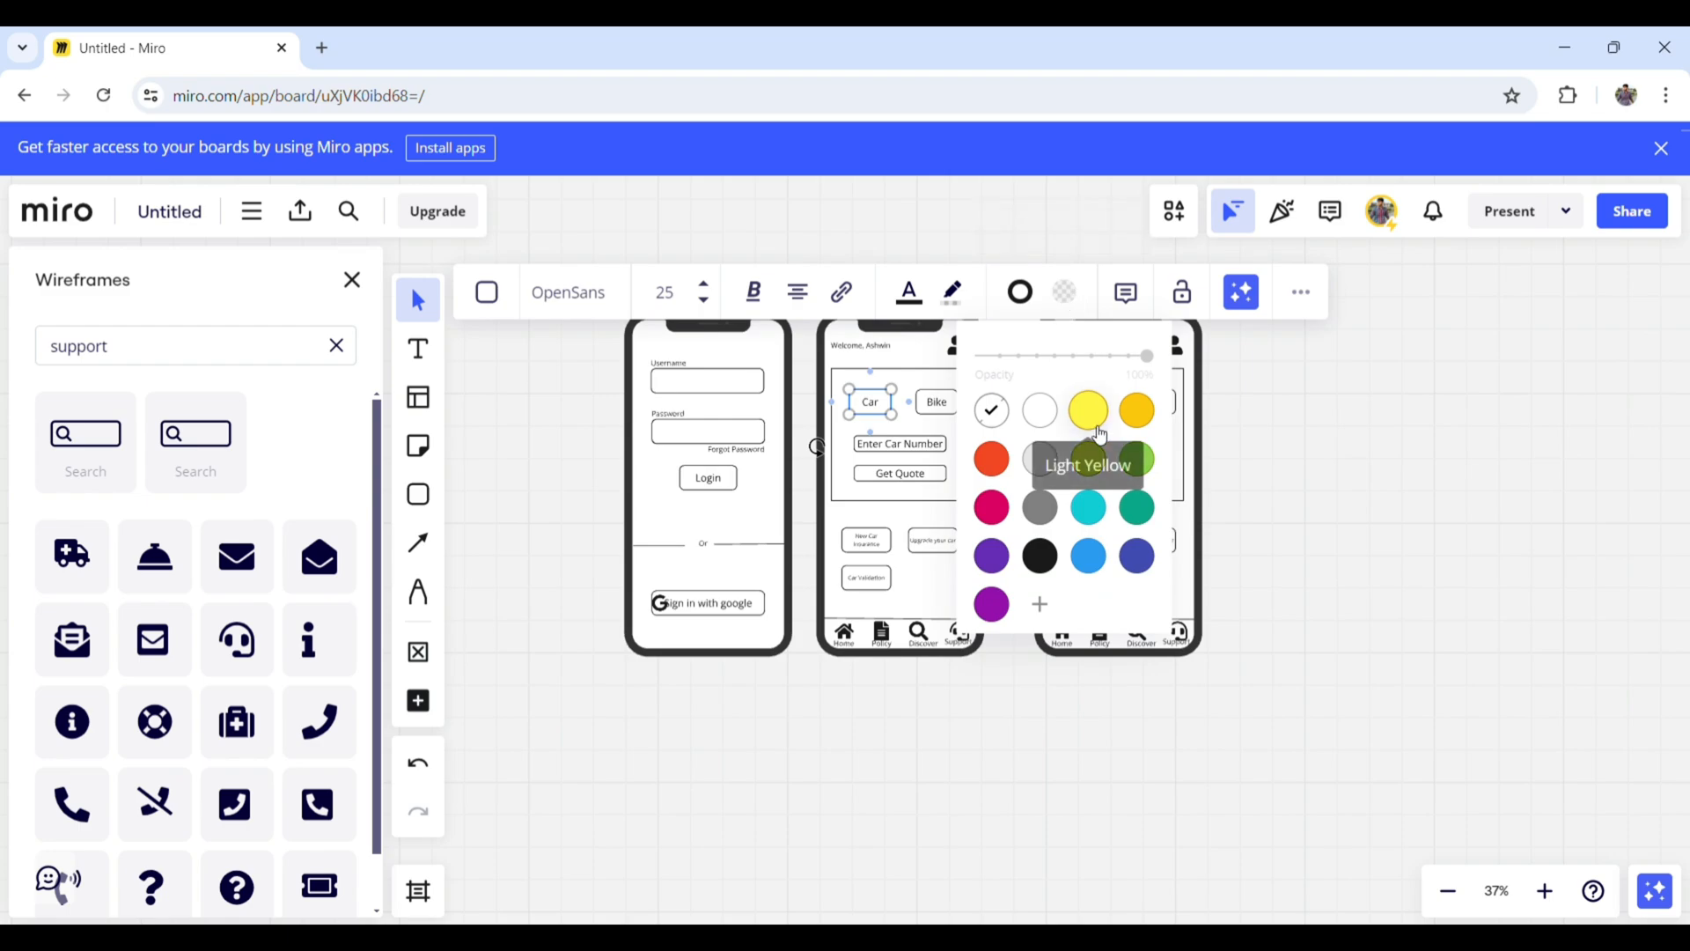
pyautogui.click(1039, 459)
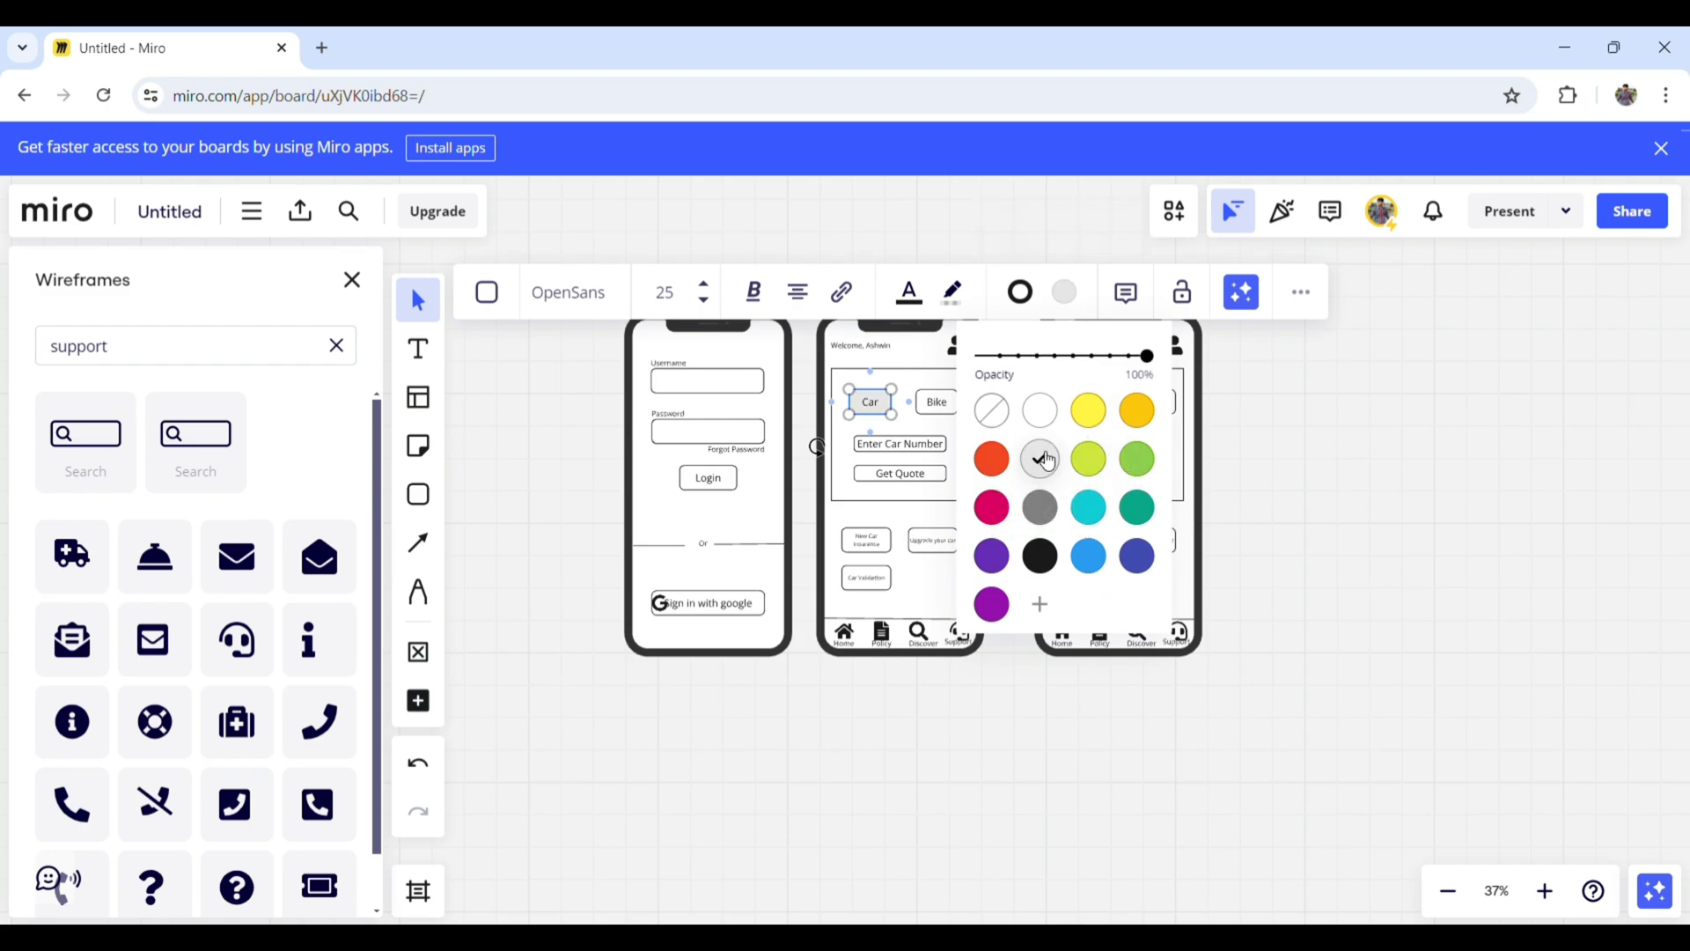
pyautogui.click(1289, 430)
# - Fill the "Bike" button on the copied home screen with light gray
pyautogui.click(1154, 403)
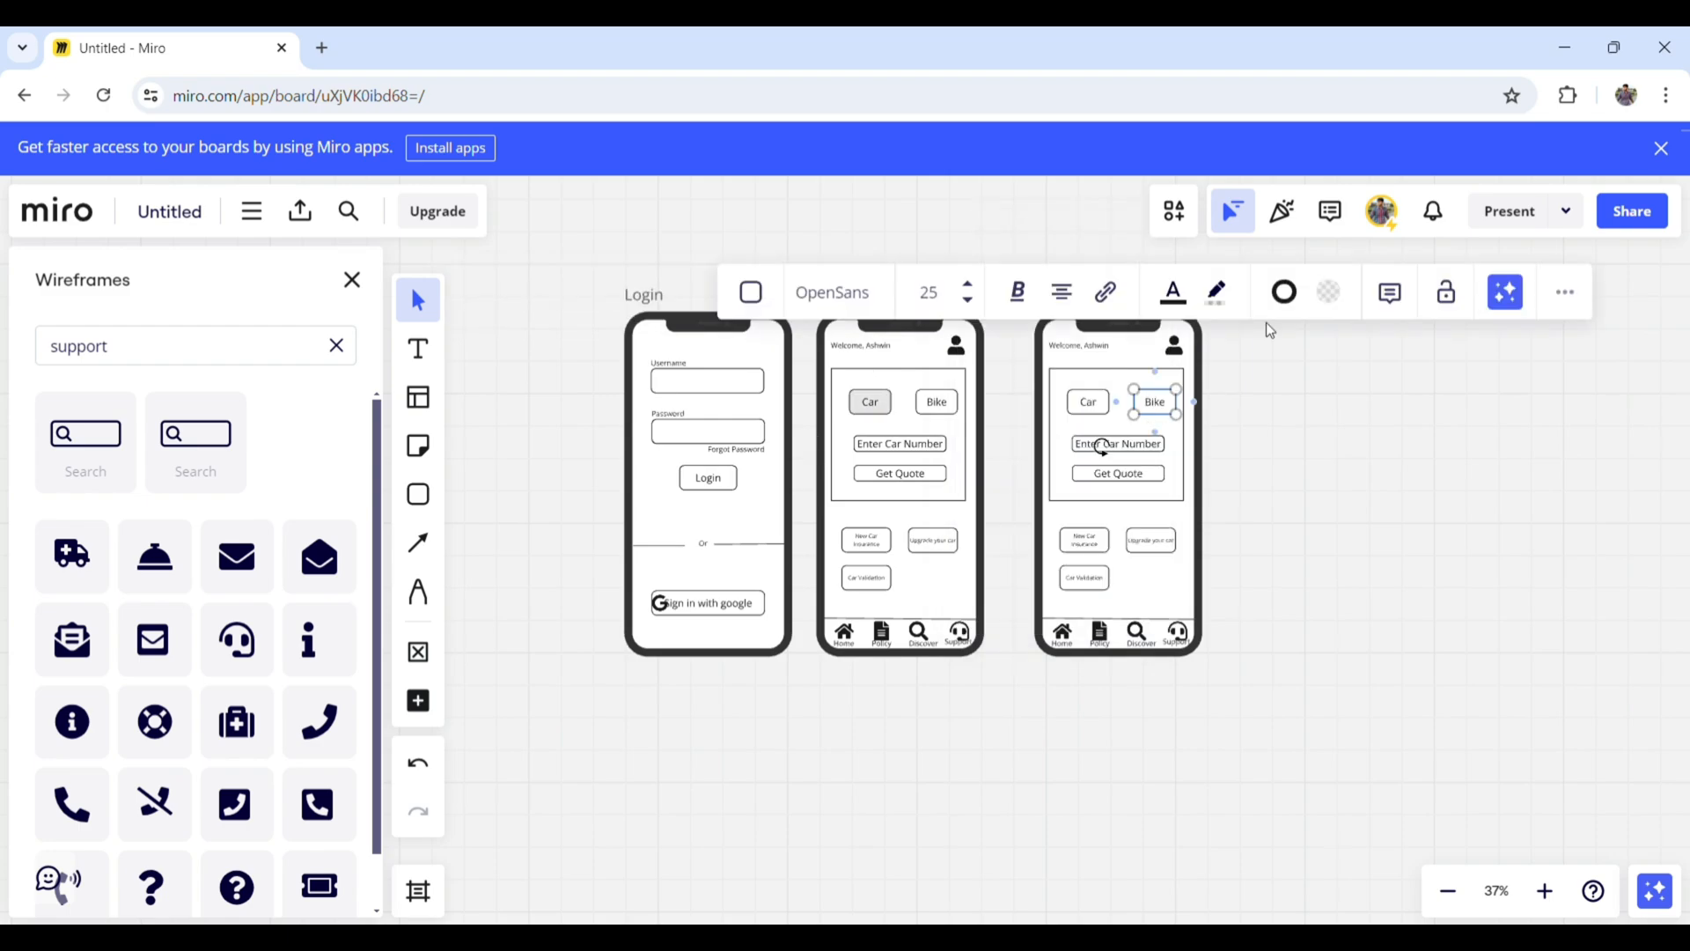
pyautogui.click(1328, 292)
pyautogui.click(1305, 459)
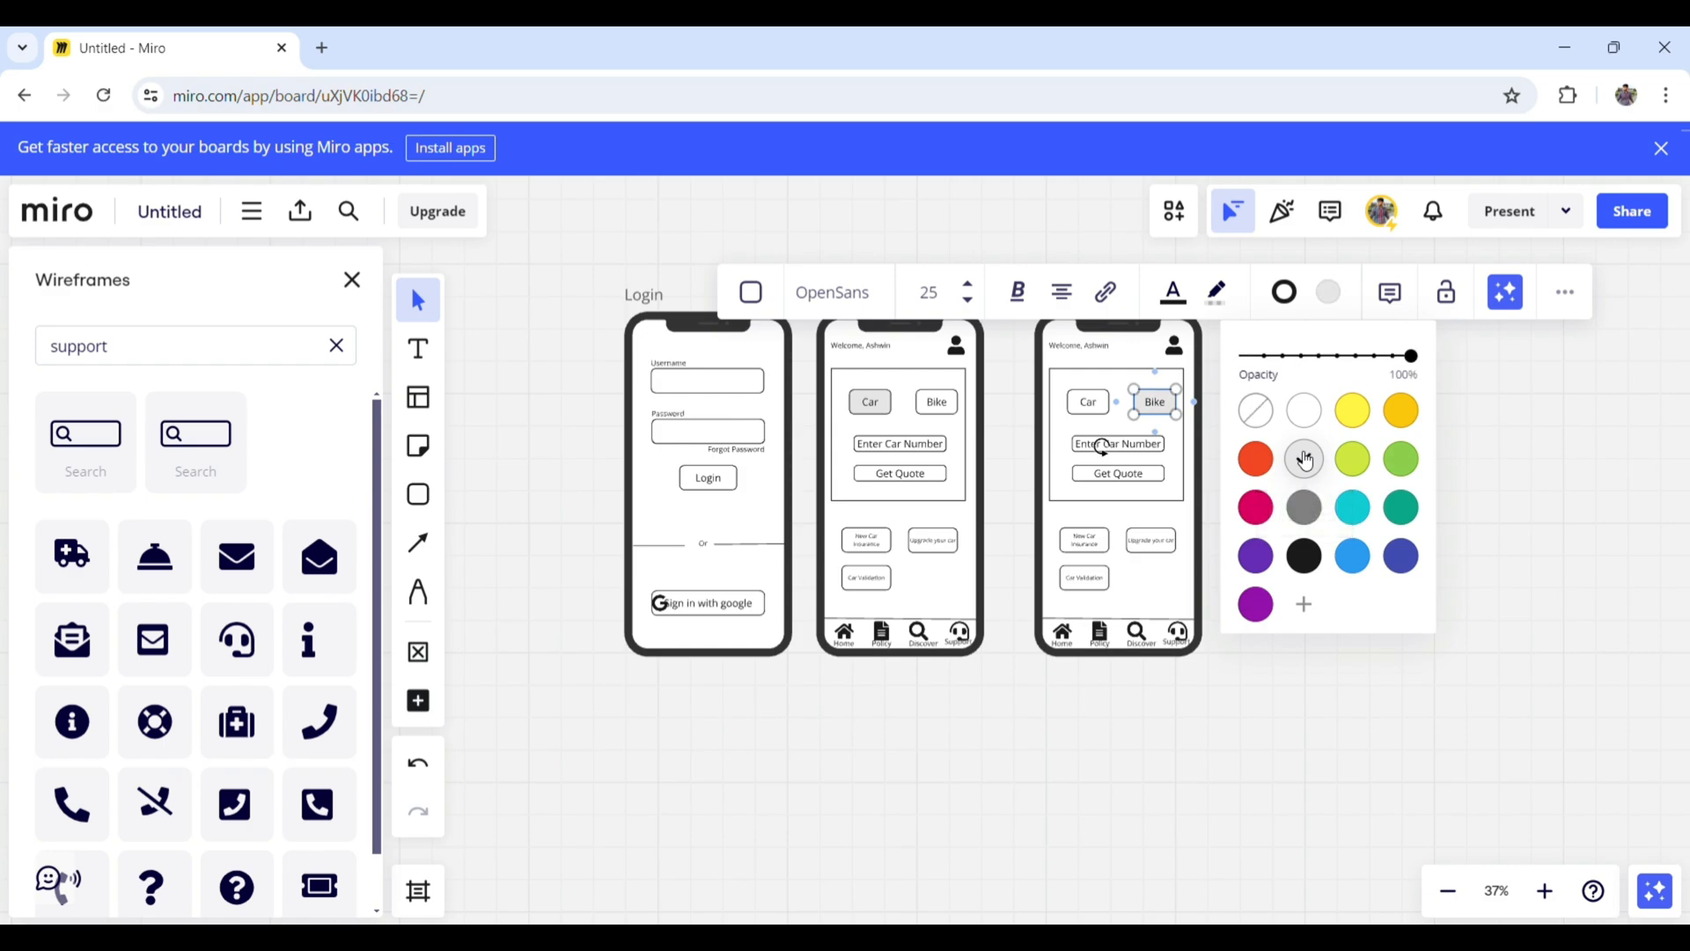
pyautogui.click(1199, 747)
# - Rename the copied phone frame to "Bike" and the original home screen frame to "Car"
pyautogui.hscroll(1, 1202, 750)
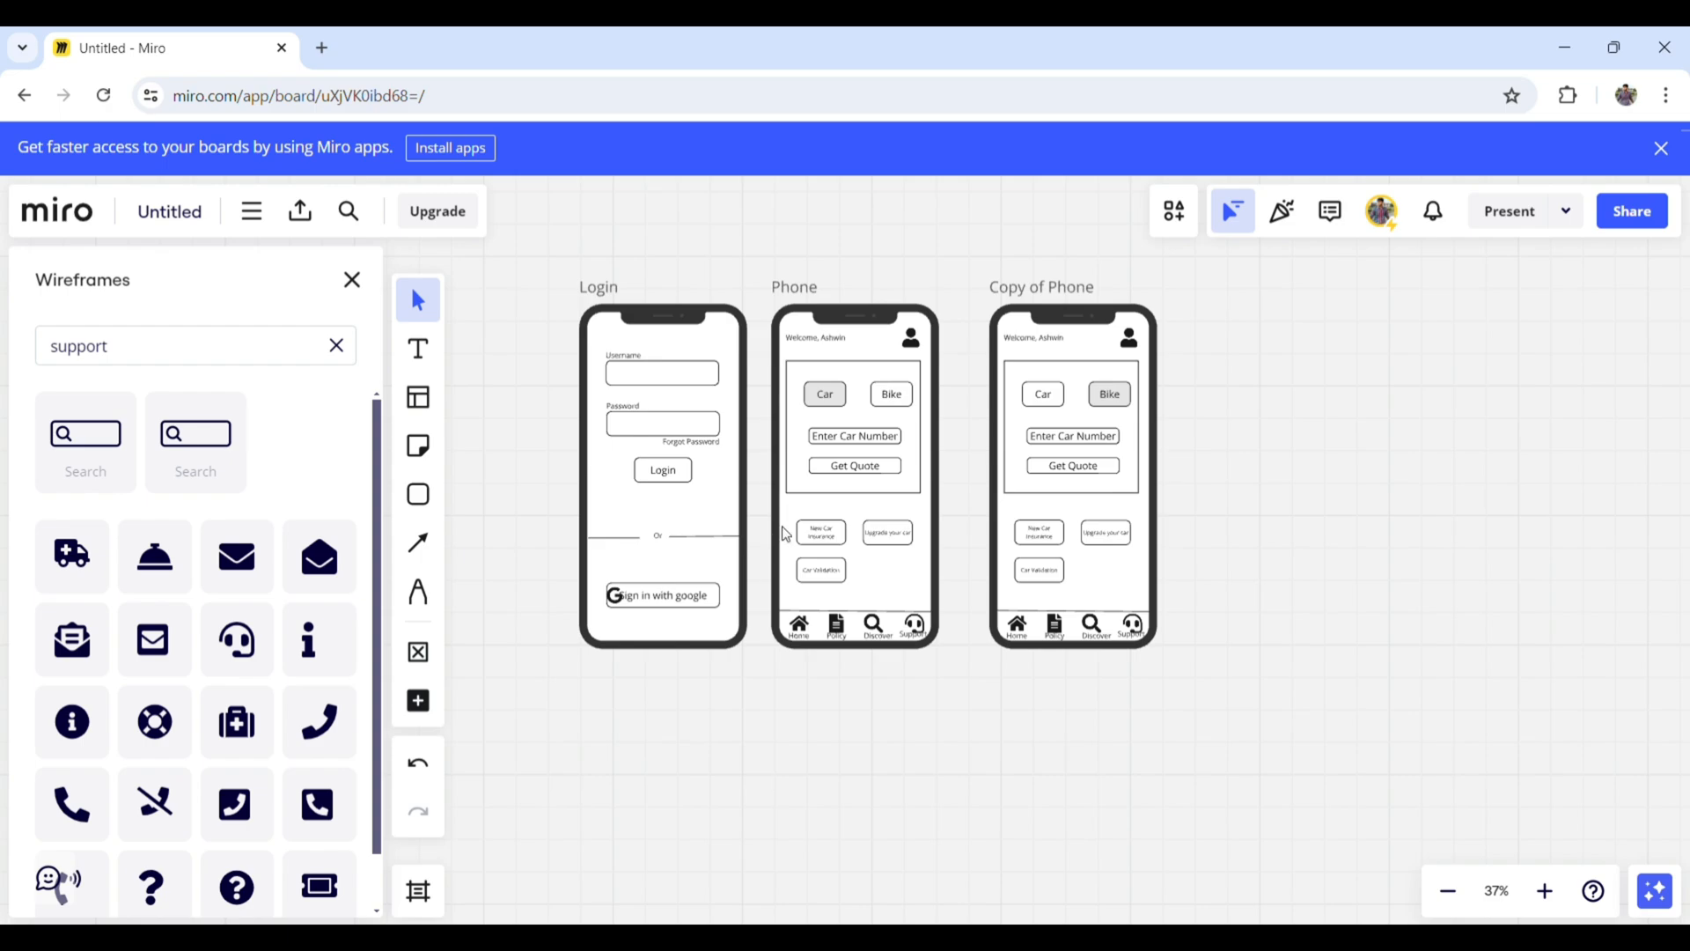
pyautogui.click(1039, 298)
pyautogui.doubleClick(1041, 291)
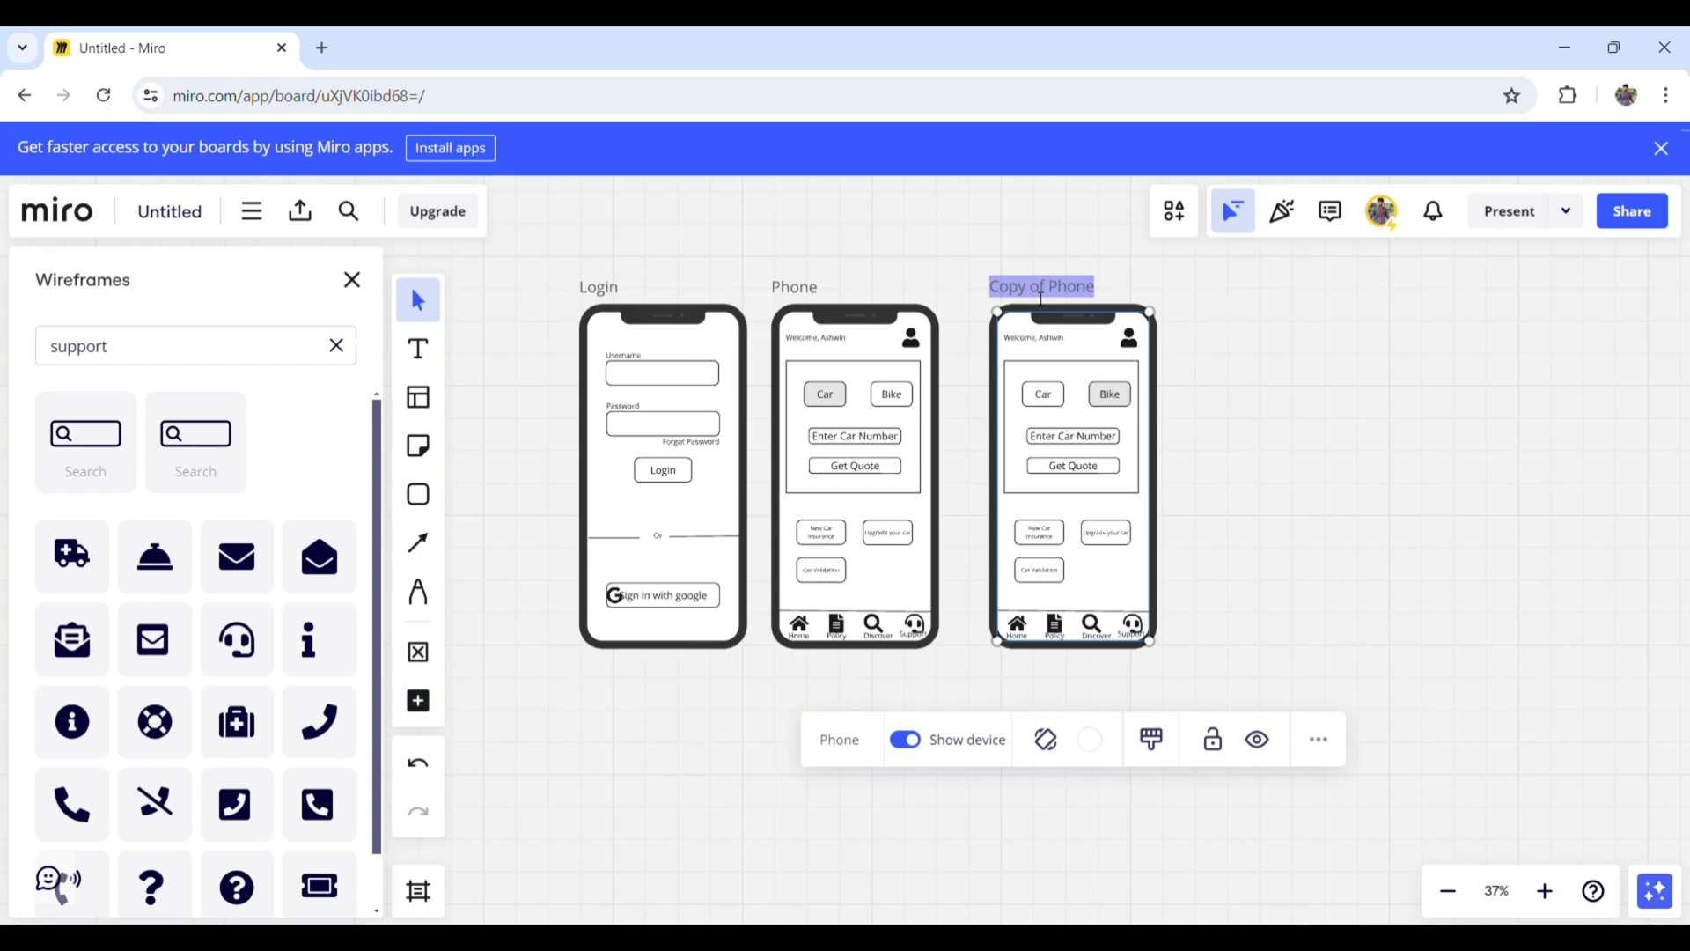
pyautogui.write('Bike')
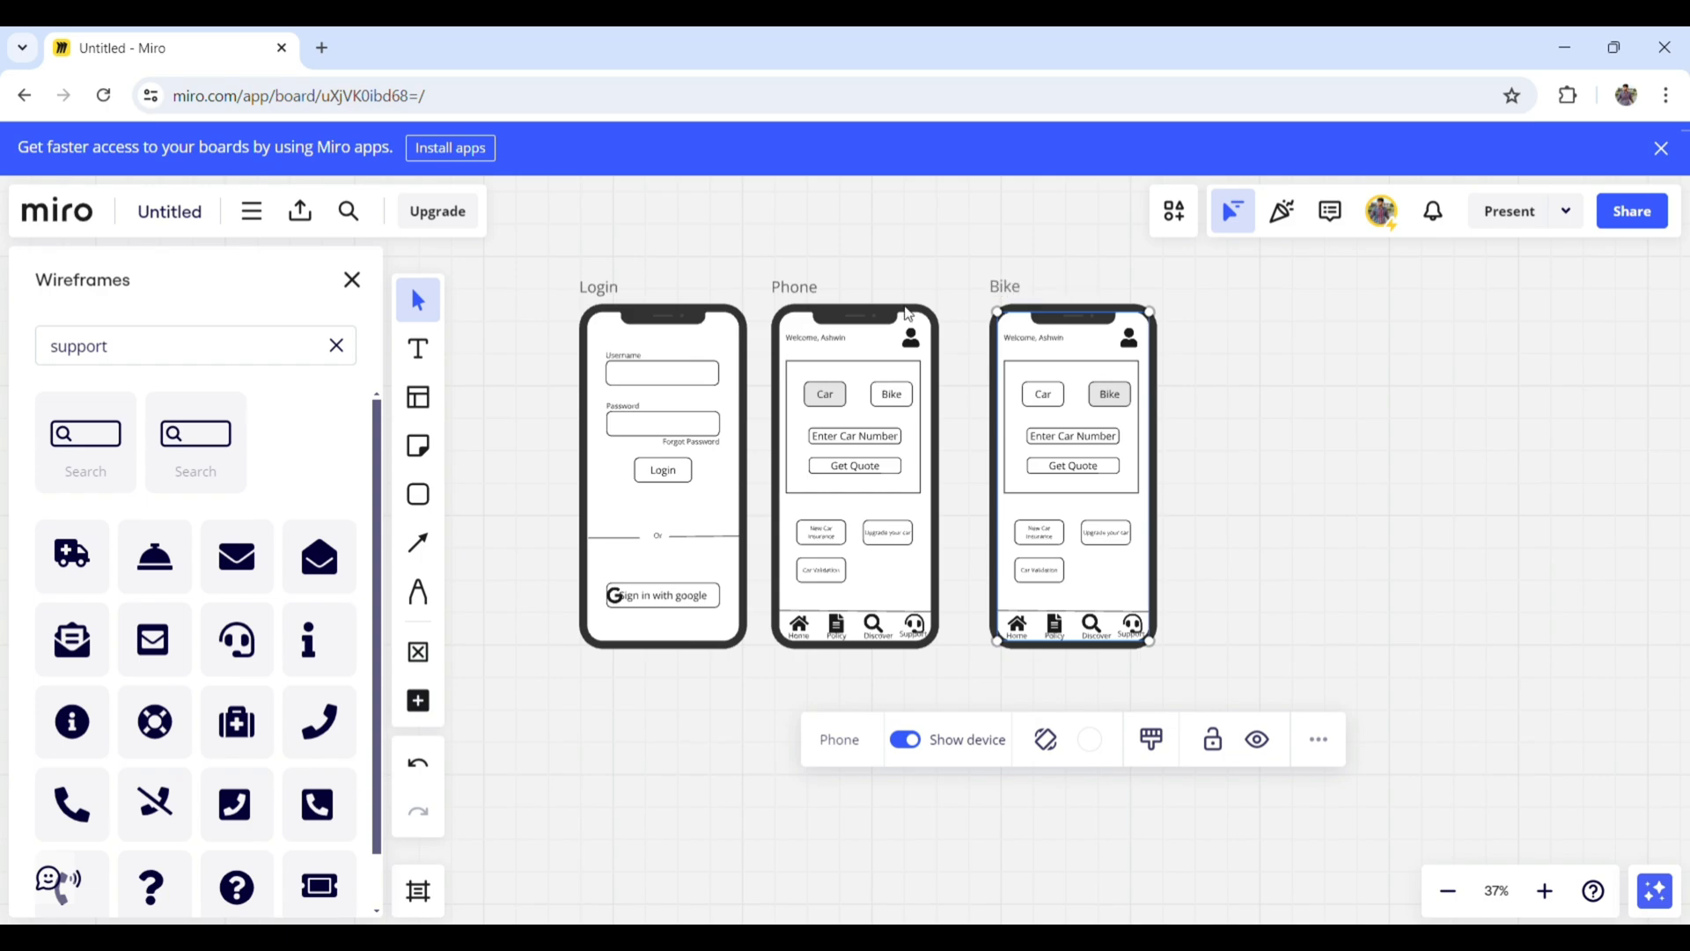
pyautogui.click(811, 298)
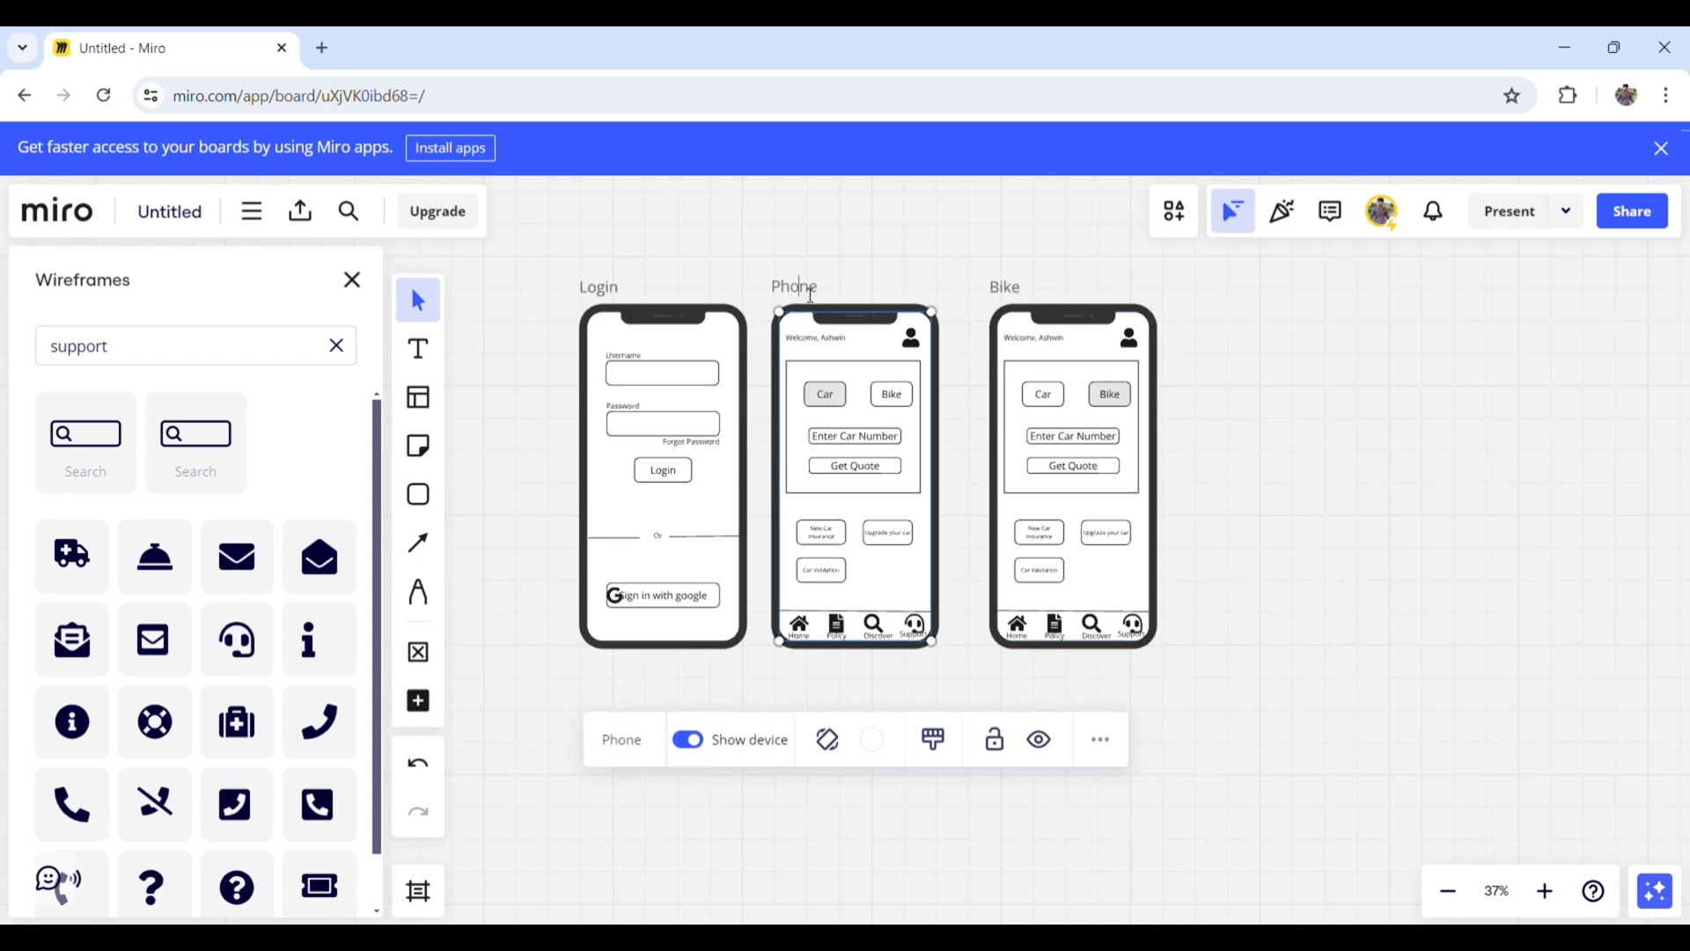
pyautogui.doubleClick(811, 291)
pyautogui.write('Car')
pyautogui.click(1263, 458)
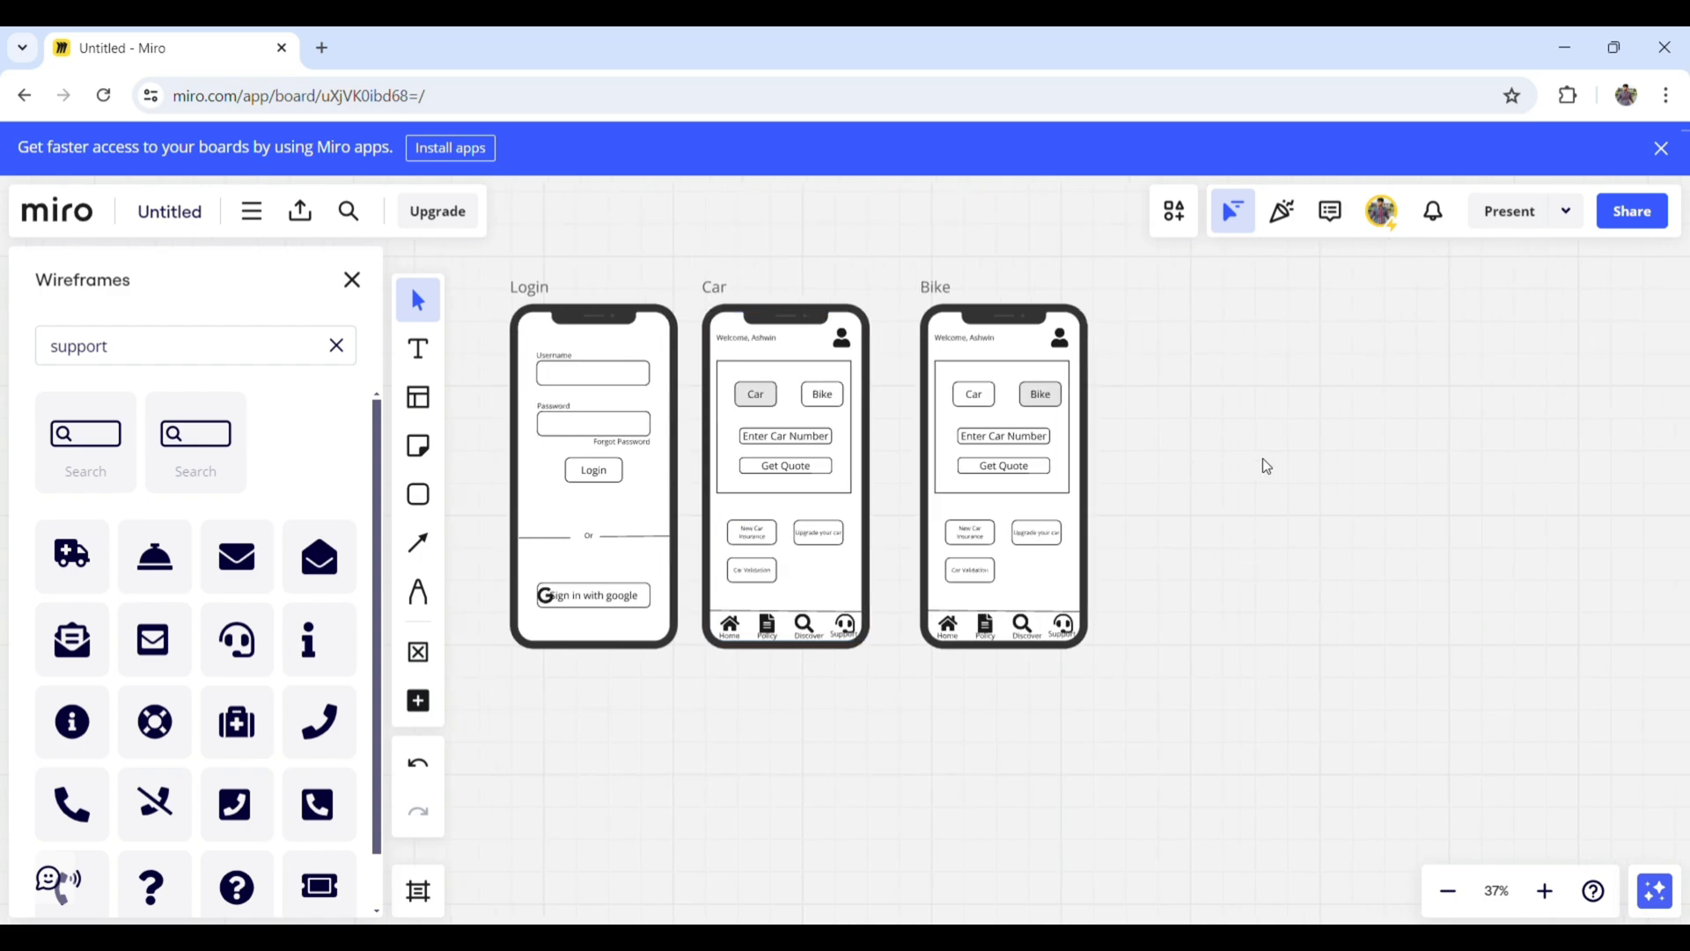
# - Add a blank Phone wireframe component to the right of the "Bike" screen
pyautogui.hscroll(2, 1262, 458)
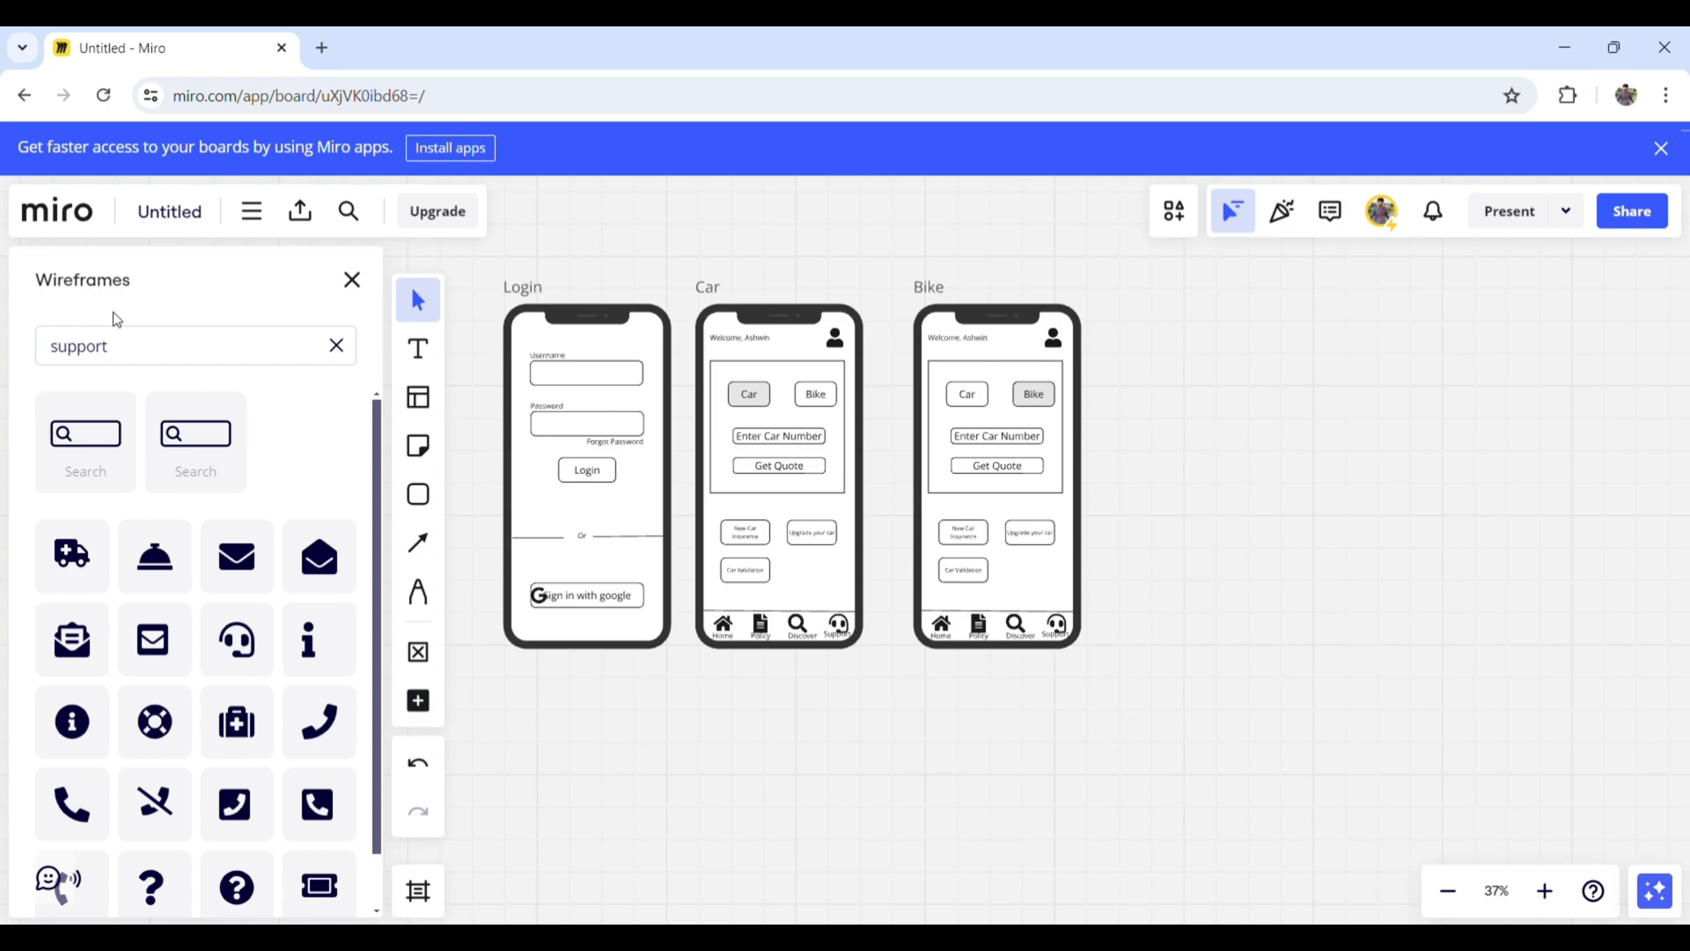
pyautogui.doubleClick(139, 344)
pyautogui.click(377, 281)
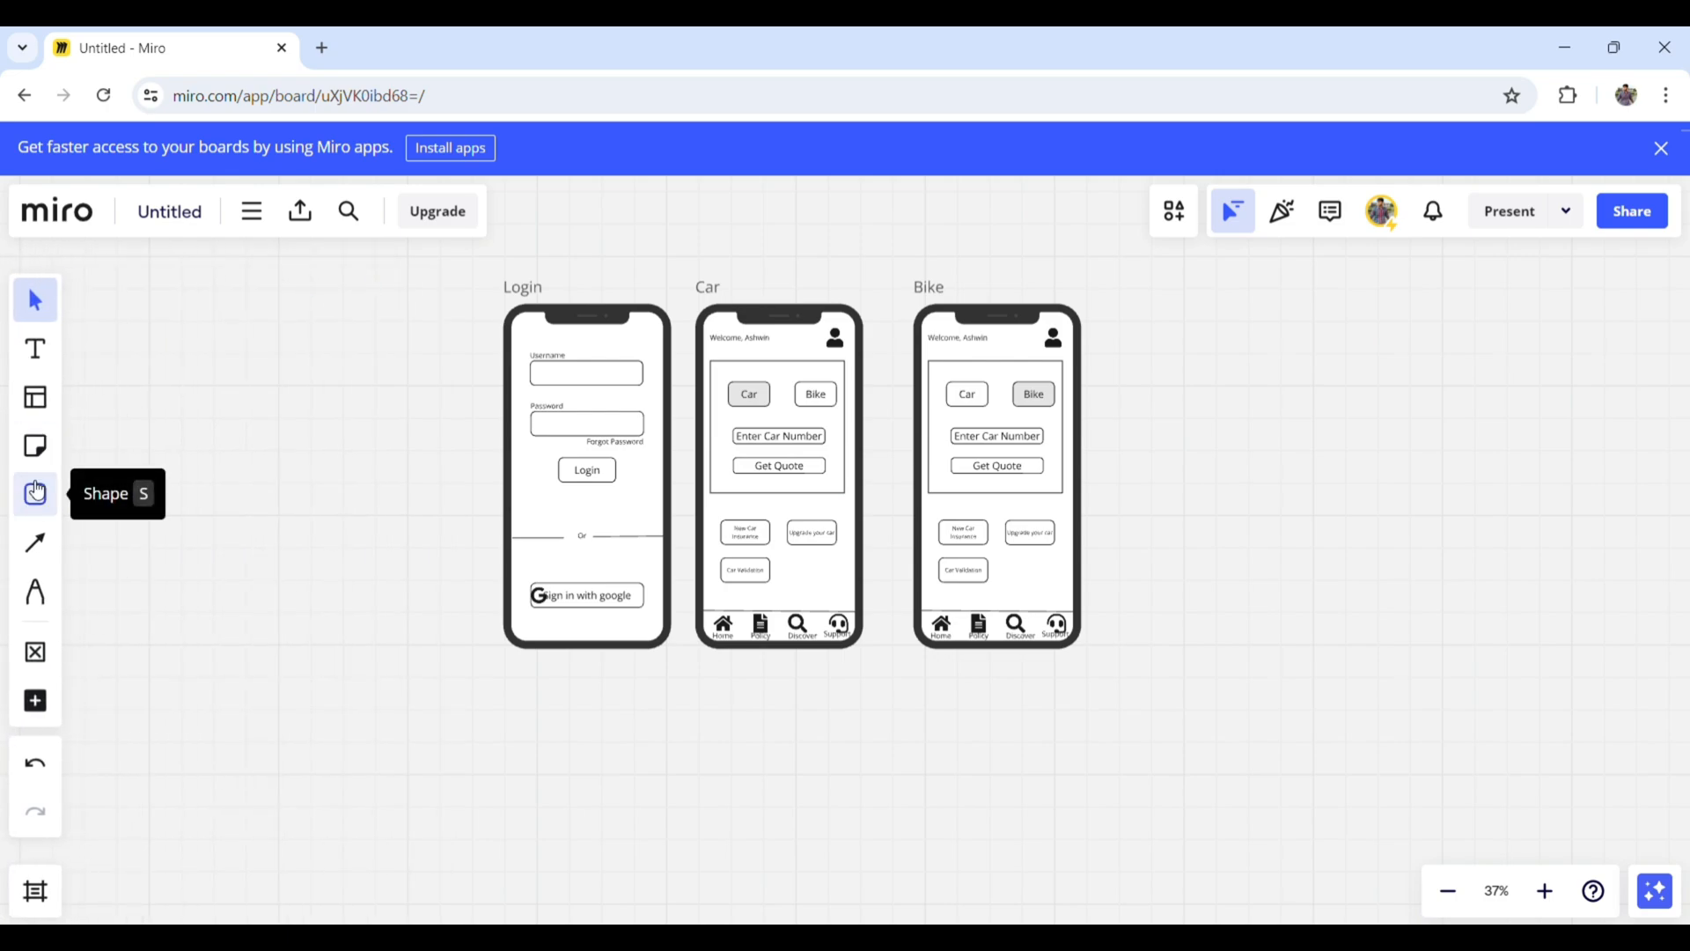
pyautogui.click(35, 658)
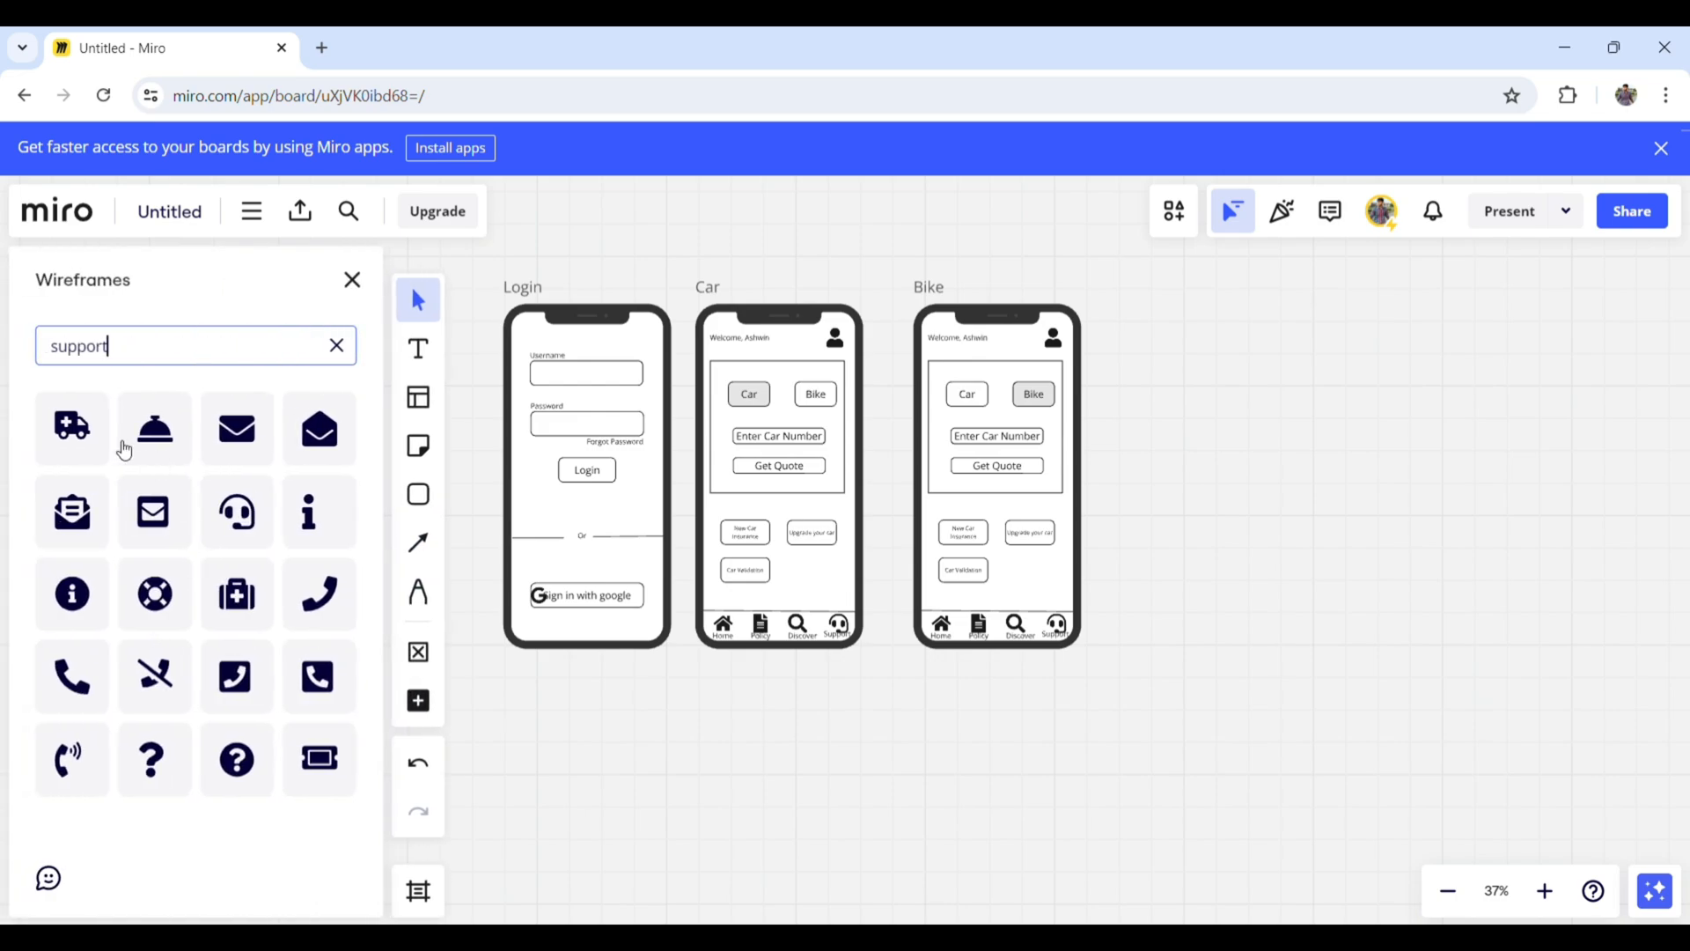
pyautogui.click(349, 350)
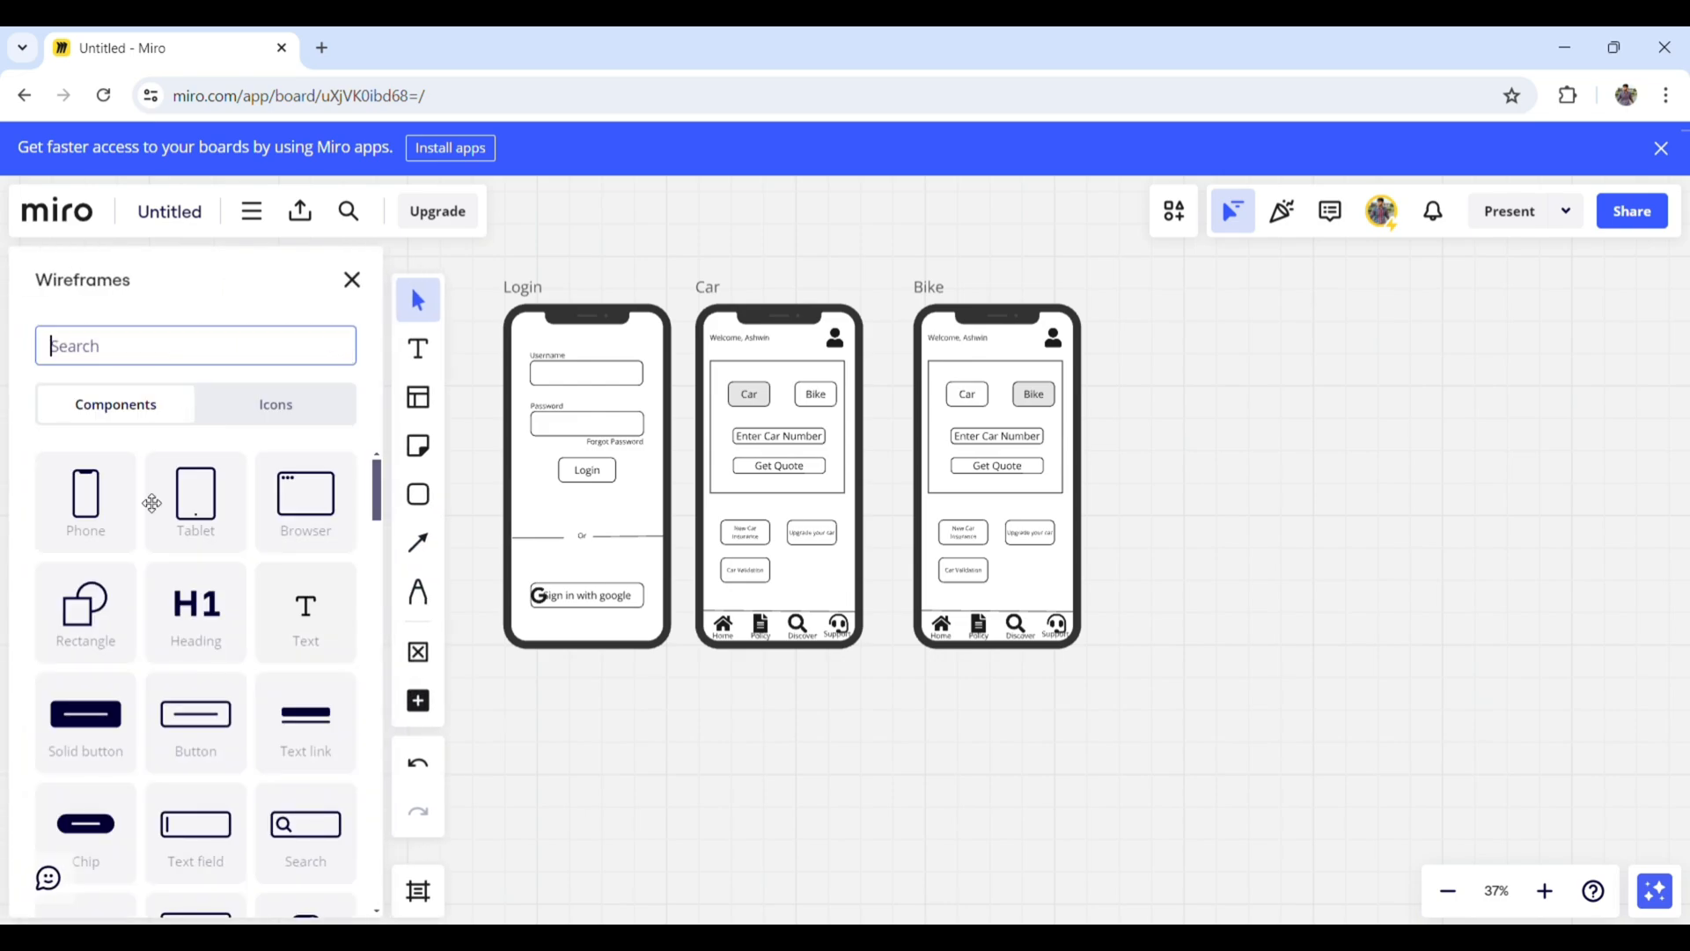
pyautogui.click(108, 515)
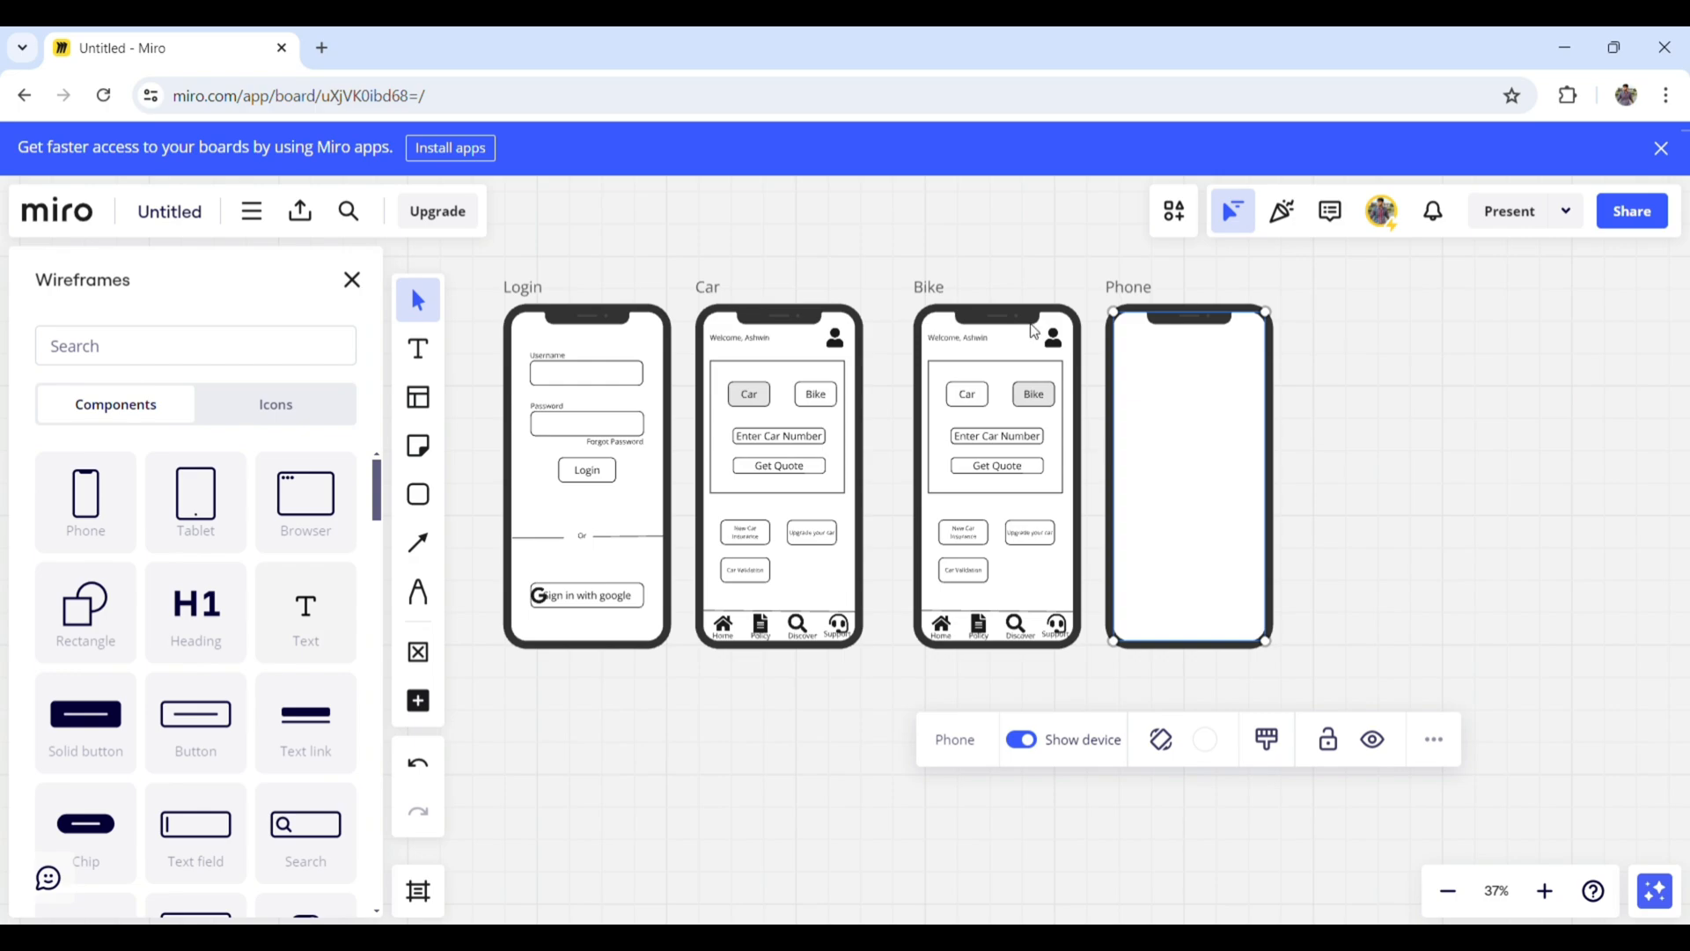
# - Duplicate the profile icon from the "Bike" screen to the top centre of the blank phone screen
pyautogui.click(1061, 336)
pyautogui.click(1061, 342)
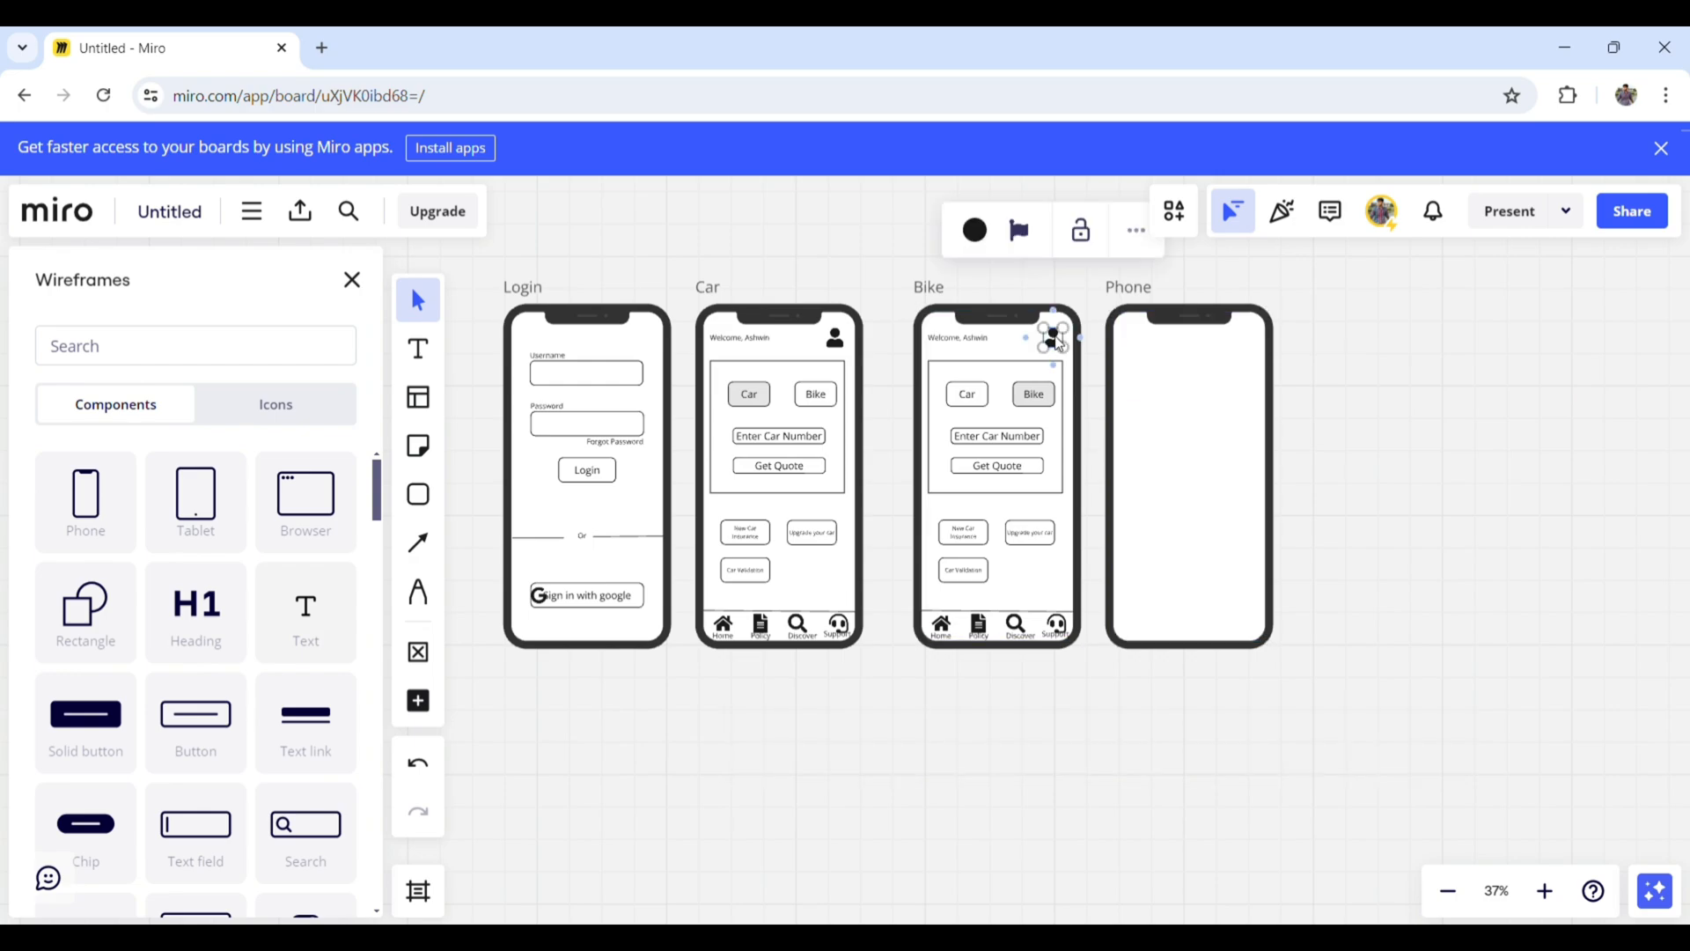
pyautogui.moveTo(1061, 344); pyautogui.dragTo(1190, 349)
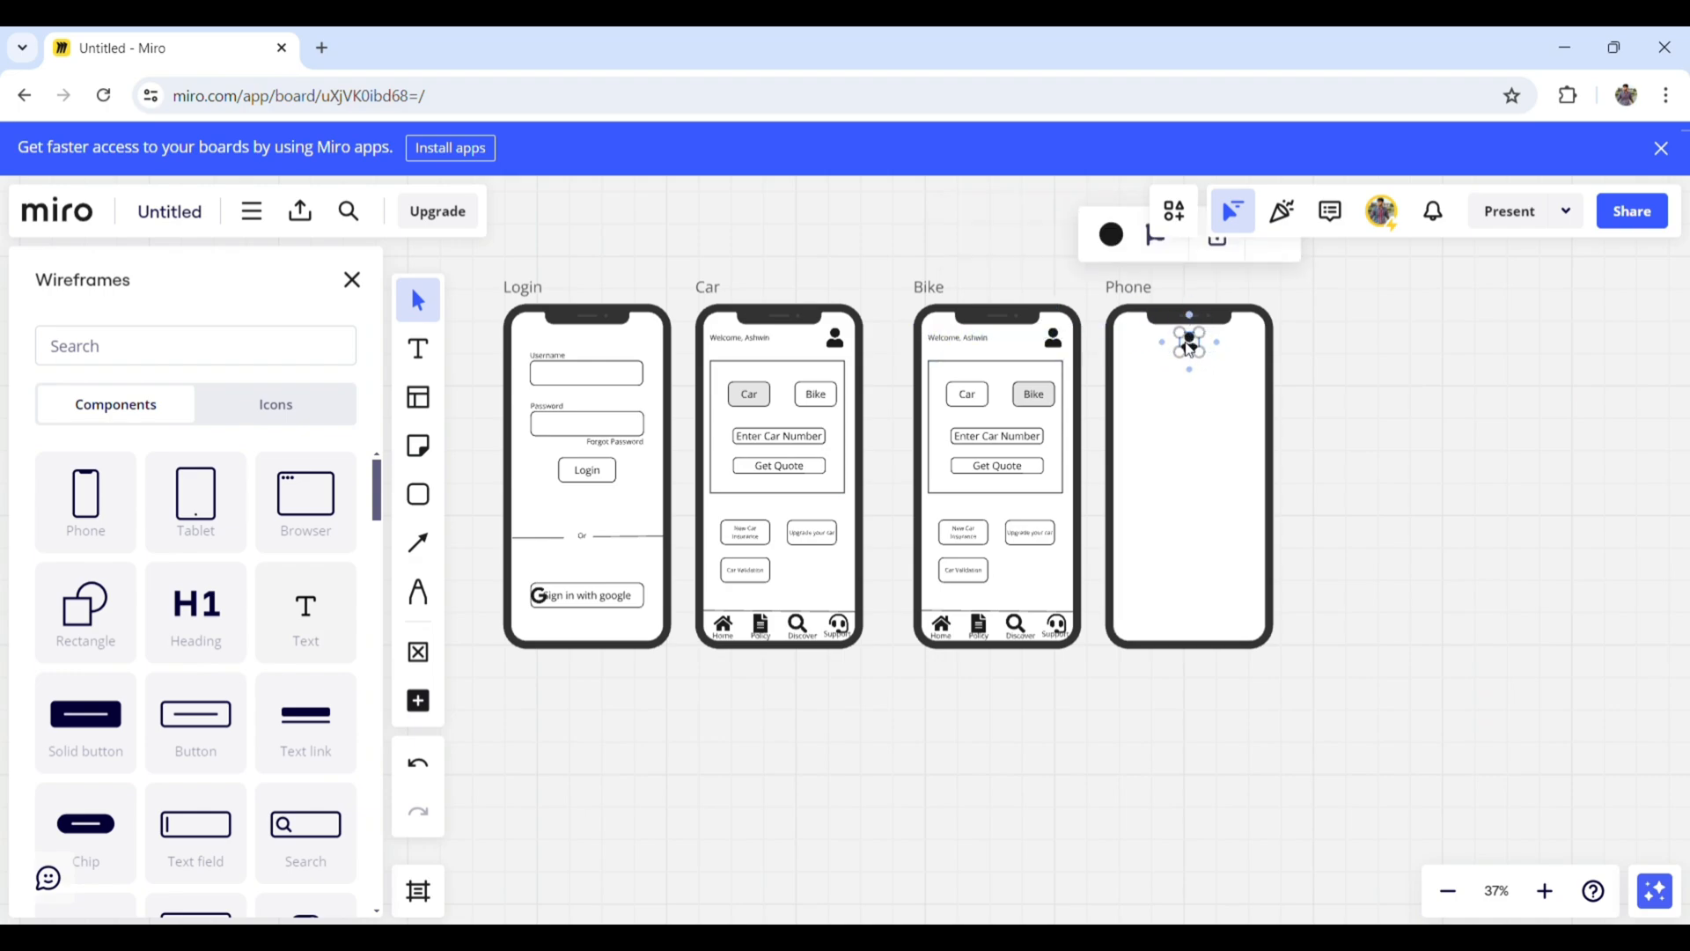
# - Add a text label with the customer's name below the profile icon on the blank phone screen, at font size 24
pyautogui.click(419, 349)
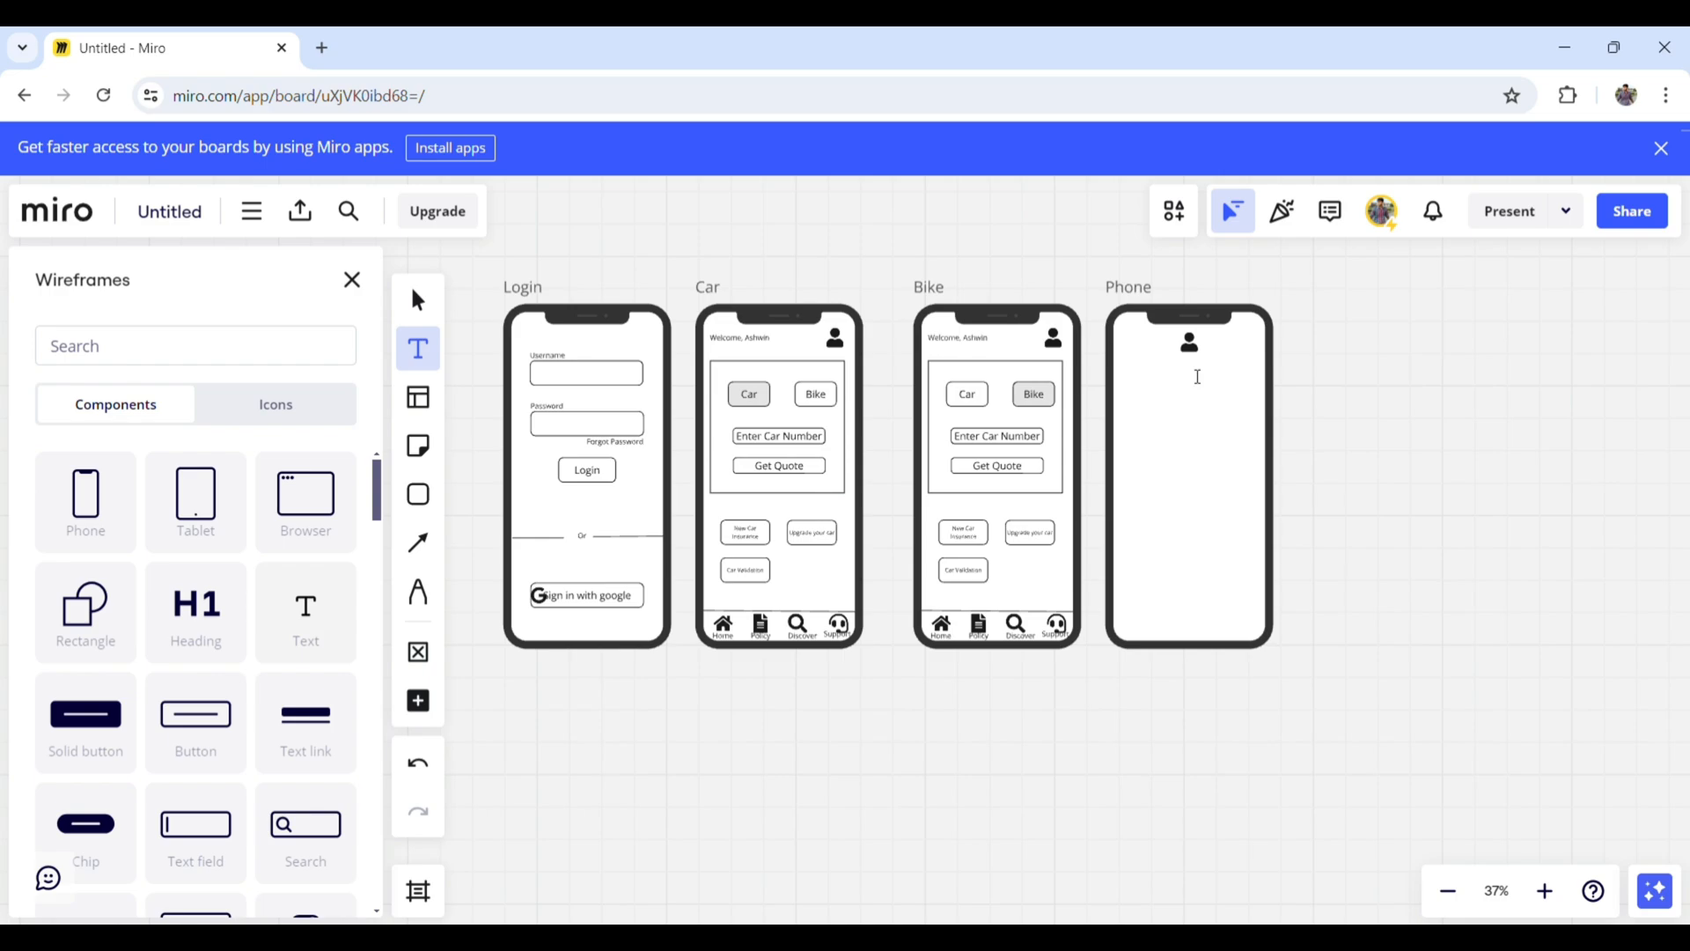
pyautogui.click(1197, 377)
pyautogui.write('Ashwin')
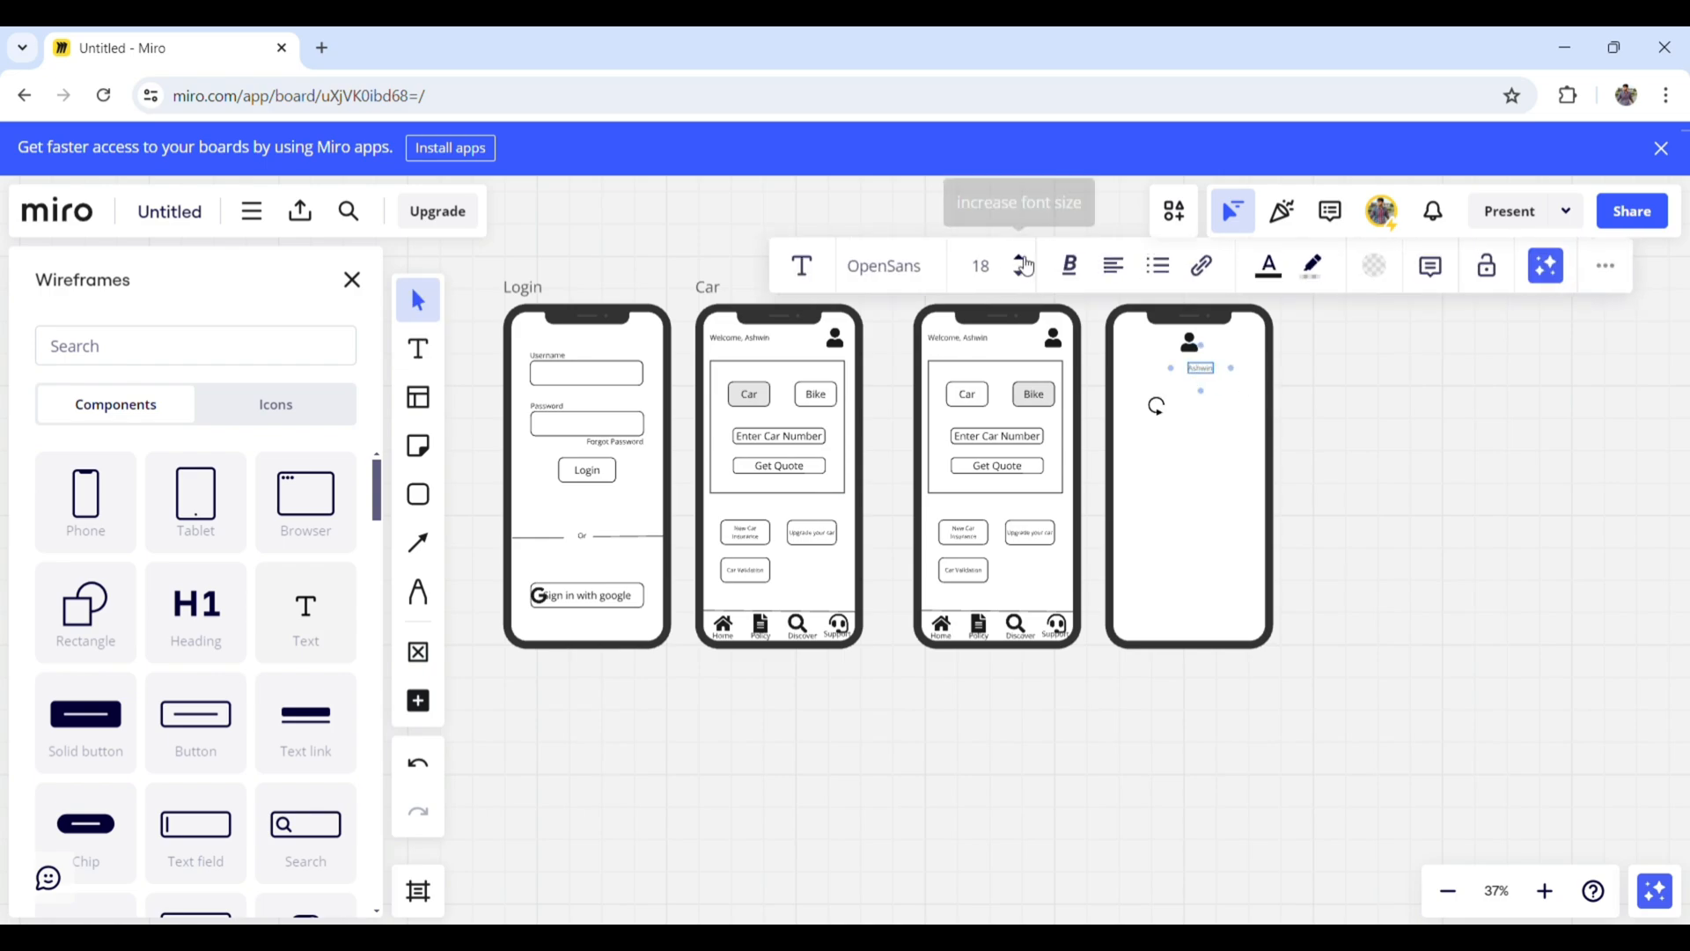
pyautogui.click(1389, 451)
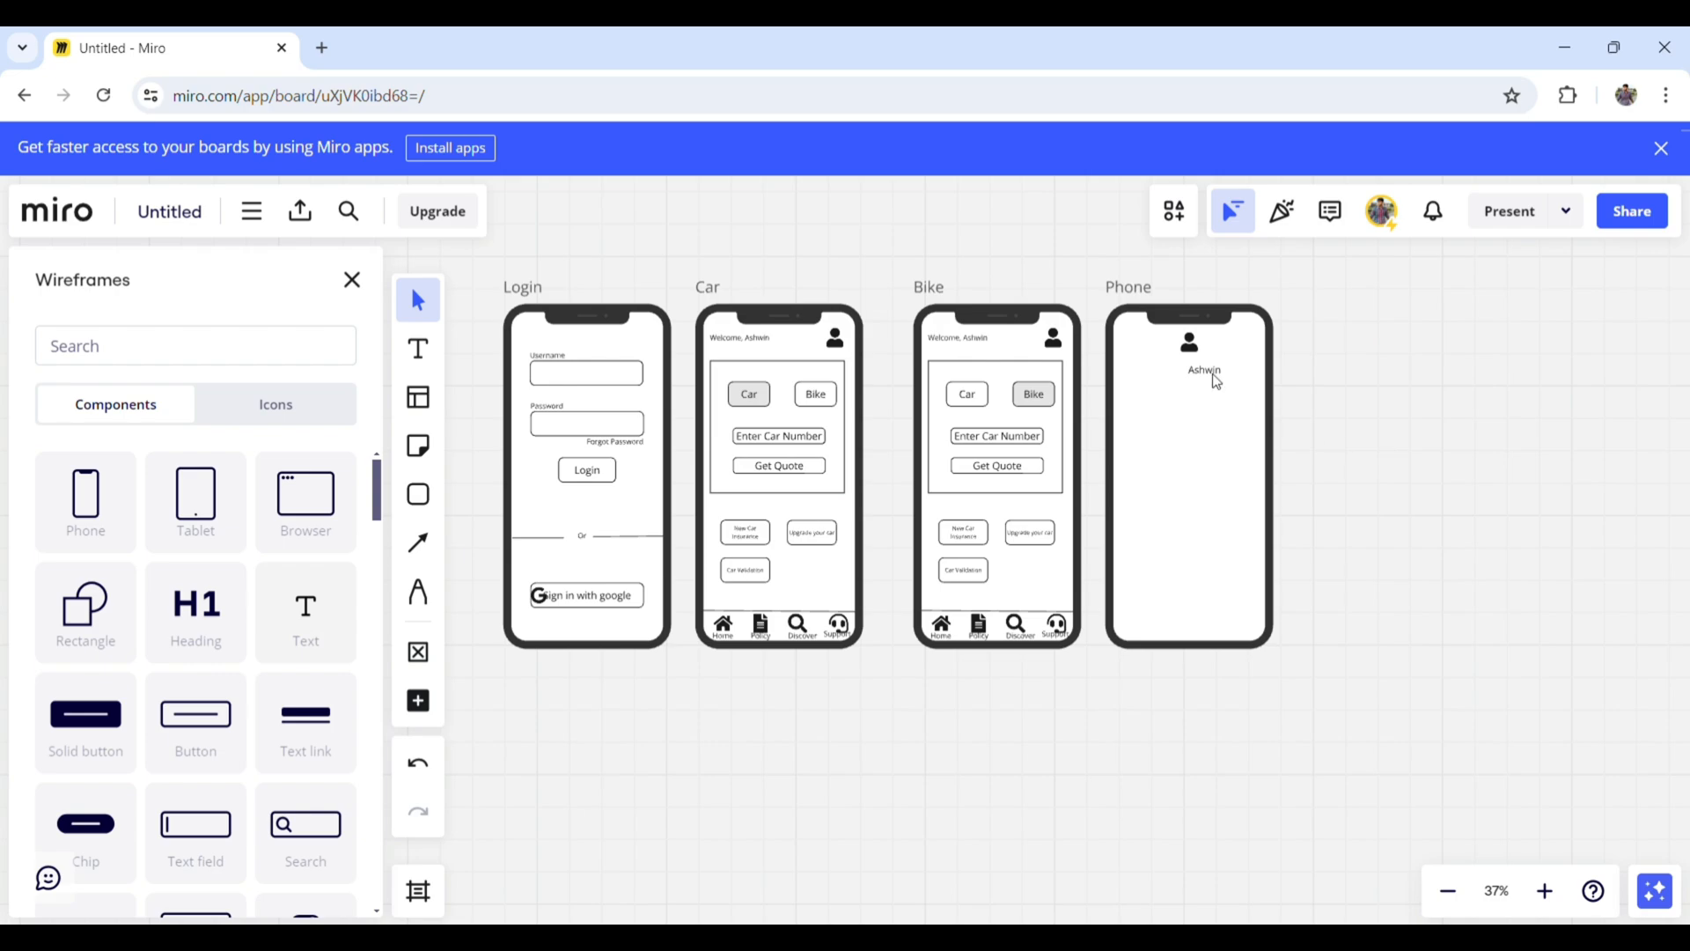
# - Centre the name label under the profile icon, duplicate it beneath, and replace the copy's text with a partly masked phone number
pyautogui.moveTo(1215, 376)
pyautogui.mouseDown()
pyautogui.moveTo(1192, 368)
pyautogui.moveTo(1193, 384)
pyautogui.mouseUp()
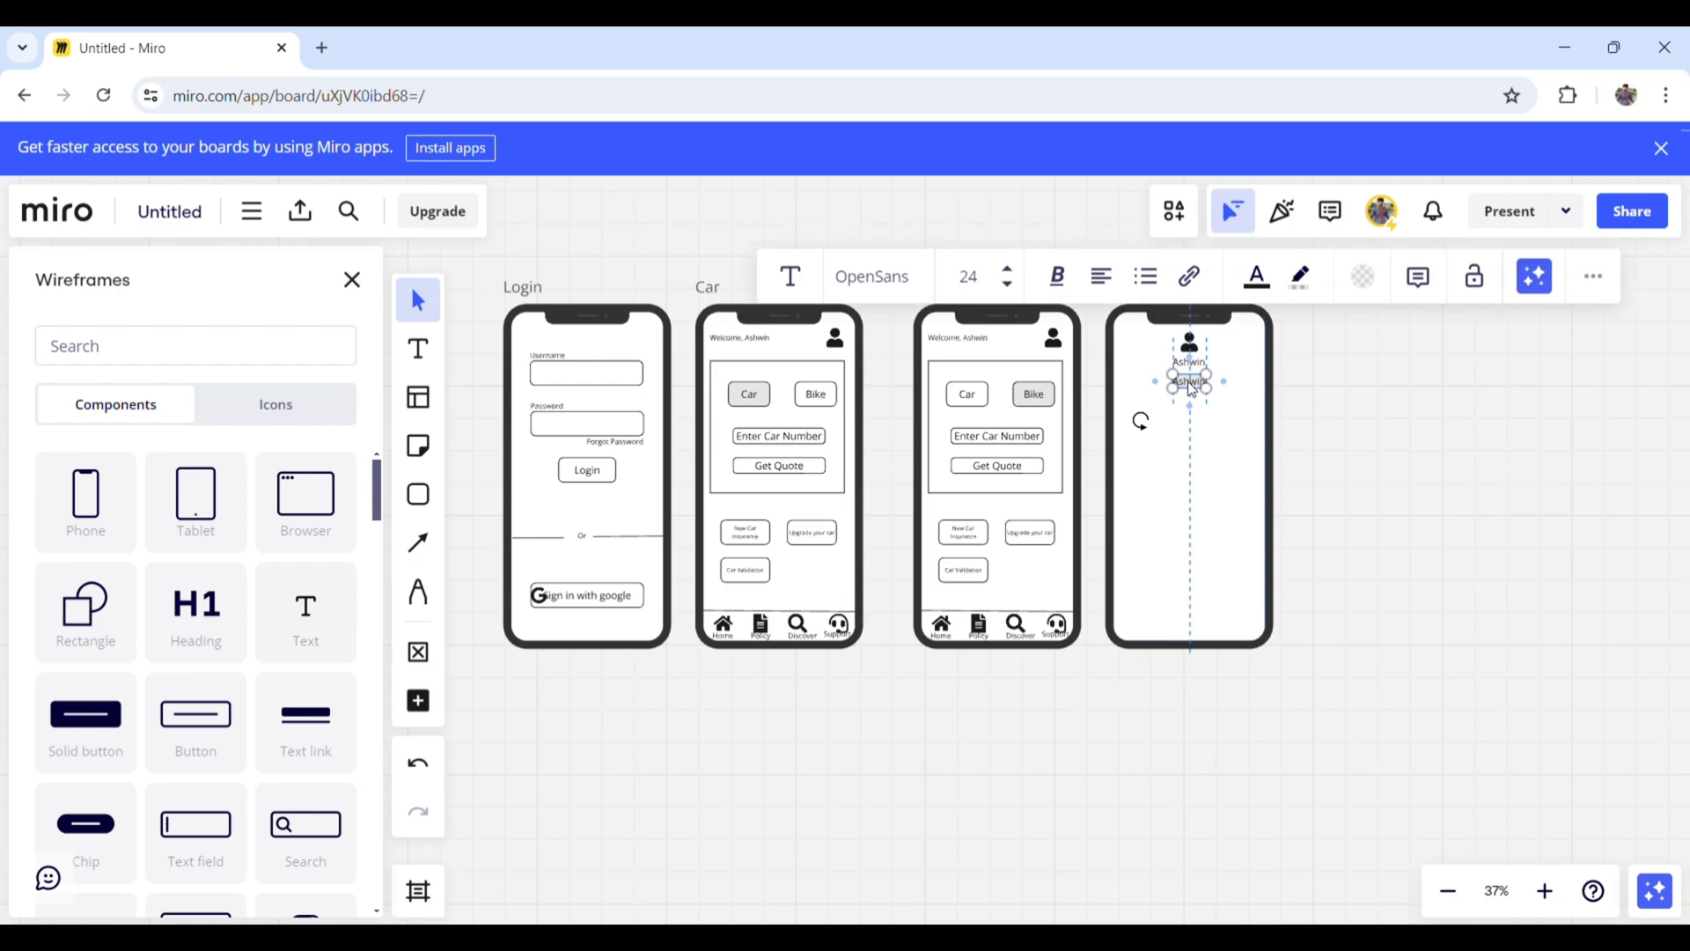
pyautogui.doubleClick(1195, 384)
pyautogui.write('8056')
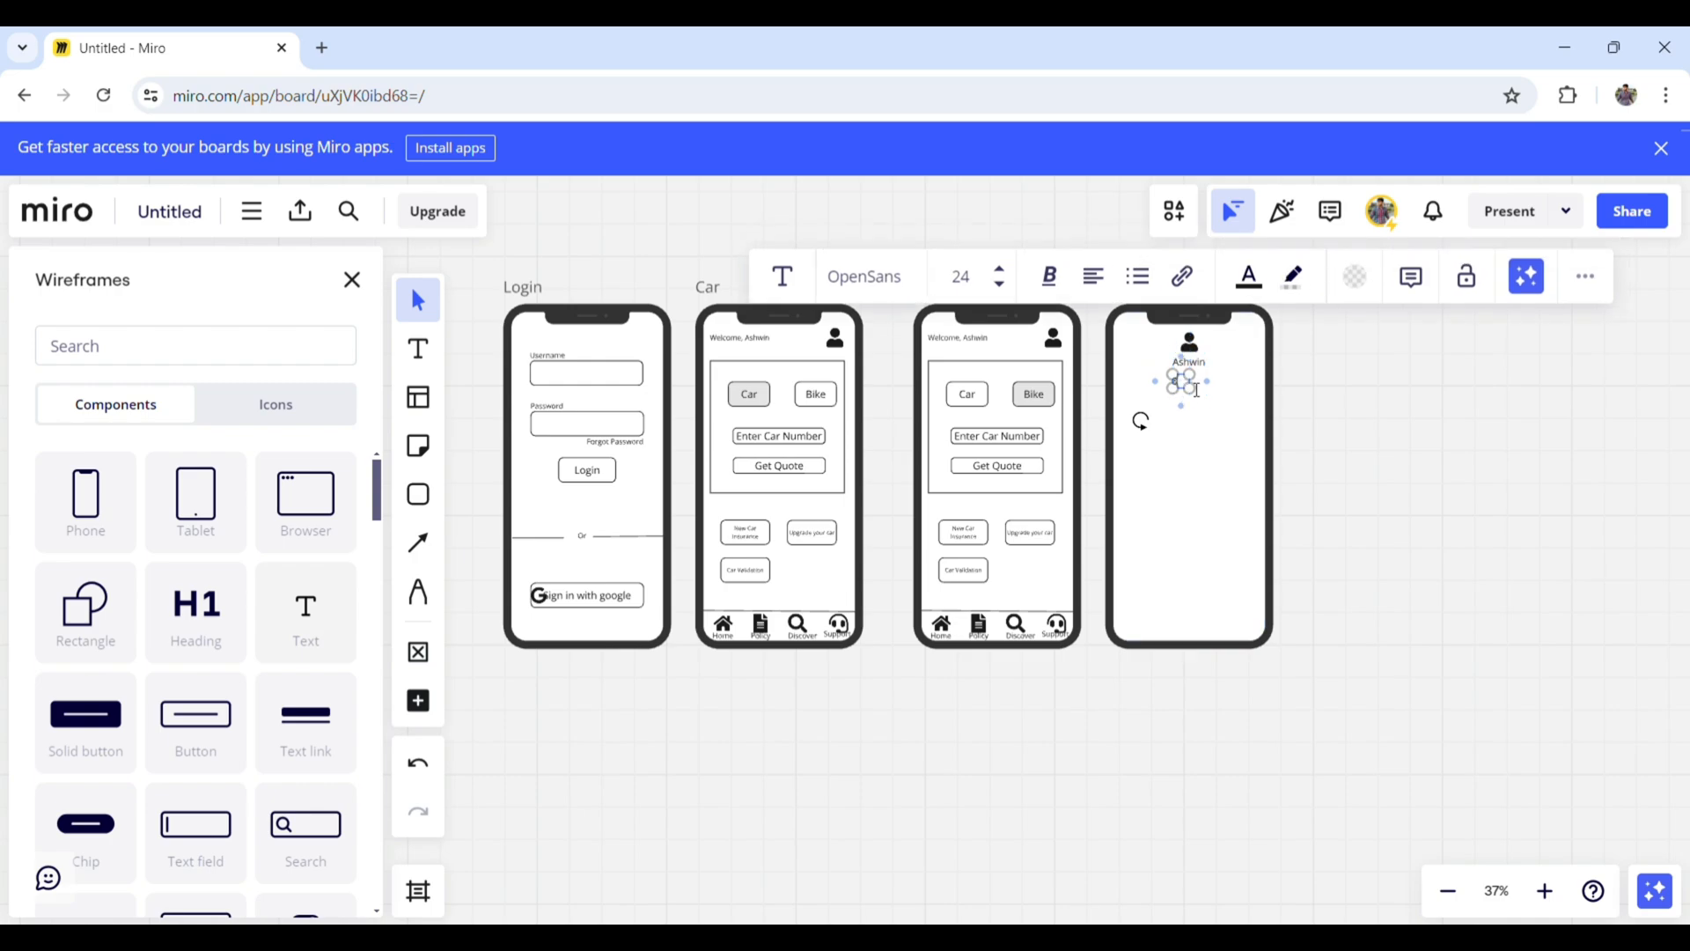
pyautogui.write('******')
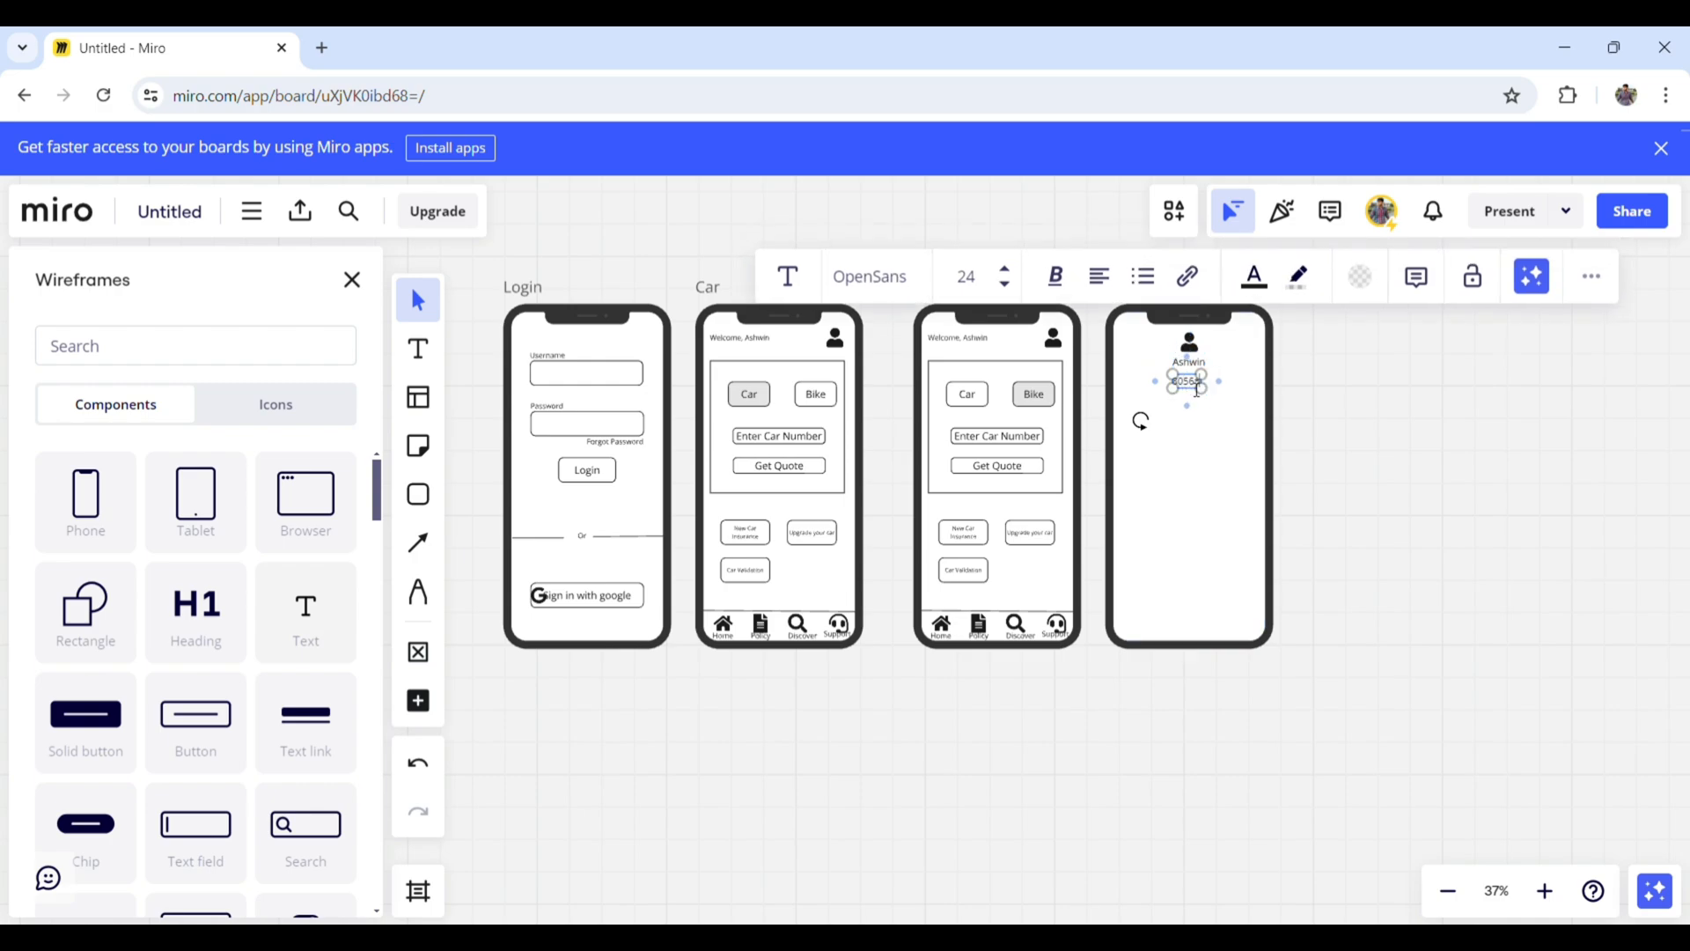
pyautogui.click(1333, 414)
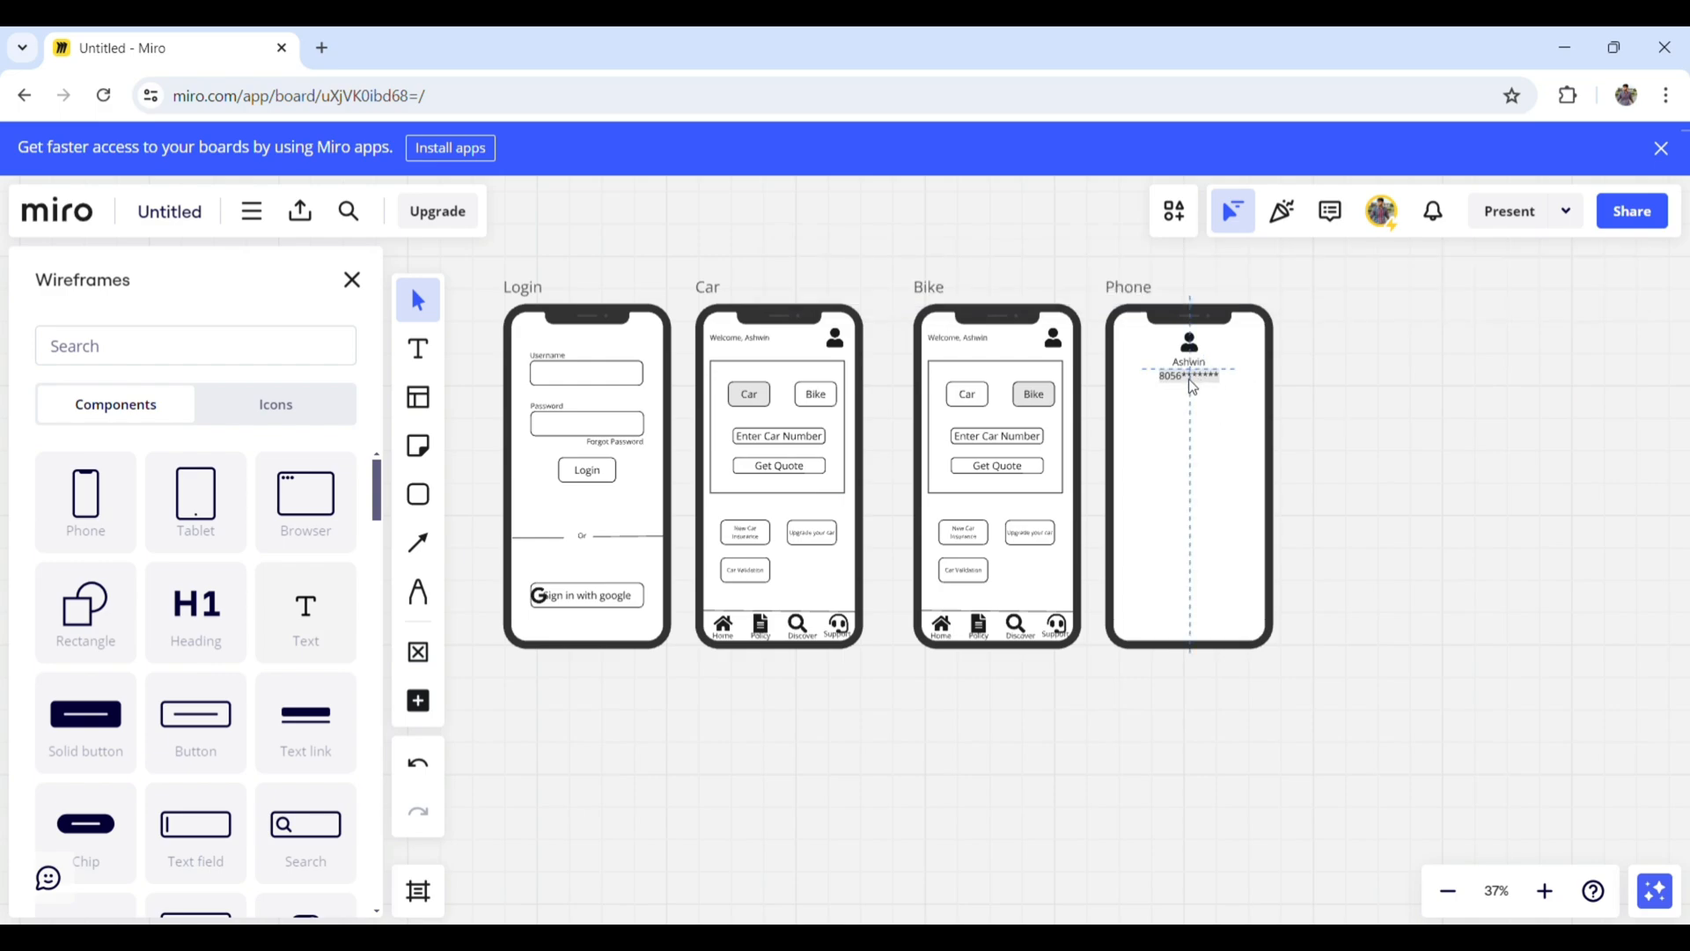
# - Draw a rectangle below the masked phone number on the "Phone" screen and widen it to span nearly the screen's width
pyautogui.moveTo(1188, 379); pyautogui.dragTo(1188, 379)
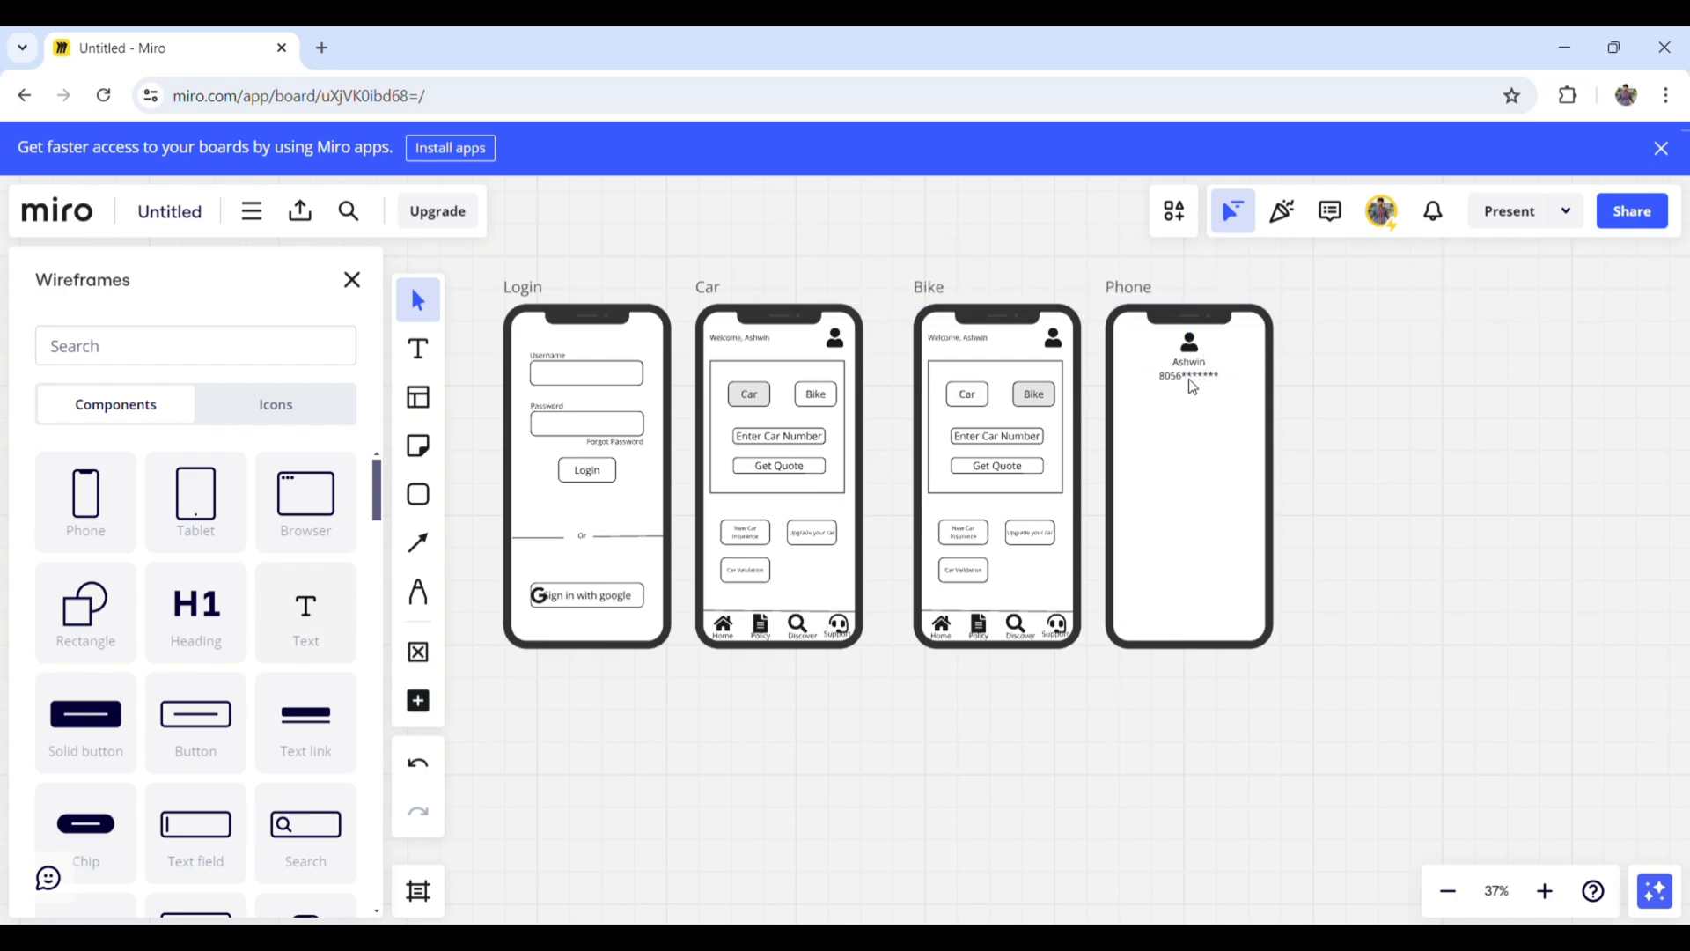
pyautogui.click(419, 486)
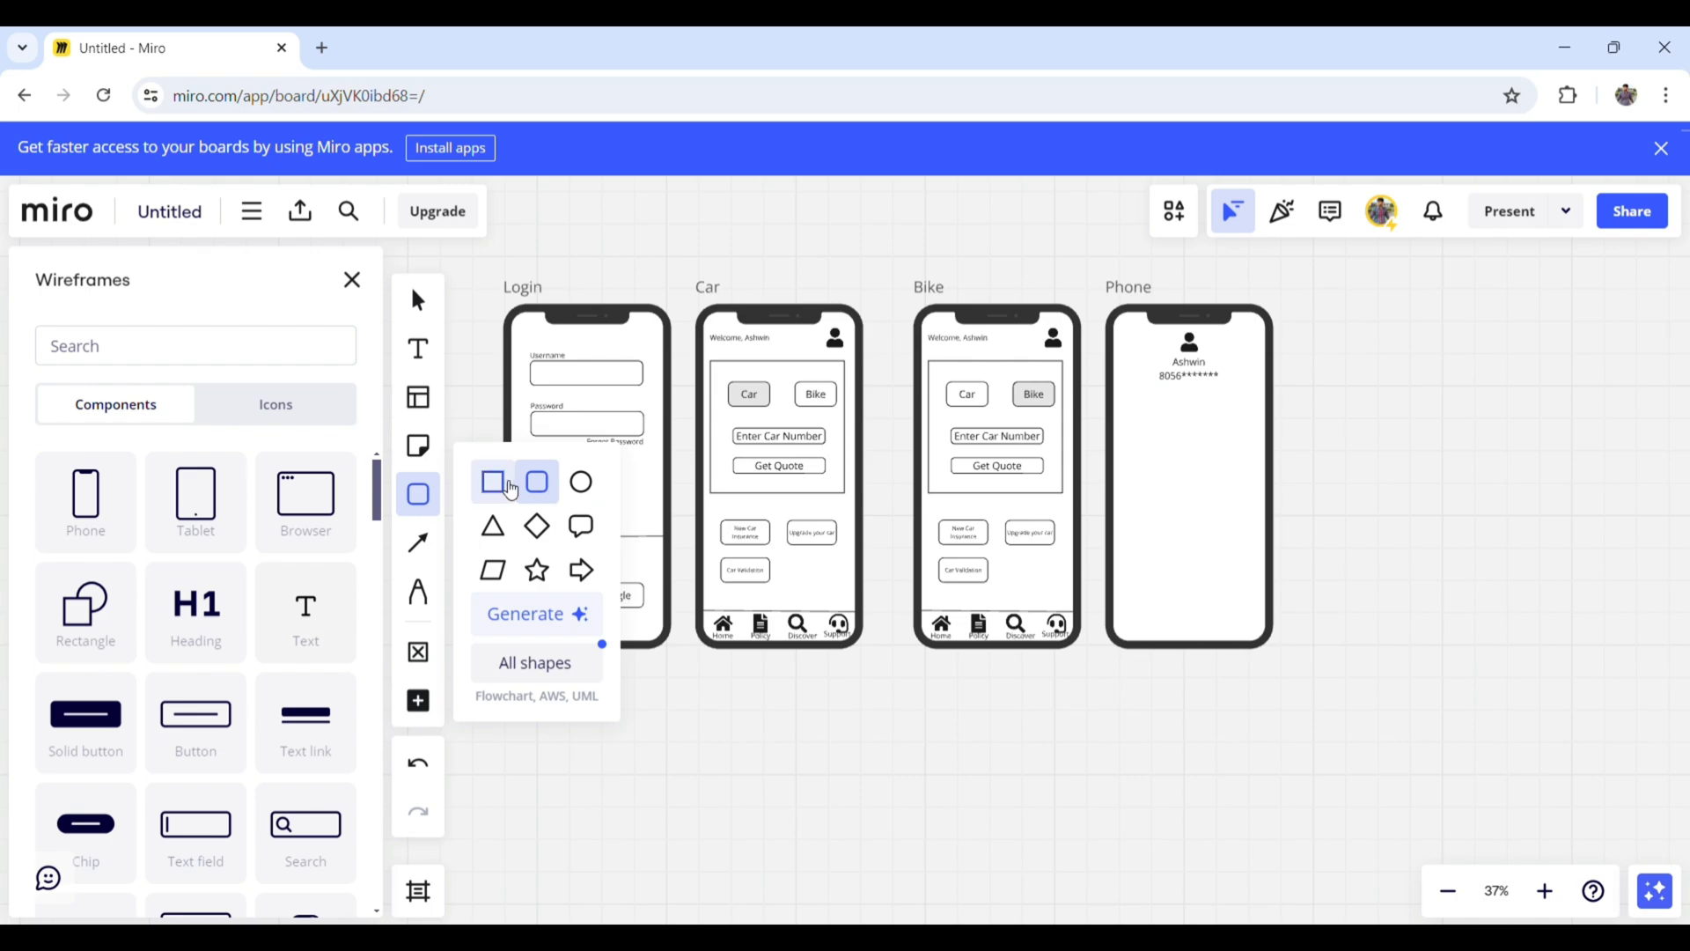
pyautogui.click(493, 482)
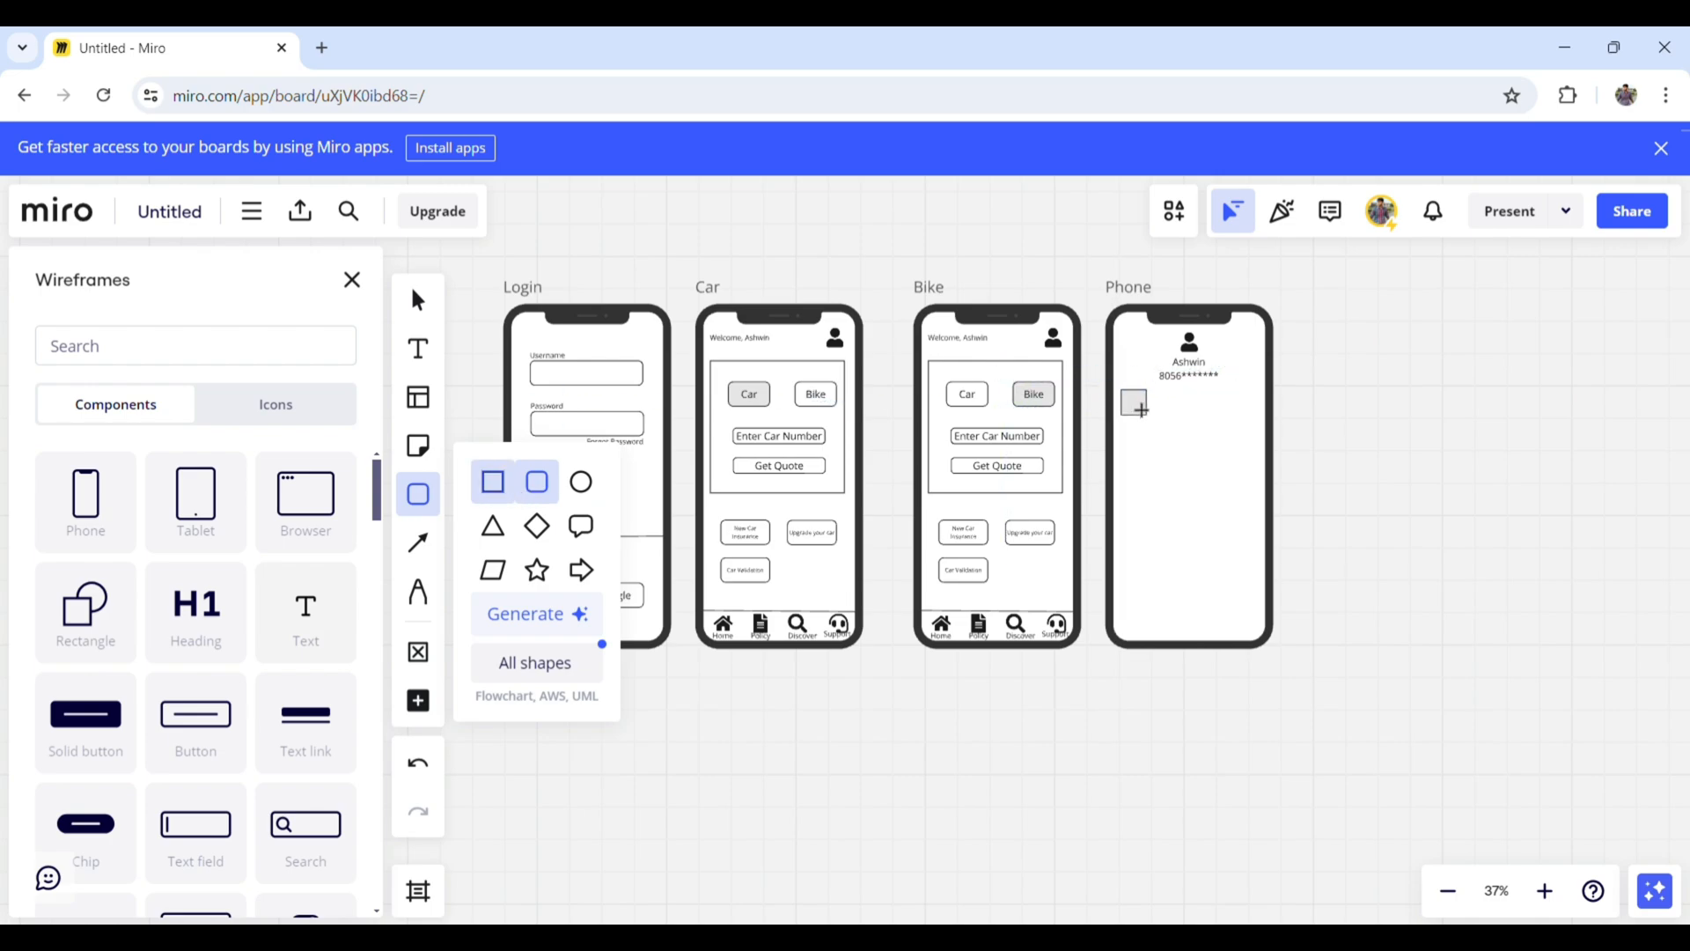
pyautogui.click(1141, 408)
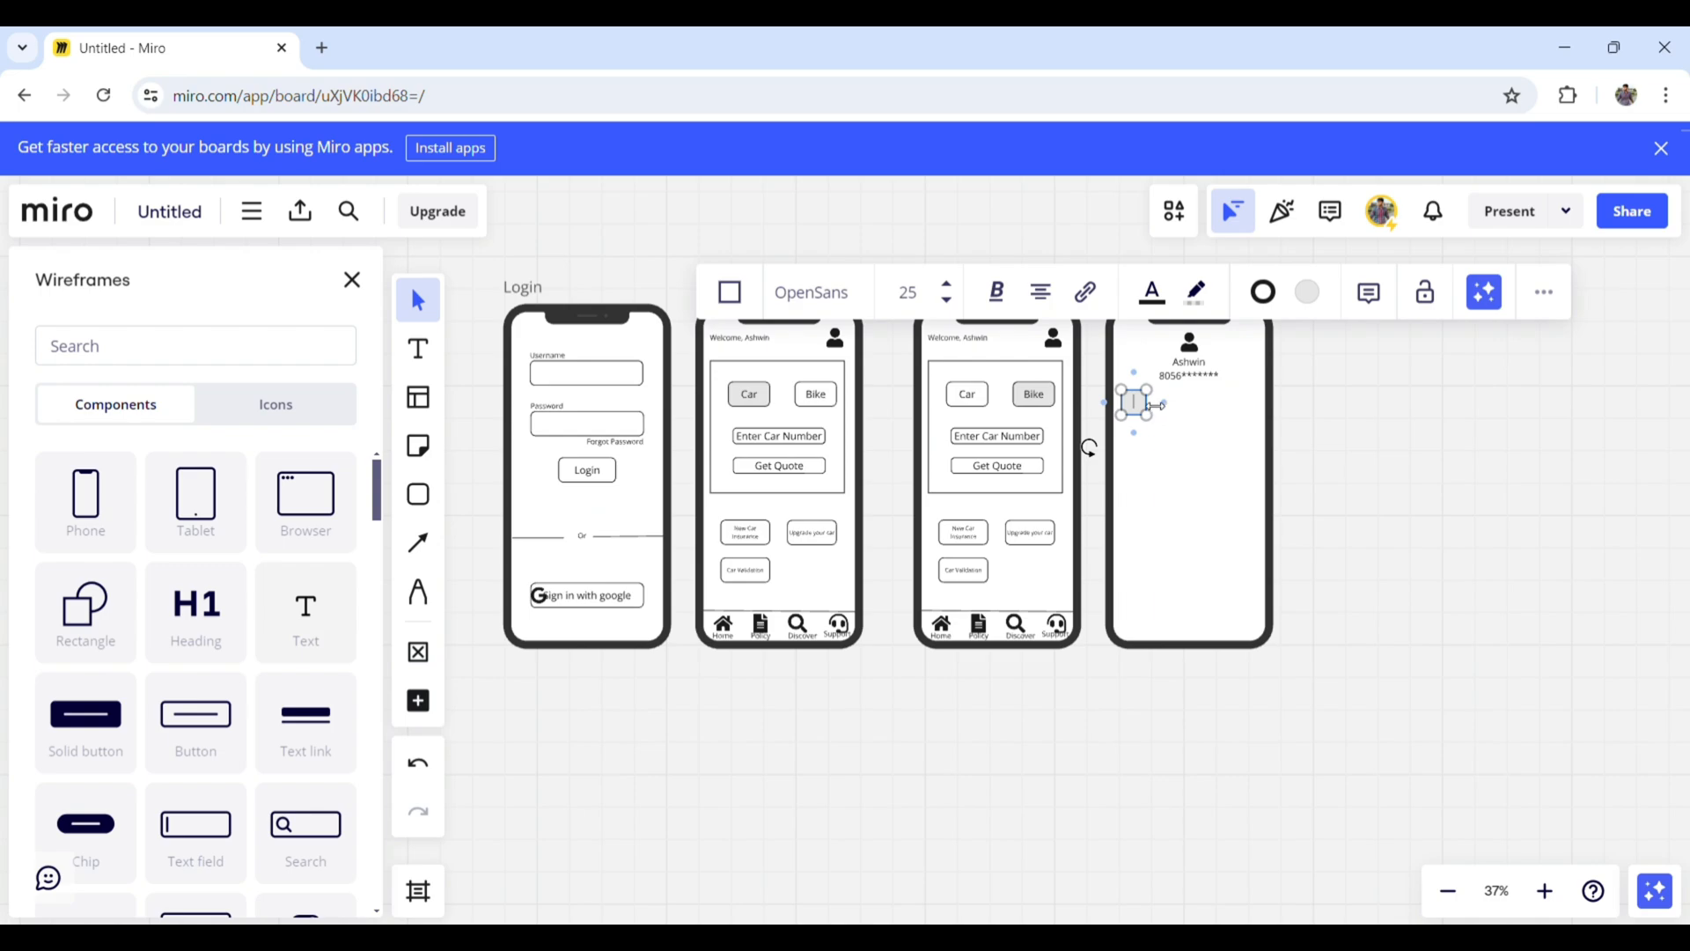
pyautogui.moveTo(1166, 402); pyautogui.dragTo(1267, 414)
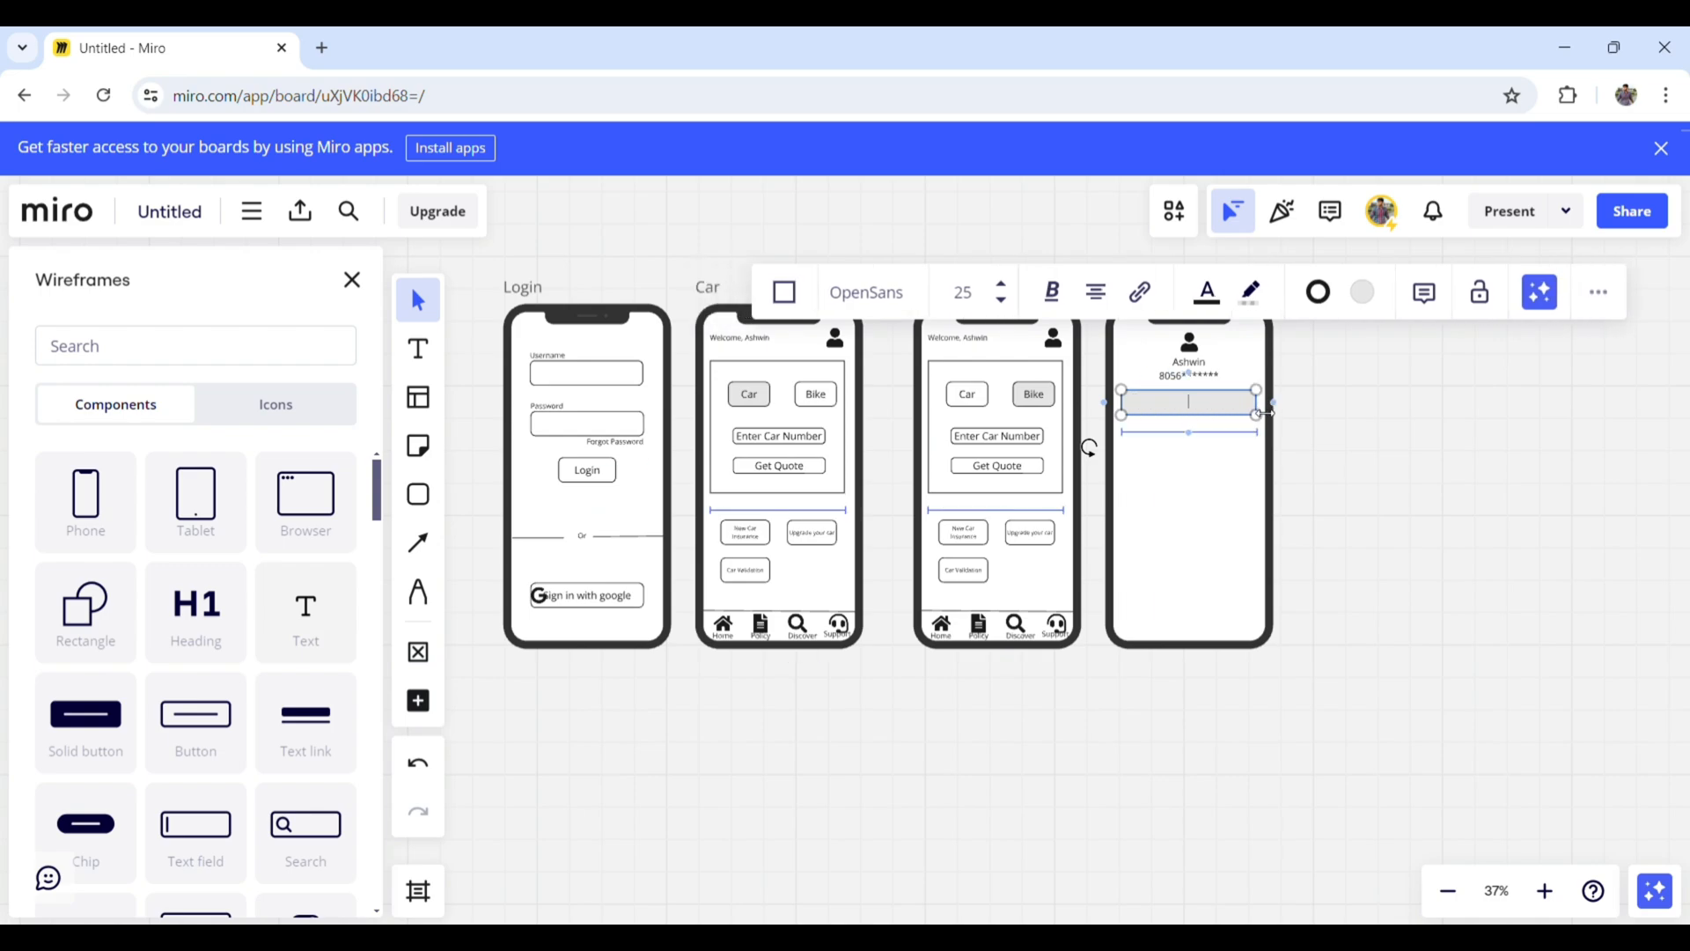
# - Duplicate the wide rectangle down the "Phone" screen to make a stack of six rows
pyautogui.click(1244, 504)
pyautogui.click(1203, 407)
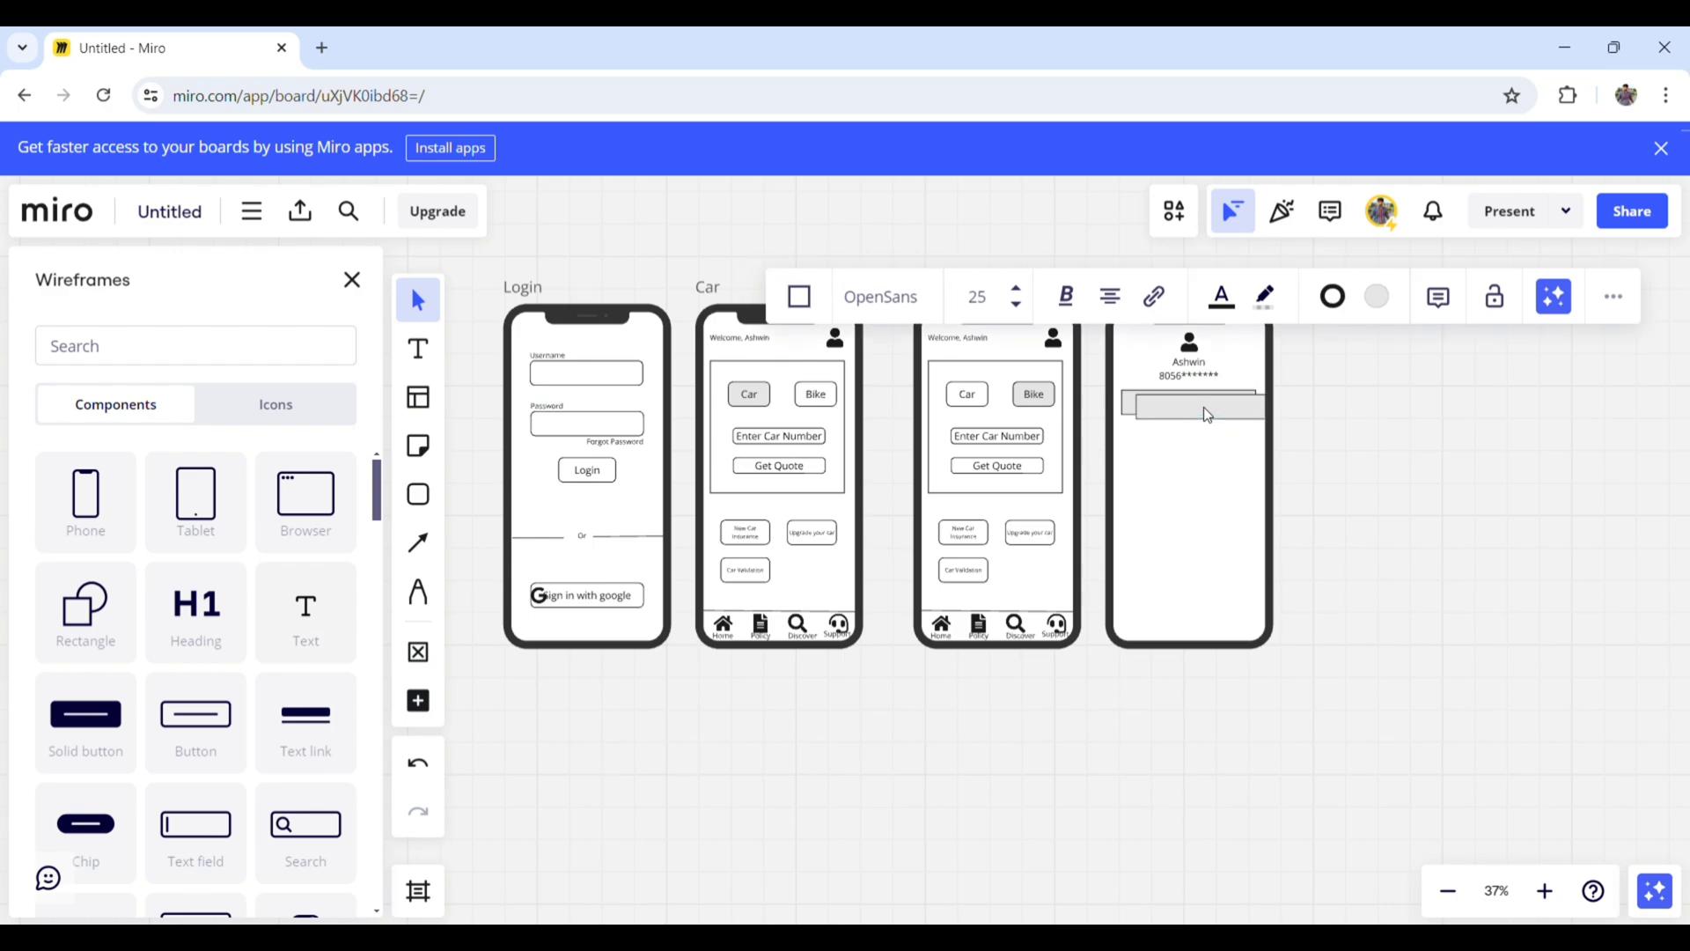
pyautogui.moveTo(1203, 407); pyautogui.dragTo(1192, 602)
pyautogui.moveTo(902, 608); pyautogui.dragTo(1094, 668)
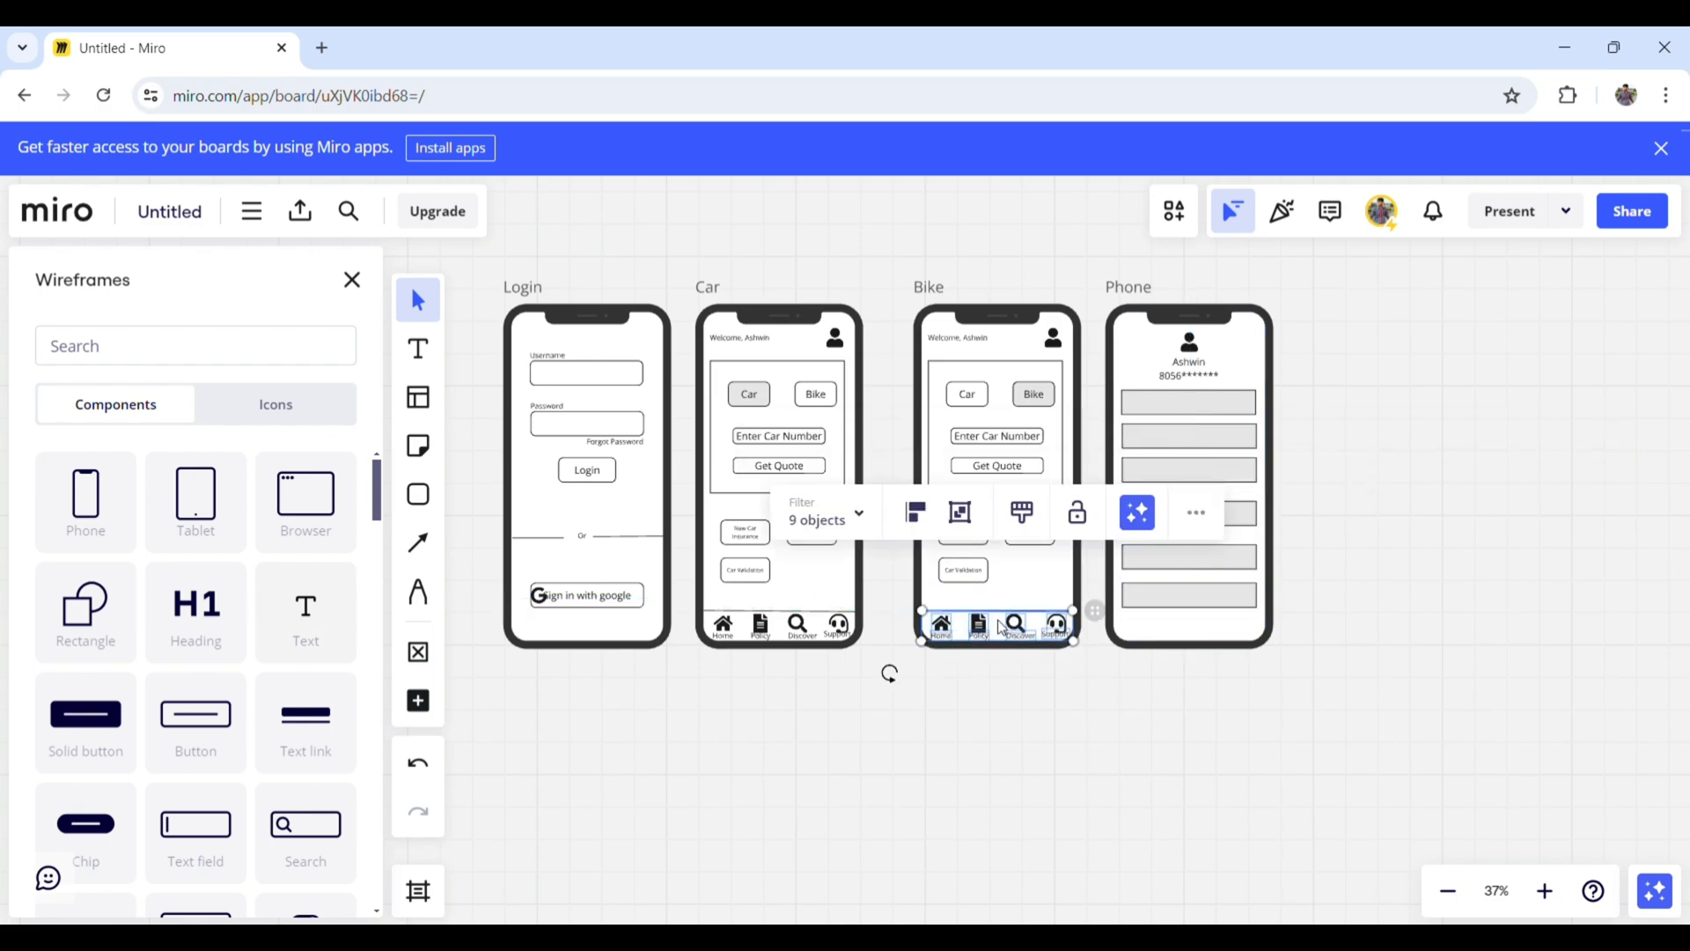
pyautogui.hotkey('ctrl', 'v')
pyautogui.moveTo(1004, 626); pyautogui.dragTo(1196, 631)
pyautogui.hotkey('ctrl', 'z')
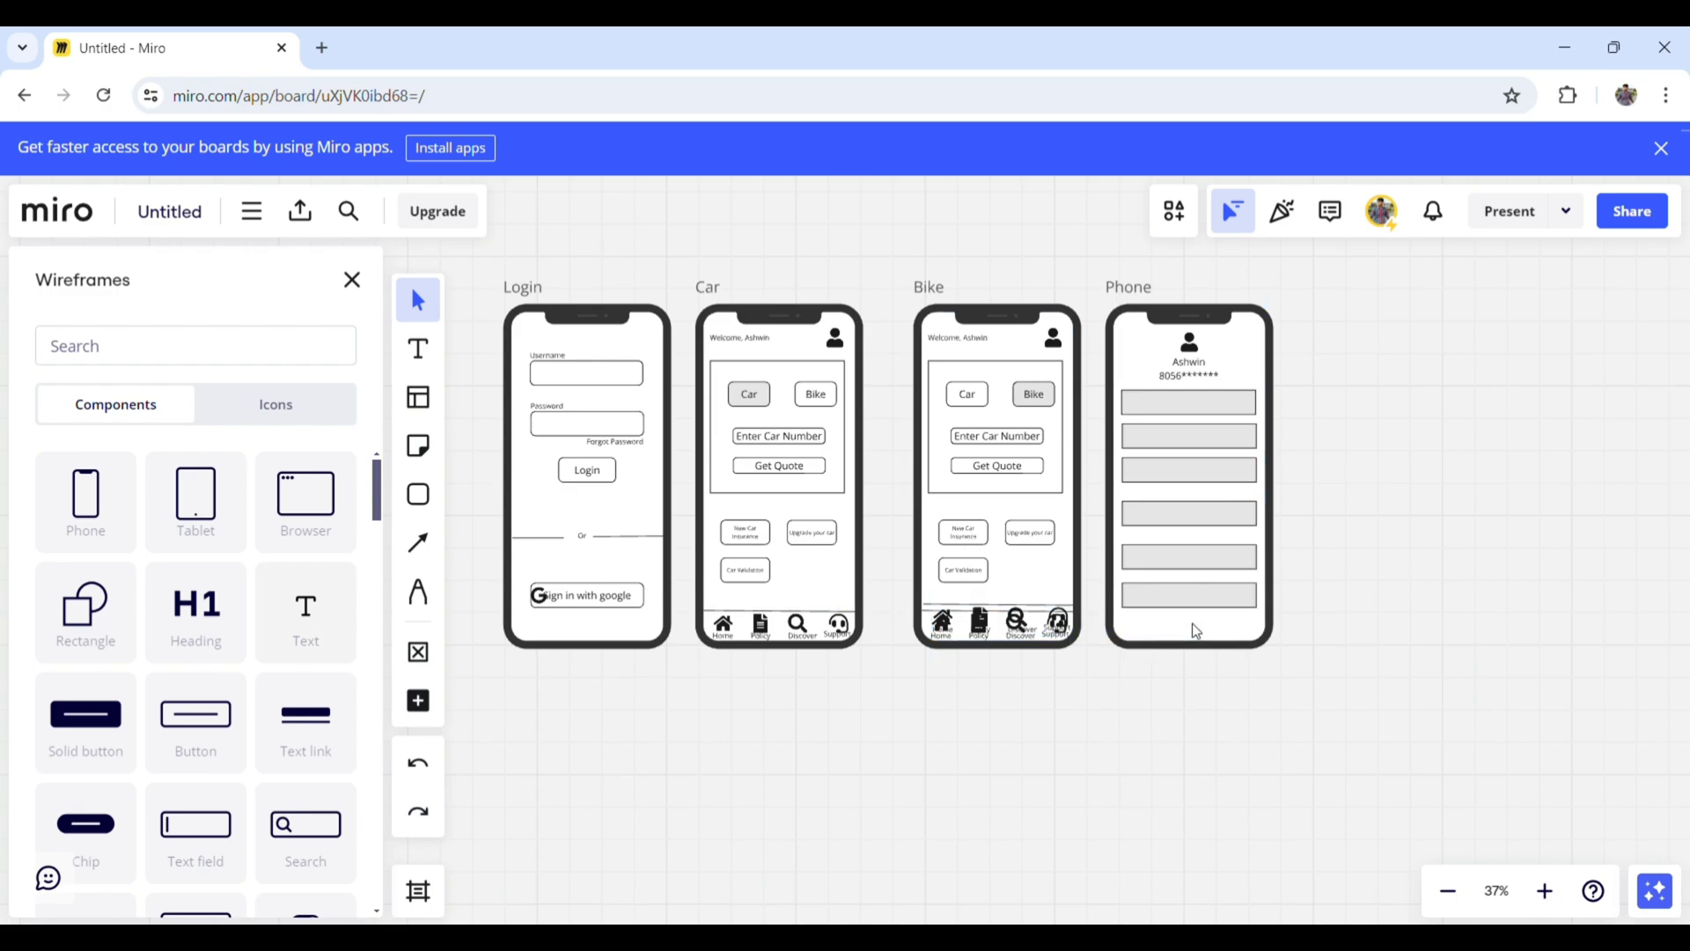
pyautogui.hotkey('ctrl', 'z')
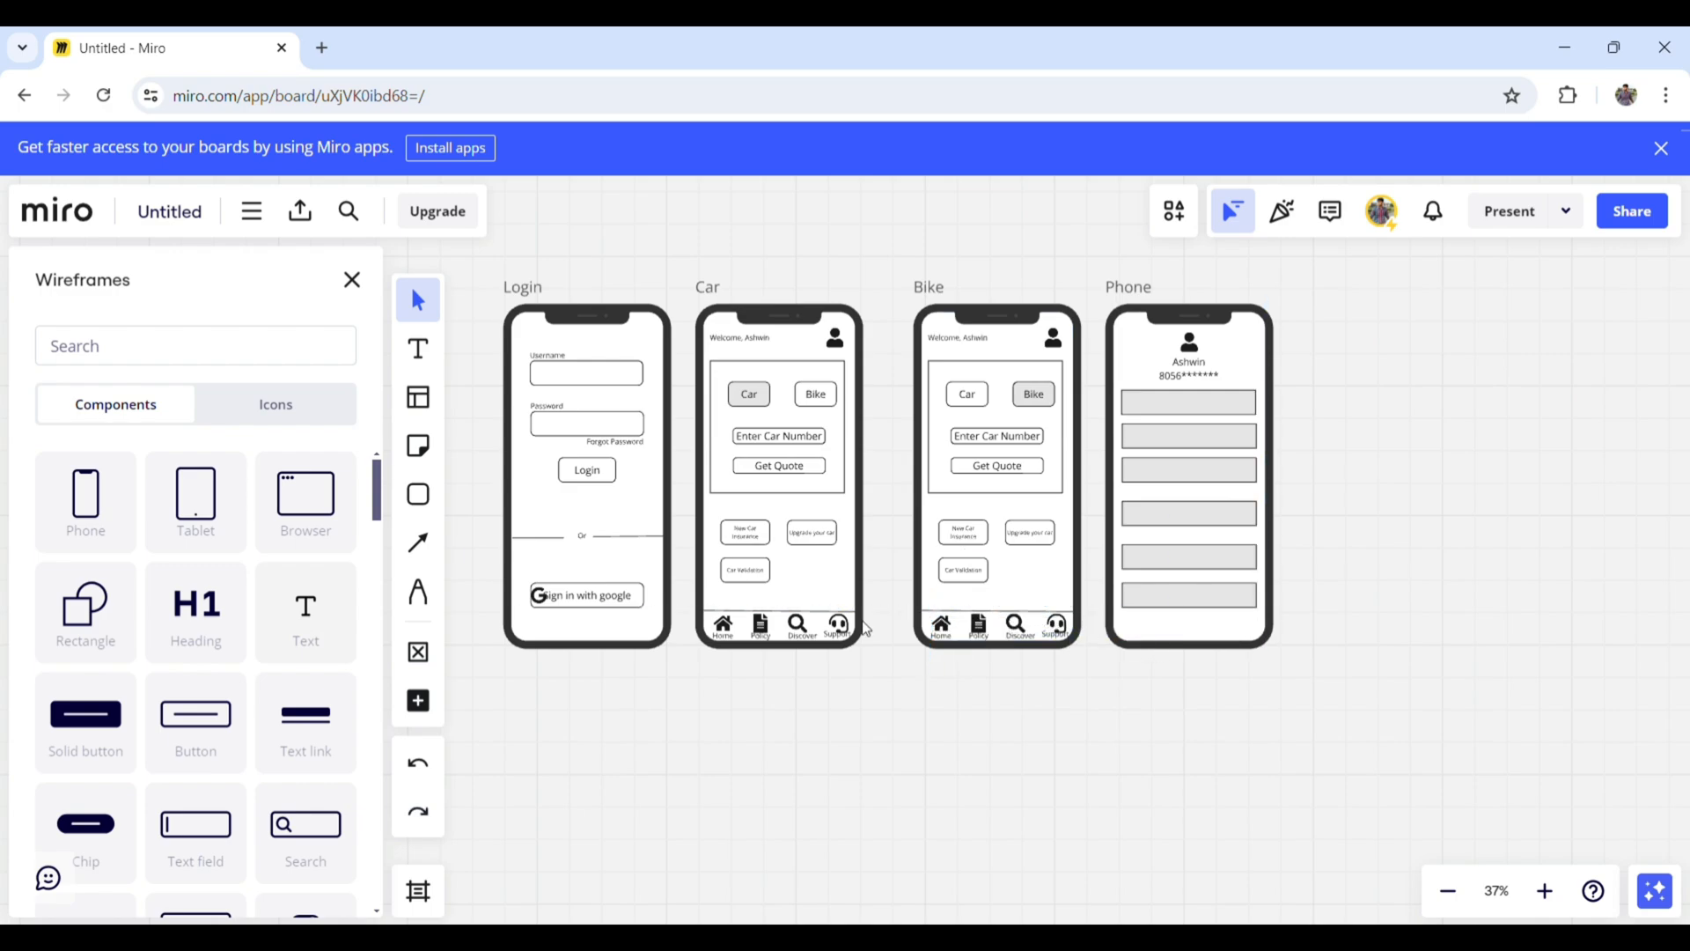
# - Duplicate the Home, Policy, Discover and Support navigation bar from the "Bike" screen to the bottom of the "Phone" screen
pyautogui.moveTo(896, 591); pyautogui.dragTo(1190, 625)
pyautogui.hotkey('ctrl', 'd')
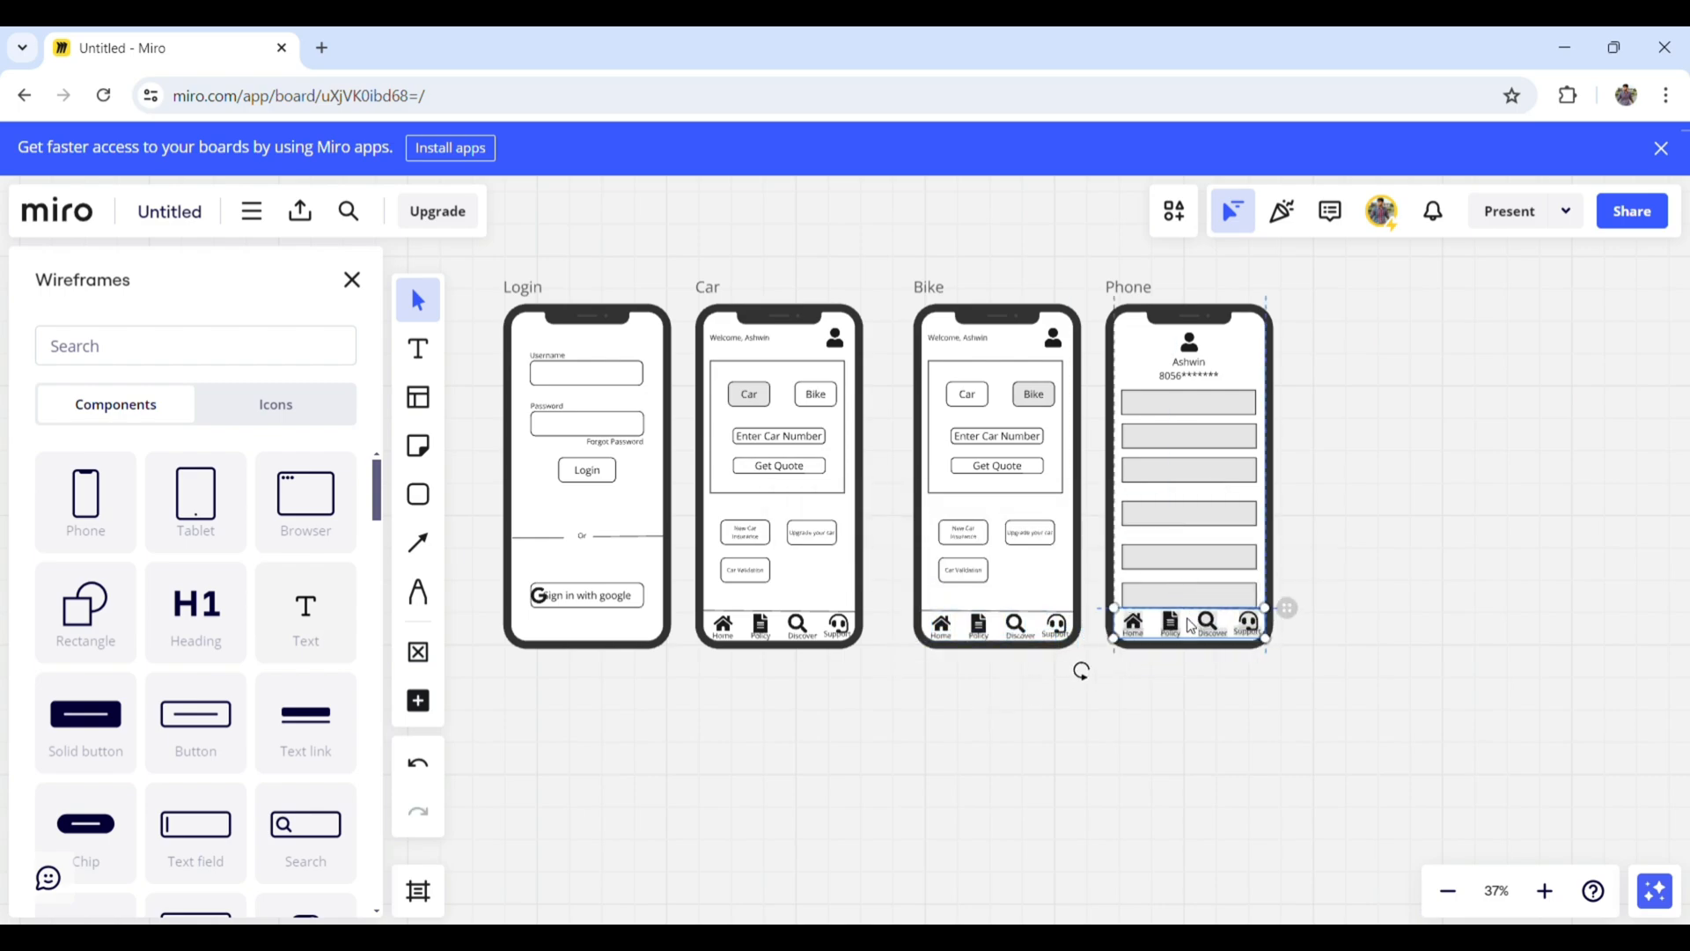
pyautogui.click(1357, 615)
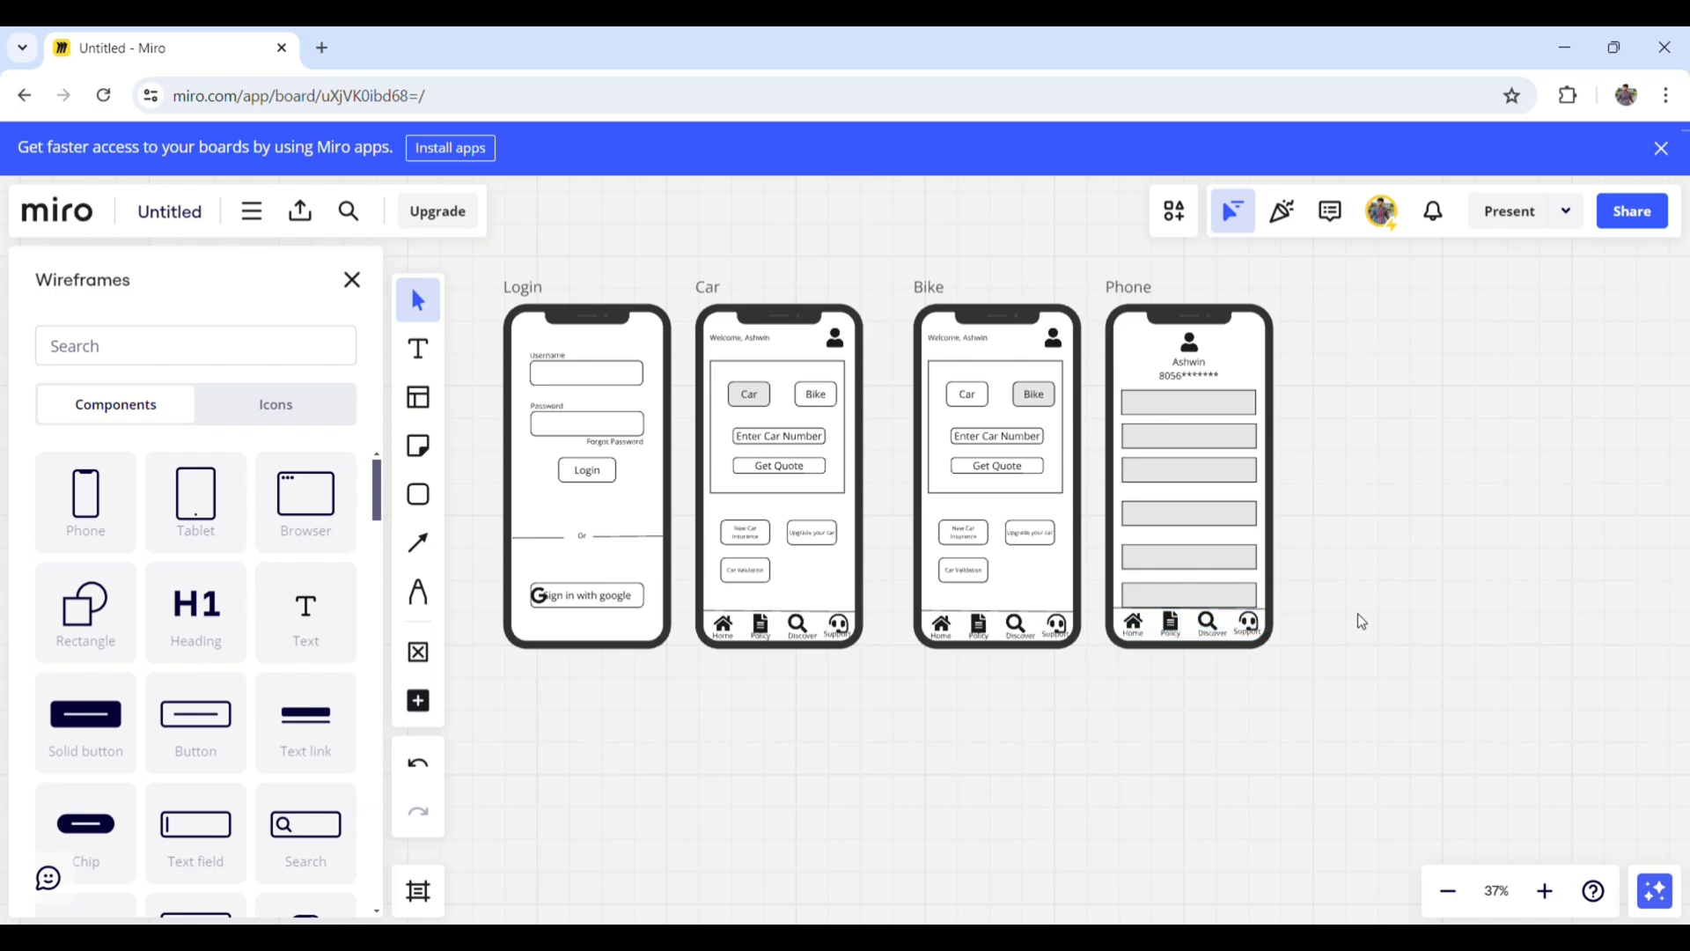
# - Label the first three rows of the "Phone" screen "Personal Details", "Vehicles" and "Addresses"
pyautogui.doubleClick(1161, 419)
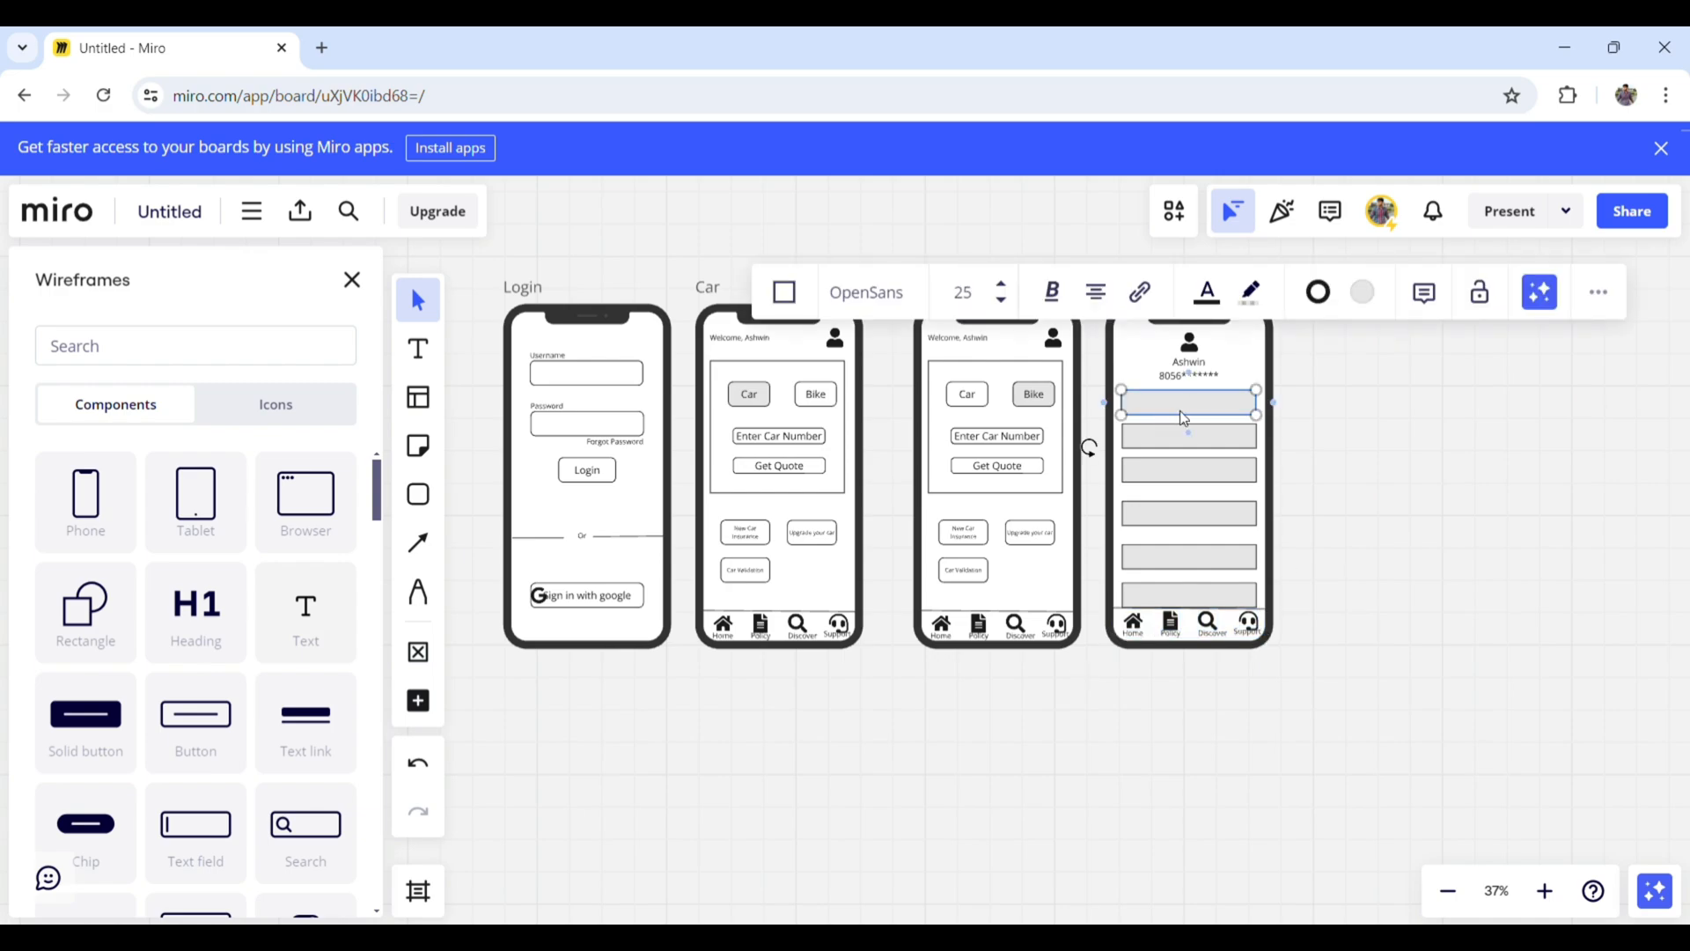
pyautogui.write('Personal Details')
pyautogui.doubleClick(1201, 440)
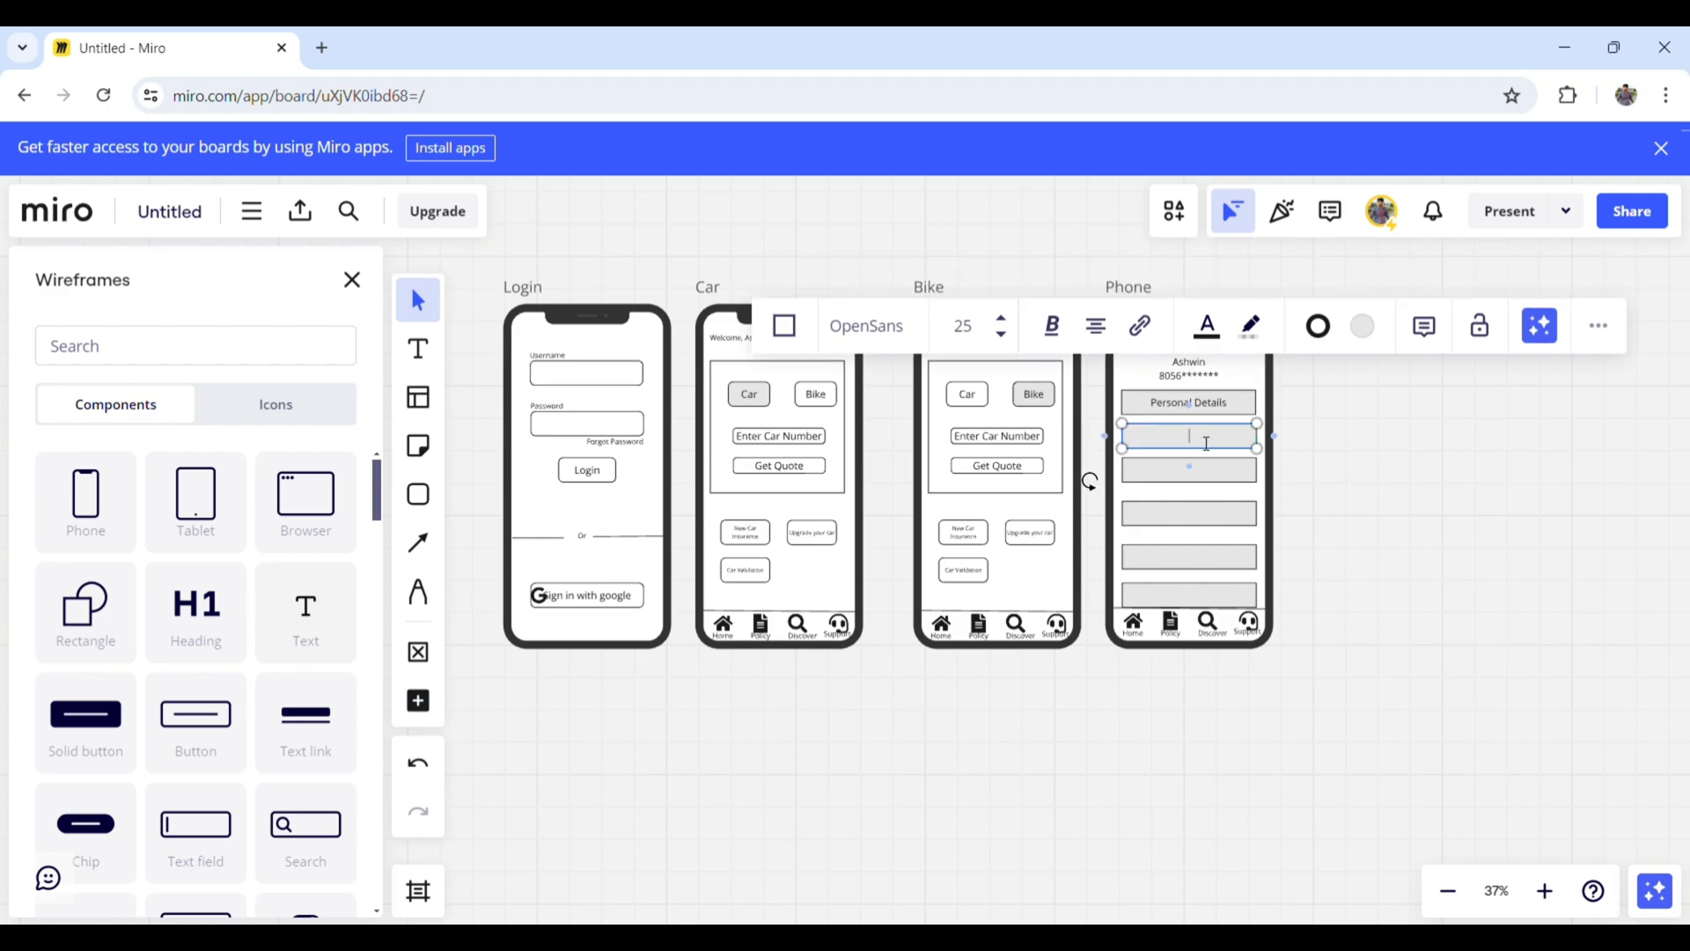
pyautogui.write('Vehicles')
pyautogui.click(1224, 472)
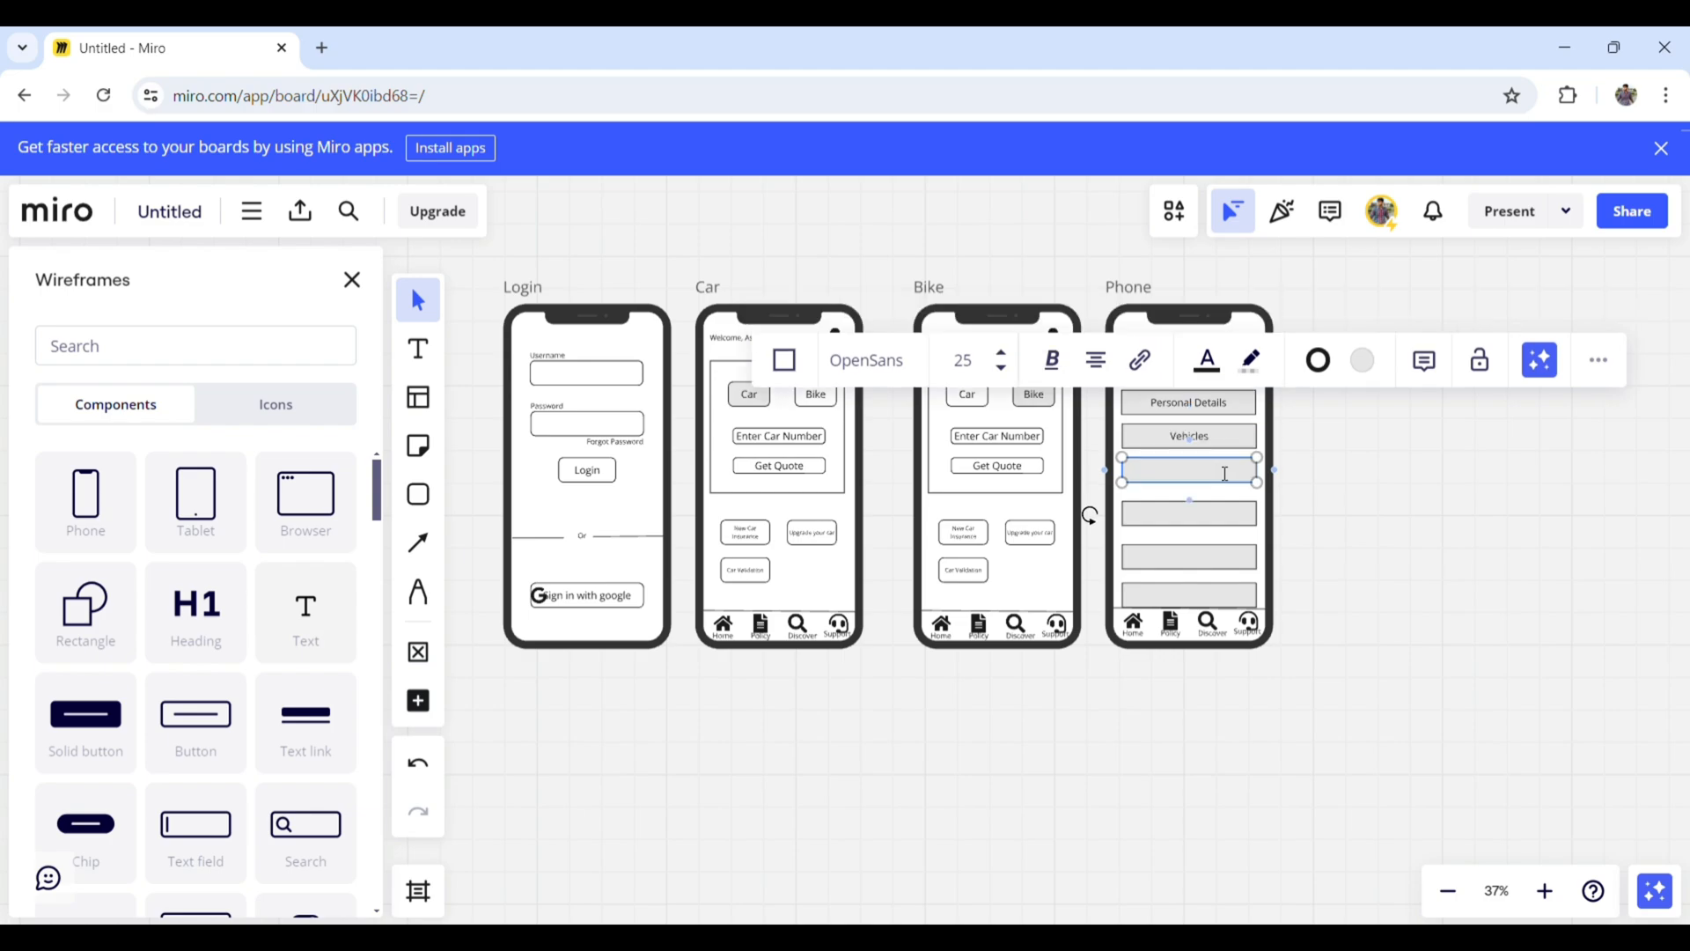
pyautogui.write('Addresses')
# - Label the last three rows of the "Phone" screen "Kyc Information", "Privacy Policy" and "Manage Accounts"
pyautogui.click(1210, 522)
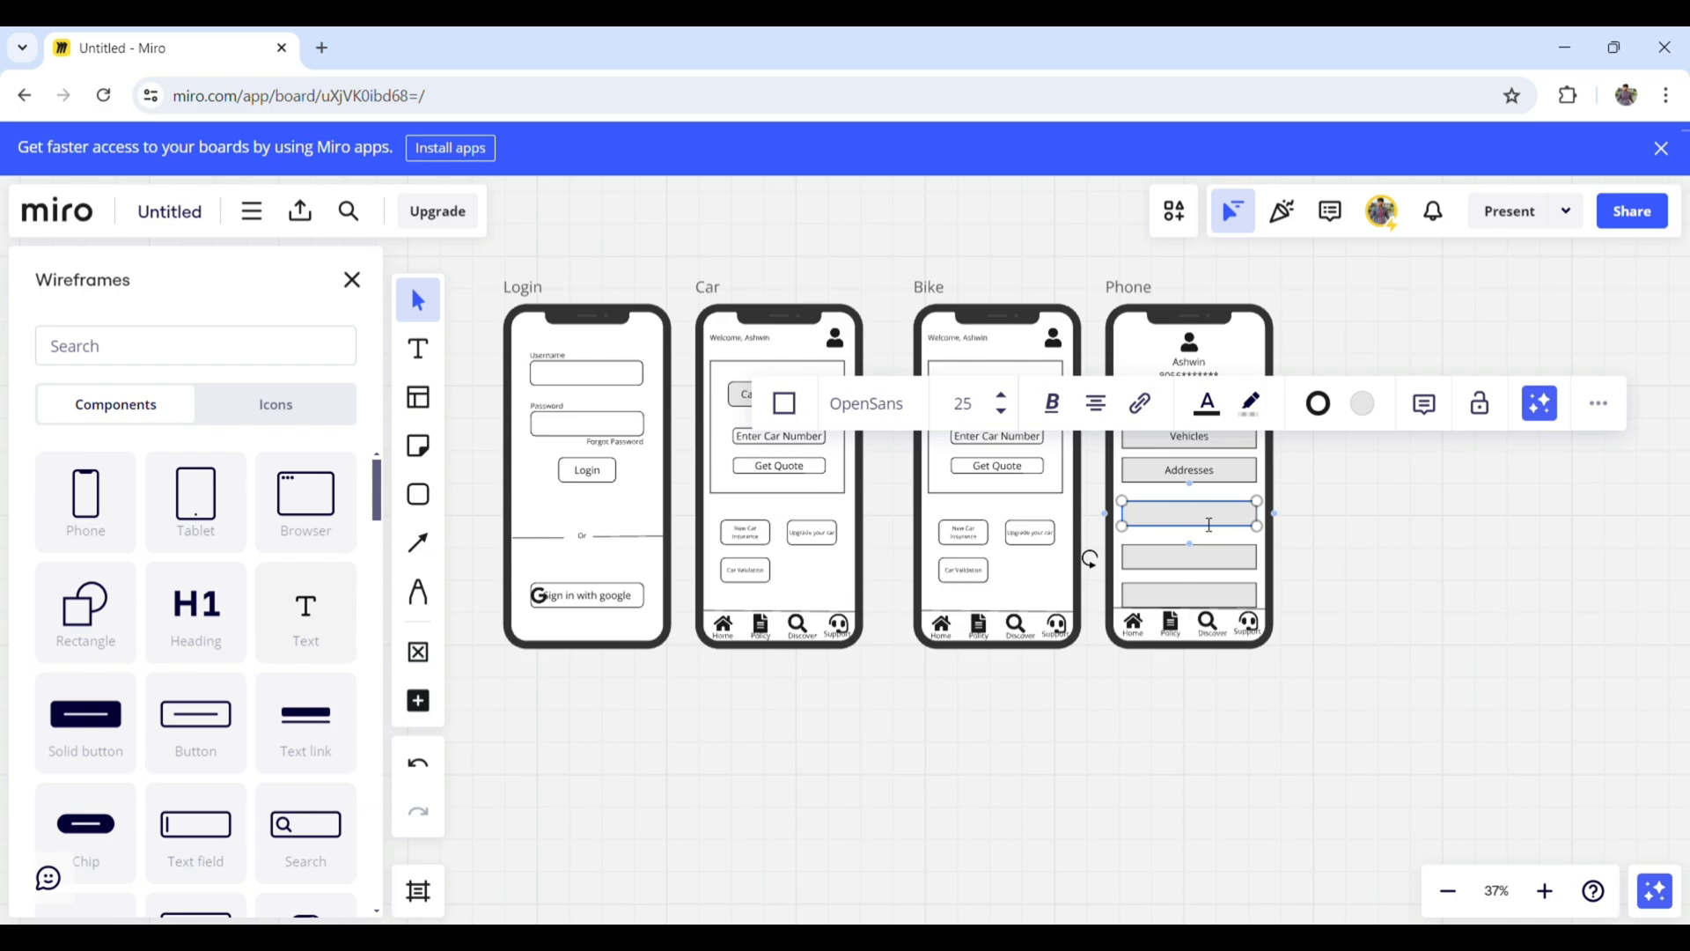
pyautogui.write('Kyc Information')
pyautogui.click(1201, 570)
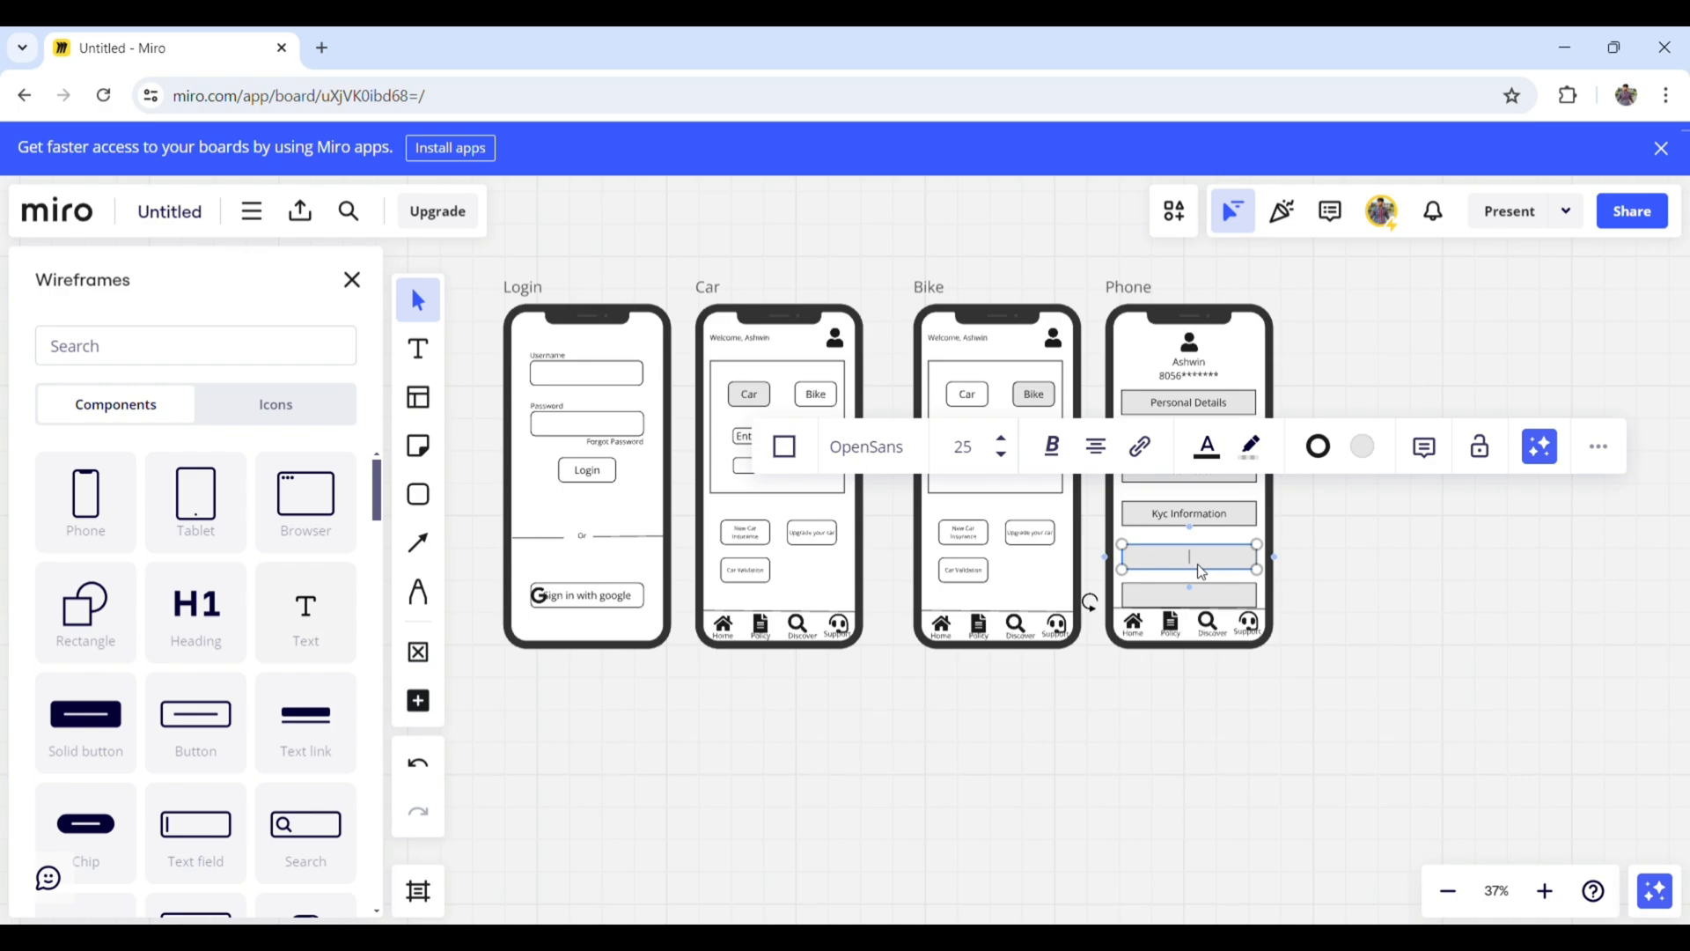
pyautogui.write('Privacy Policy')
pyautogui.click(1211, 598)
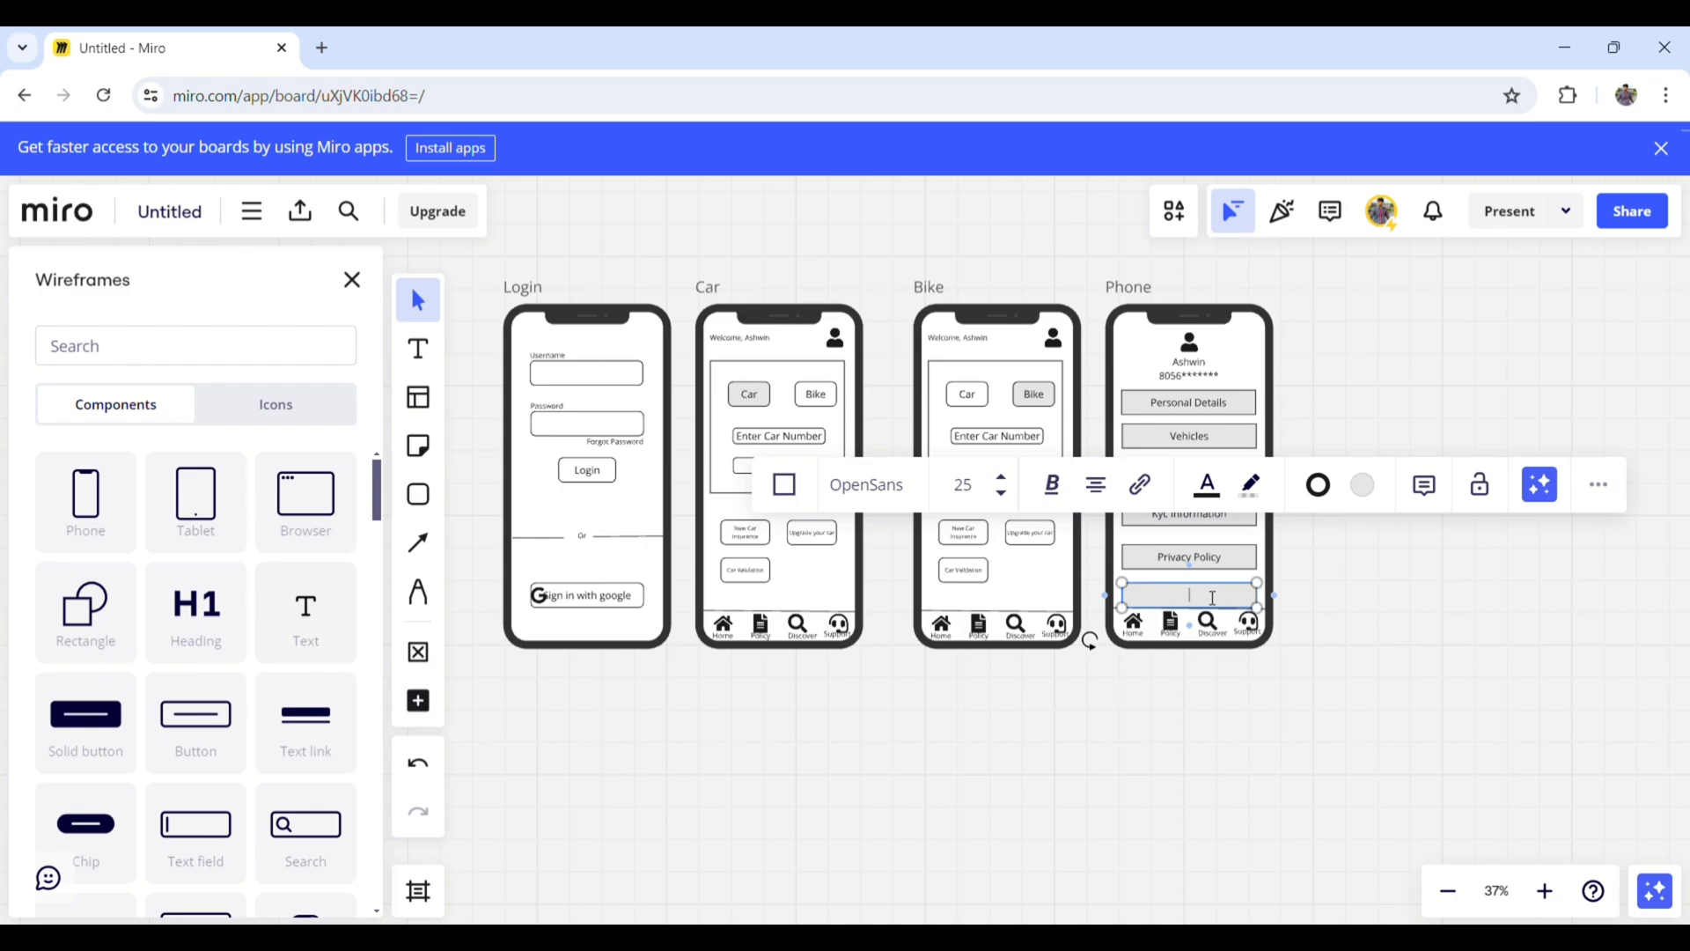
pyautogui.write('Manage Accounts')
pyautogui.click(1376, 606)
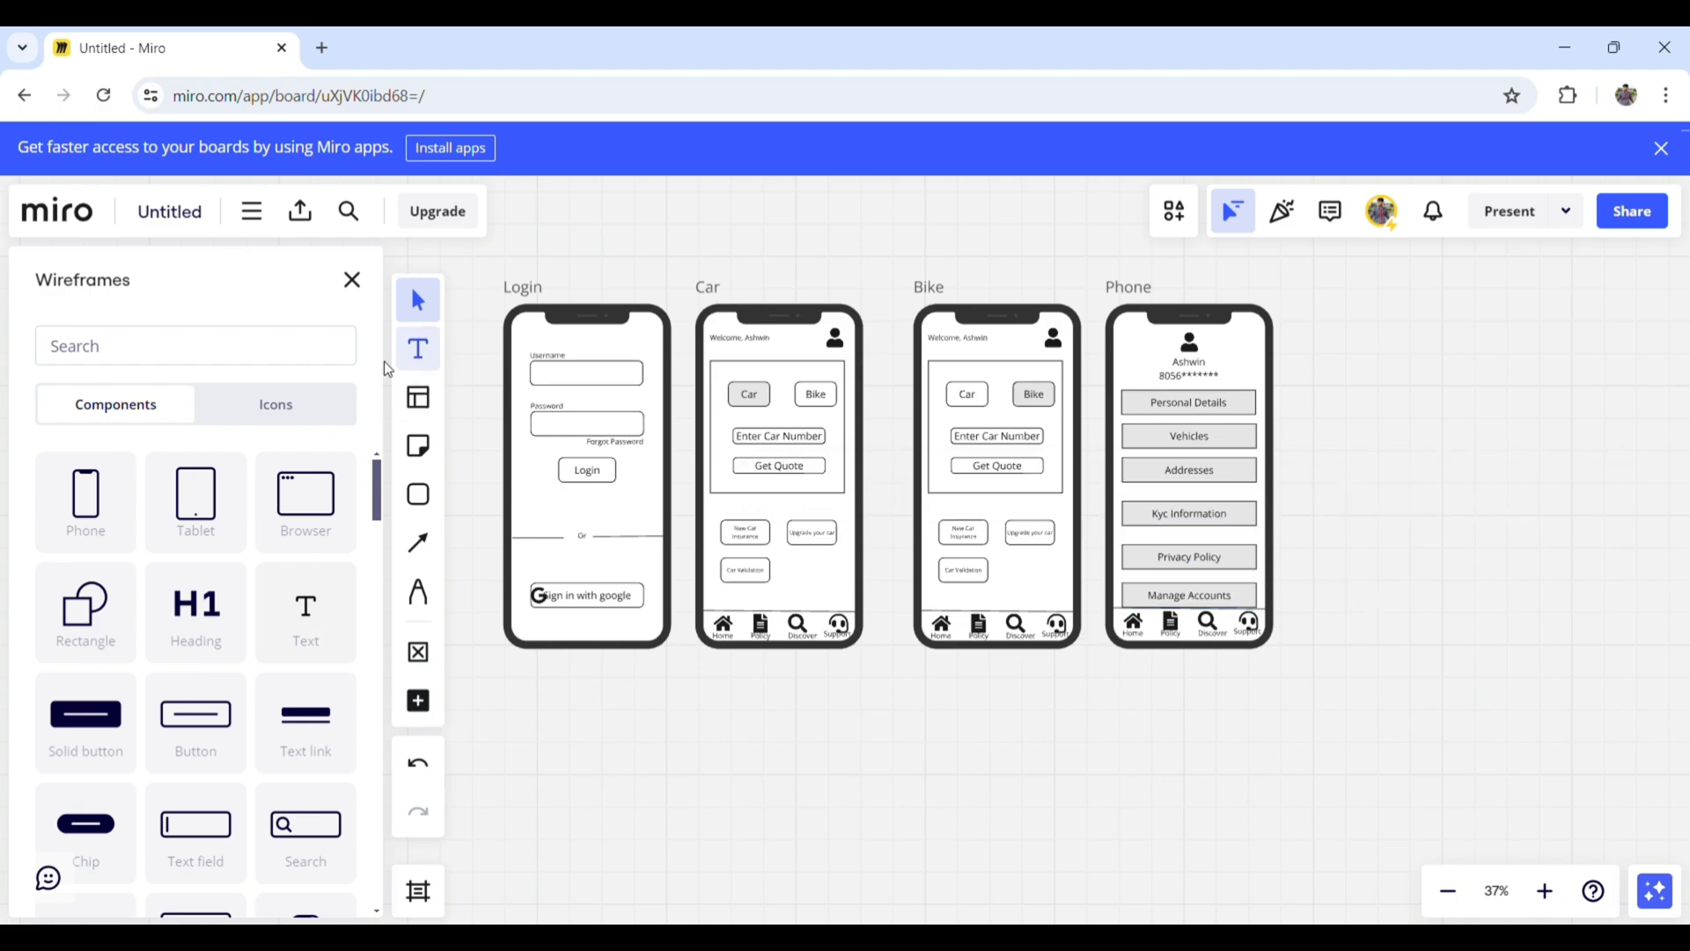
# - Duplicate the profile icon at the top of the "Phone" screen onto the left end of the "Personal Details" row
pyautogui.click(356, 358)
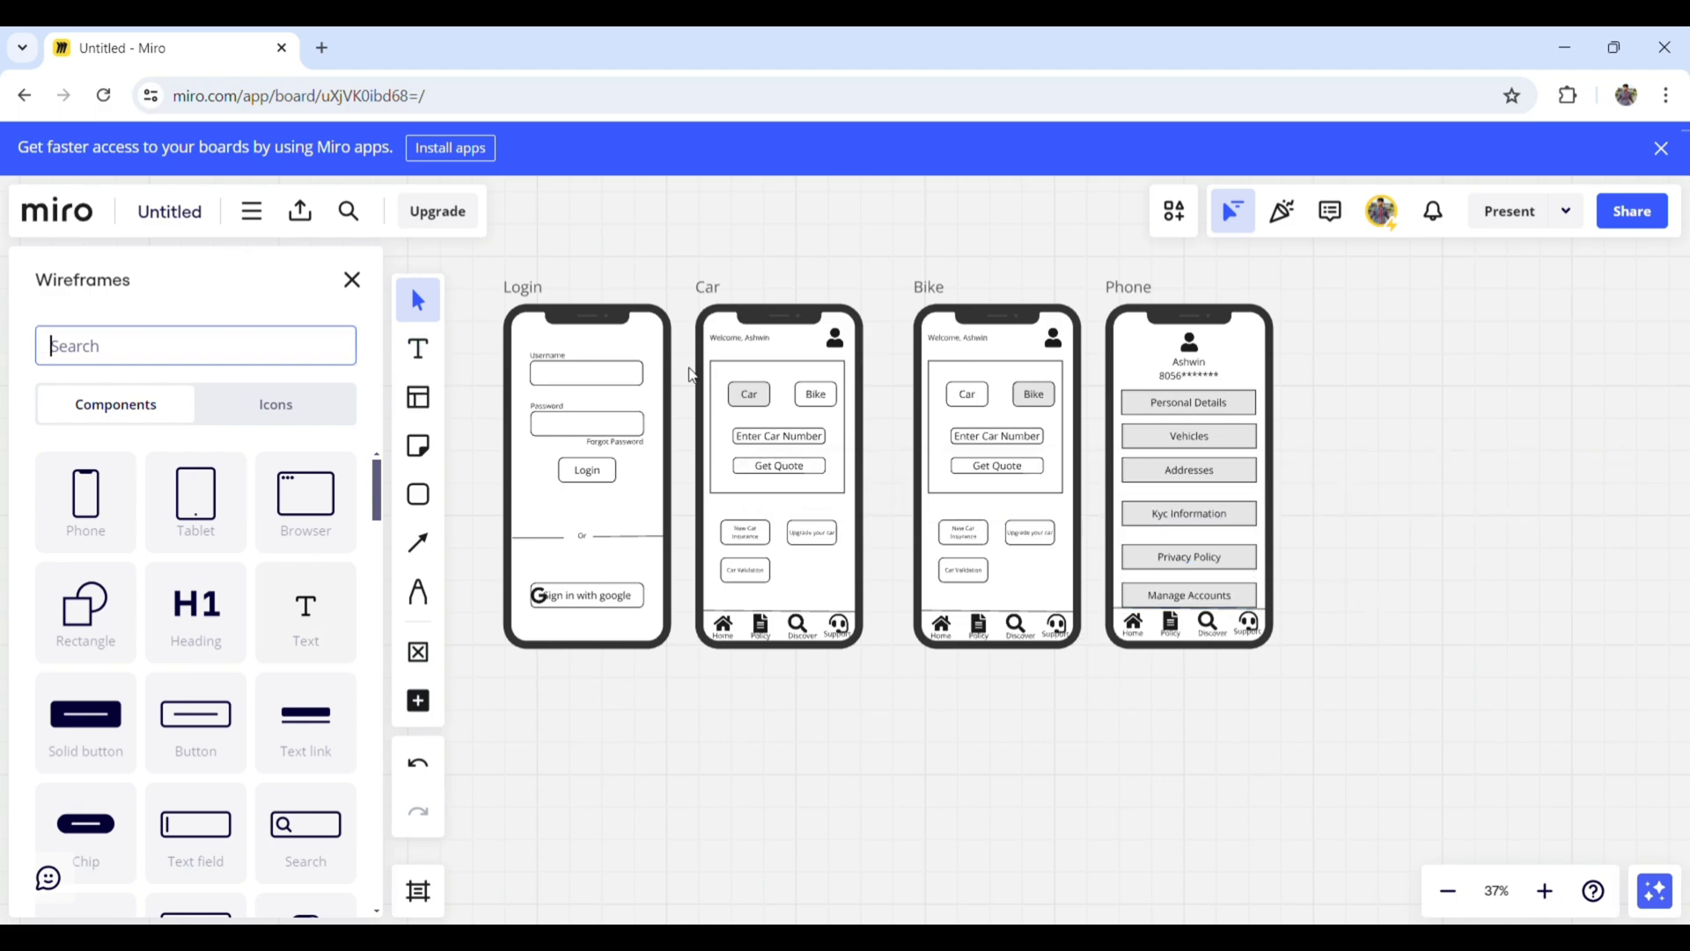
pyautogui.click(1182, 359)
pyautogui.click(1186, 350)
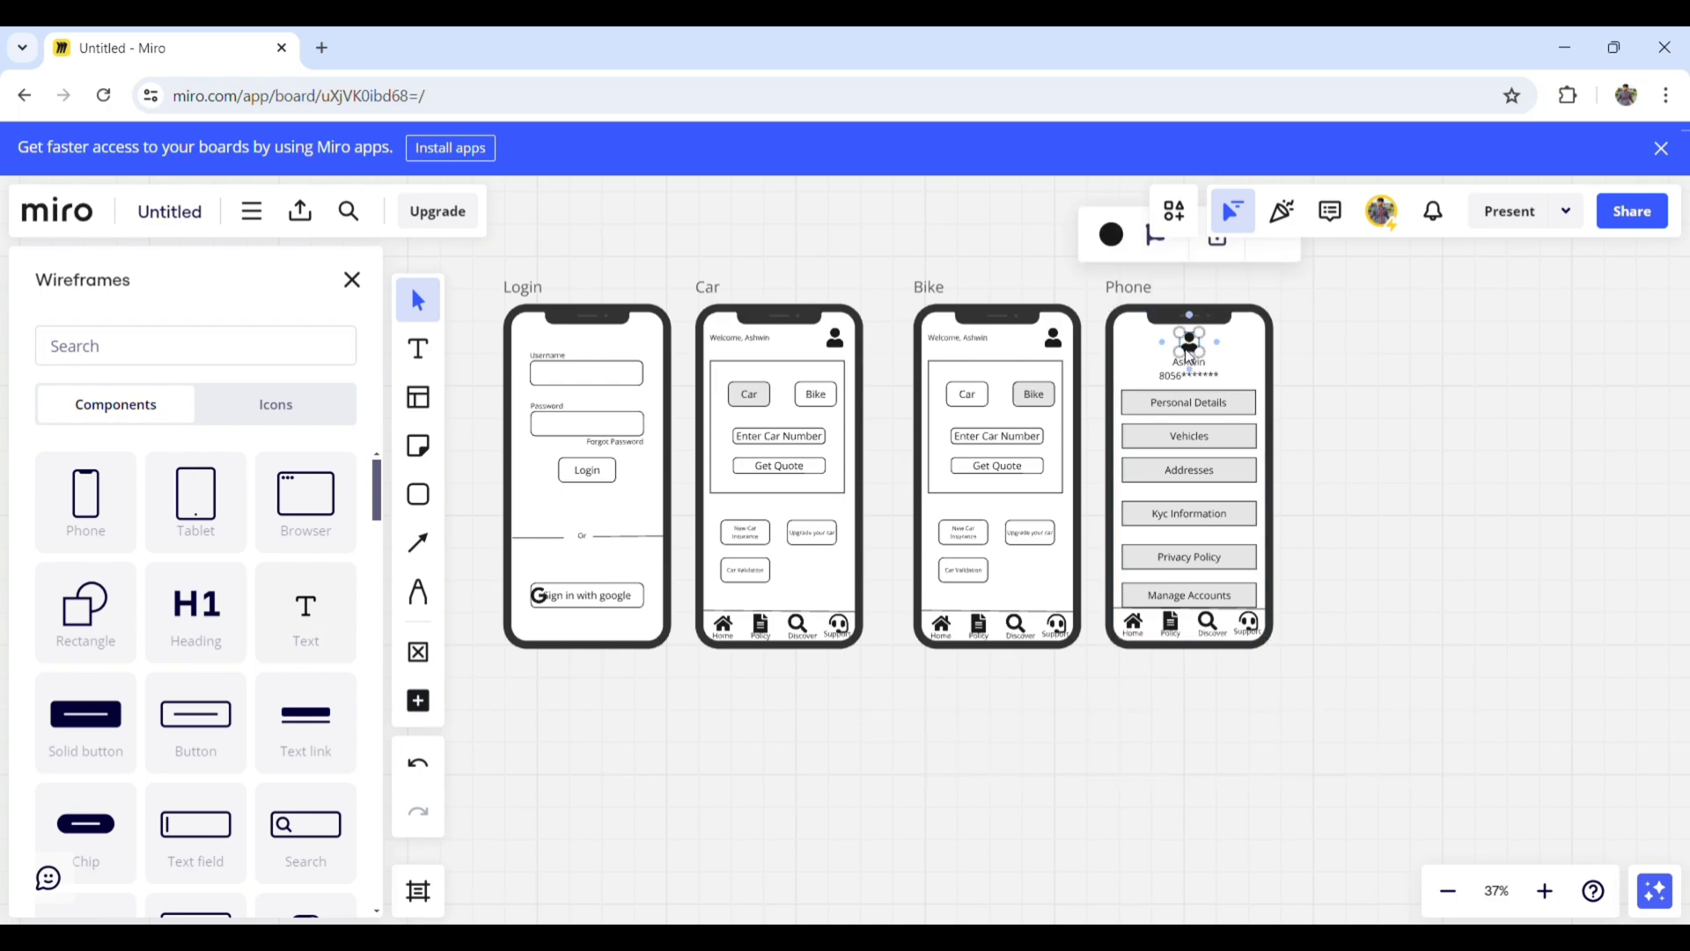
pyautogui.moveTo(1187, 351); pyautogui.dragTo(1138, 403)
pyautogui.click(1338, 405)
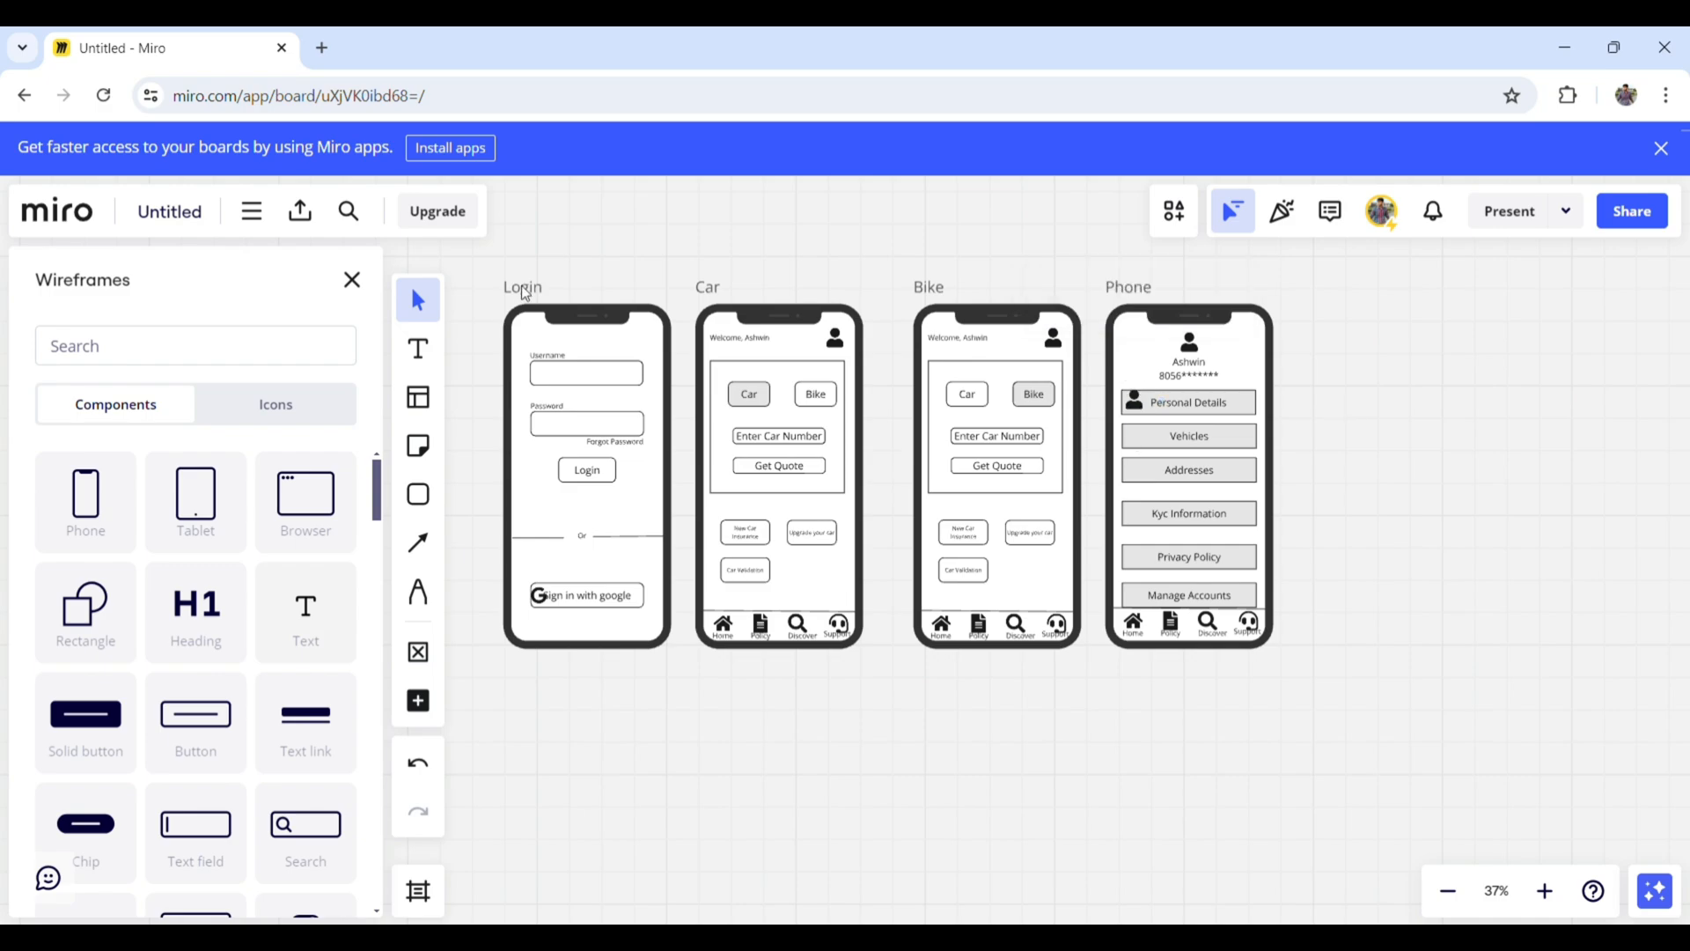
# - Search the wireframe library for "vehic" and place a front-view car icon at the left end of the "Vehicles" row
pyautogui.click(237, 361)
pyautogui.write('vehick')
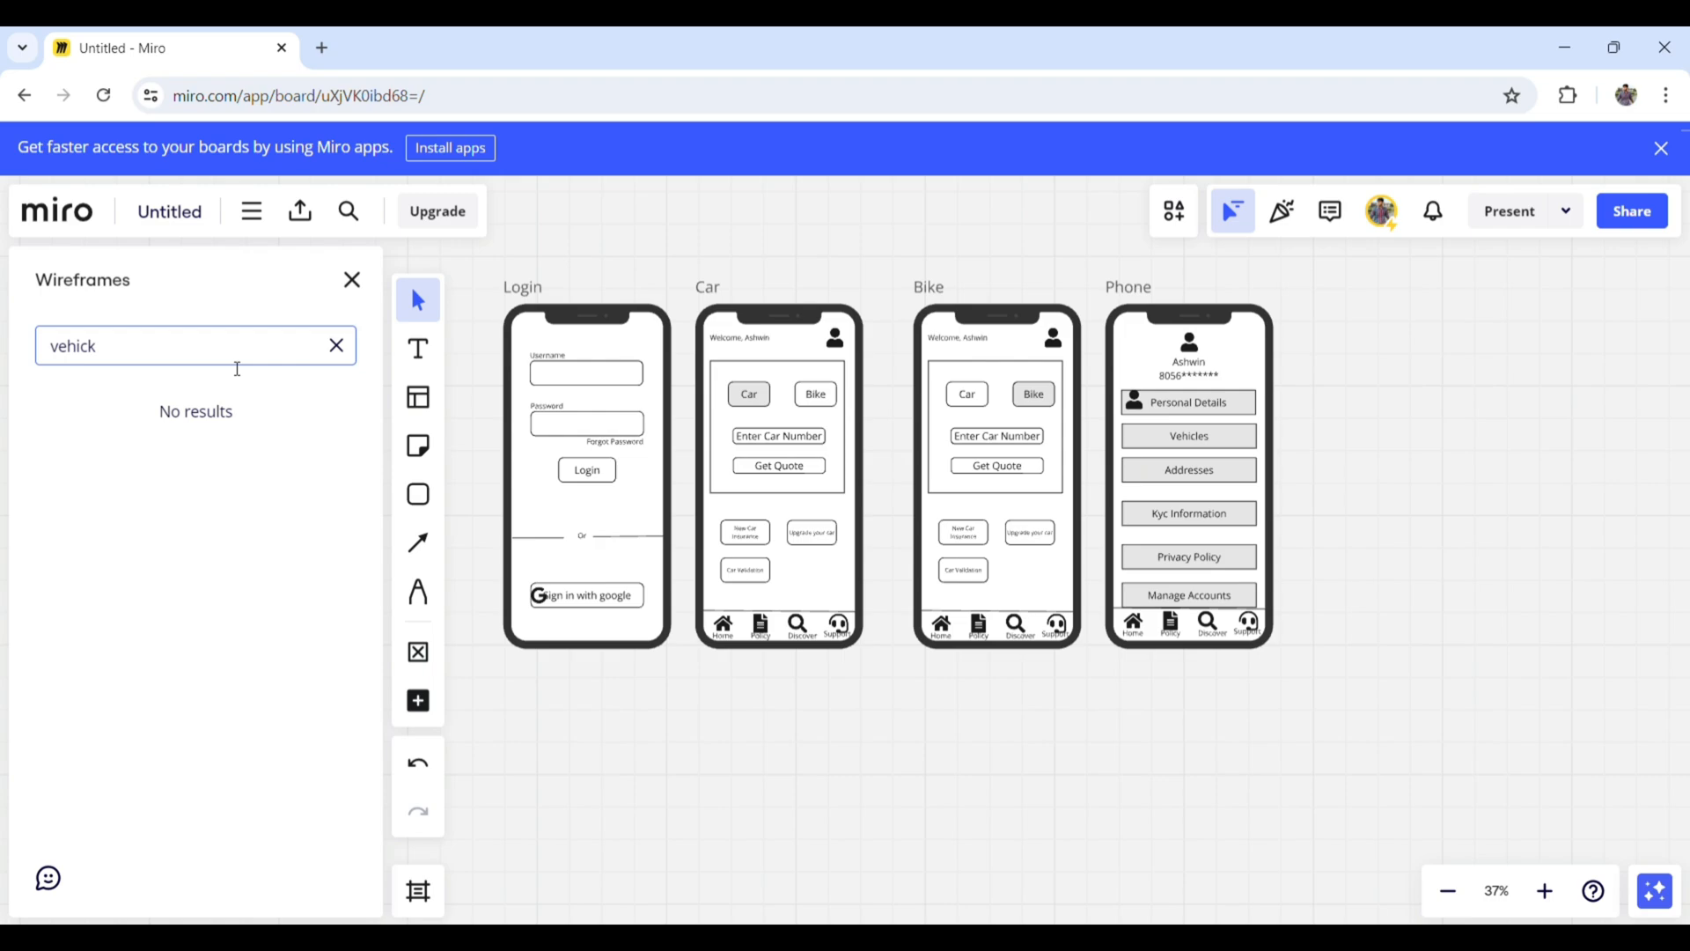
pyautogui.press('BackSpace')
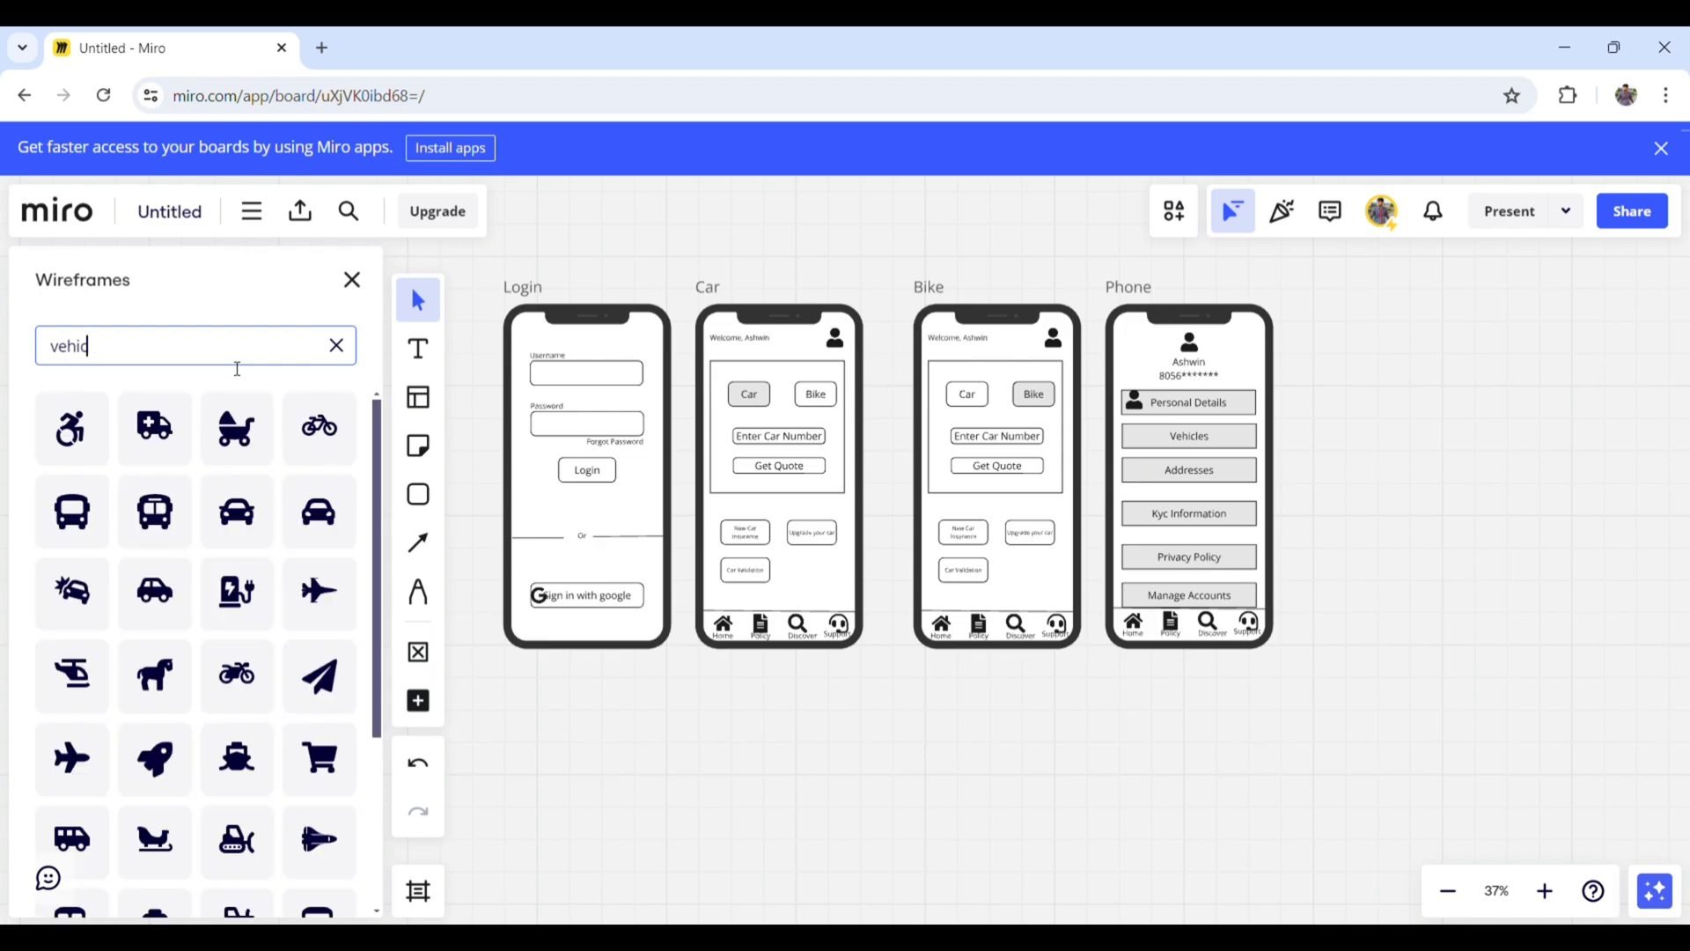
pyautogui.moveTo(245, 521); pyautogui.dragTo(1140, 446)
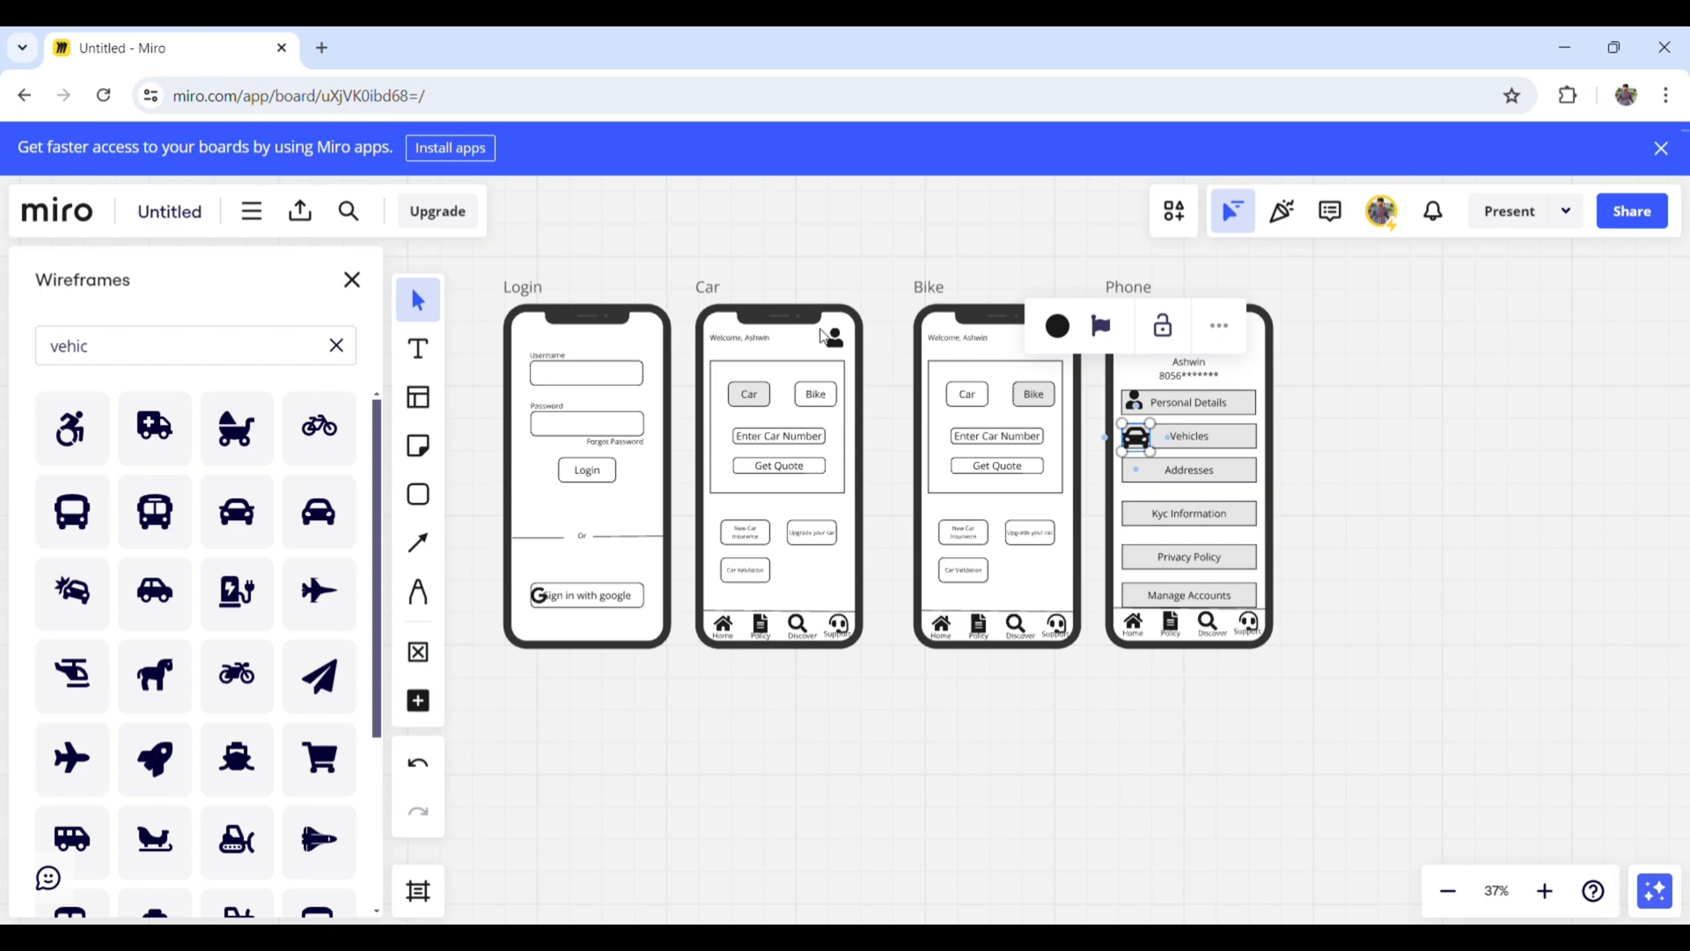
# - Search the wireframe library for "loca" and place the location pin icon with a hole at the left end of the "Addresses" row
pyautogui.click(262, 339)
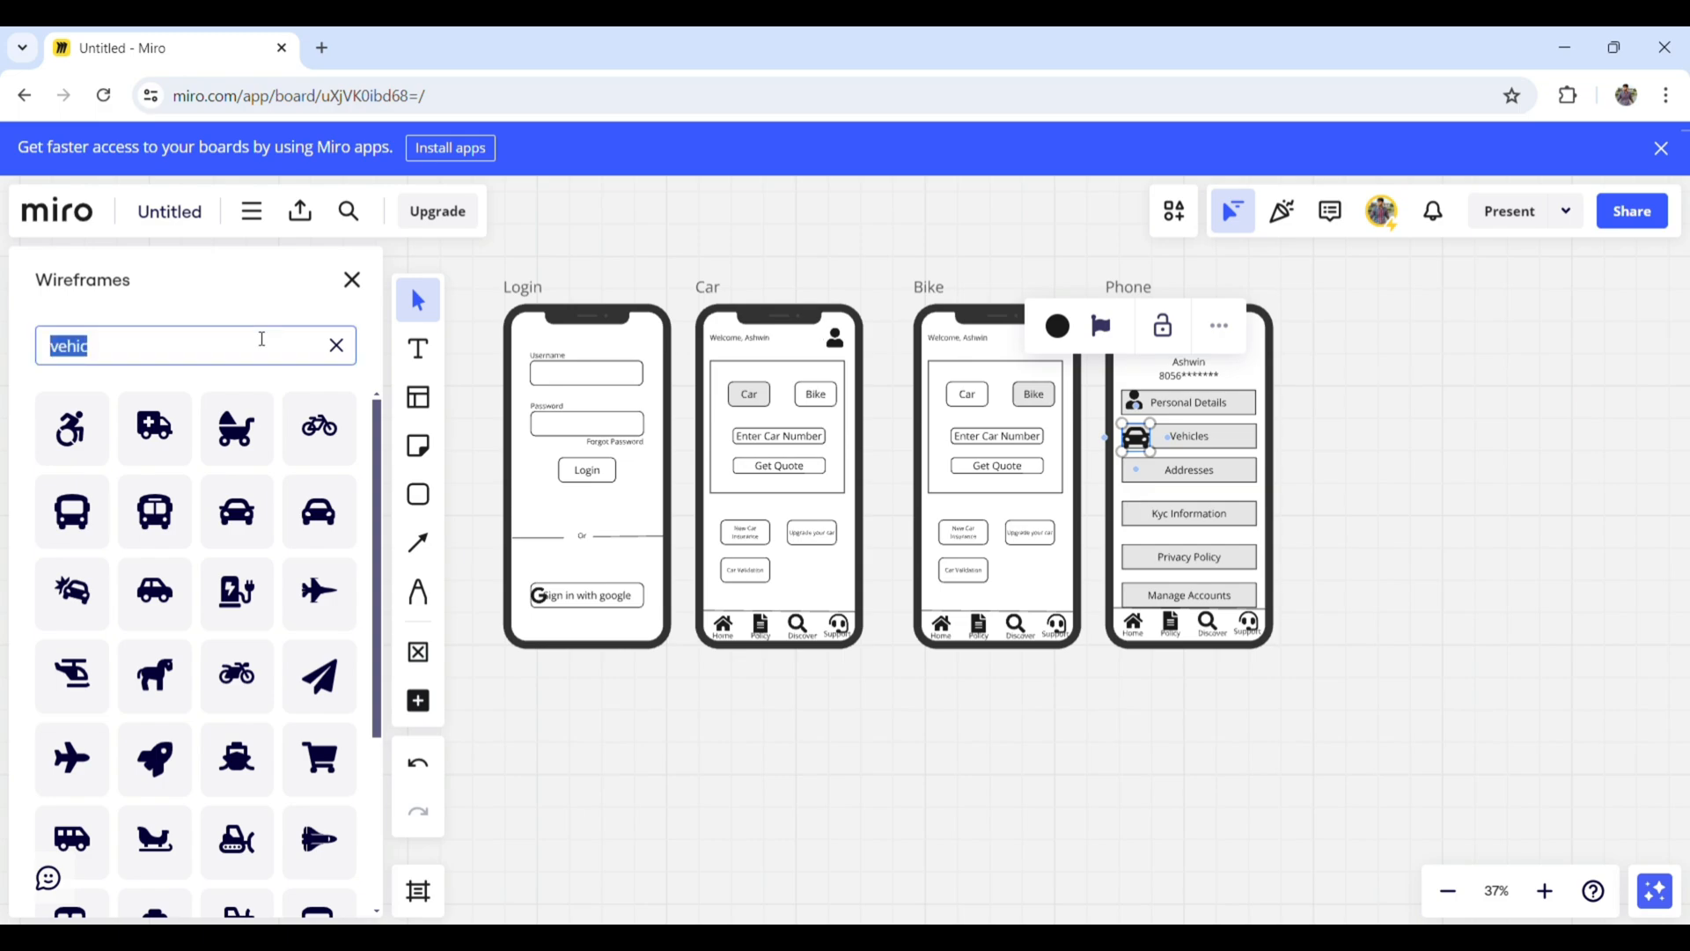
pyautogui.write('loca')
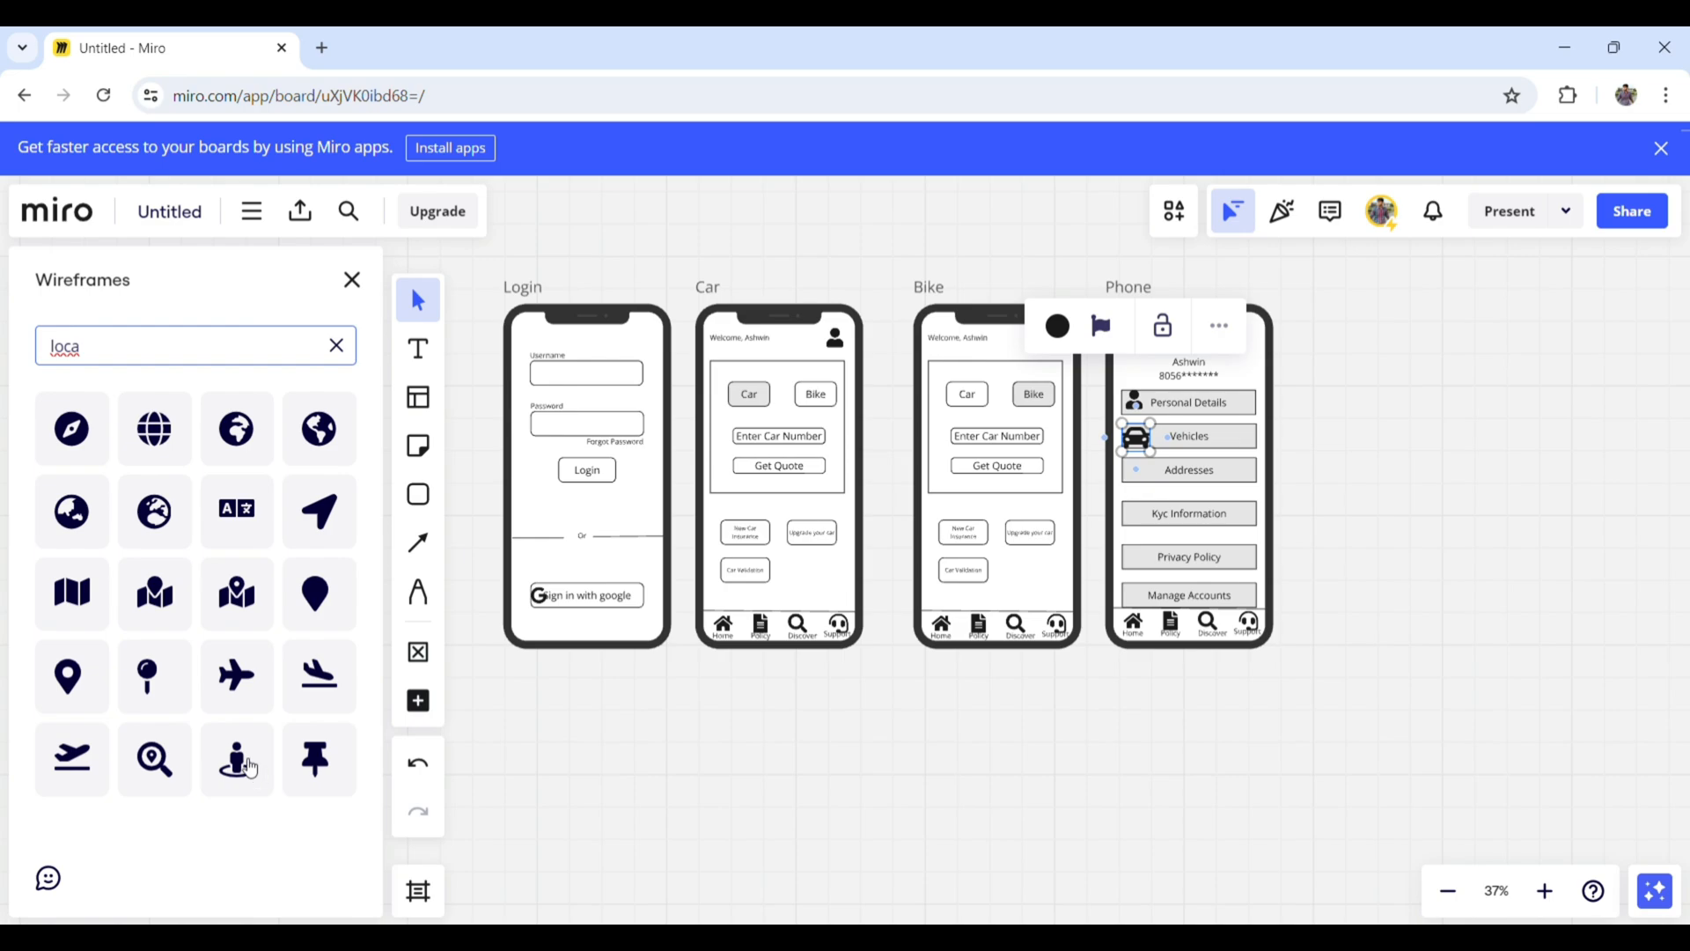
pyautogui.click(72, 664)
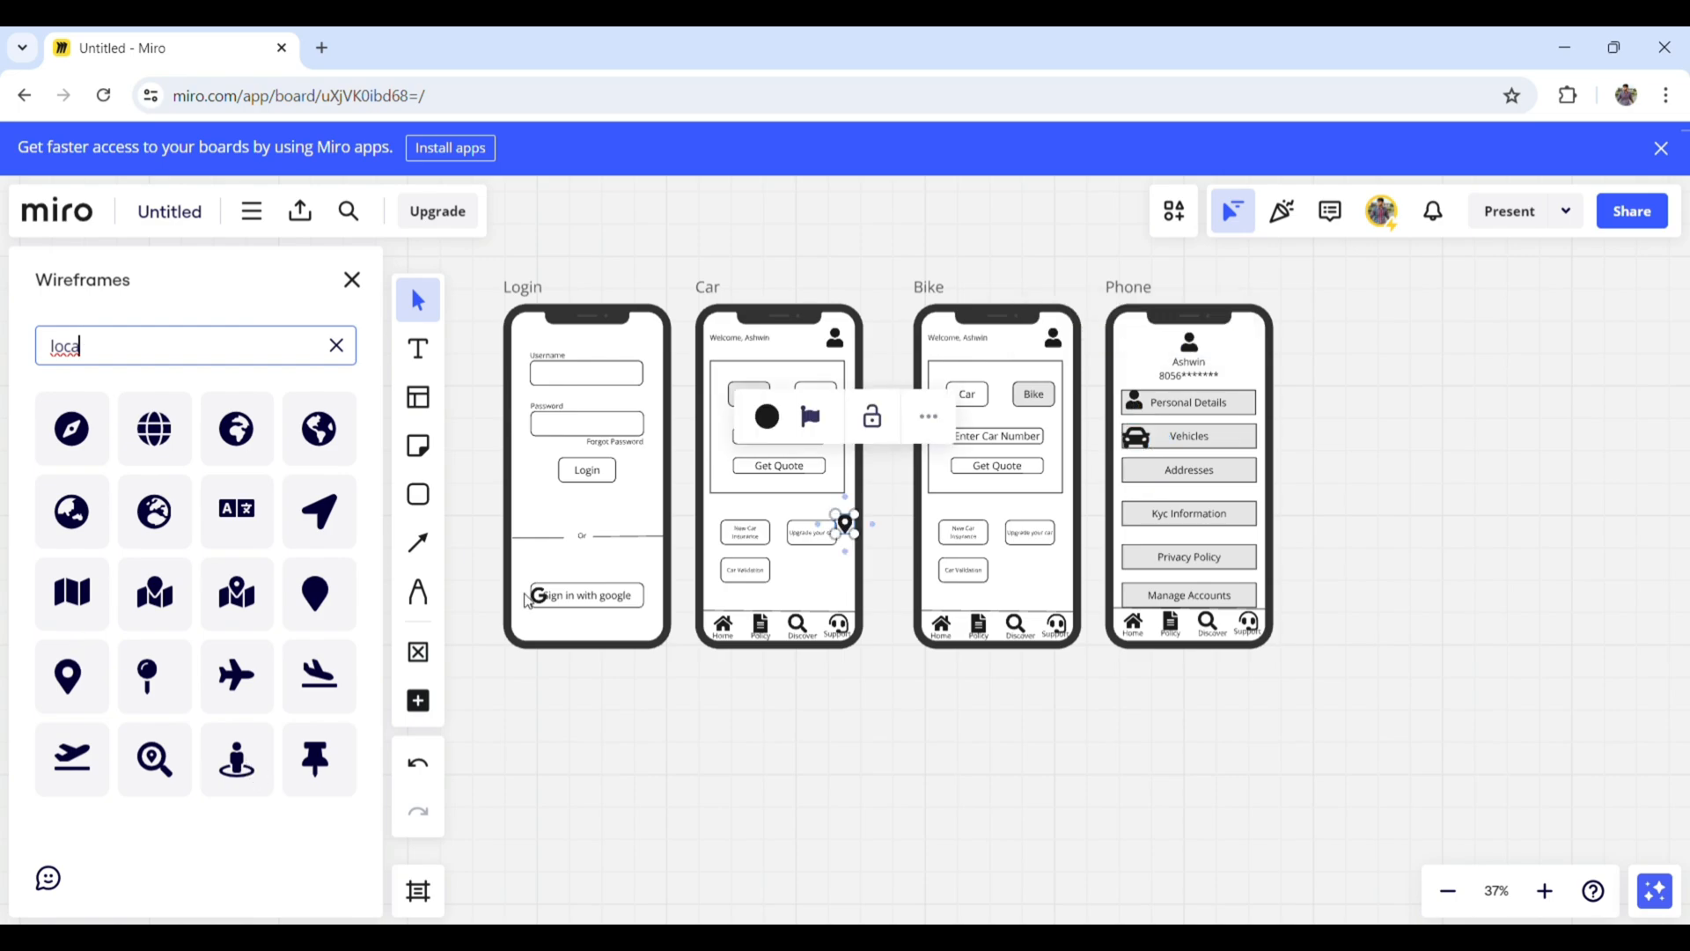
pyautogui.moveTo(847, 527); pyautogui.dragTo(1141, 475)
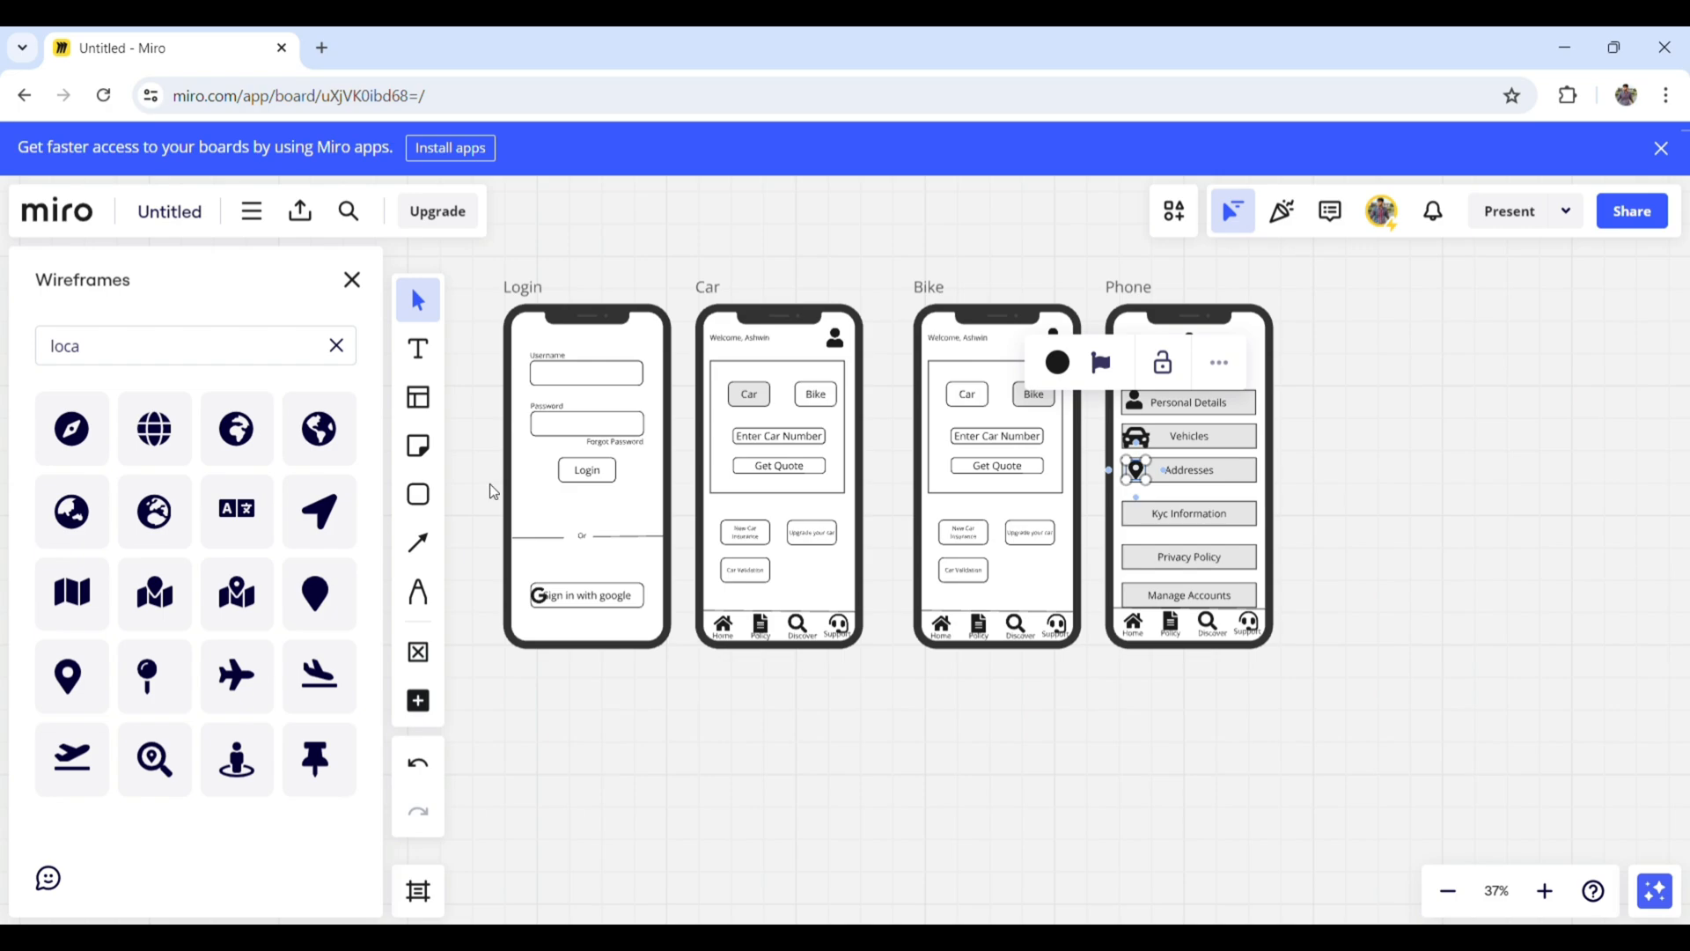
# - Duplicate the Policy document icon from the "Bike" screen onto the left end of the "Kyc Information" row
pyautogui.click(259, 344)
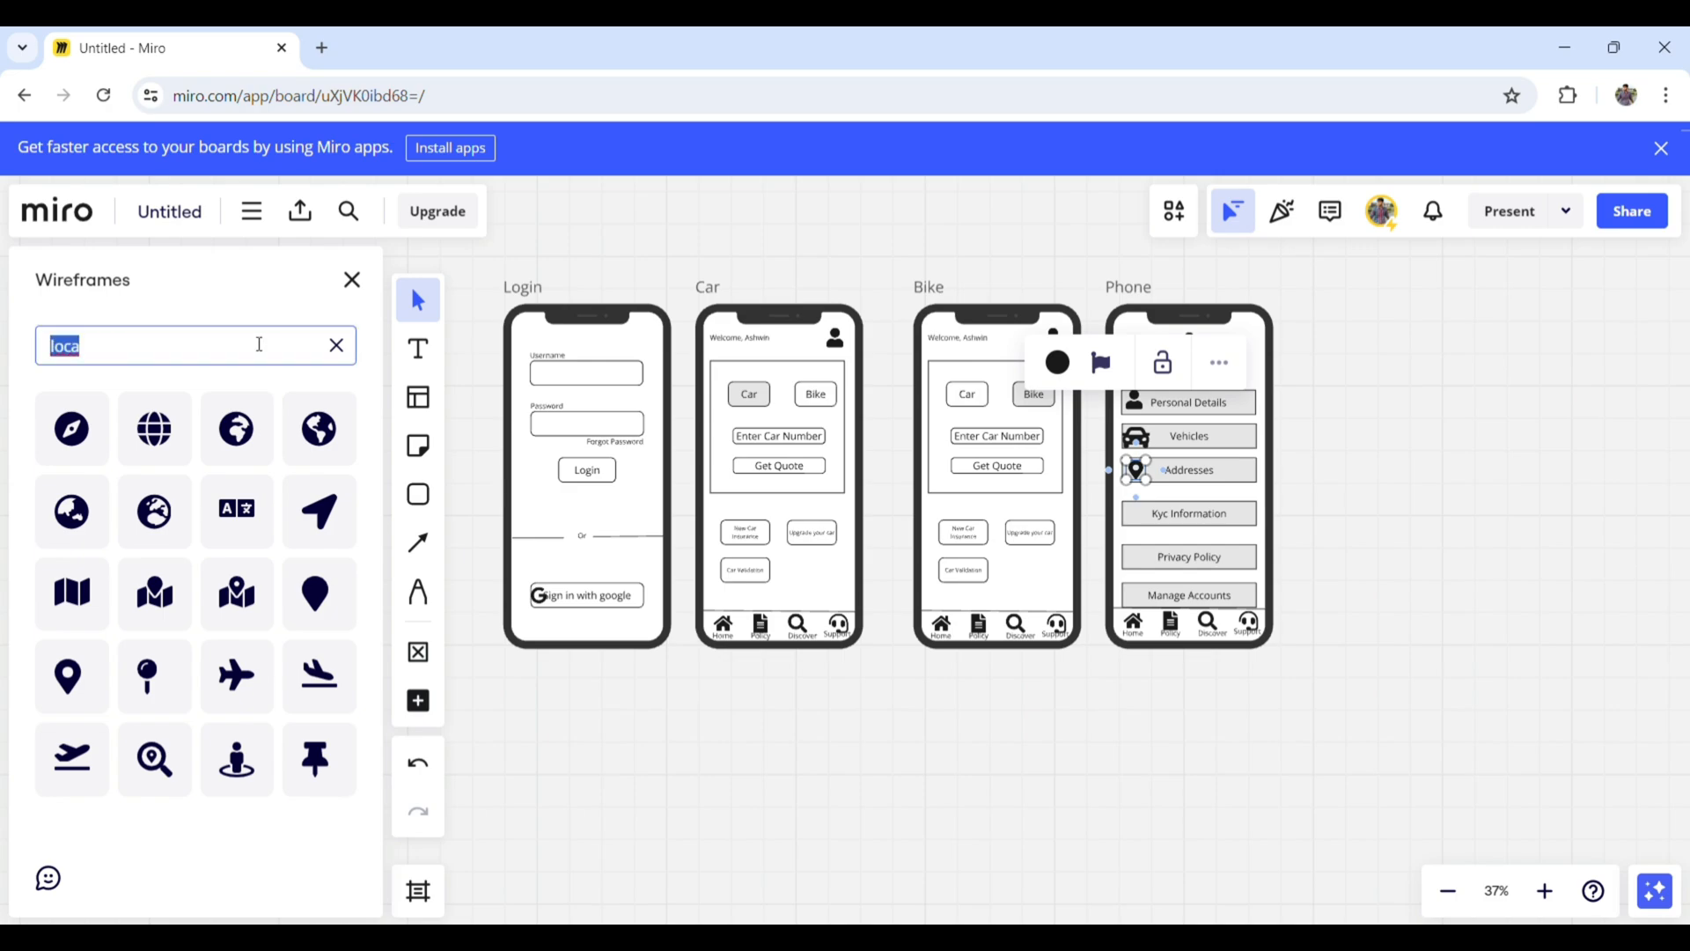
pyautogui.click(980, 624)
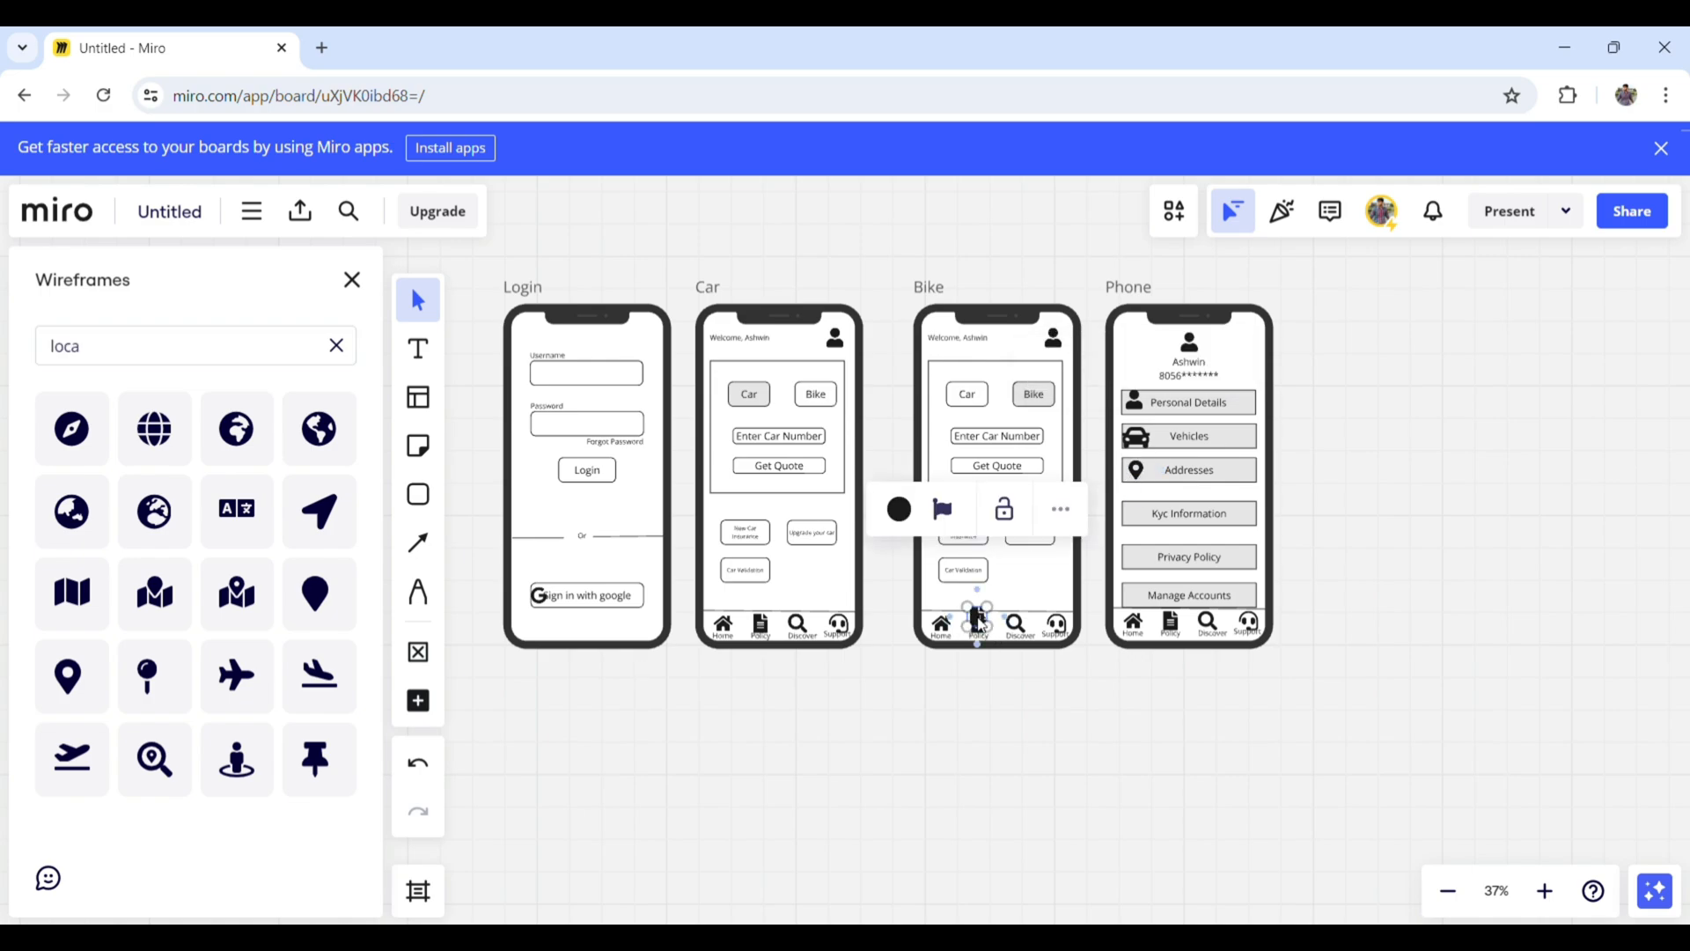
pyautogui.moveTo(977, 620); pyautogui.dragTo(1141, 518)
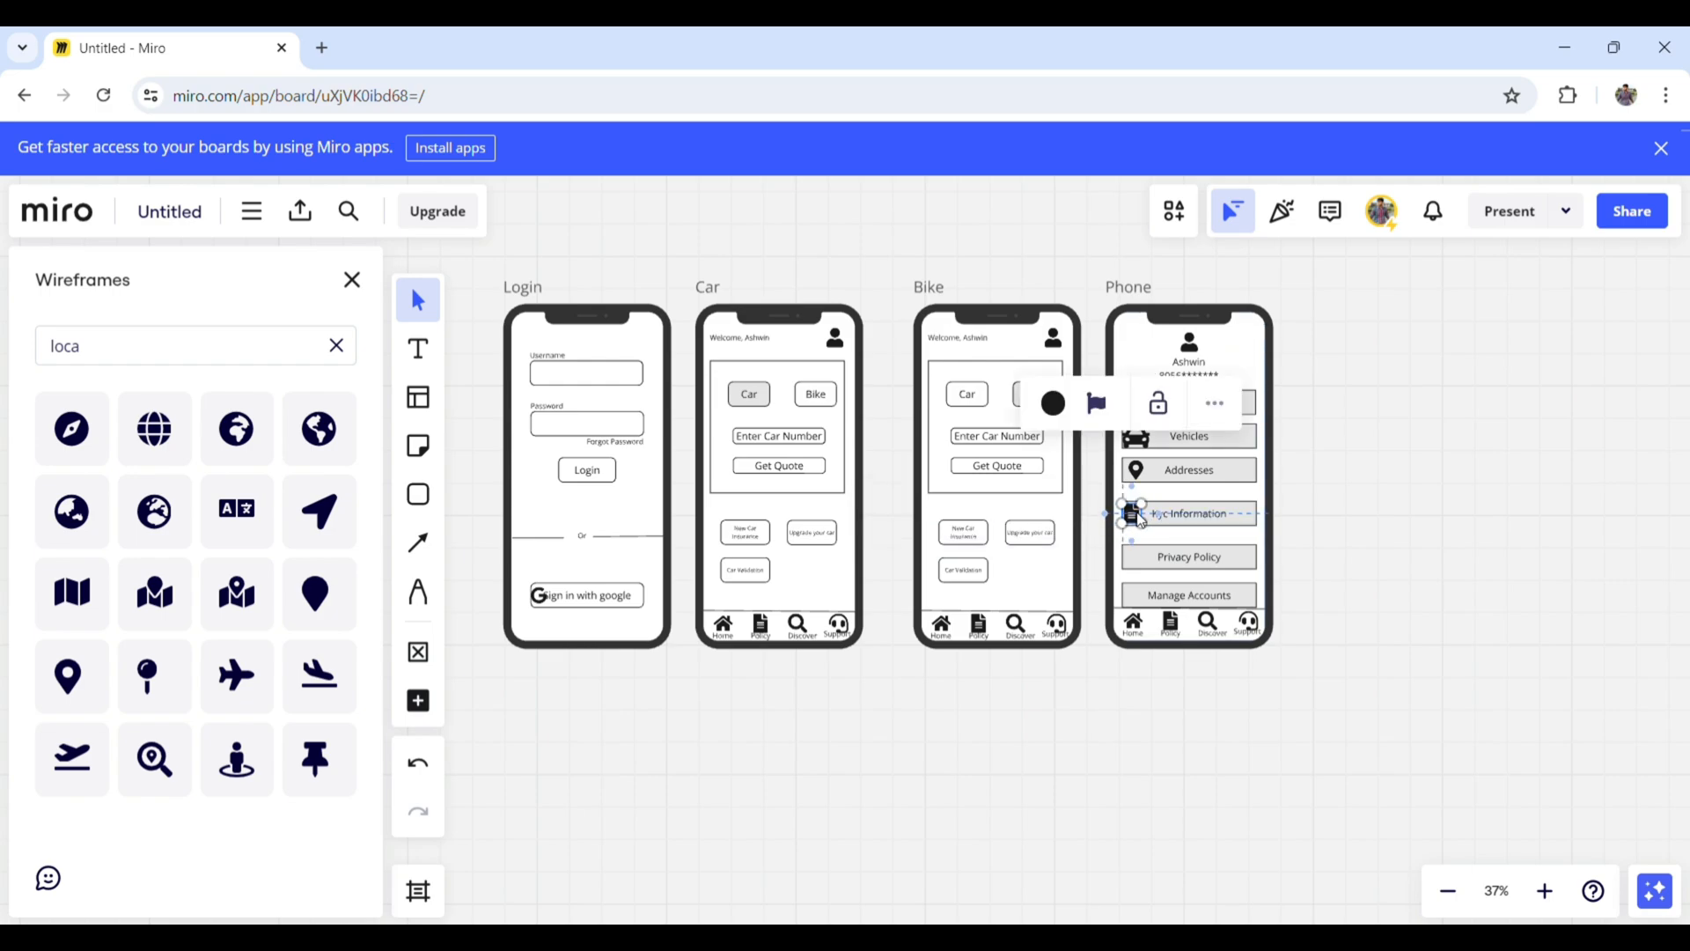
# - Search the wireframe library for "privacy" and place the masked agent icon at the left end of the "Privacy Policy" row
pyautogui.doubleClick(177, 345)
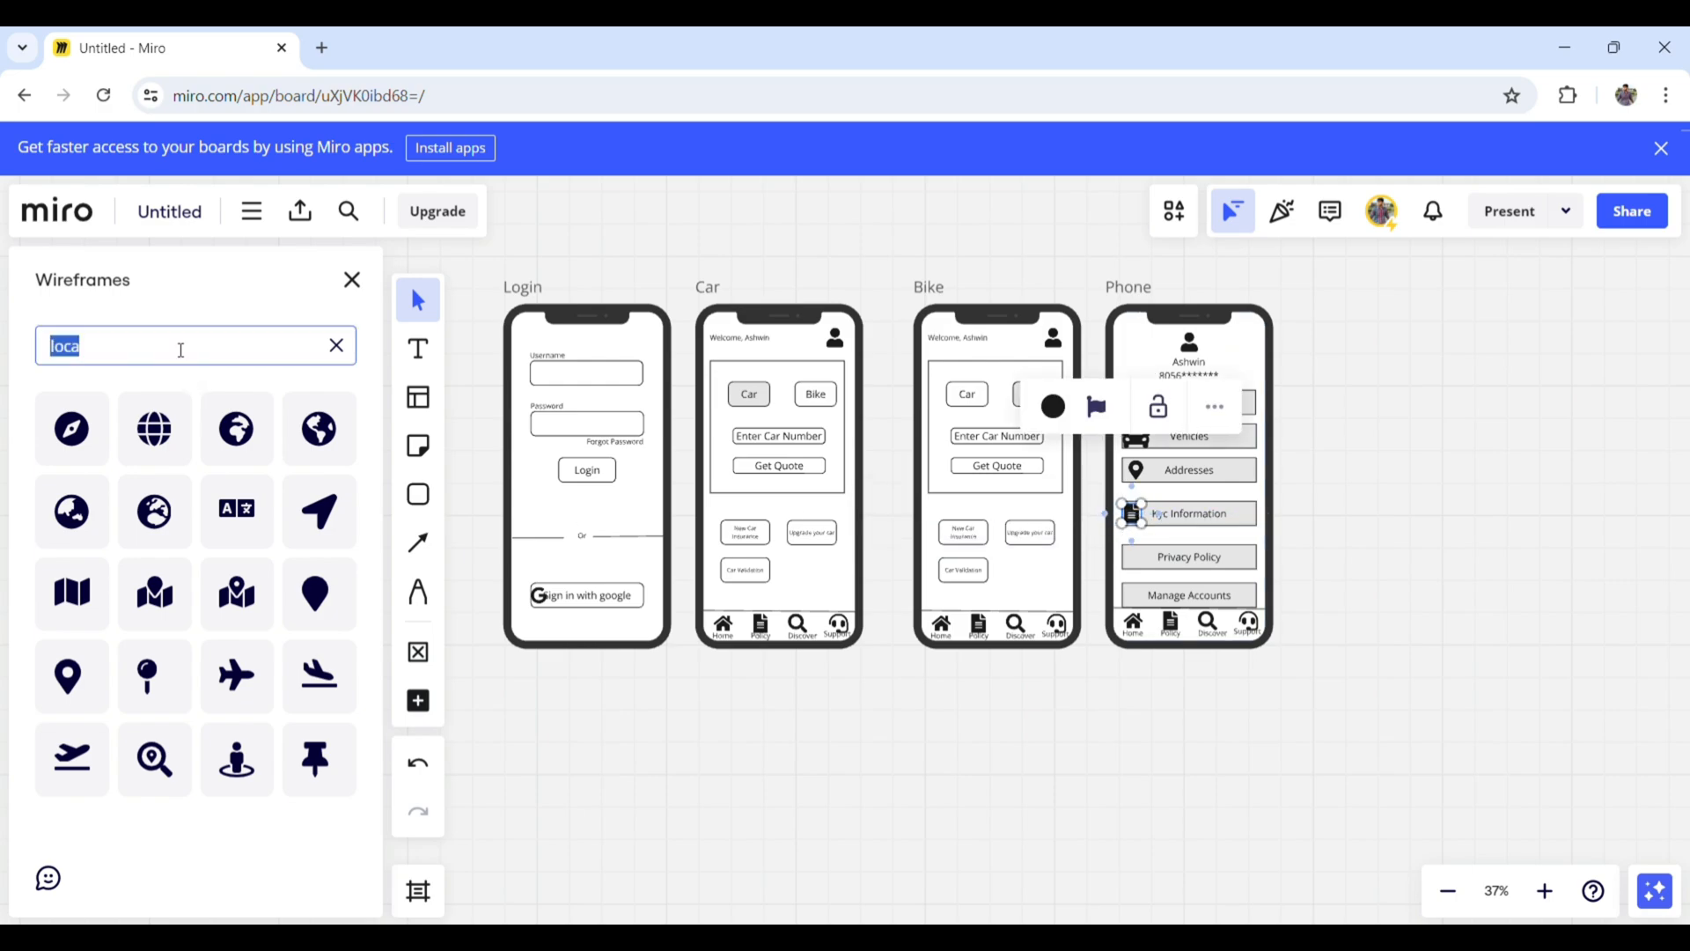
pyautogui.write('privacy')
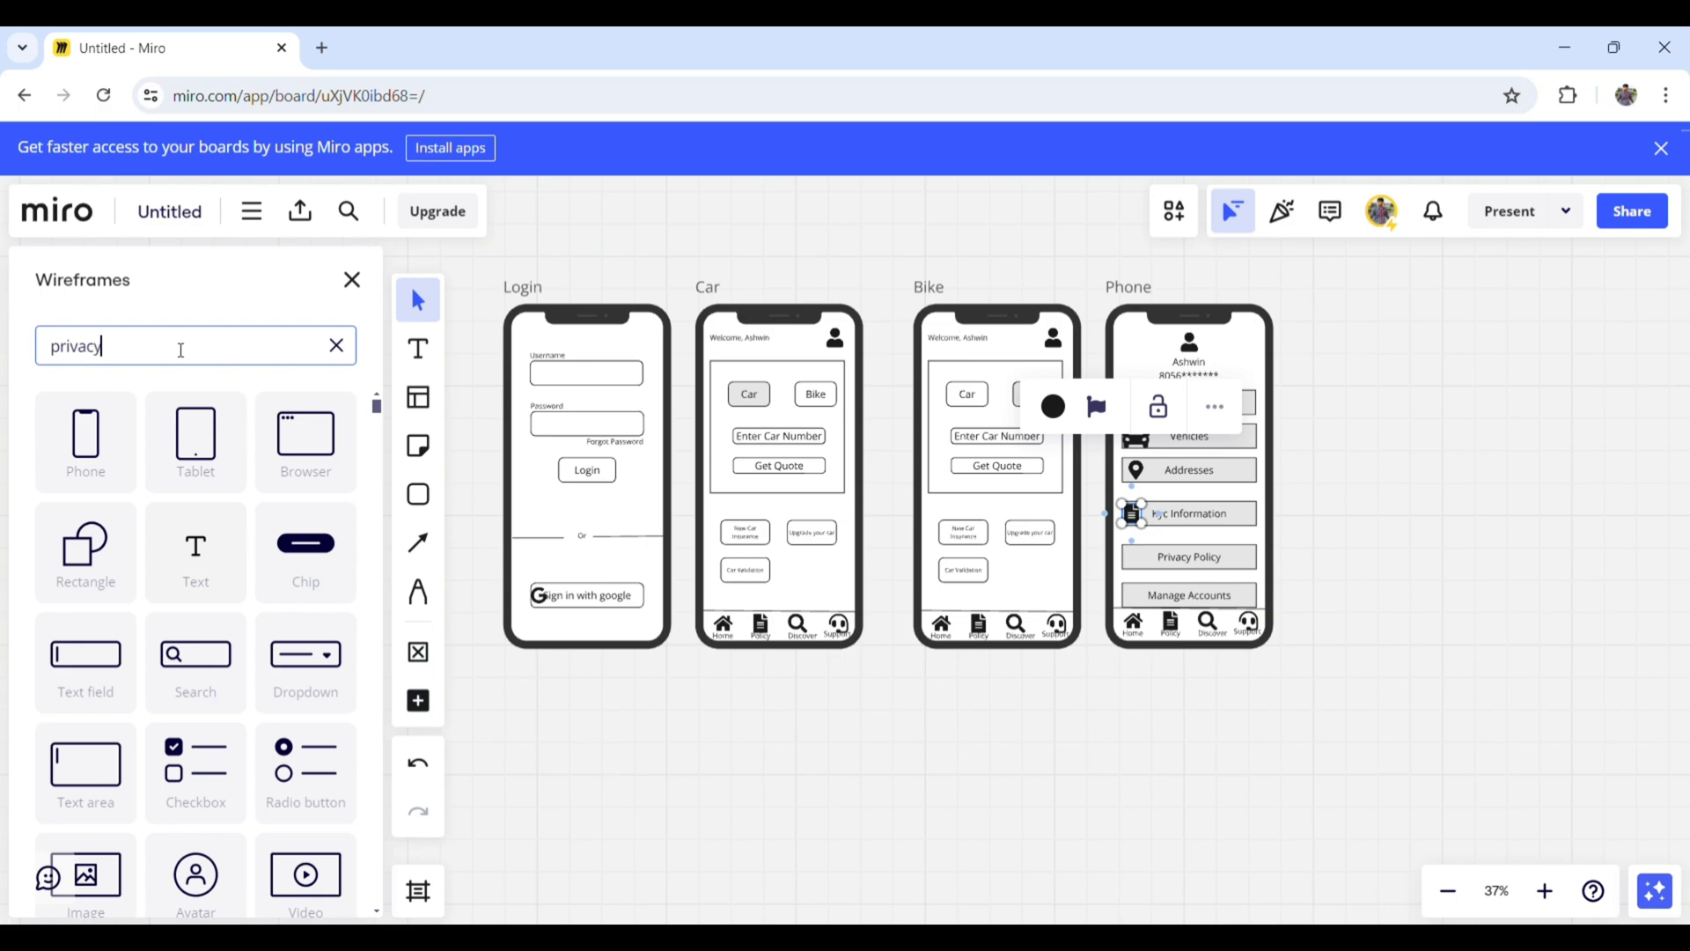
pyautogui.moveTo(85, 452); pyautogui.dragTo(845, 525)
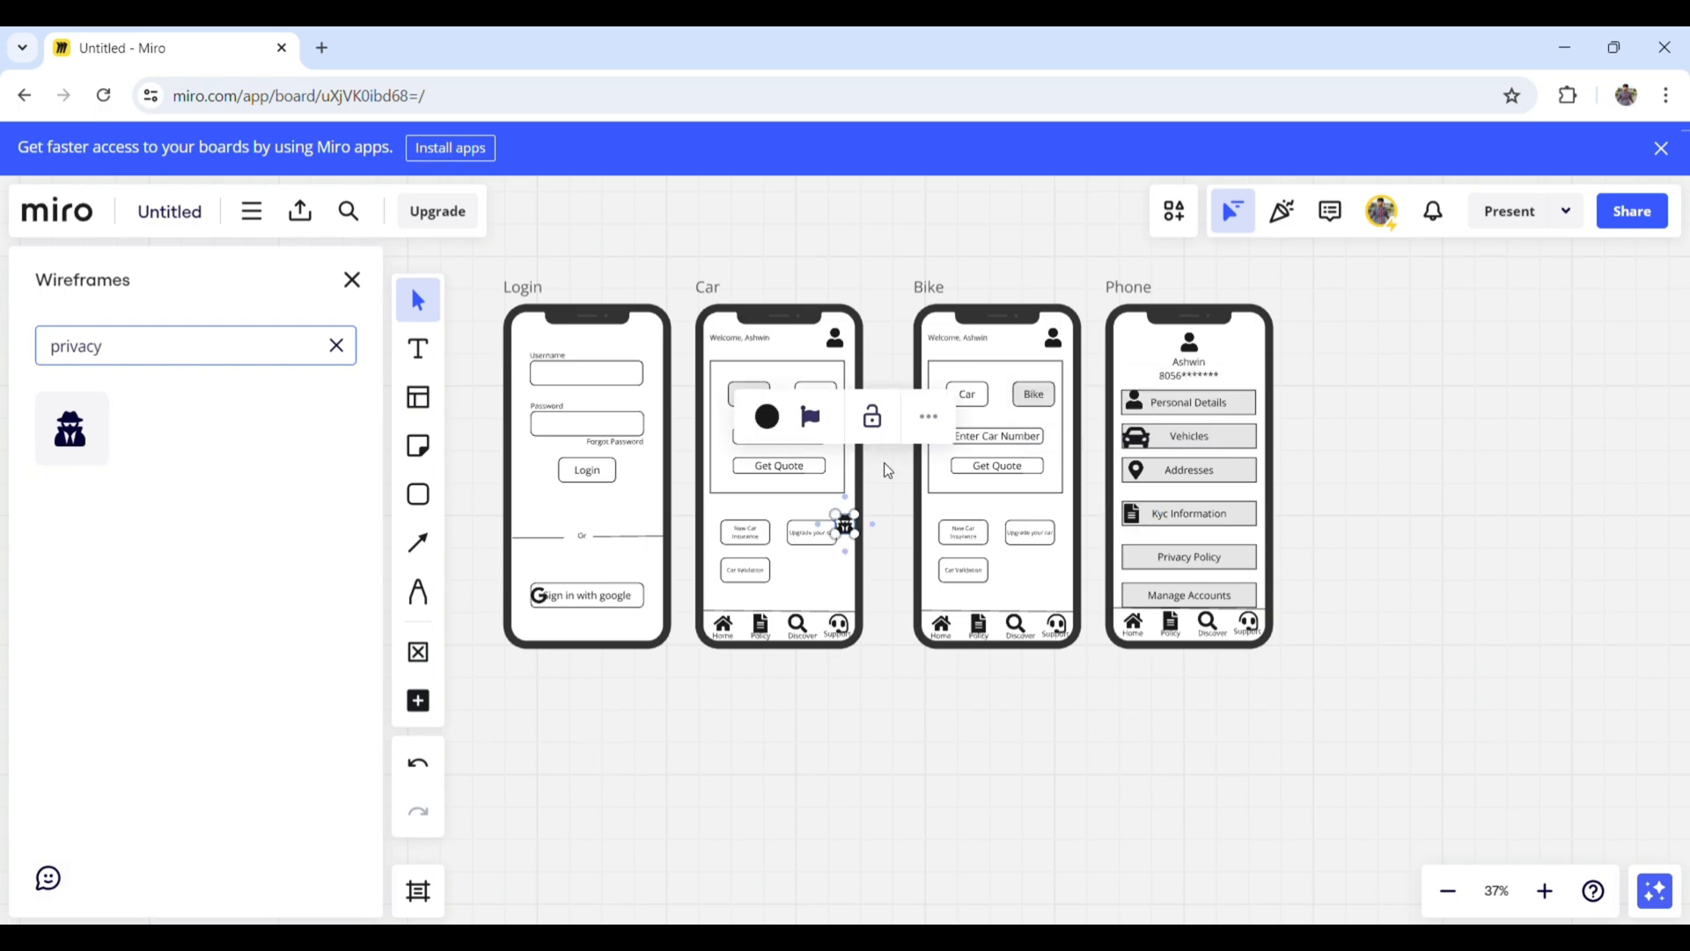
pyautogui.moveTo(1021, 540); pyautogui.dragTo(1137, 568)
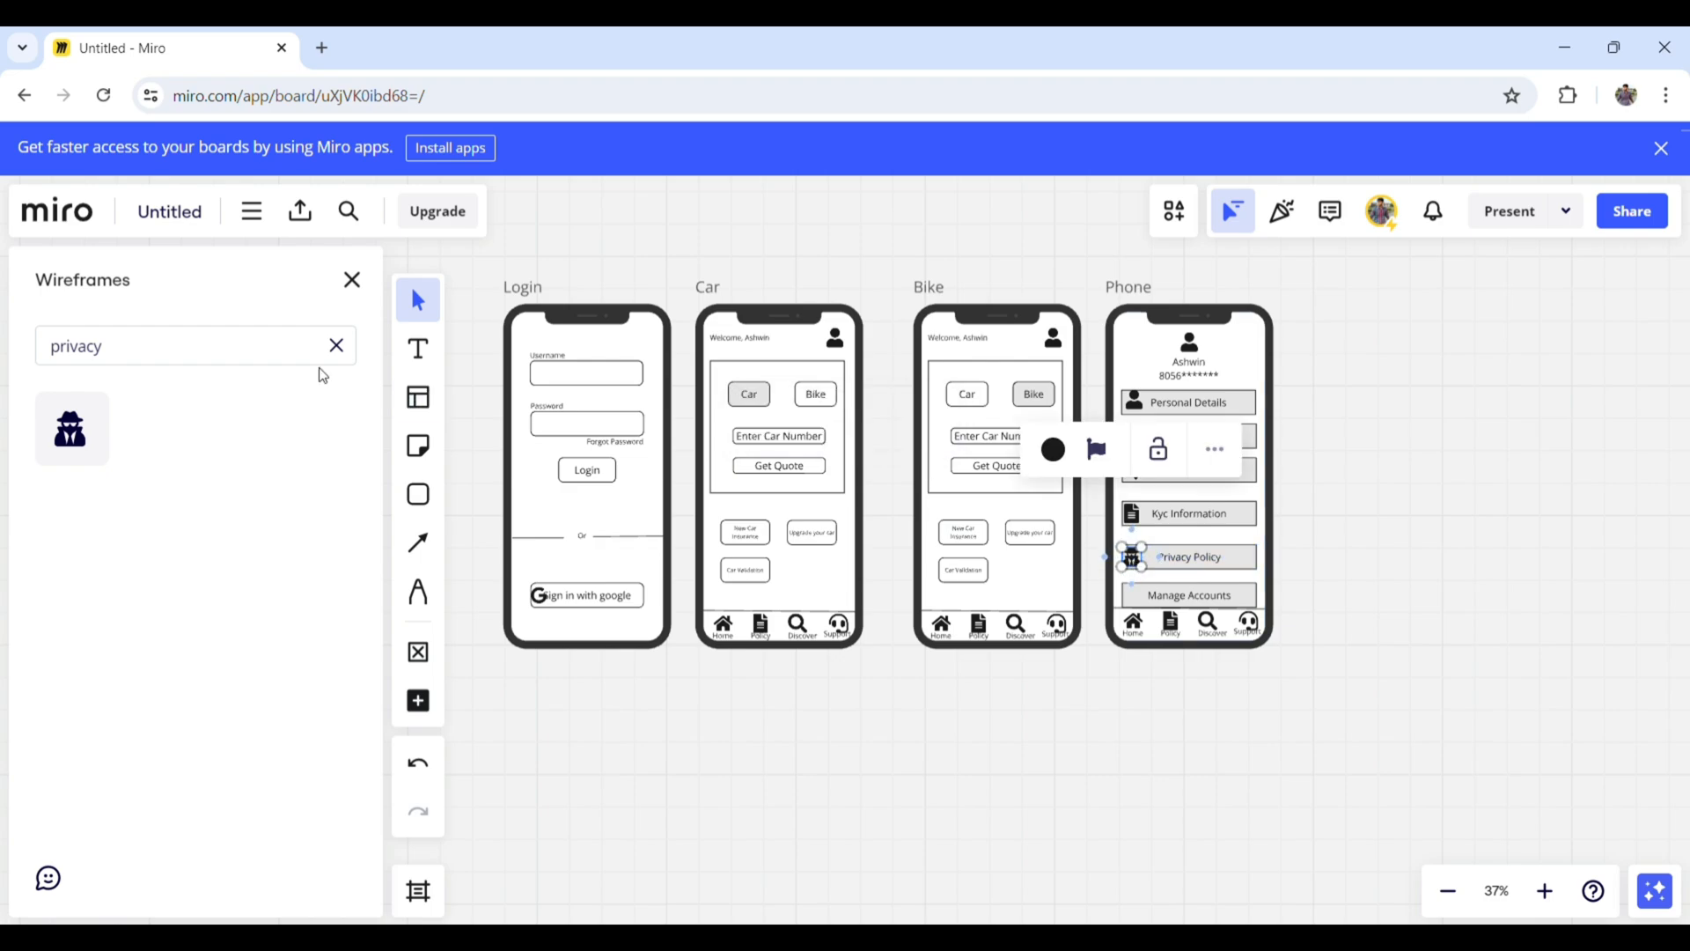
# - Place the ribbed trash can icon, found by searching "dele", at the left end of the "Manage Accounts" row and close the wireframe library
pyautogui.click(253, 364)
pyautogui.write('dele')
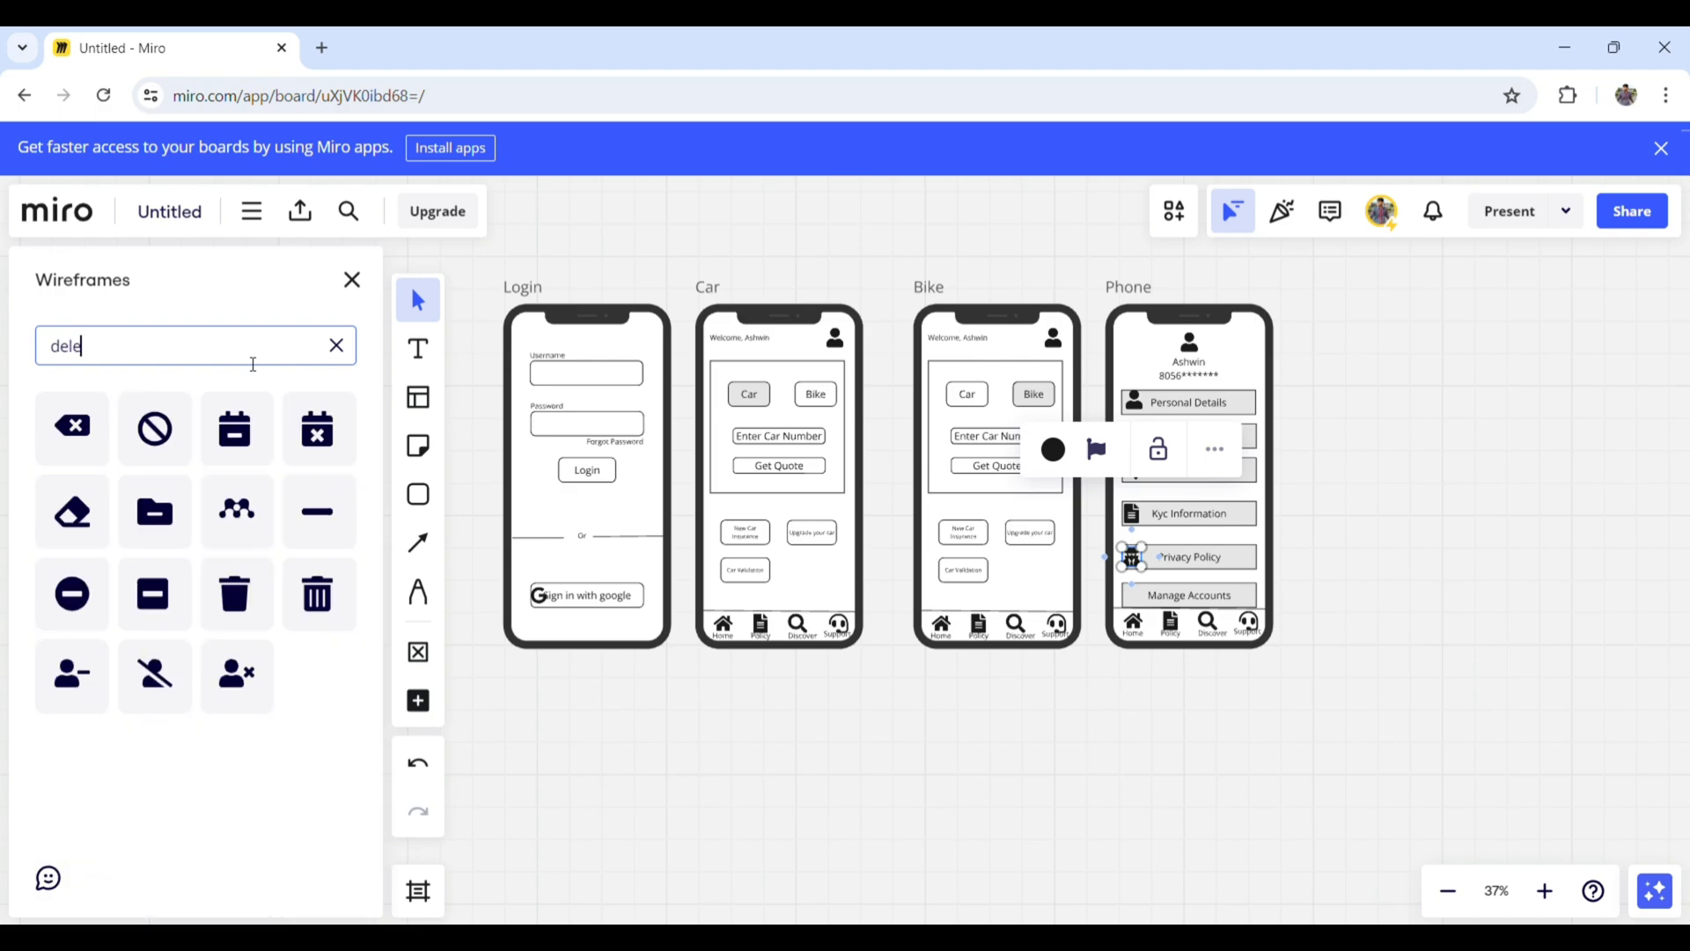
pyautogui.click(318, 594)
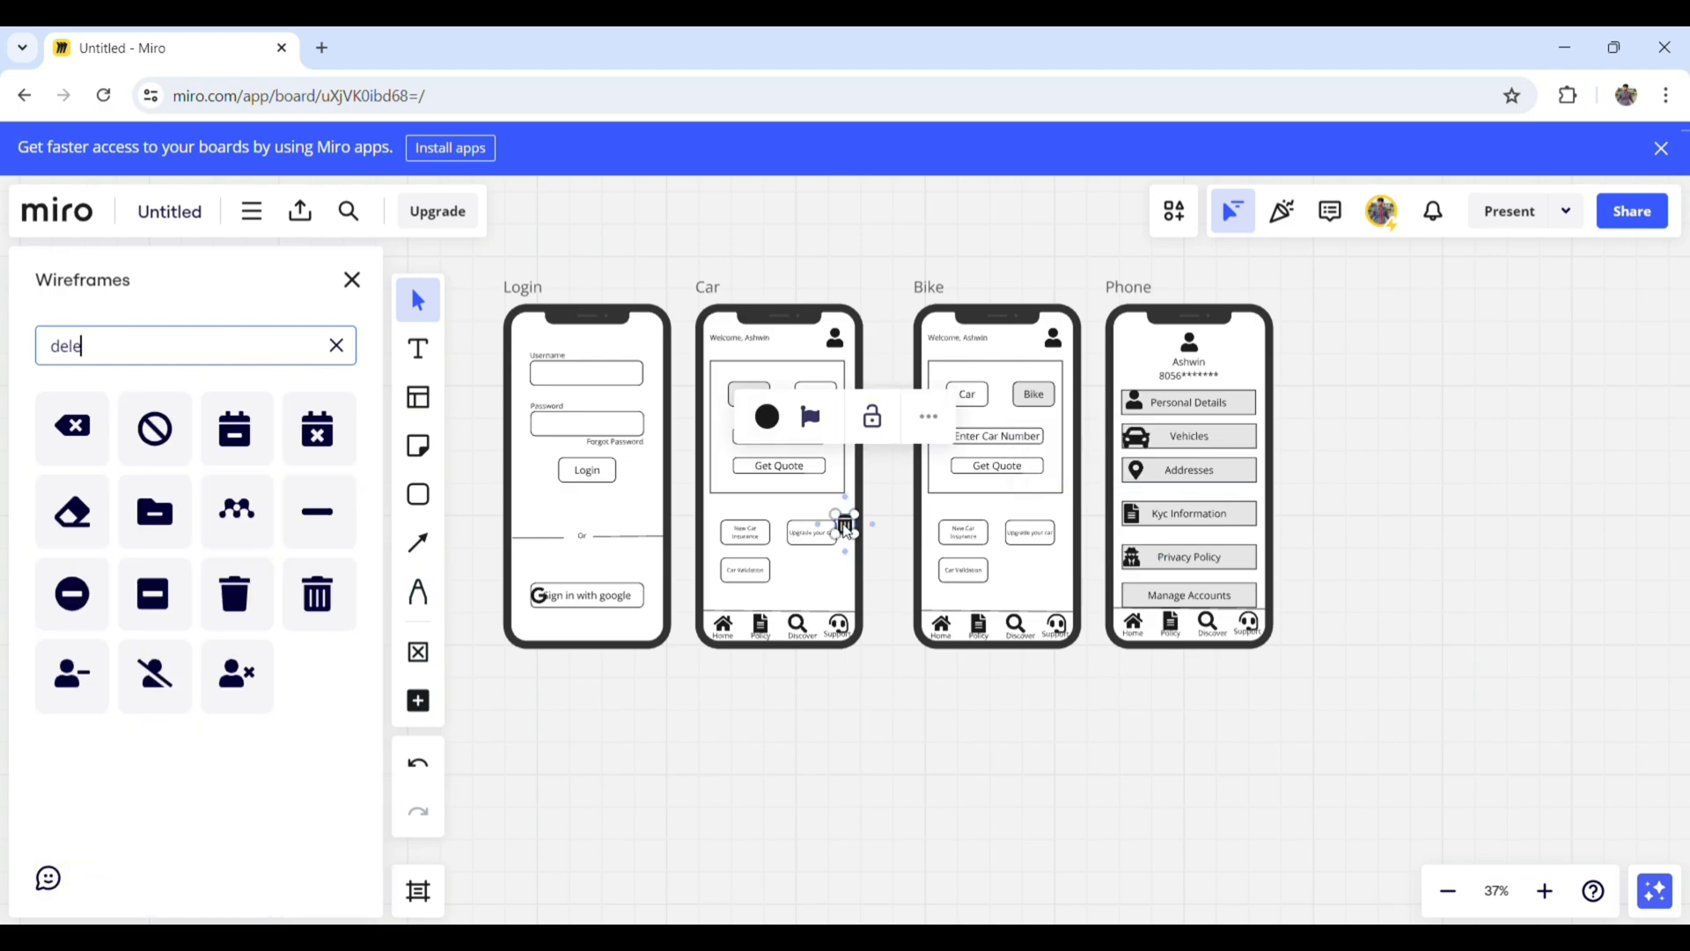
pyautogui.moveTo(845, 526); pyautogui.dragTo(1138, 600)
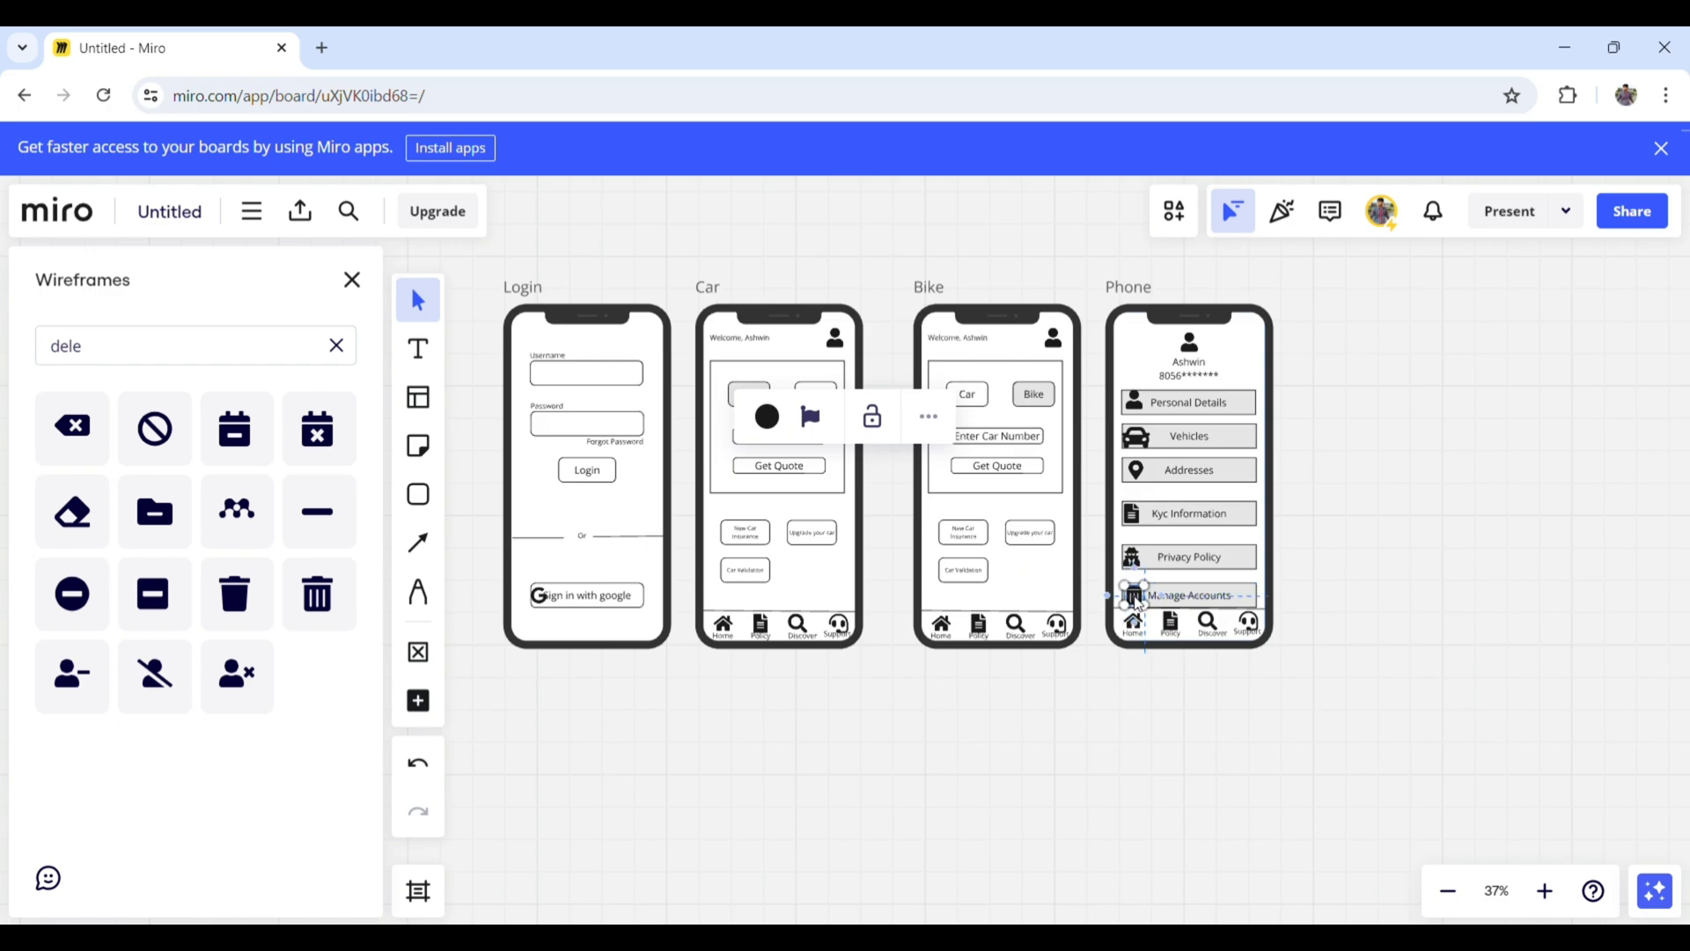
pyautogui.click(1407, 560)
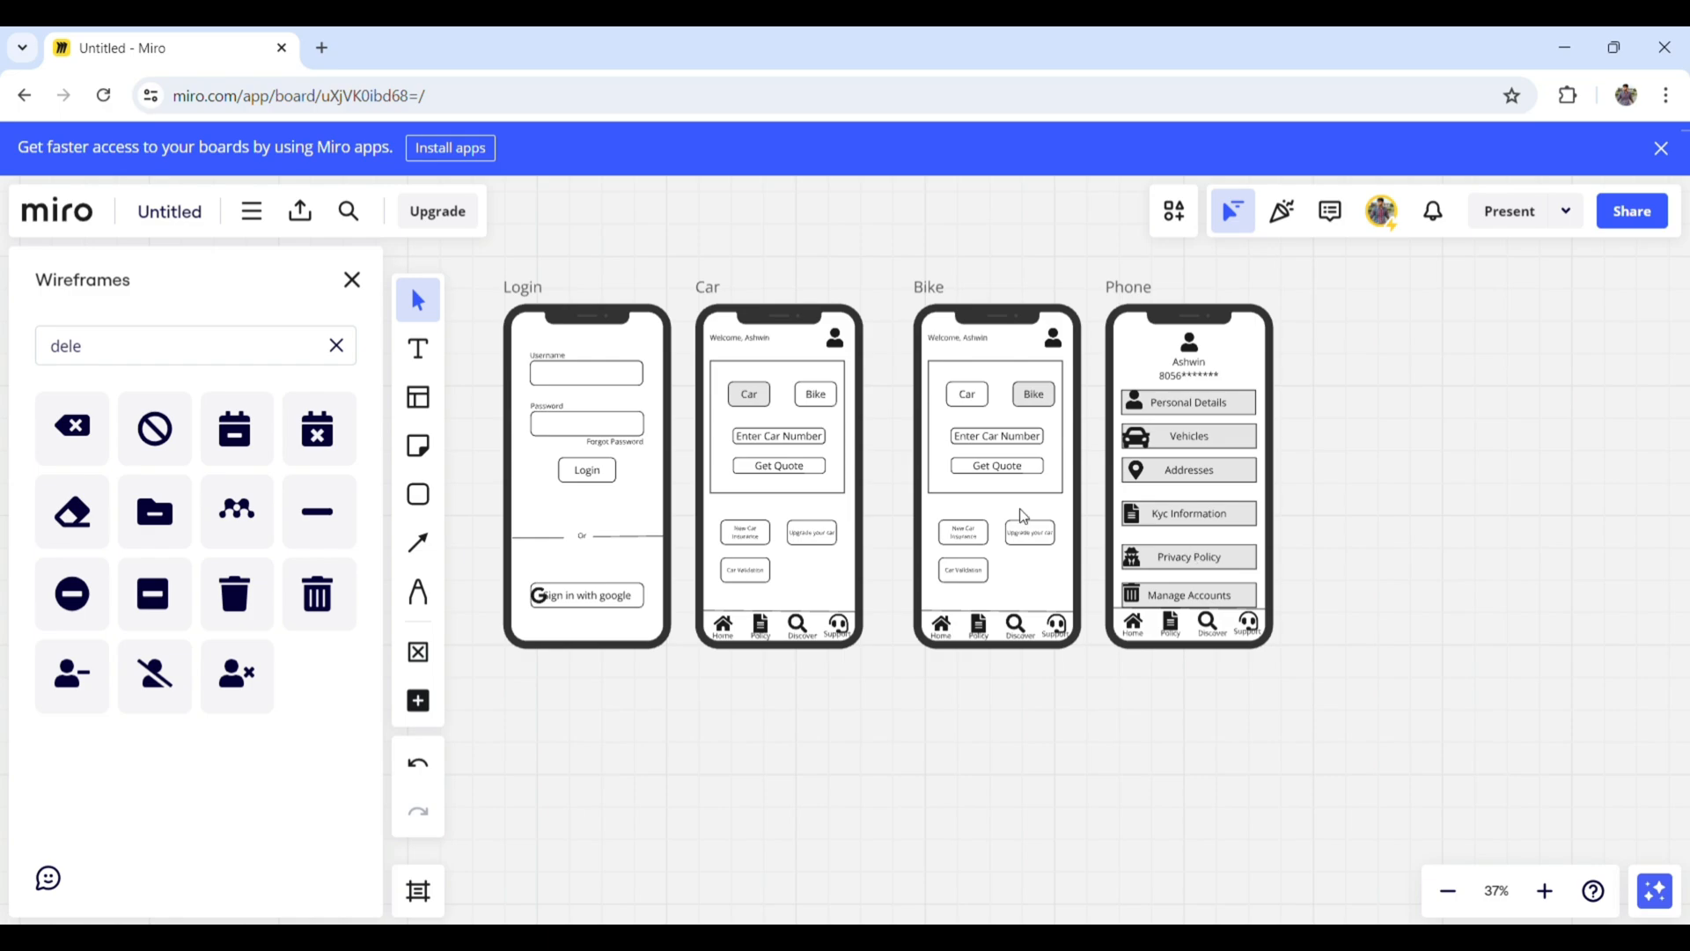
pyautogui.click(352, 280)
pyautogui.scroll(2, 599, 444)
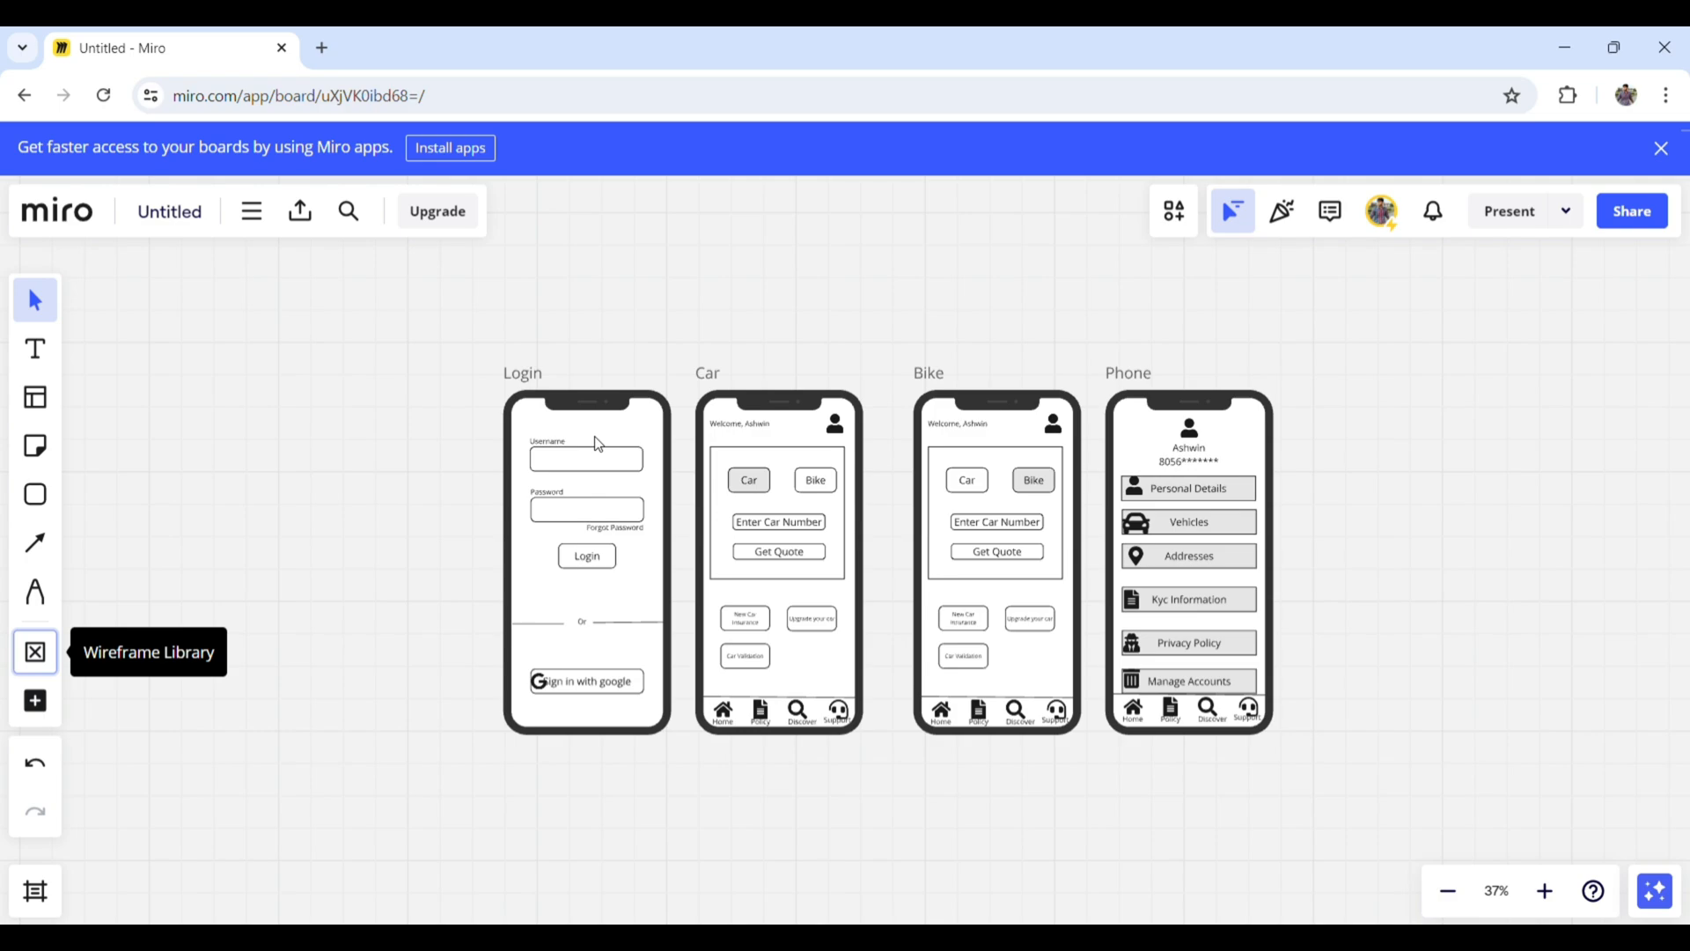